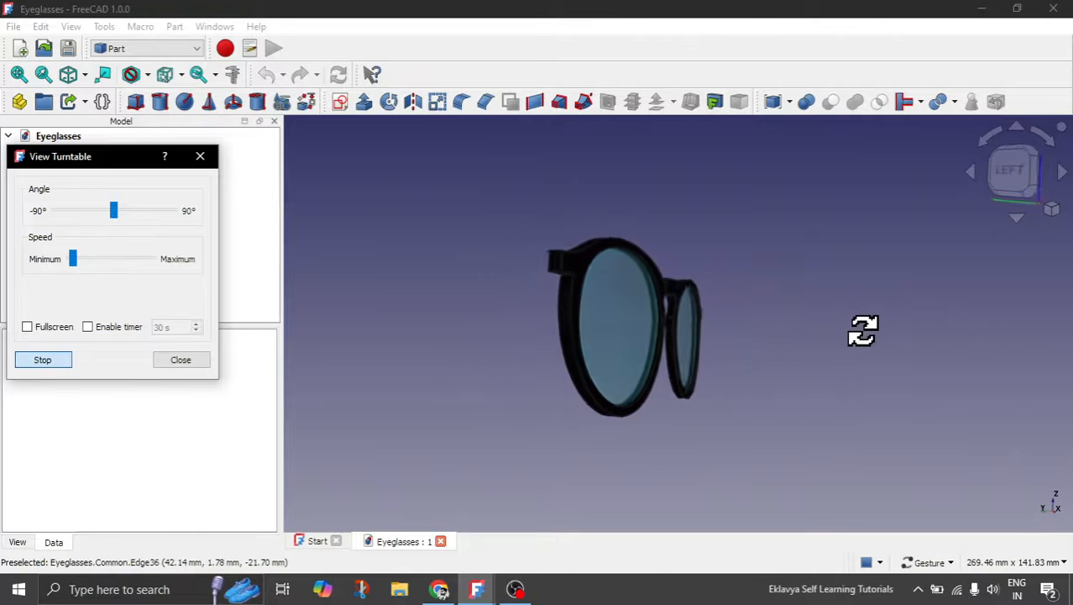
End the turntable animation and examine the finished eyeglasses model from several angles.
click(180, 359)
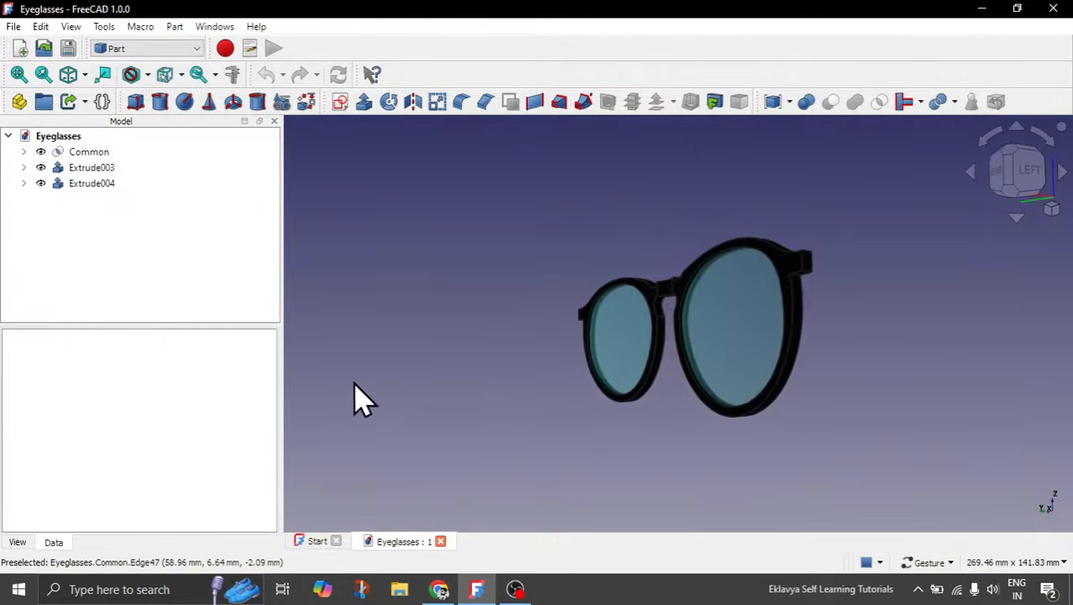
drag(508, 395, 807, 345)
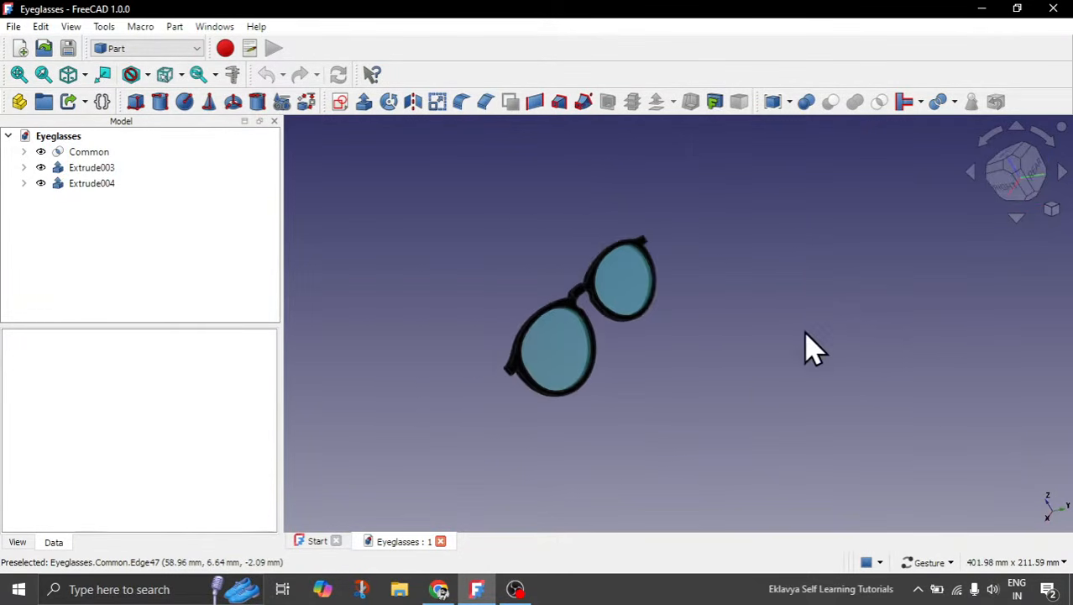
drag(417, 376, 638, 380)
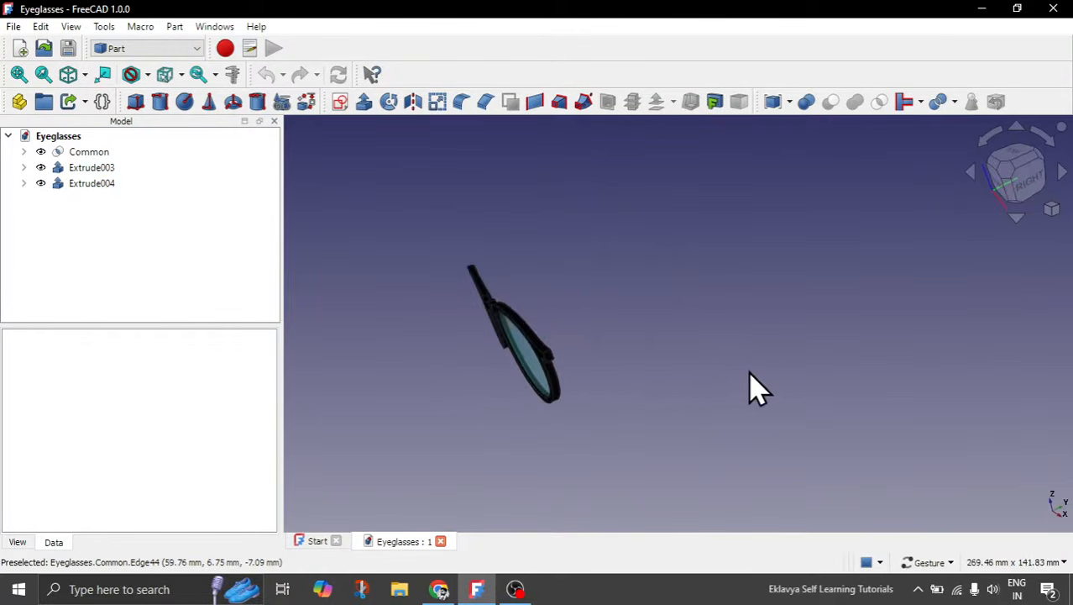
drag(751, 388, 649, 415)
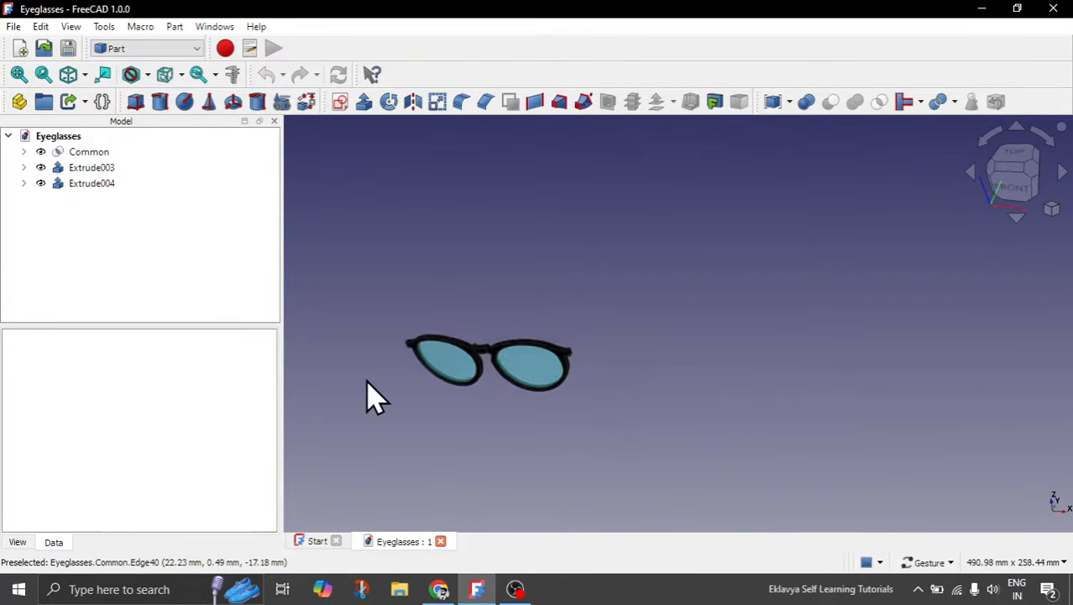
scroll(370, 395, up, 3)
drag(586, 283, 597, 329)
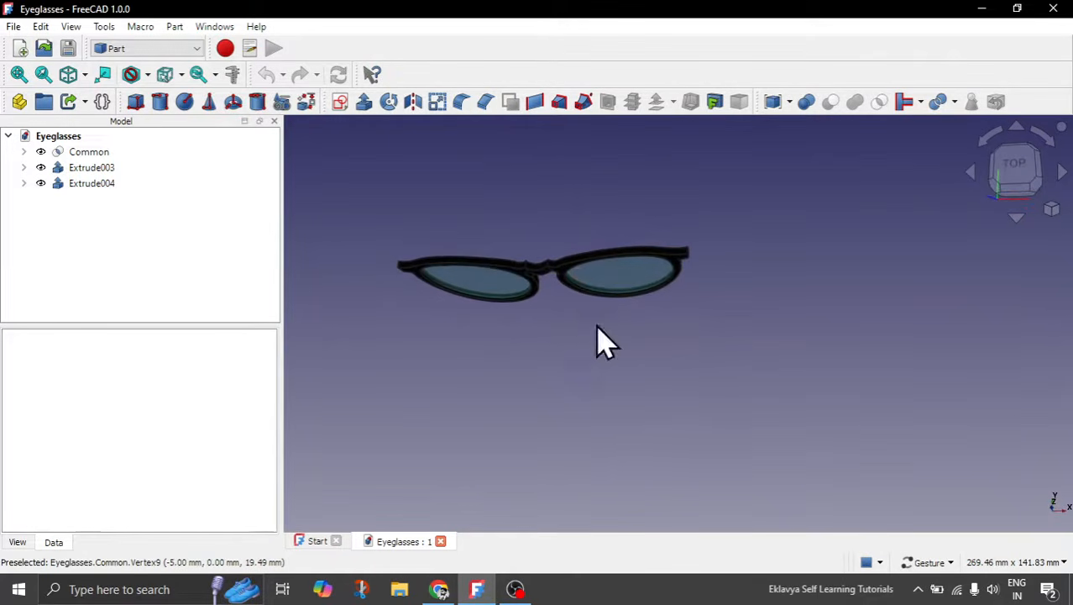
Switch to orthographic projection and examine the curvature of the eyeglasses frame from the top.
click(1052, 209)
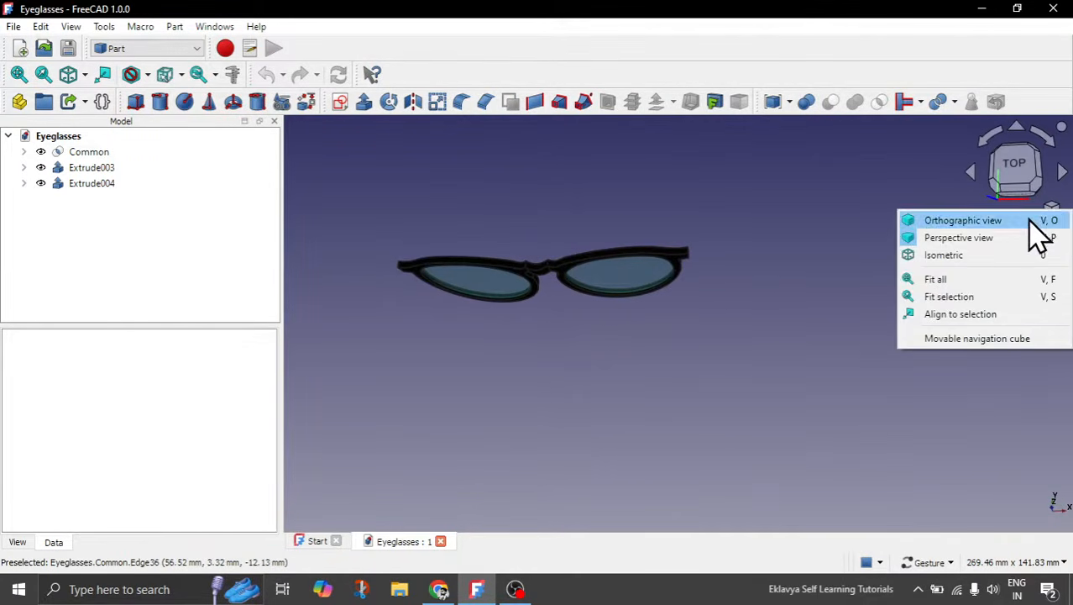
click(1030, 221)
click(1026, 172)
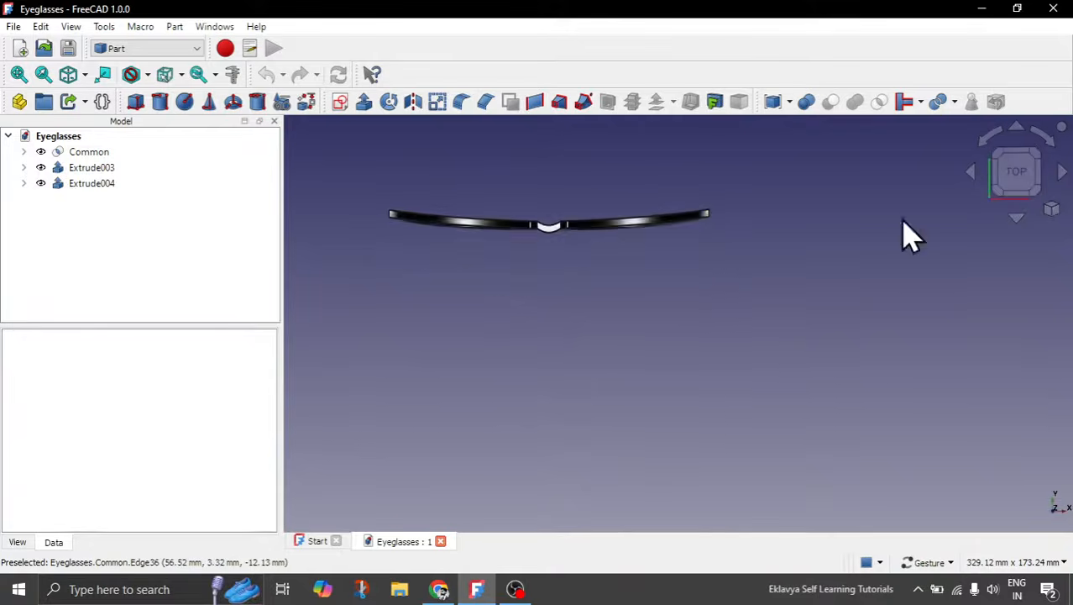
scroll(386, 185, up, 2)
scroll(495, 361, up, 1)
scroll(566, 370, down, 2)
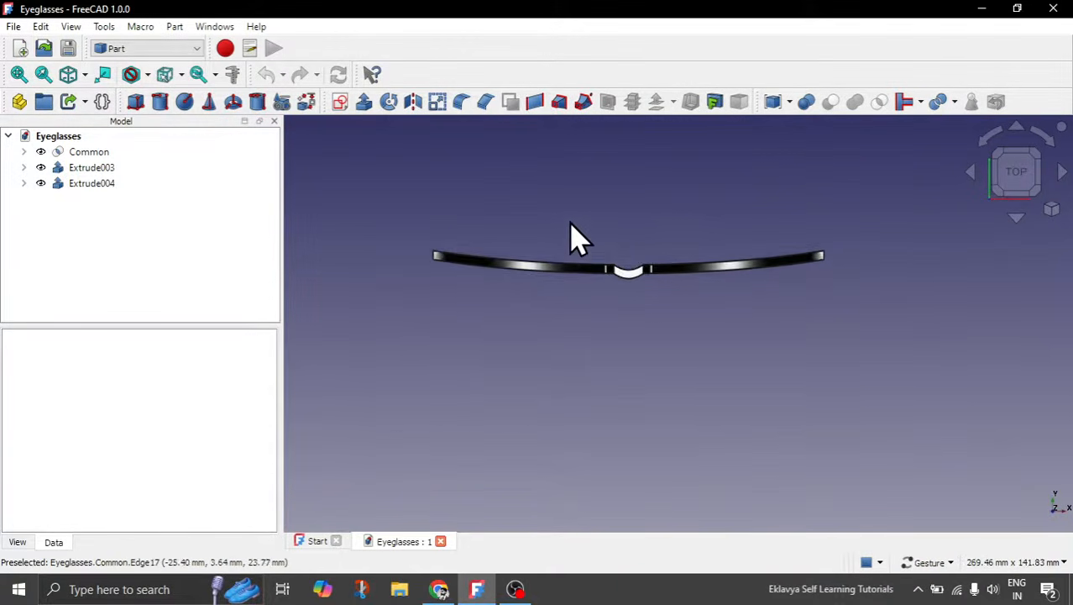
scroll(570, 239, up, 1)
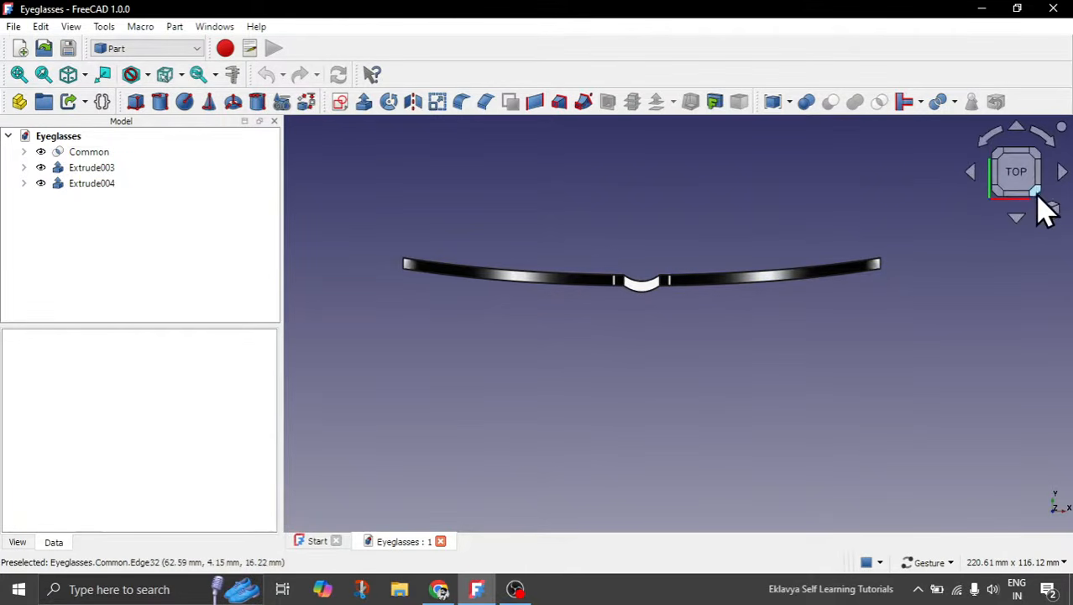
Examine the side profile of the eyeglasses frame from the right view.
click(1038, 193)
click(1042, 181)
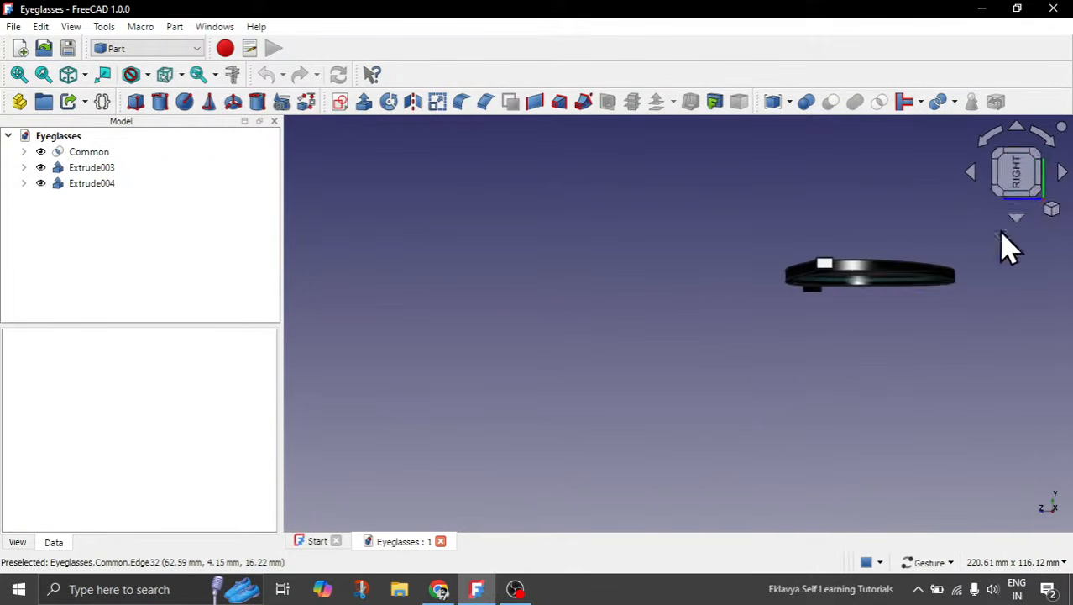
scroll(928, 231, up, 3)
scroll(475, 298, down, 2)
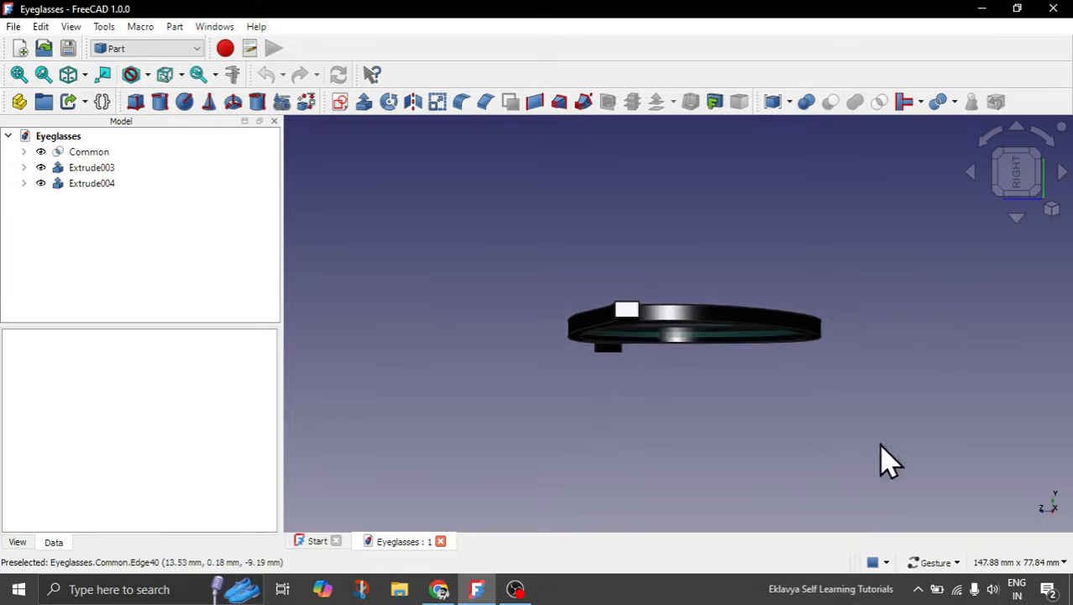
drag(888, 460, 827, 441)
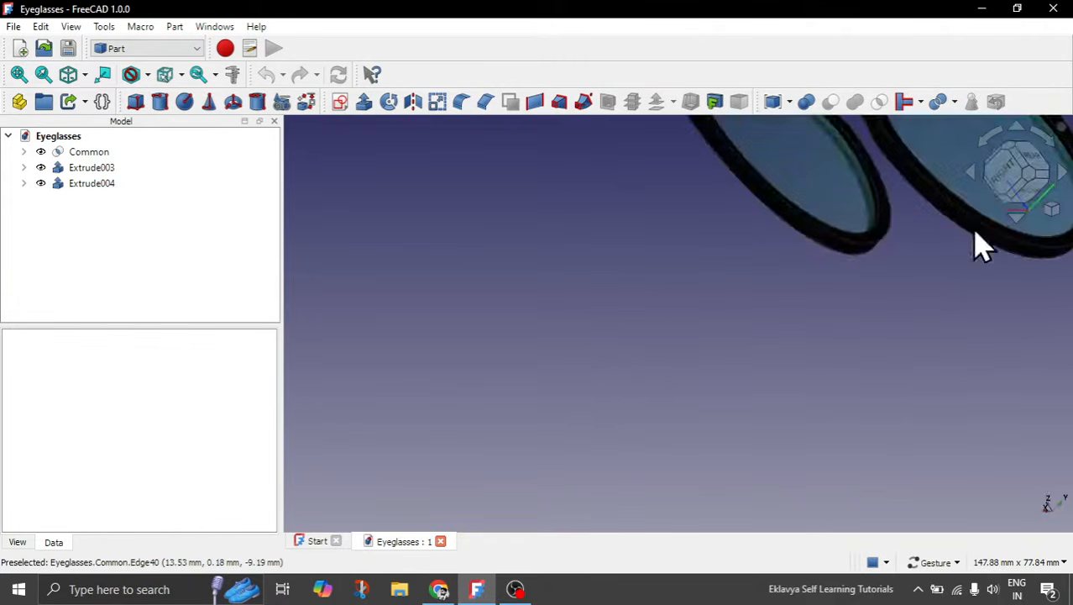
click(1010, 183)
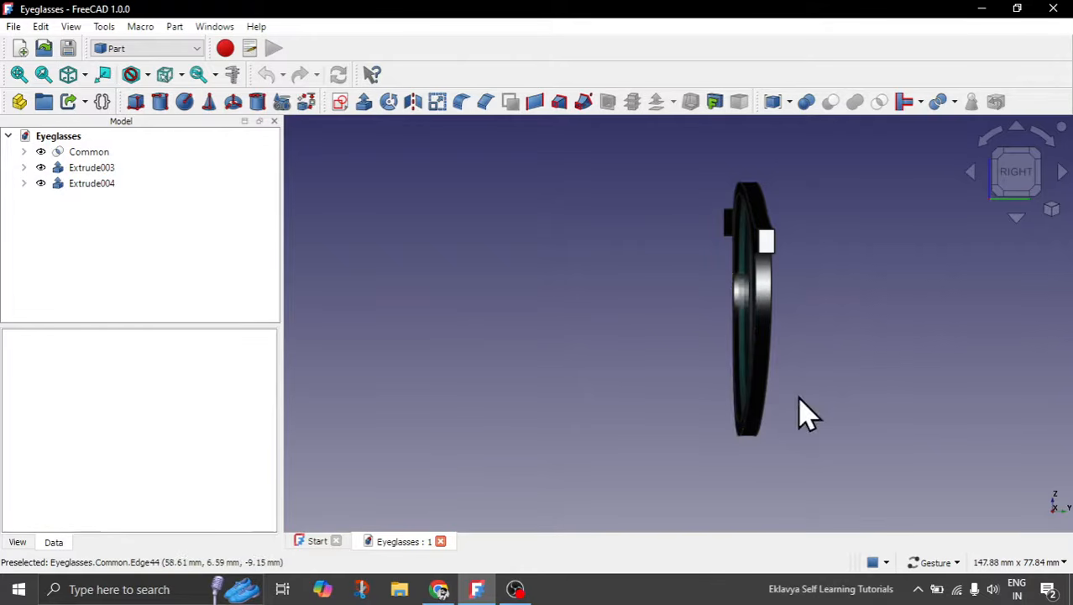
Examine the lenses, rims and curved nose bridge of the eyeglasses from the front and from above.
drag(612, 309, 813, 311)
scroll(852, 297, down, 3)
mouse_move(601, 405)
mouse_down()
mouse_move(661, 405)
mouse_move(591, 413)
mouse_up()
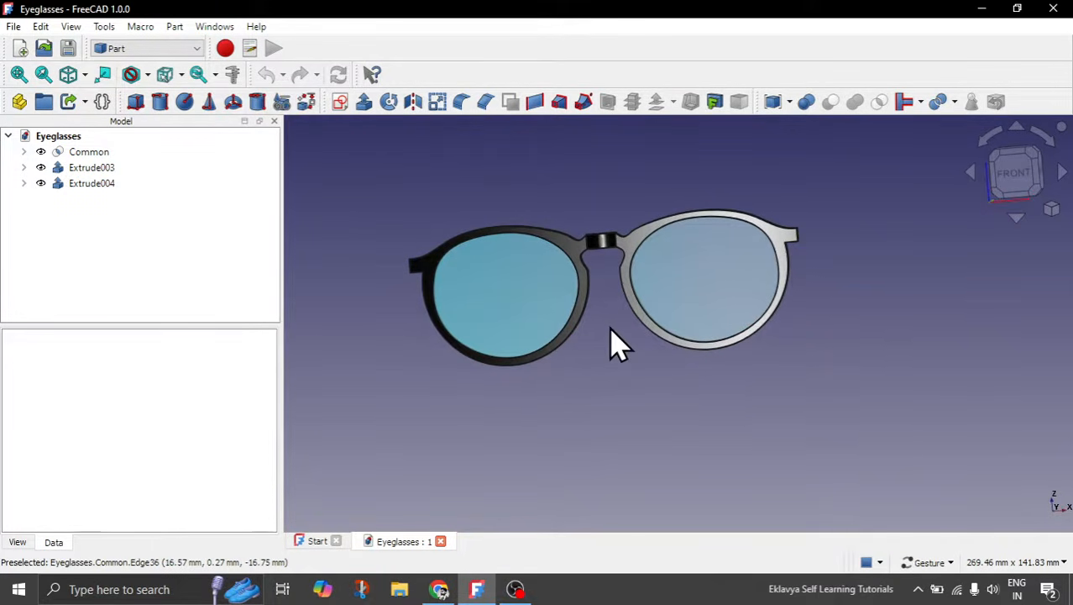
drag(617, 345, 641, 351)
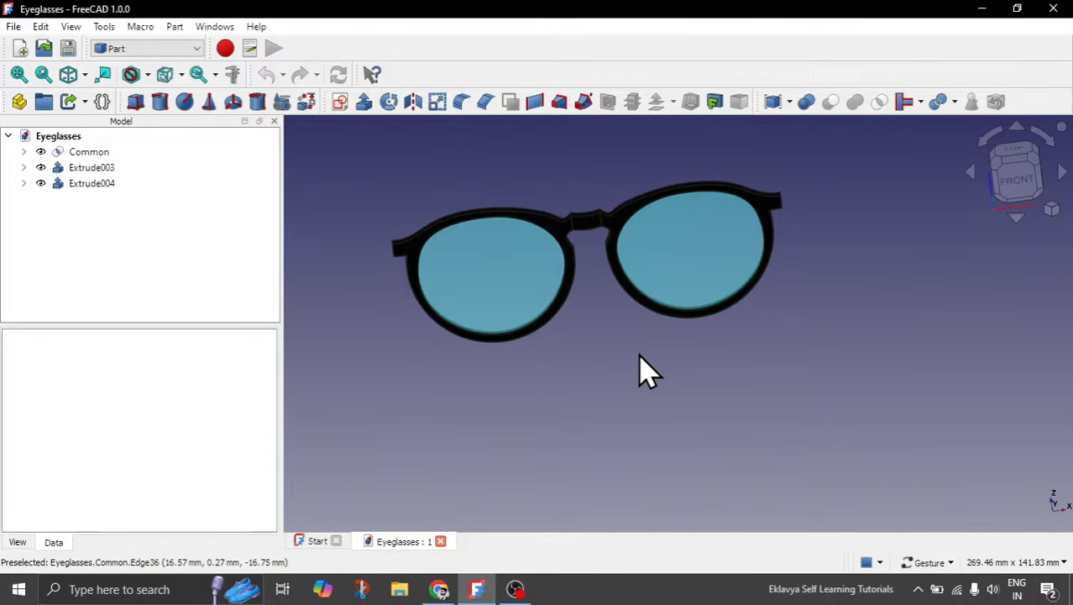
drag(601, 335, 772, 448)
scroll(615, 241, up, 4)
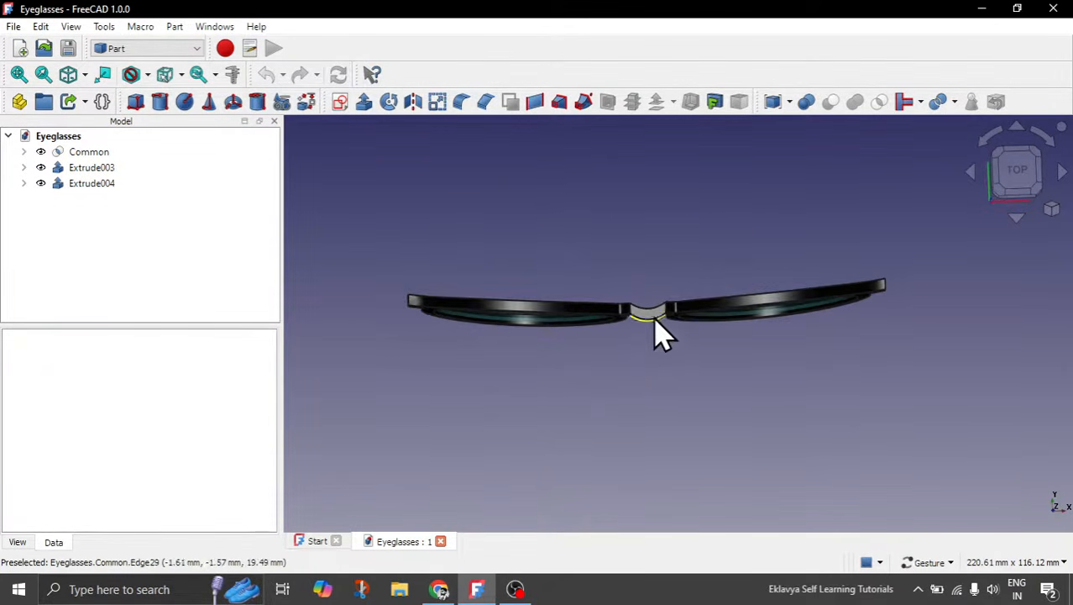
scroll(655, 314, up, 3)
scroll(647, 353, down, 3)
drag(632, 376, 659, 424)
drag(670, 385, 670, 351)
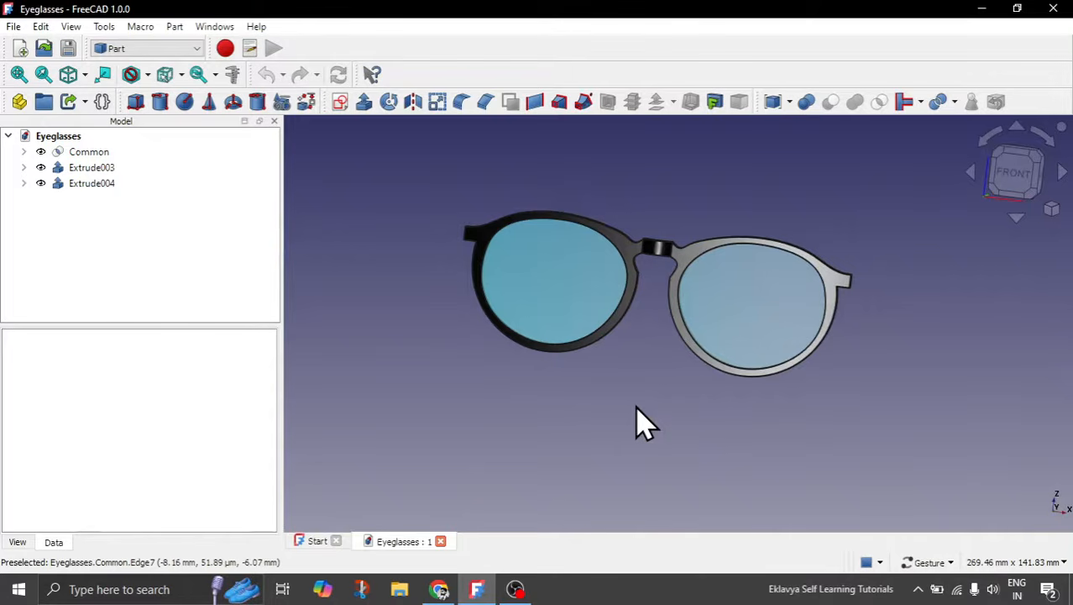
drag(640, 365, 669, 370)
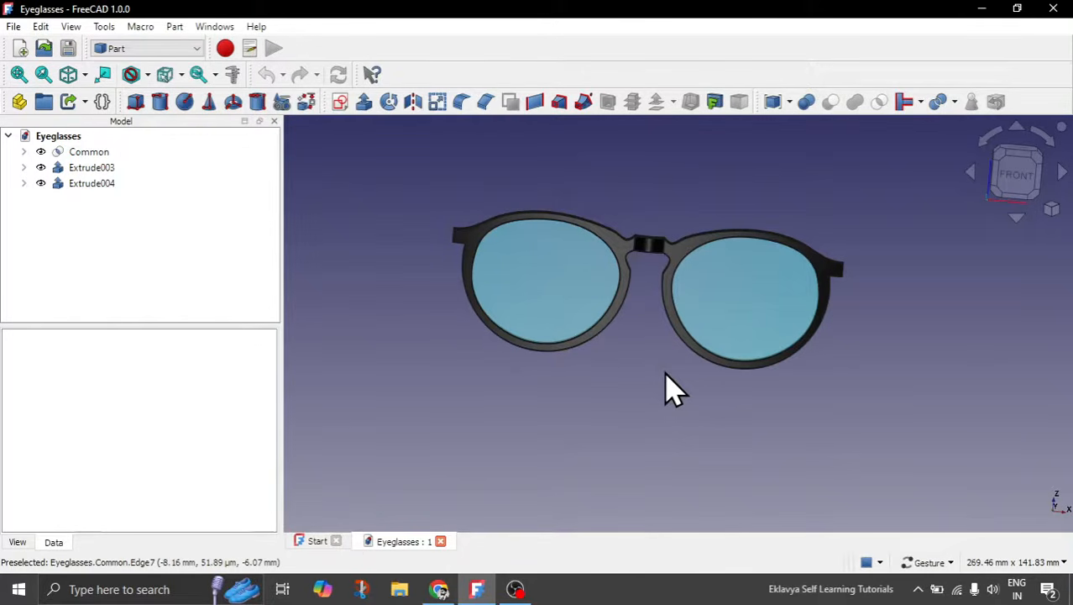
drag(659, 401, 613, 390)
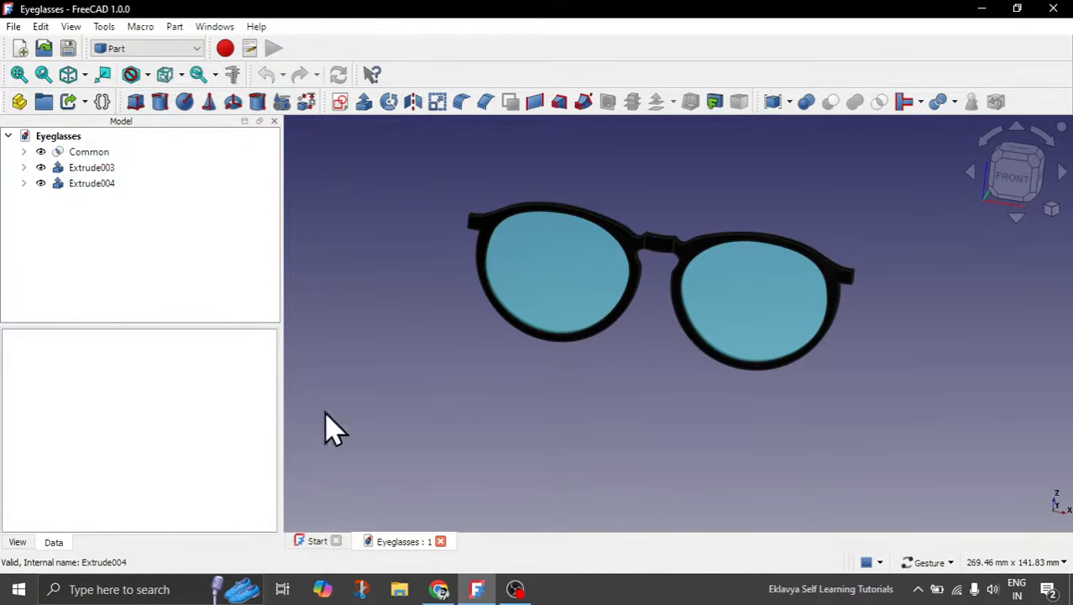
Close the Eyeglasses document and create a new empty file, keeping the Part workbench active.
click(440, 541)
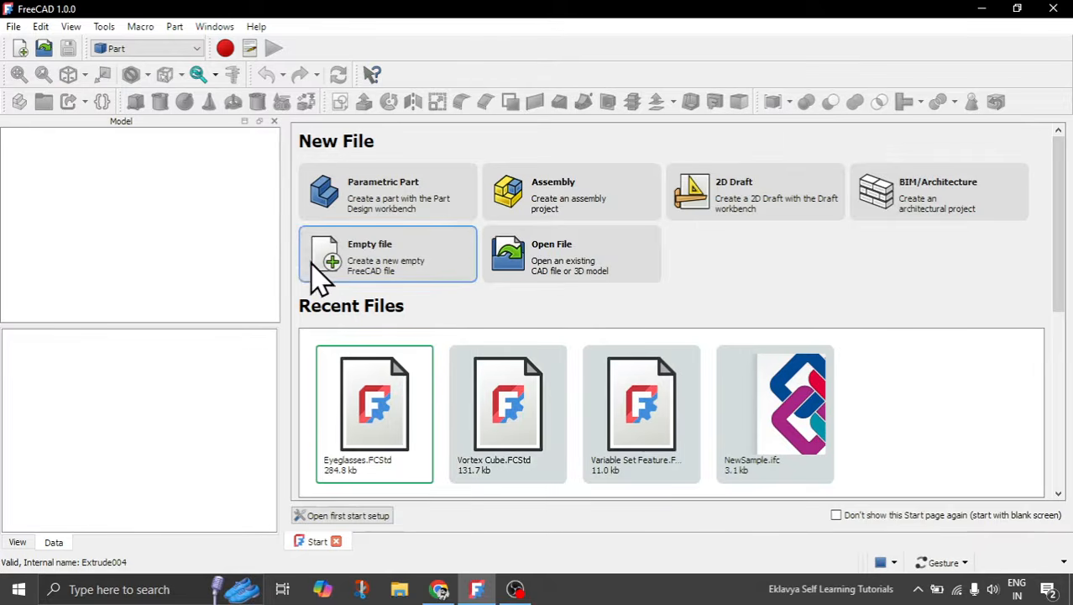
click(389, 272)
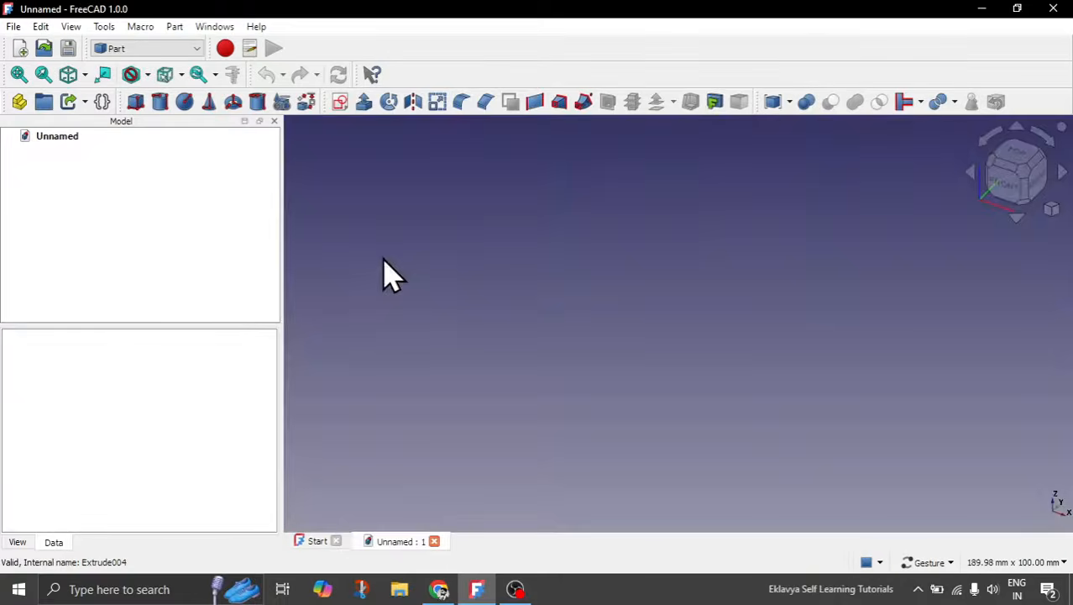
click(132, 49)
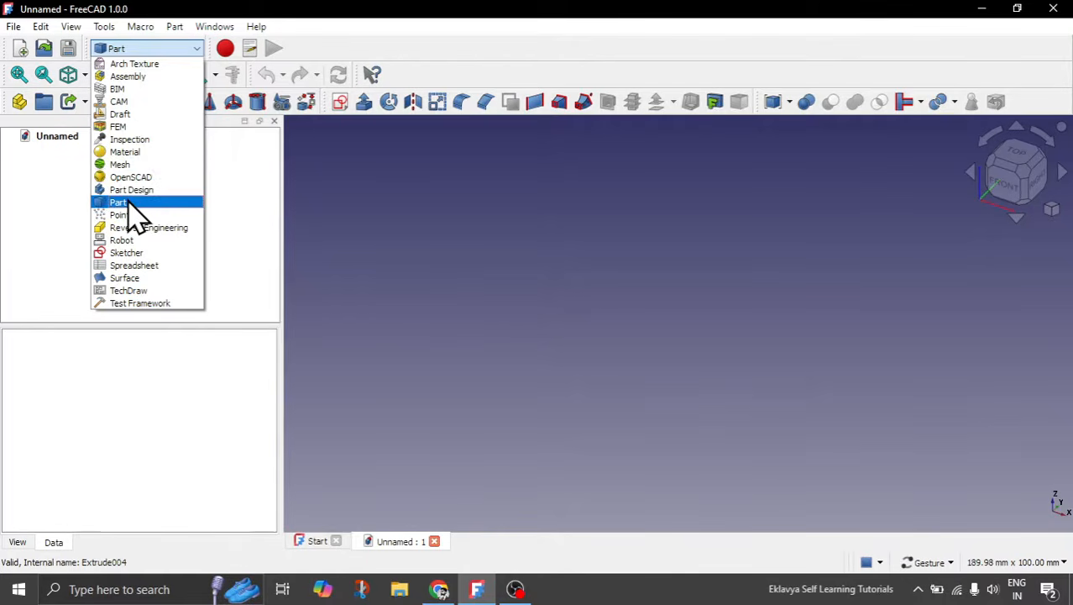
click(527, 269)
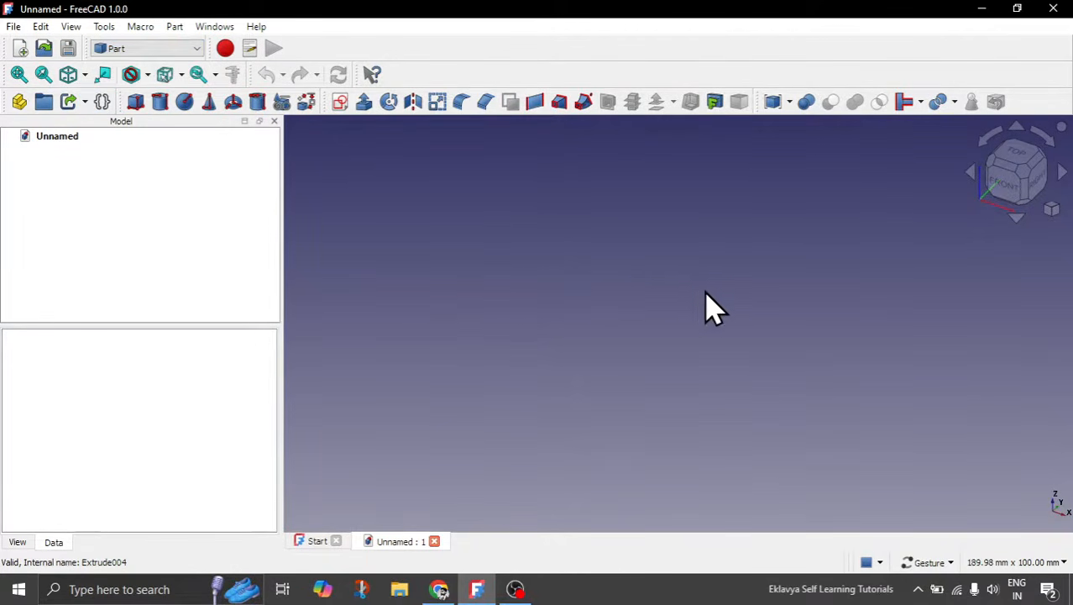
mouse_move(874, 307)
mouse_down()
mouse_move(891, 280)
mouse_move(888, 299)
mouse_up()
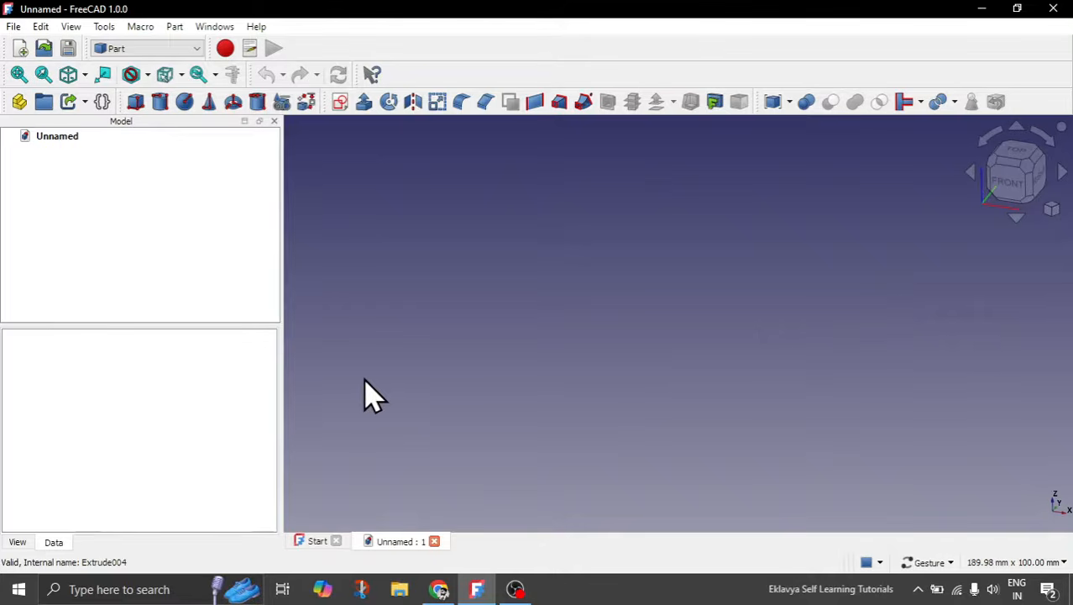
Create a new sketch on the XY-Plane with the default zero offset.
click(342, 105)
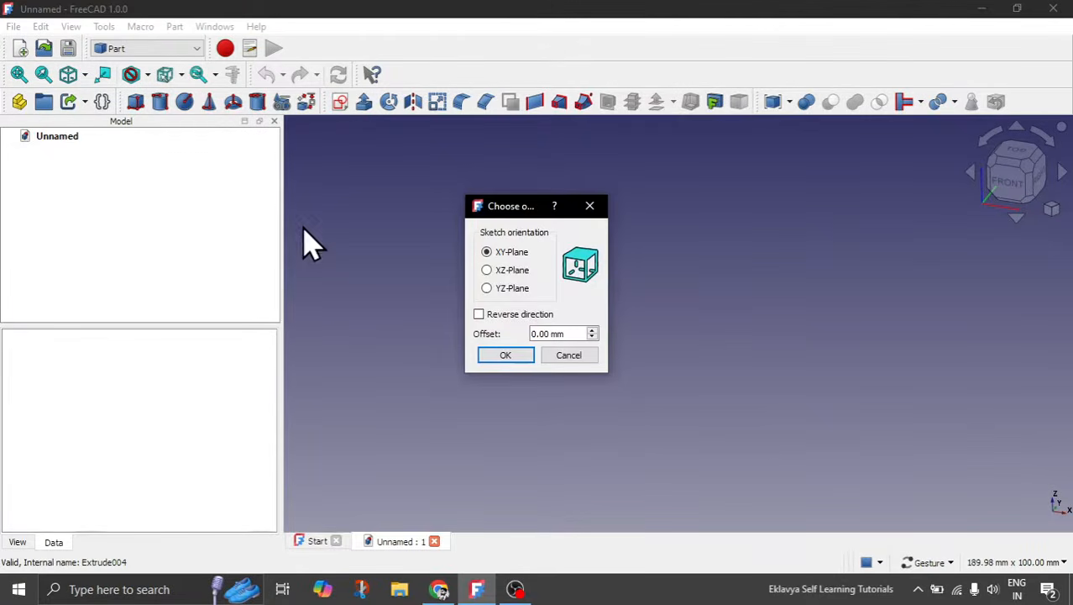
click(514, 251)
click(505, 355)
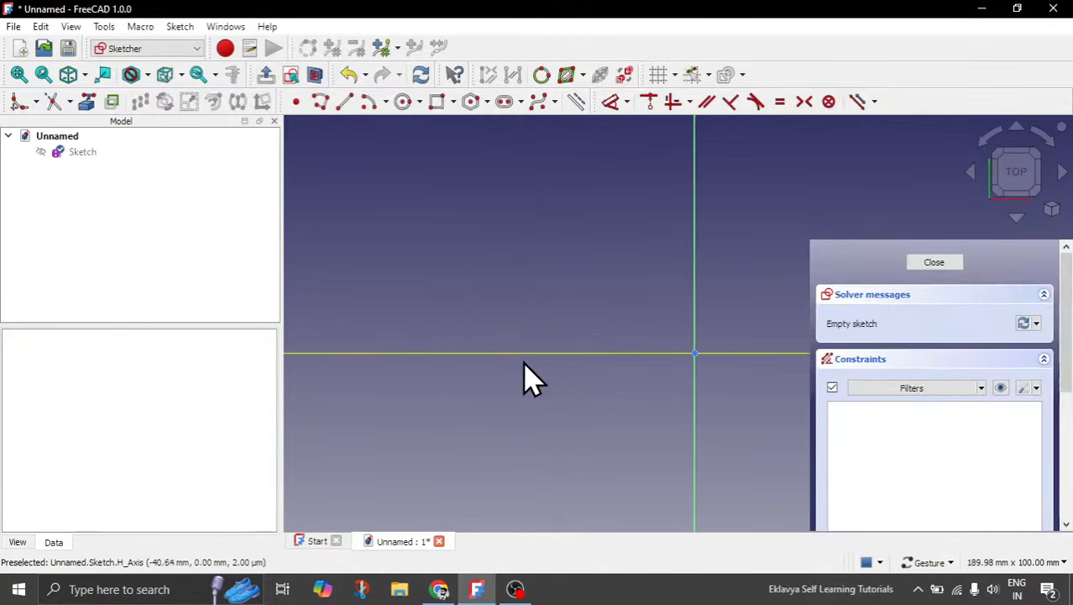
scroll(579, 354, up, 6)
scroll(539, 357, down, 3)
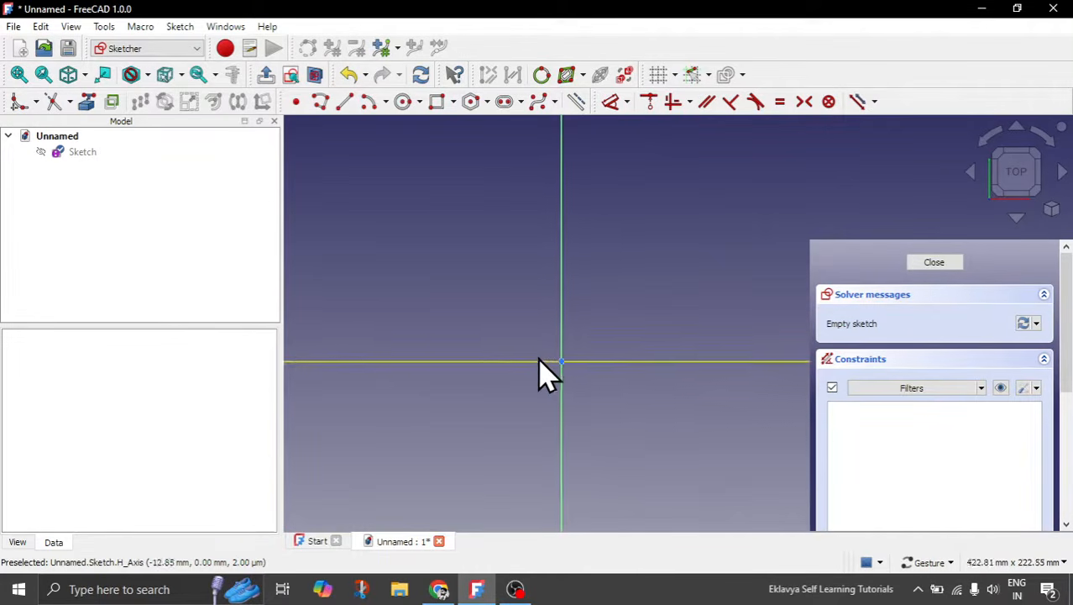
scroll(578, 348, up, 2)
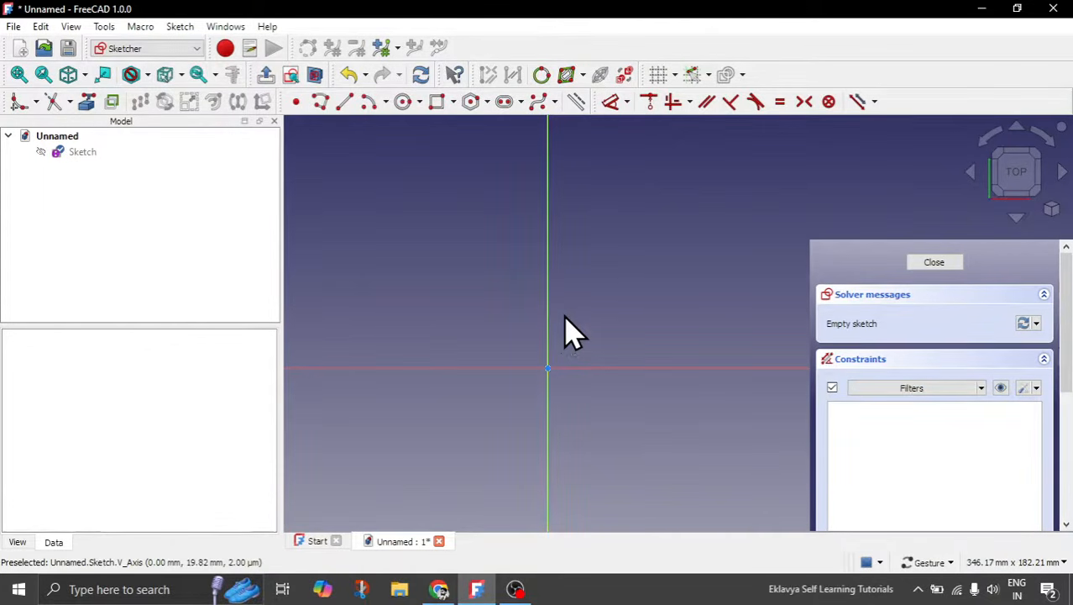
scroll(635, 297, down, 1)
scroll(554, 347, up, 1)
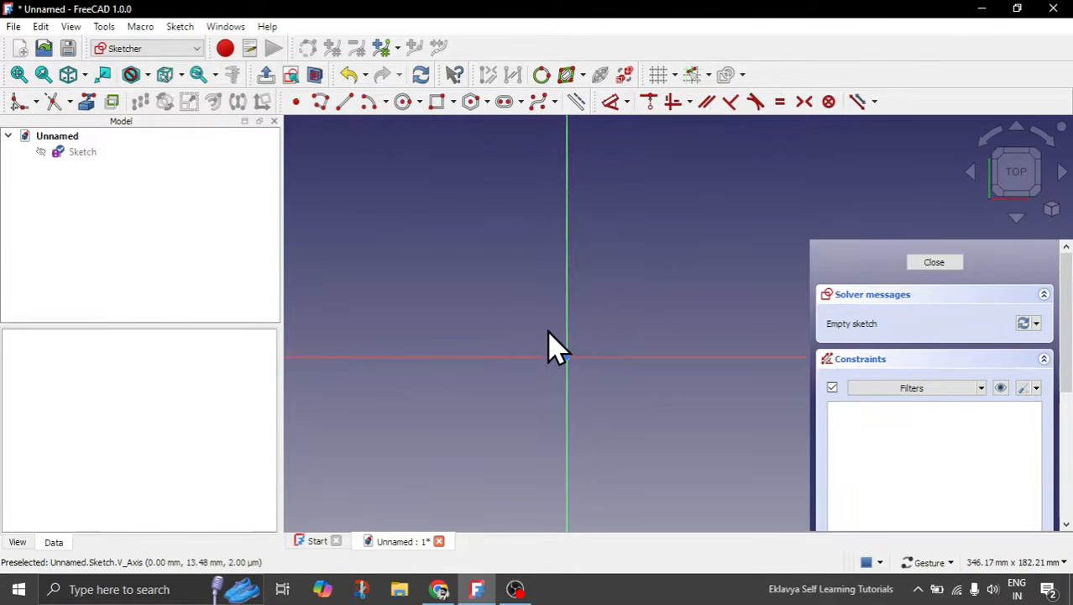
scroll(577, 382, up, 3)
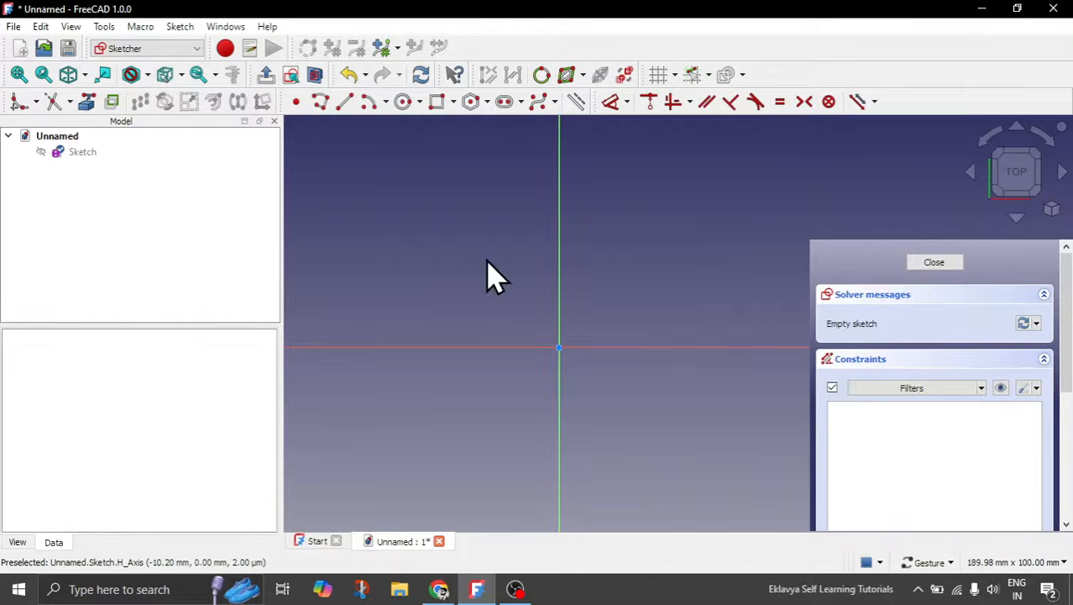
click(386, 103)
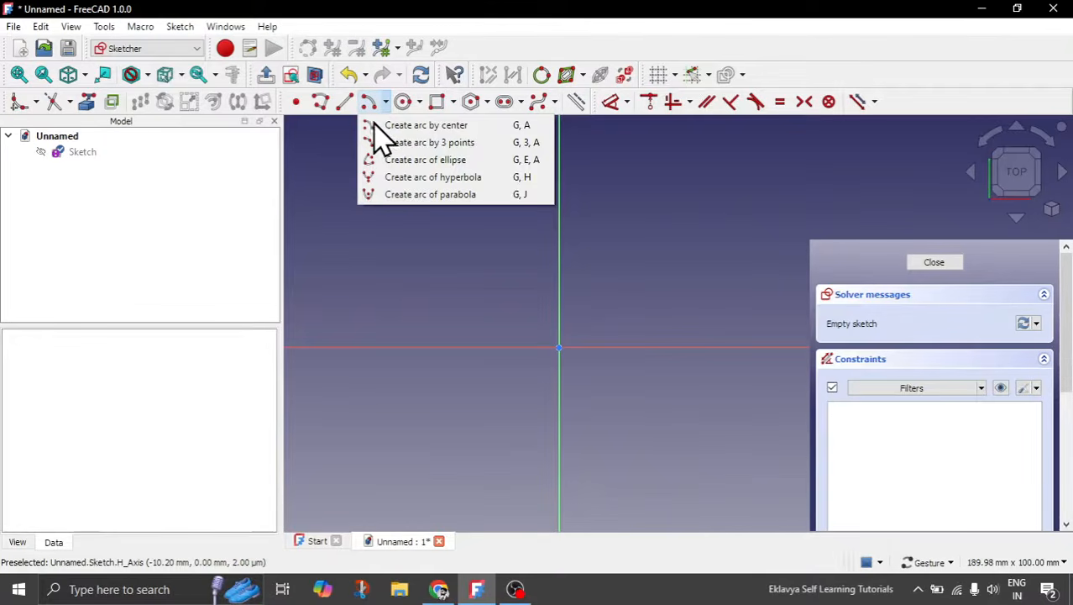
click(427, 145)
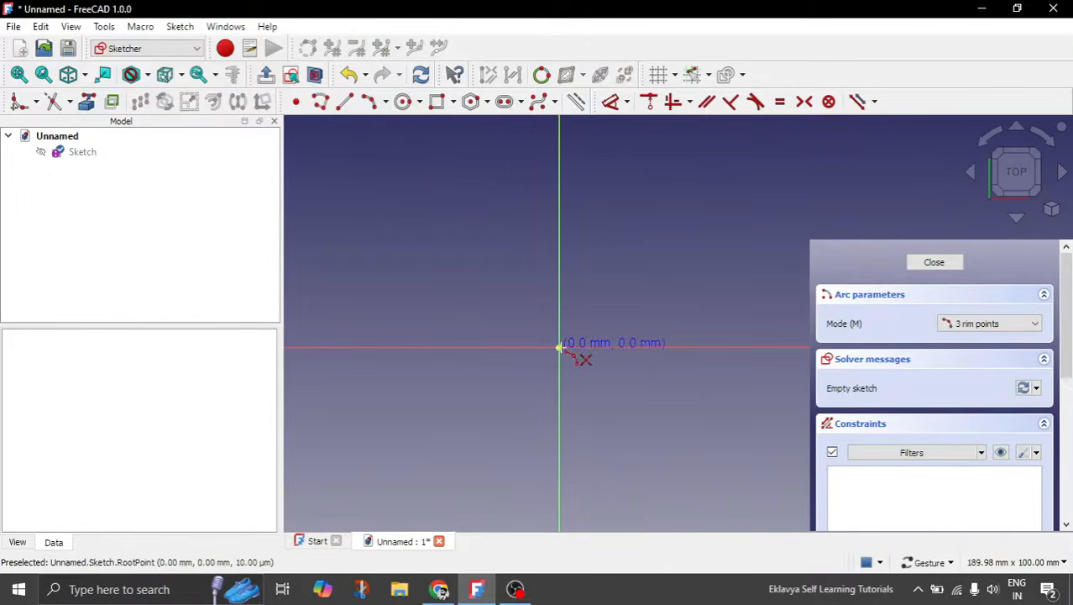
click(435, 349)
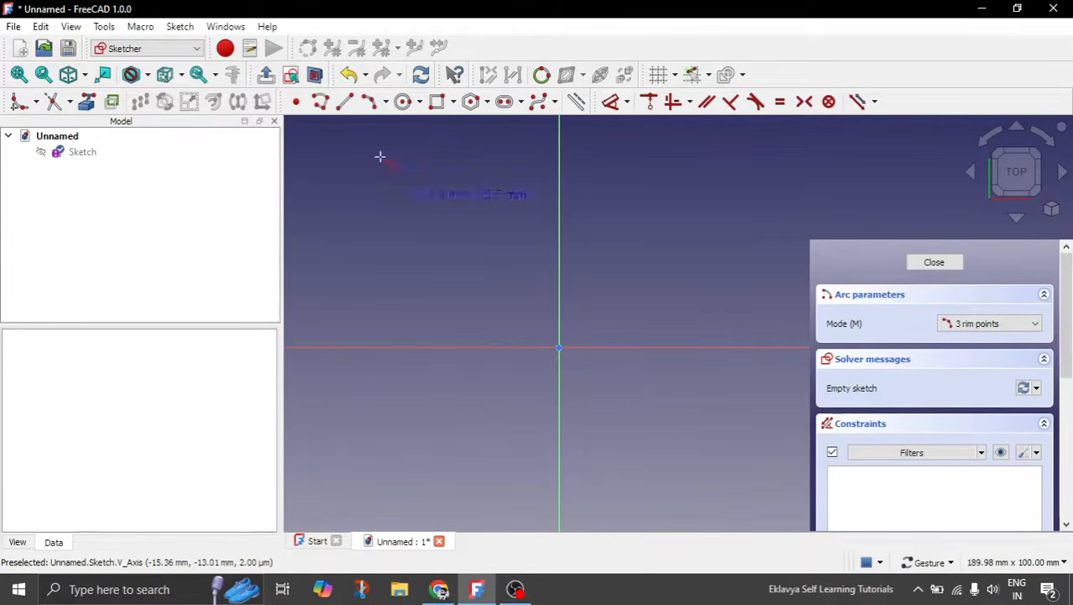
Draw a centre-based half-circle arc of about 28 mm radius below the origin, with both ends on the horizontal axis.
click(386, 103)
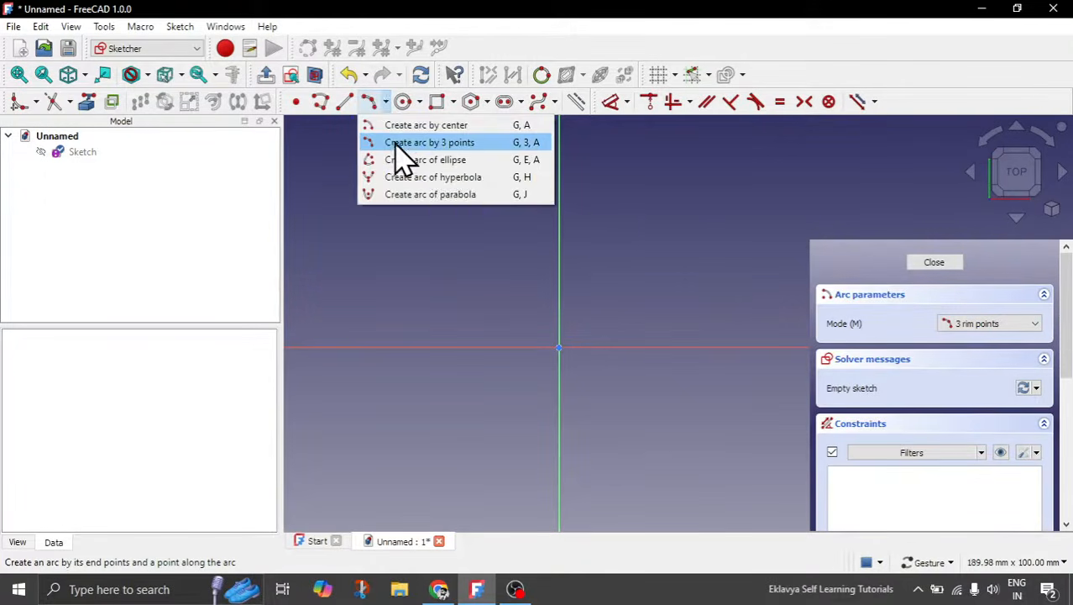
click(412, 128)
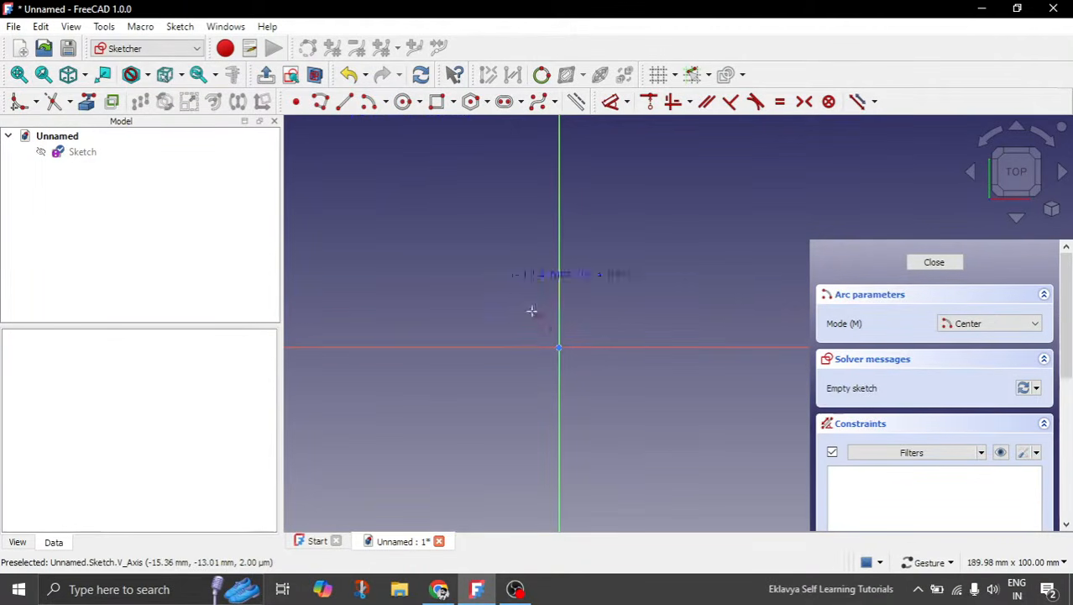
click(559, 346)
click(449, 356)
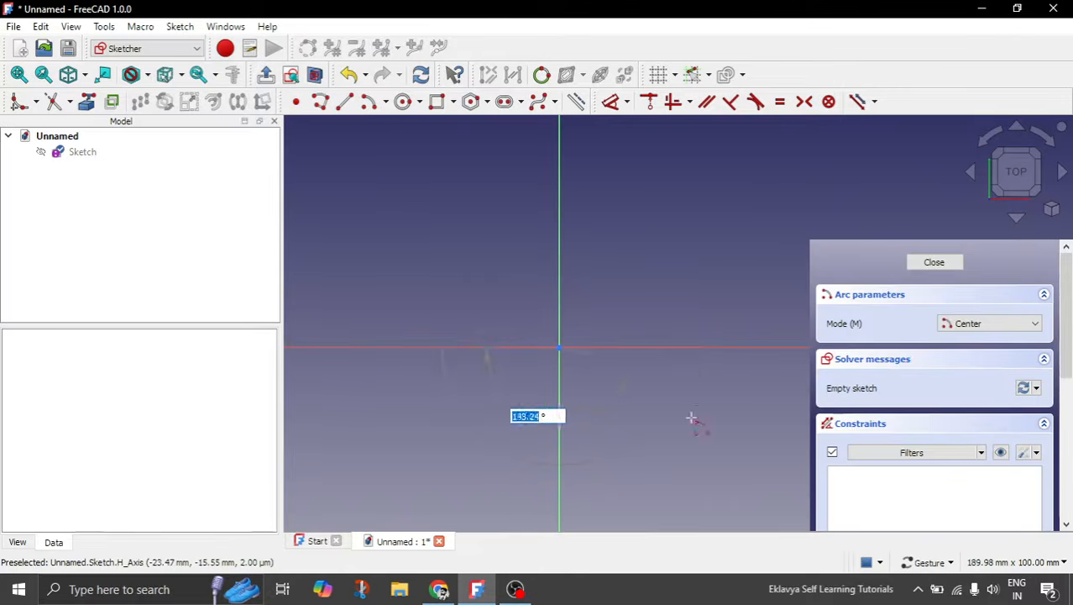
click(687, 361)
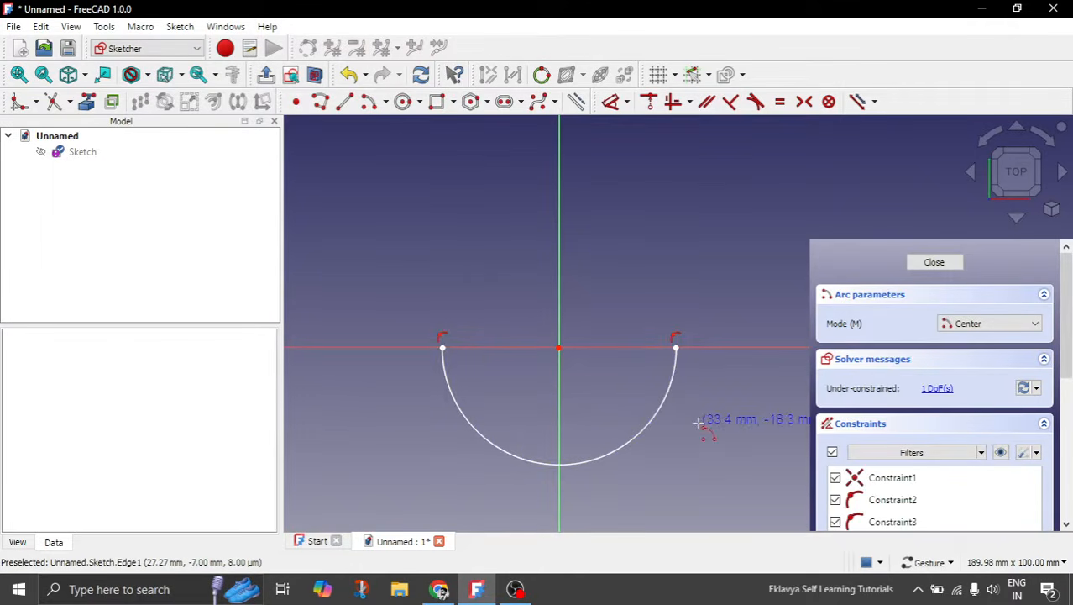
key(Escape)
scroll(598, 383, down, 3)
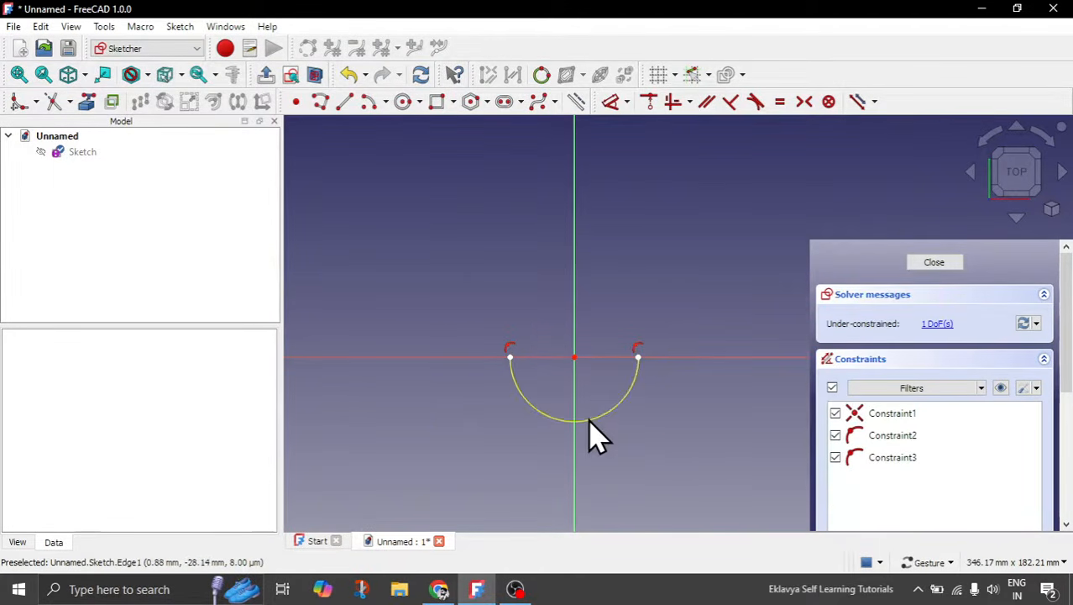
scroll(592, 416, down, 3)
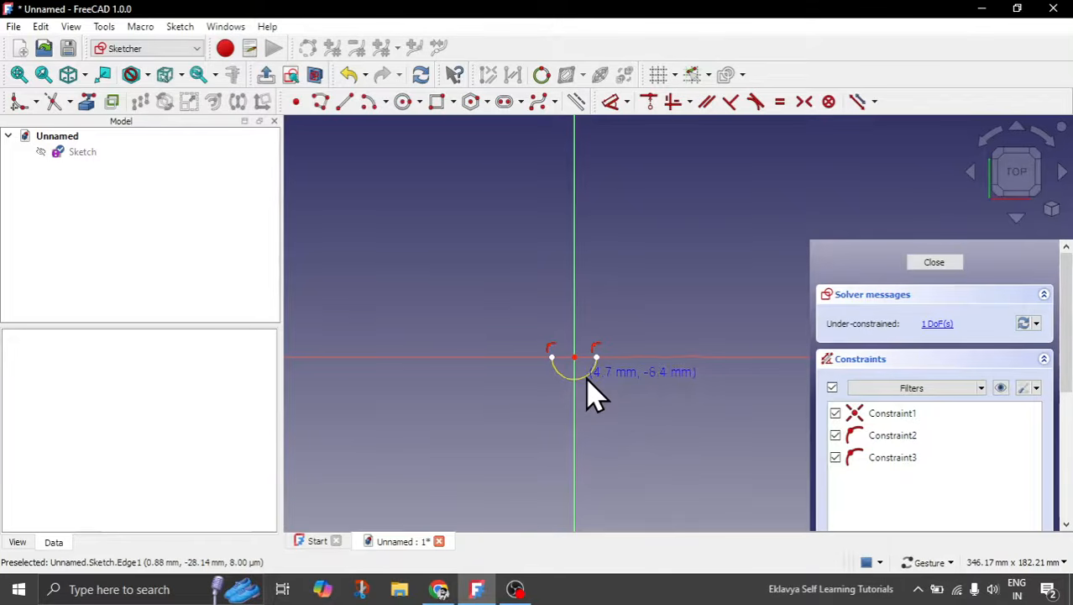
scroll(577, 385, up, 3)
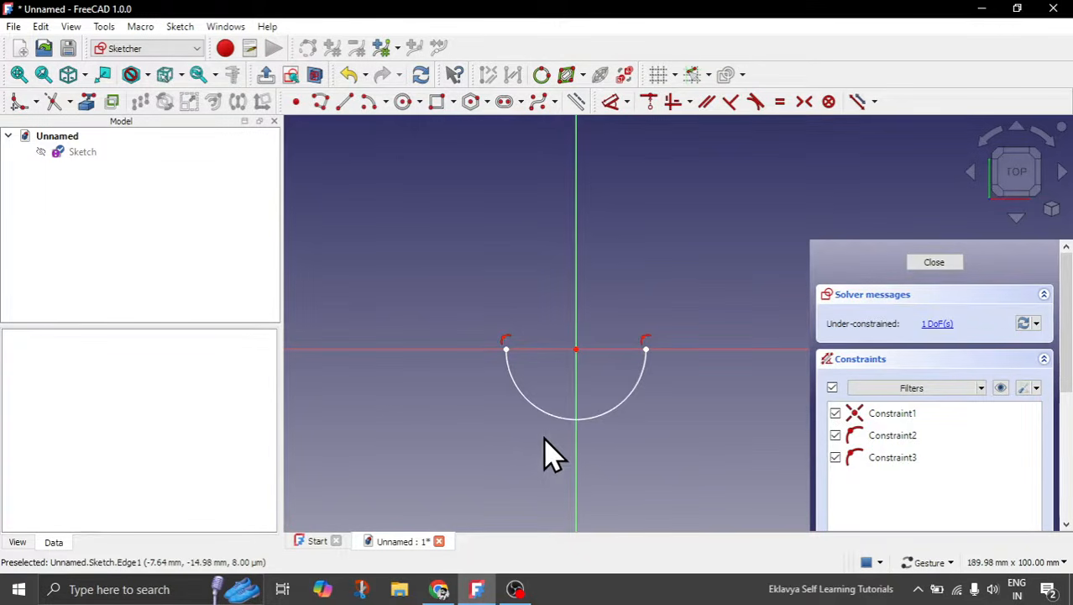
Delete the half-circle arc from the sketch.
click(554, 102)
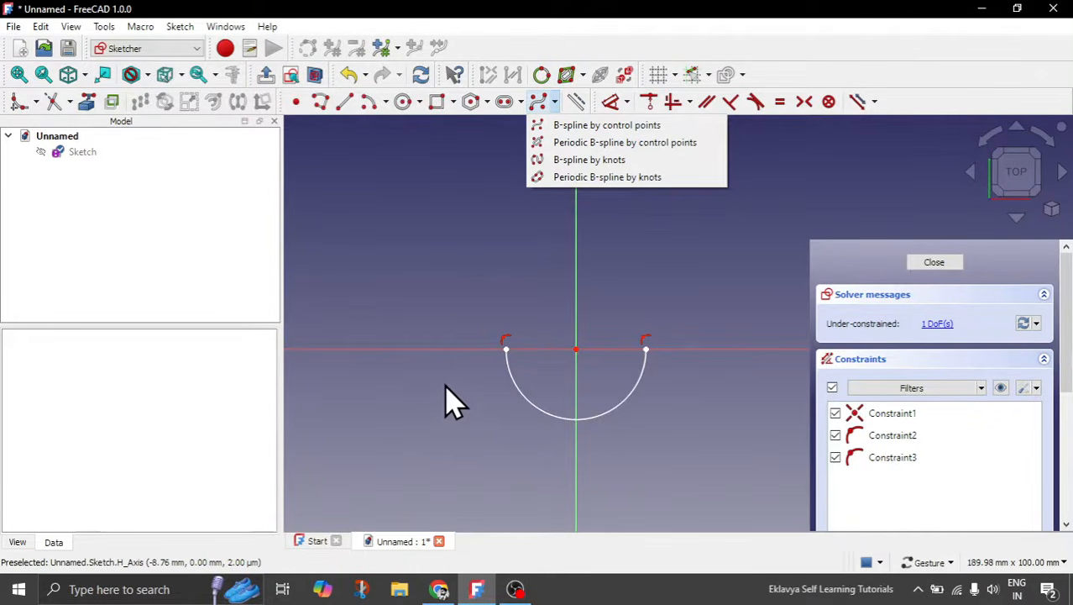
click(524, 401)
click(526, 417)
key(Delete)
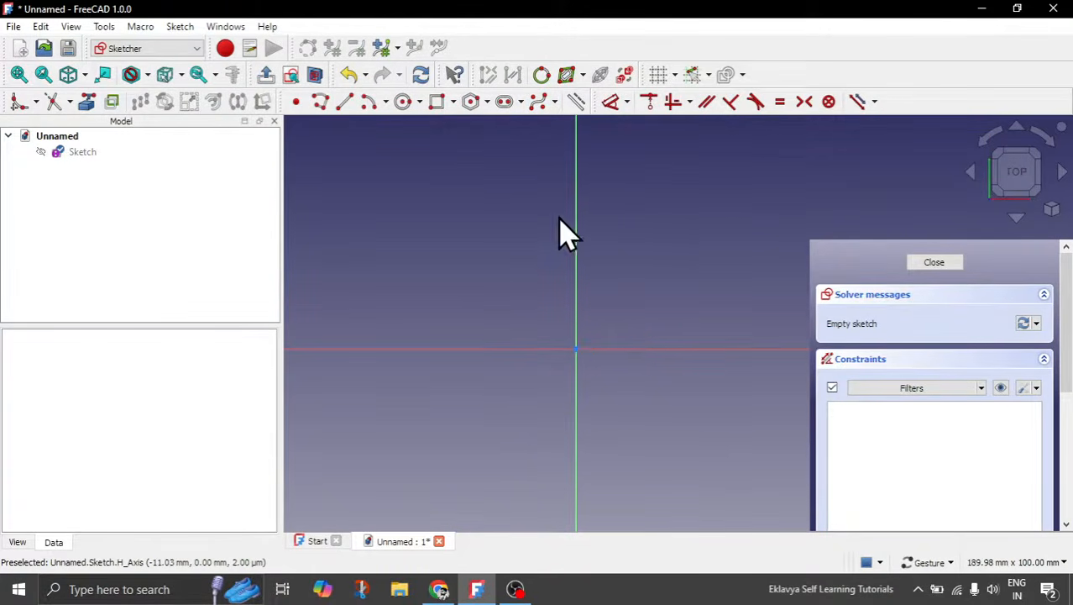
Draw a degree 3 B-spline by five control points, about 46 mm wide, with ends on the horizontal axis and its middle point on the vertical axis.
click(556, 103)
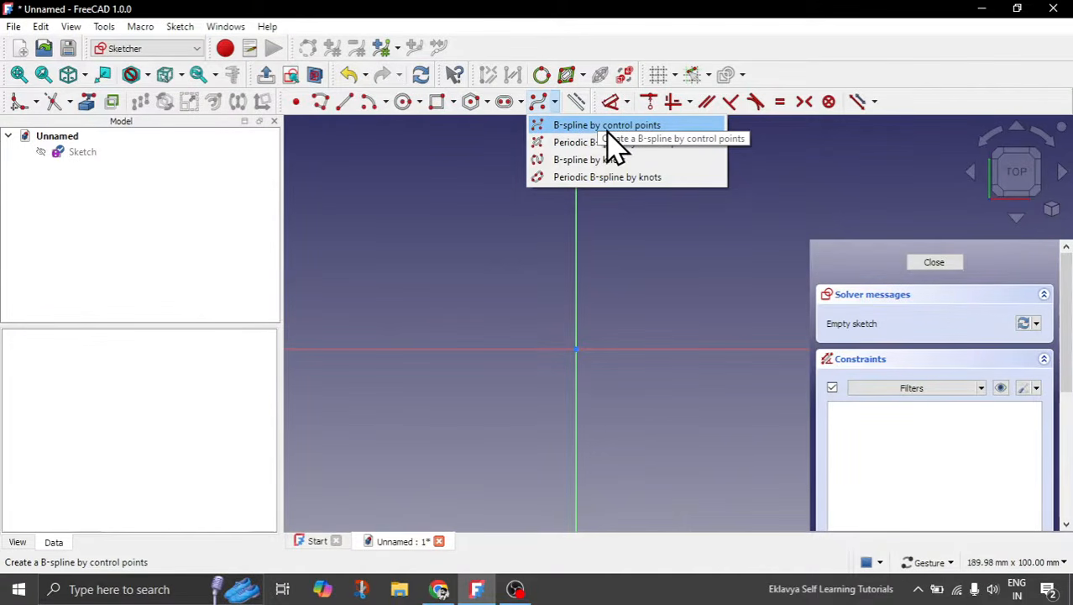
click(579, 126)
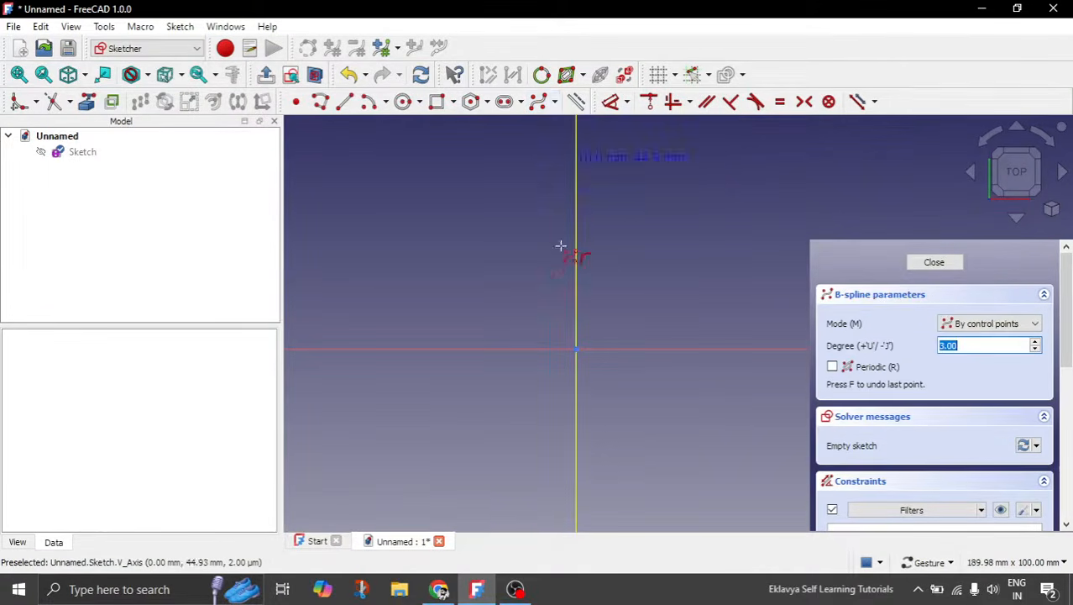
click(481, 345)
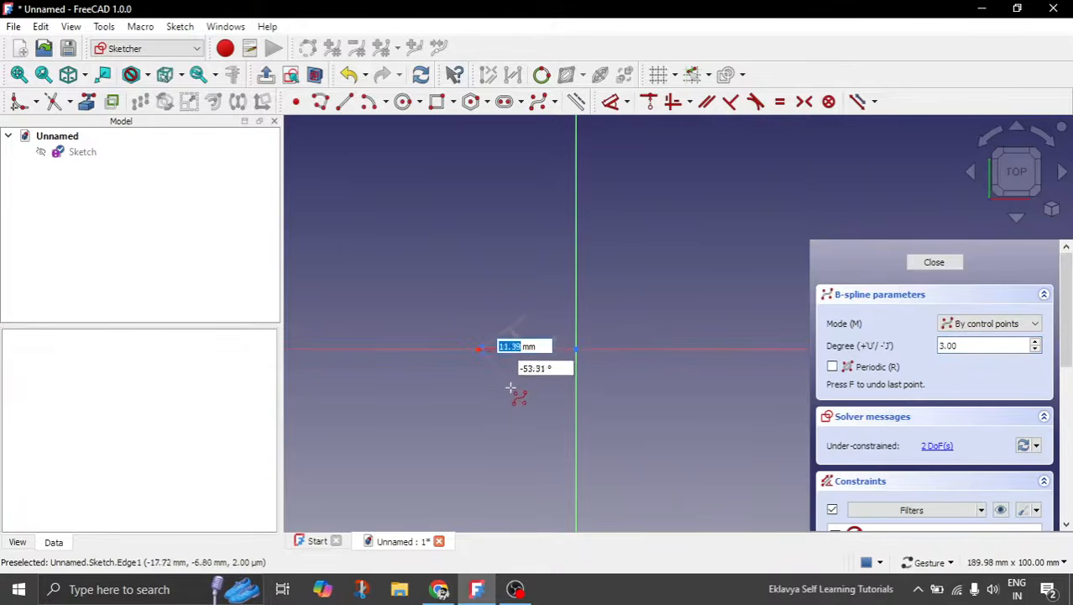
click(517, 393)
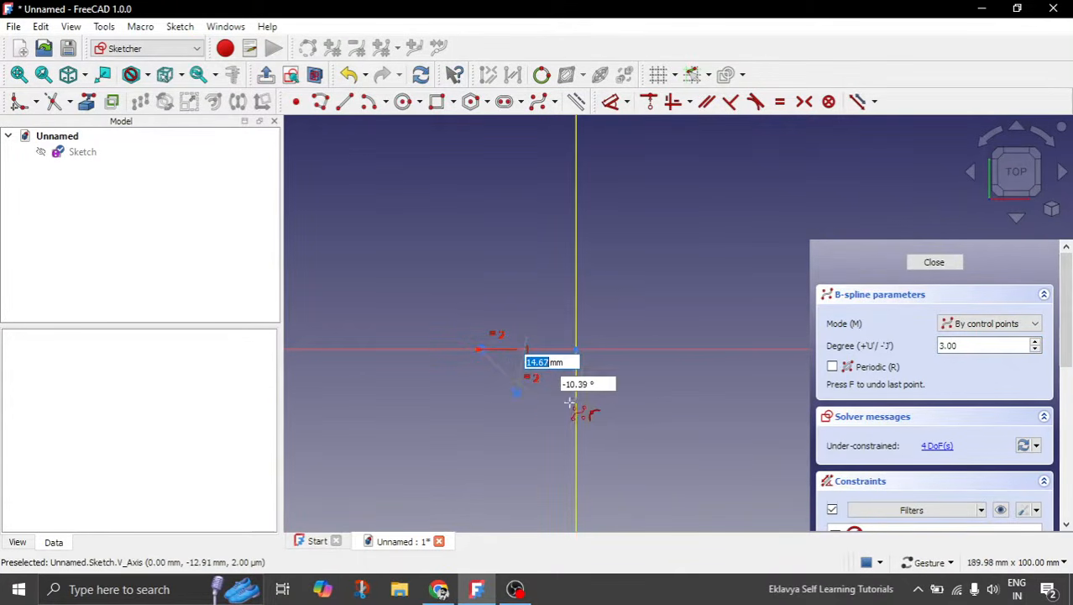
click(575, 402)
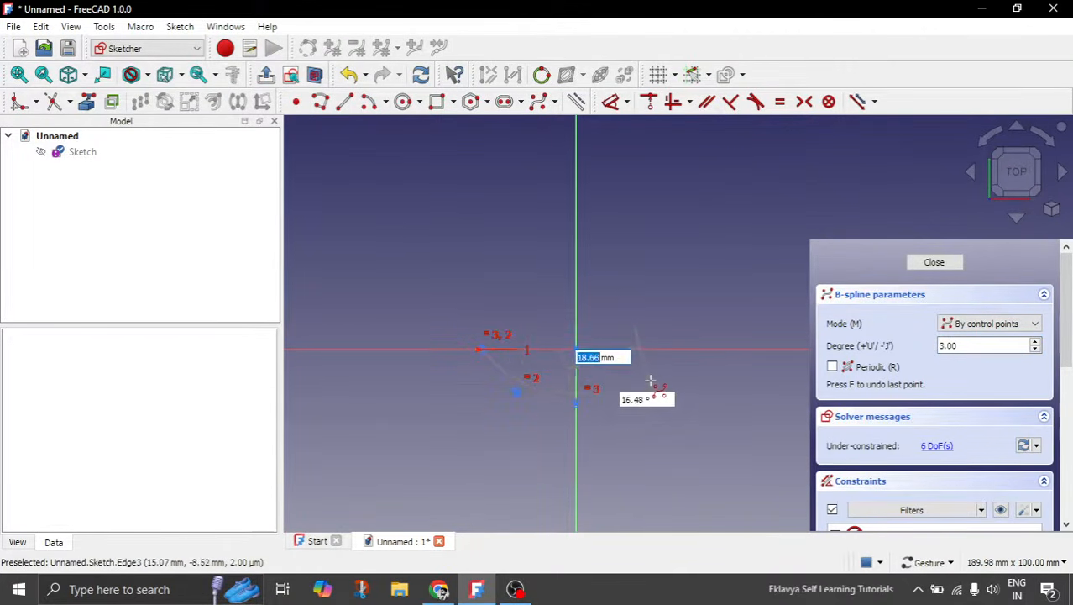
click(651, 381)
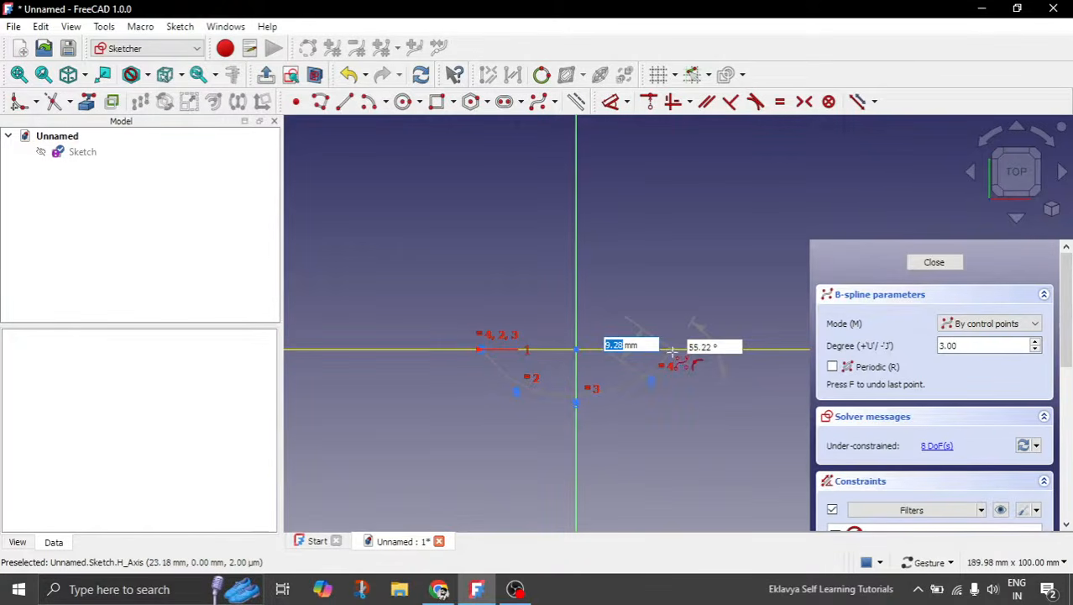
click(672, 349)
right_click(610, 421)
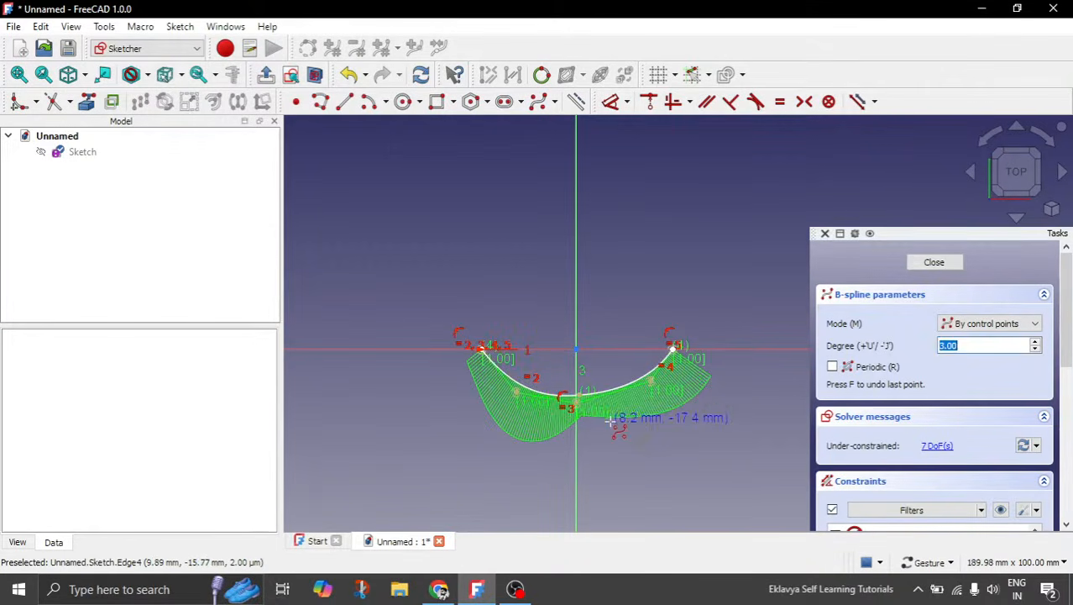
right_click(596, 381)
Reshape the B-spline into a shallow, nearly symmetric downward curve by moving its three inner control points.
scroll(595, 378, up, 3)
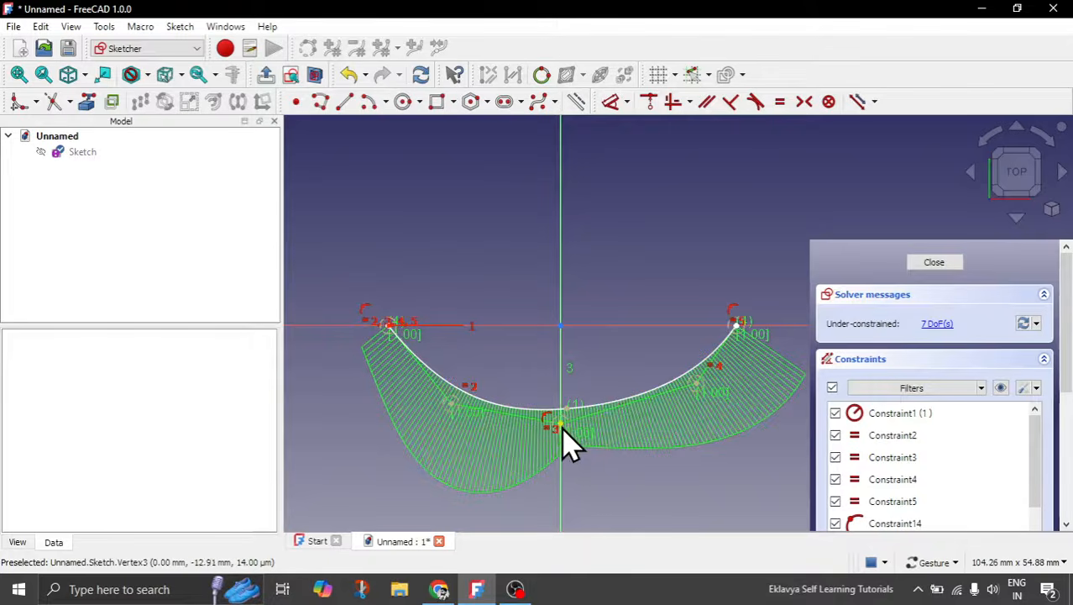
drag(570, 435, 587, 460)
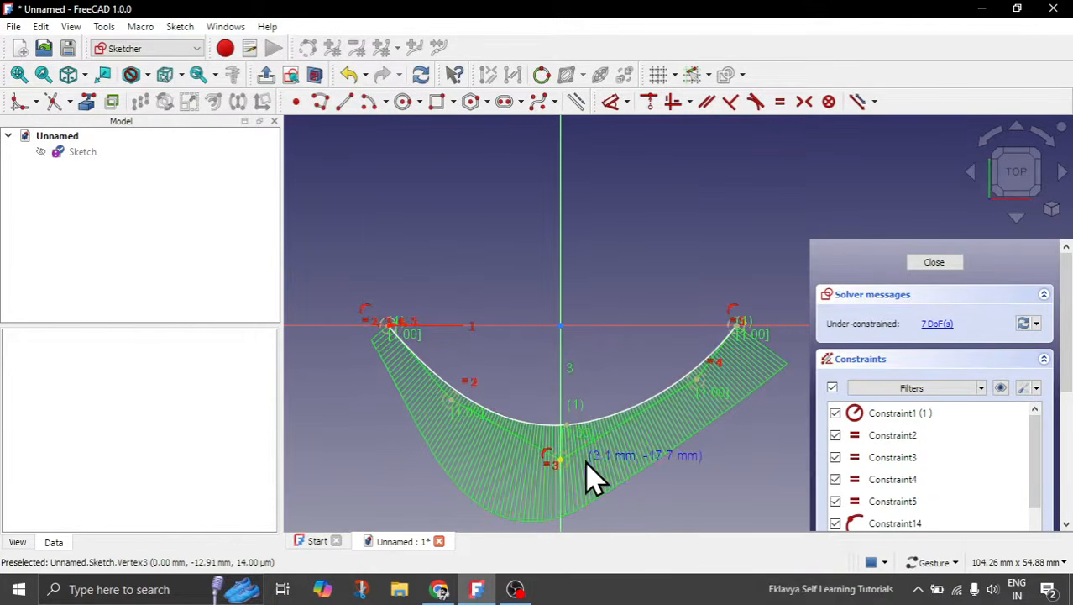
drag(455, 401, 459, 387)
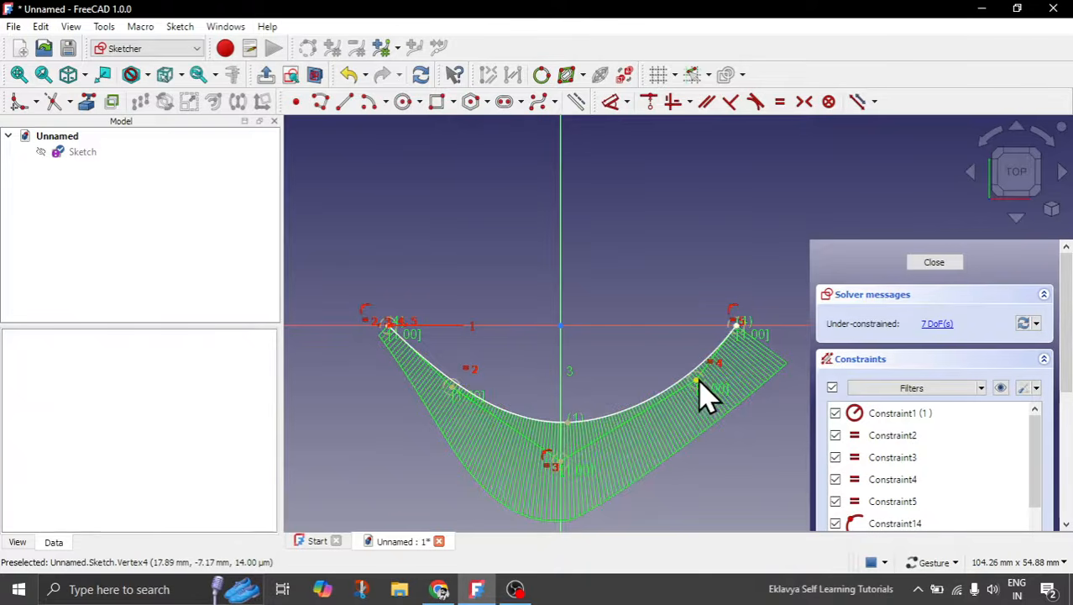
mouse_move(699, 382)
mouse_down()
mouse_move(692, 358)
mouse_move(708, 377)
mouse_up()
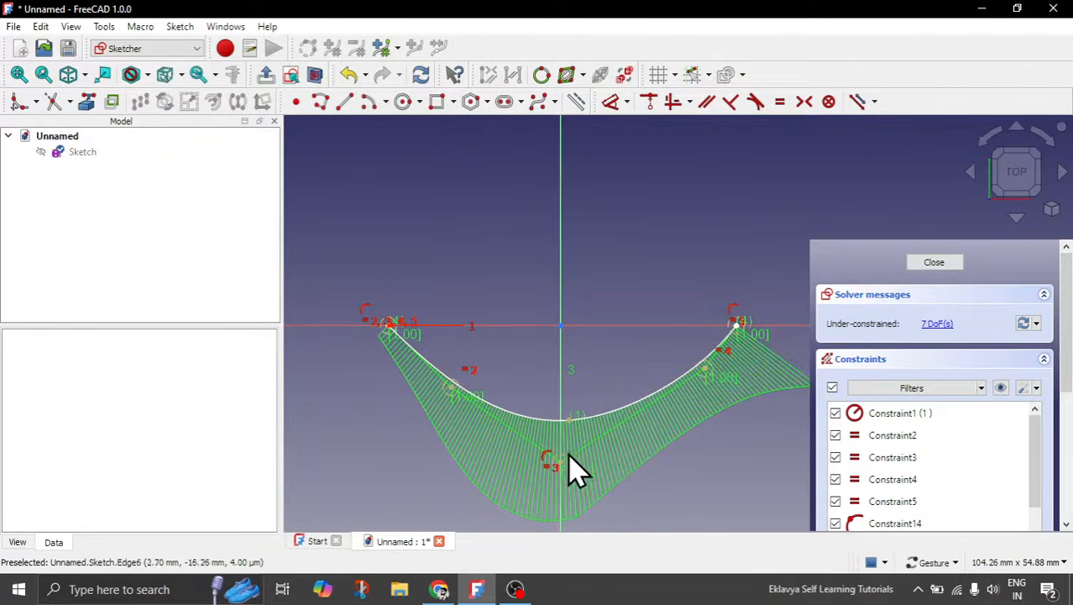
drag(556, 466, 559, 411)
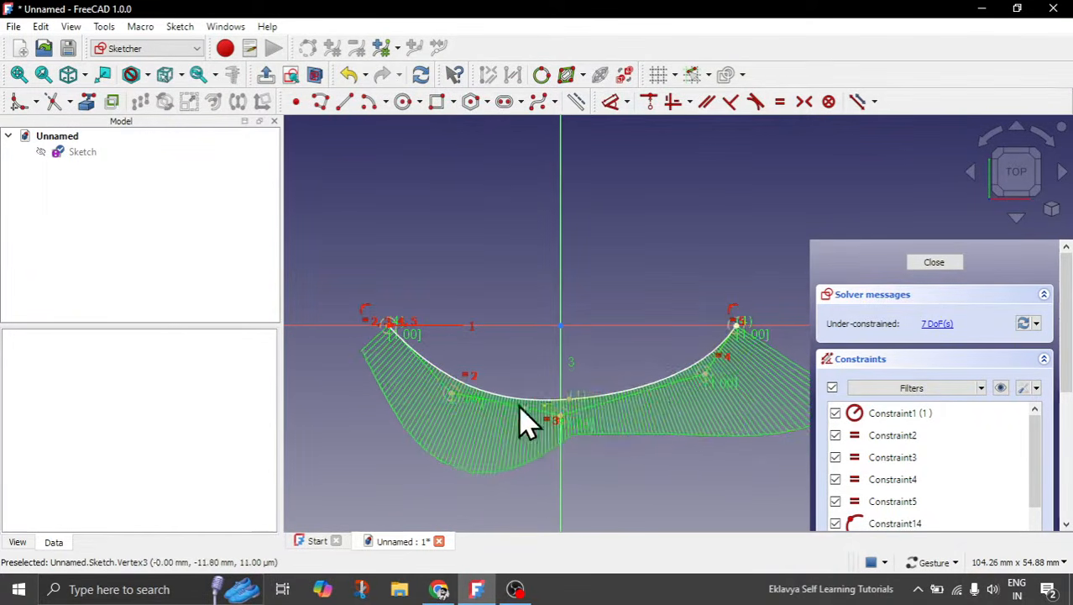
drag(460, 388, 459, 383)
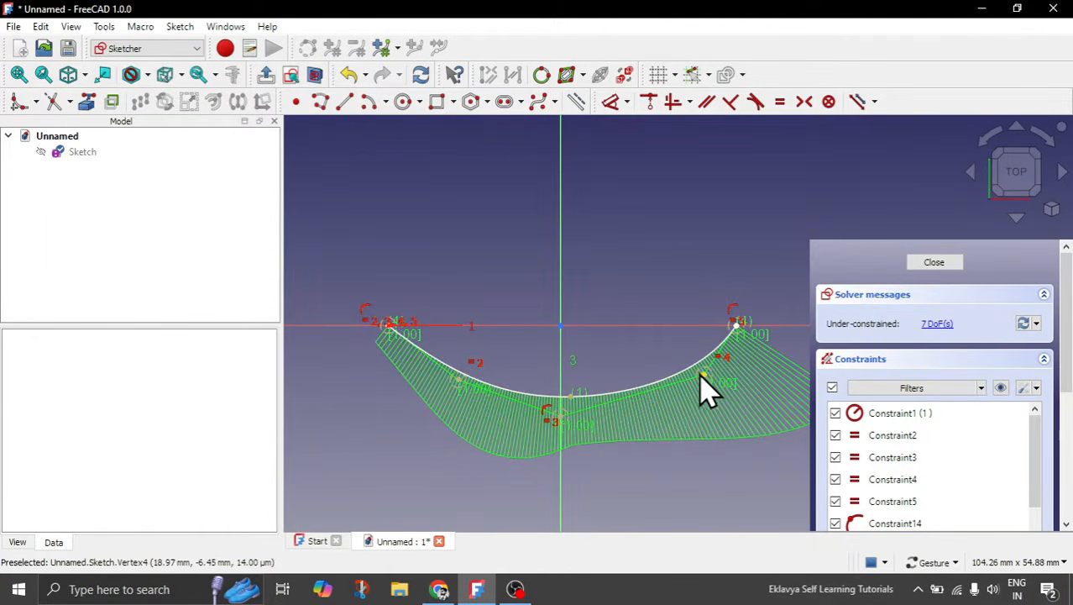
drag(708, 390, 683, 395)
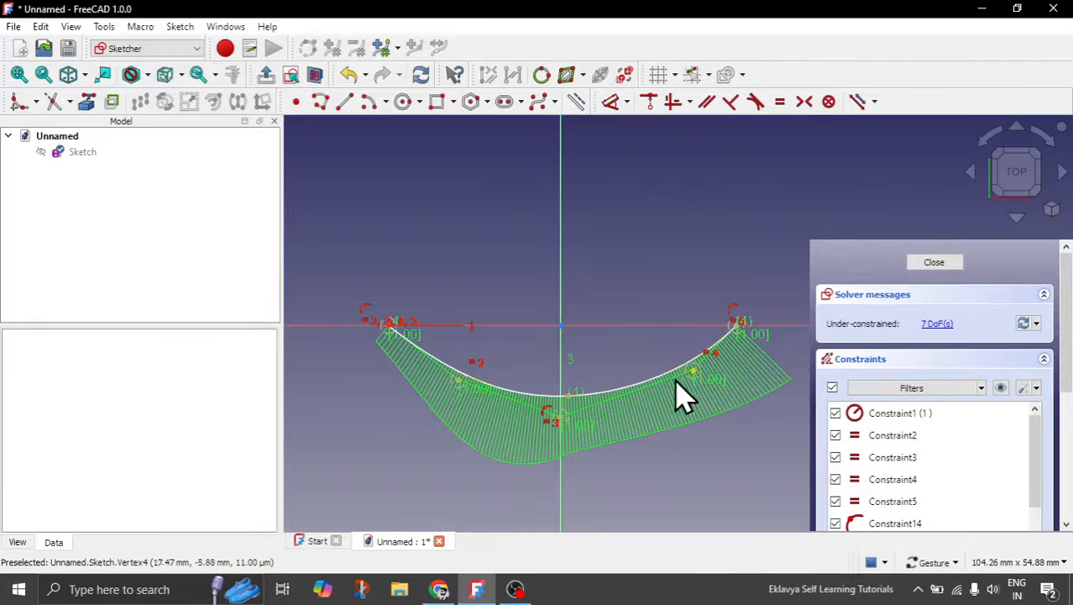
Constrain the B-spline's middle knot onto the vertical axis with a coincident constraint.
scroll(542, 419, up, 3)
scroll(605, 395, up, 2)
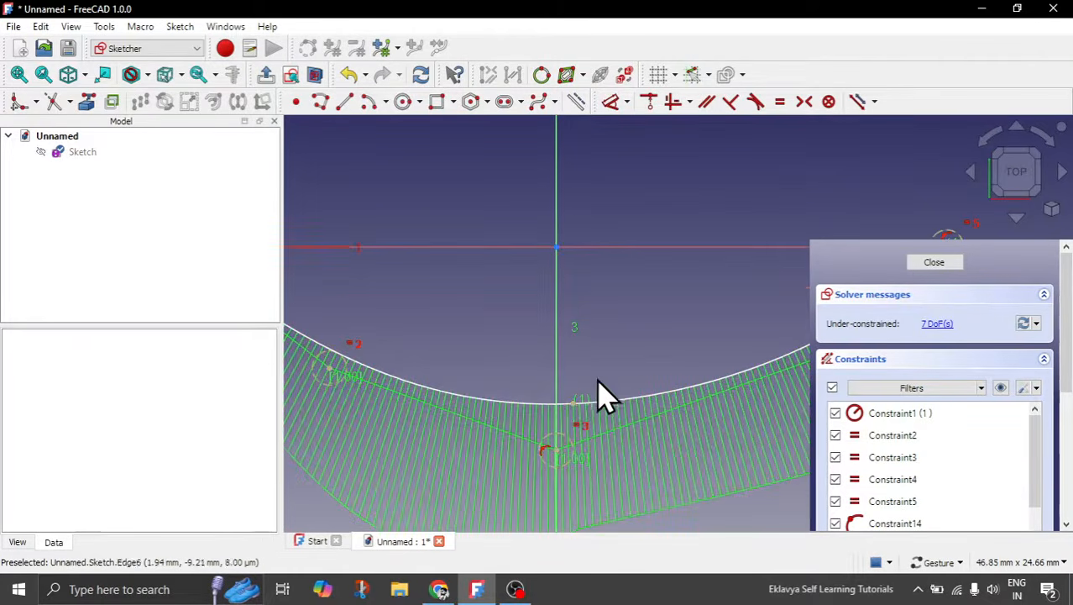
mouse_move(566, 405)
mouse_down()
mouse_move(556, 408)
mouse_move(574, 413)
mouse_move(590, 388)
mouse_move(580, 411)
mouse_up()
click(579, 410)
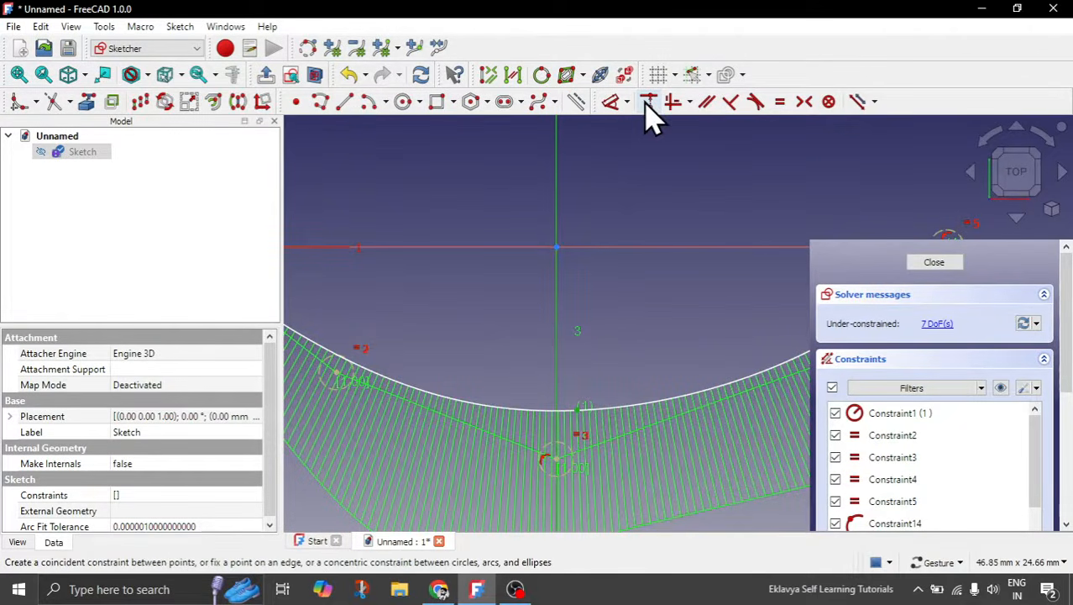
Dimension the horizontal distance between the B-spline's two endpoints and set it to 10 mm.
scroll(688, 355, down, 5)
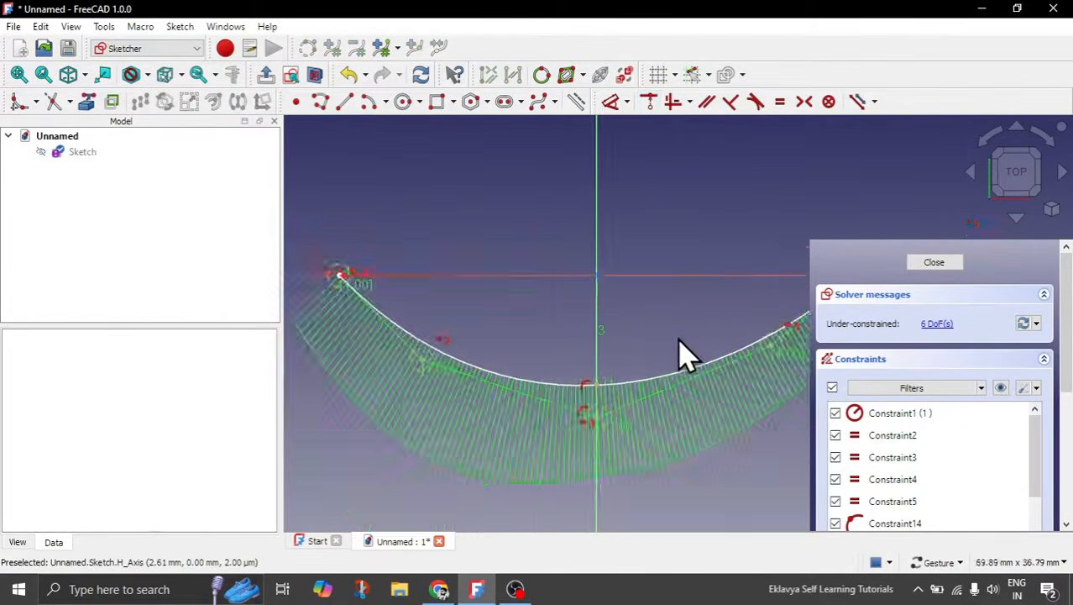
scroll(687, 326, up, 2)
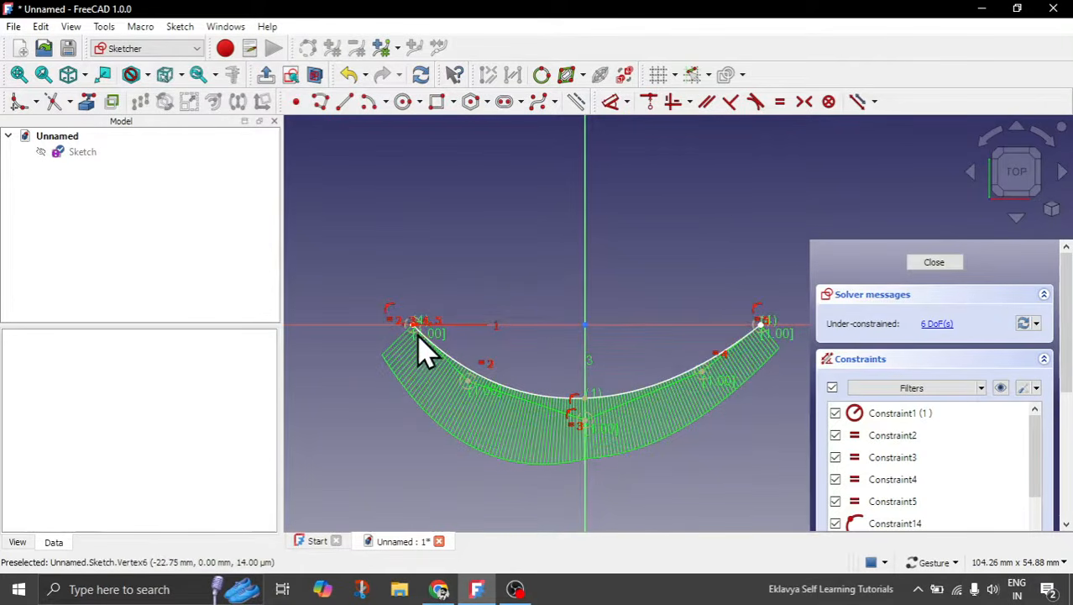
scroll(419, 321, up, 3)
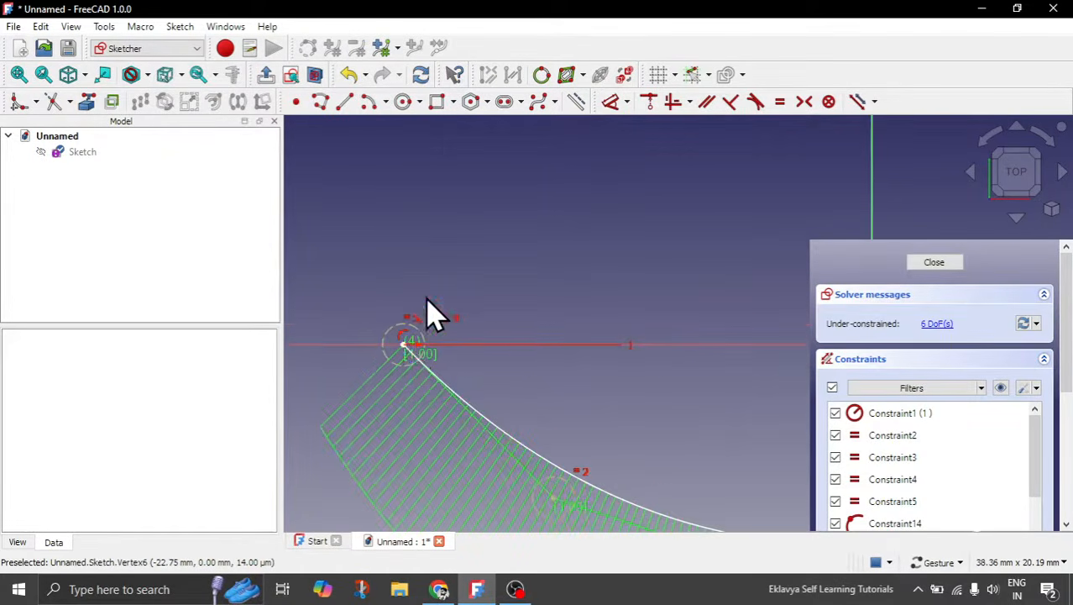
click(411, 357)
scroll(369, 395, down, 4)
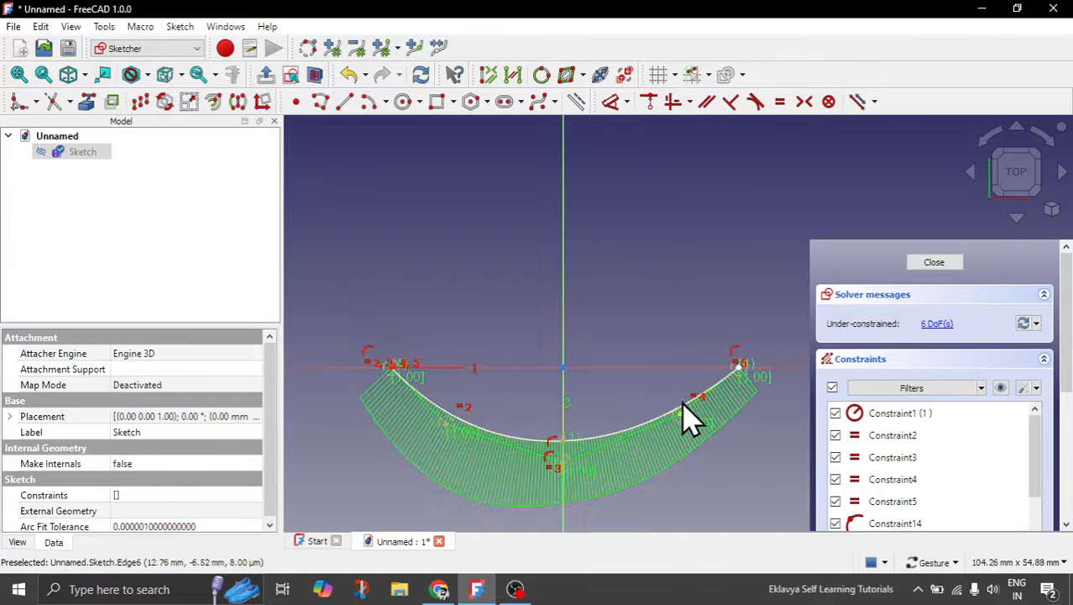
scroll(777, 387, up, 3)
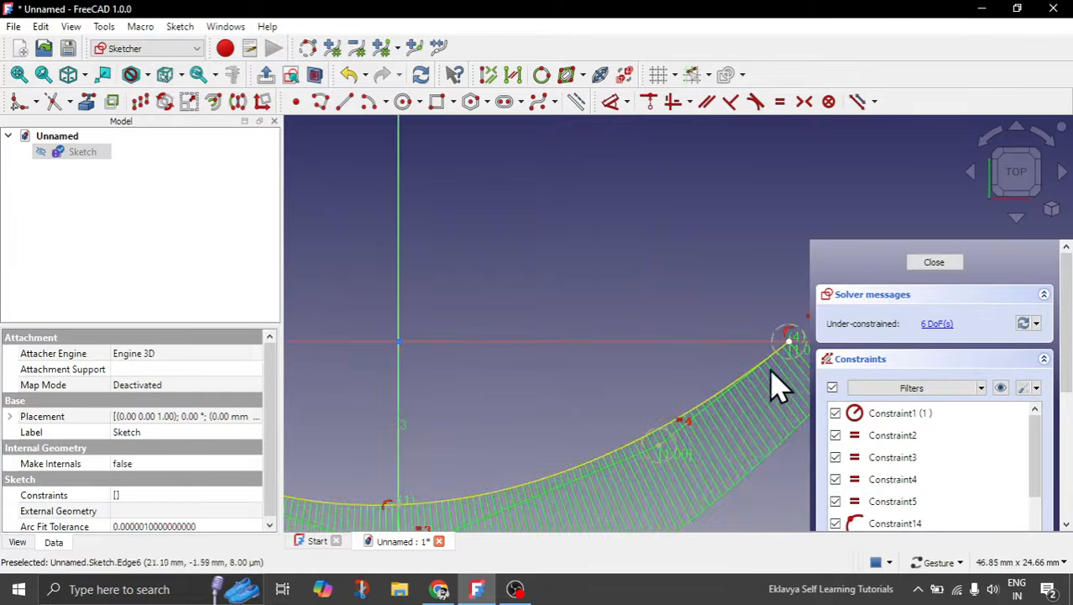
click(612, 102)
scroll(529, 306, down, 3)
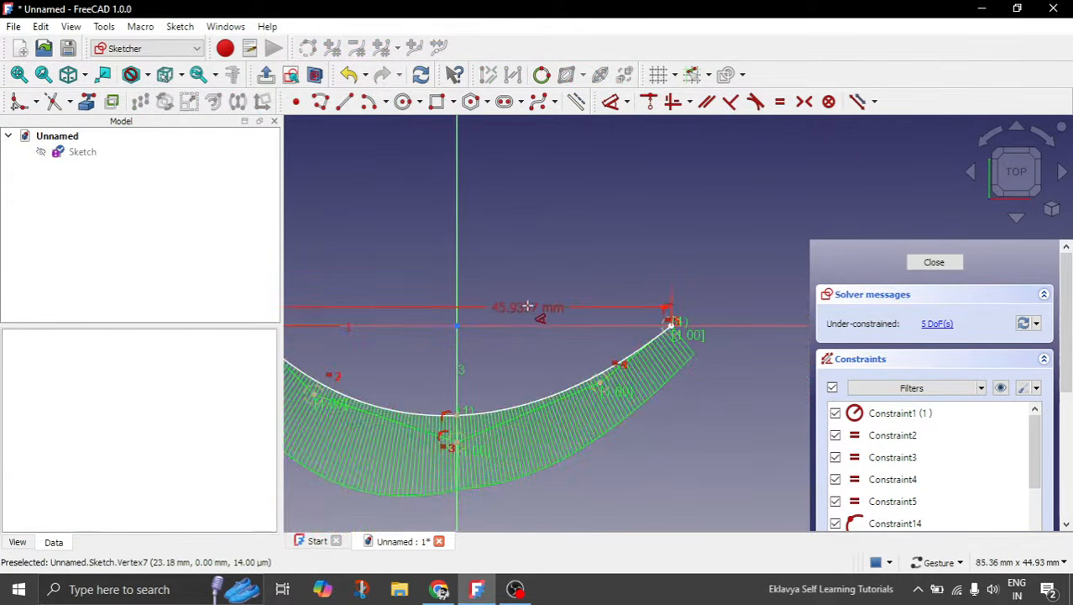
click(529, 301)
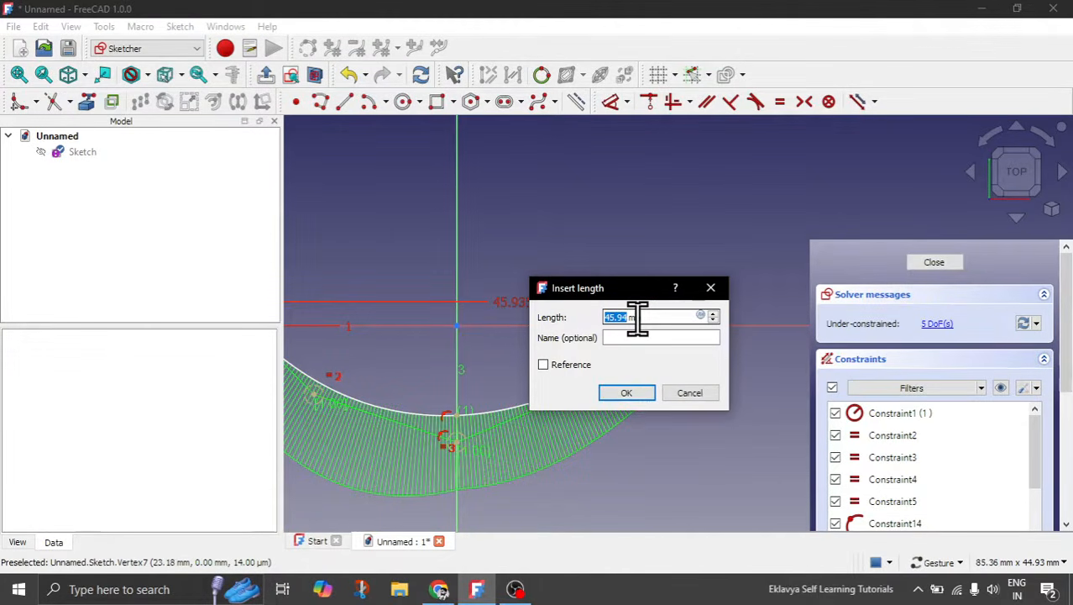
text(10)
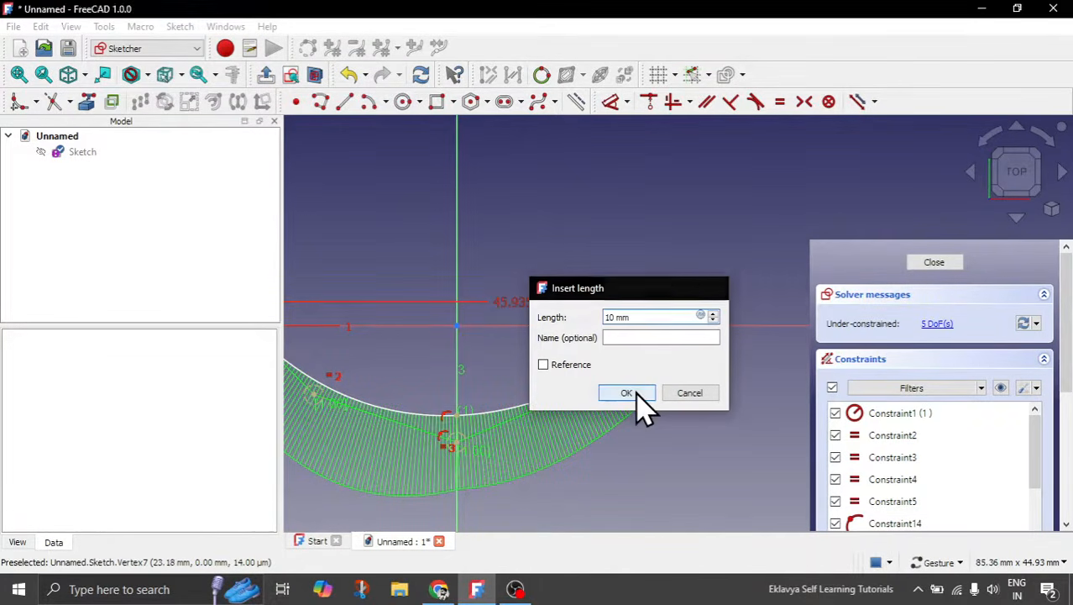
click(631, 393)
Move the 10 mm wide B-spline's three inner control points to restore a shallow downward curve with roughly mirrored sides.
scroll(621, 390, down, 2)
scroll(420, 386, up, 4)
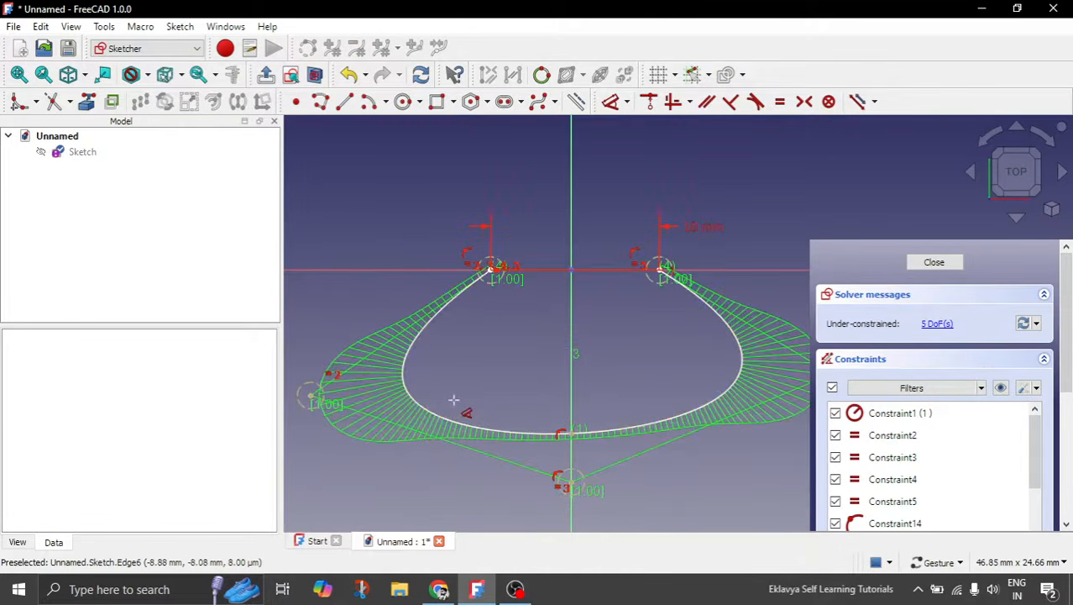
drag(573, 445, 467, 353)
drag(328, 344, 508, 318)
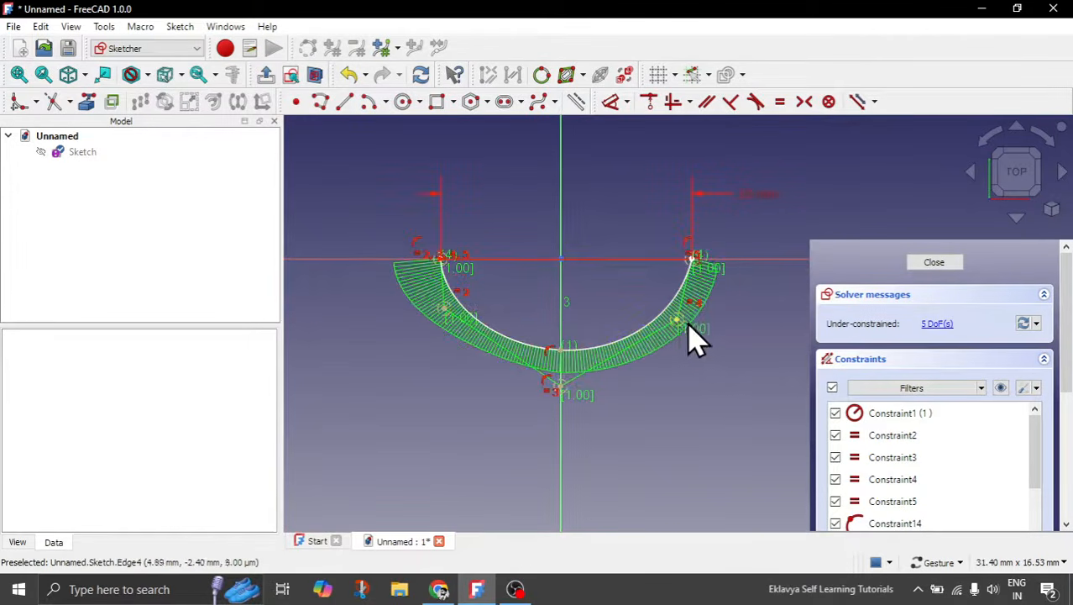
mouse_move(685, 328)
mouse_down()
mouse_move(677, 319)
mouse_move(592, 330)
mouse_move(566, 314)
mouse_move(565, 295)
mouse_up()
scroll(592, 330, up, 1)
scroll(565, 295, up, 1)
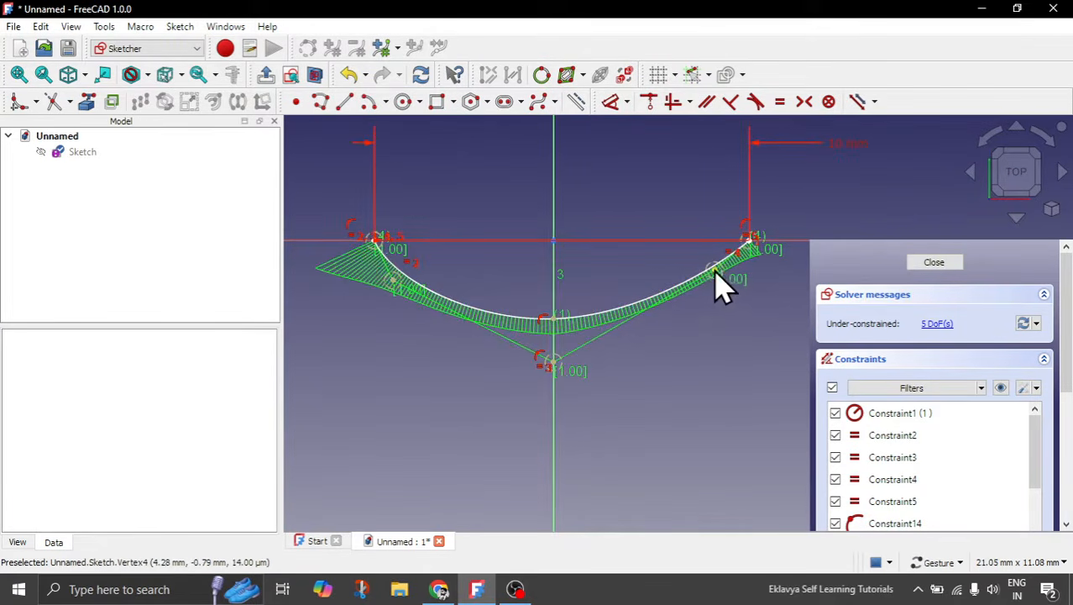
drag(716, 283, 712, 283)
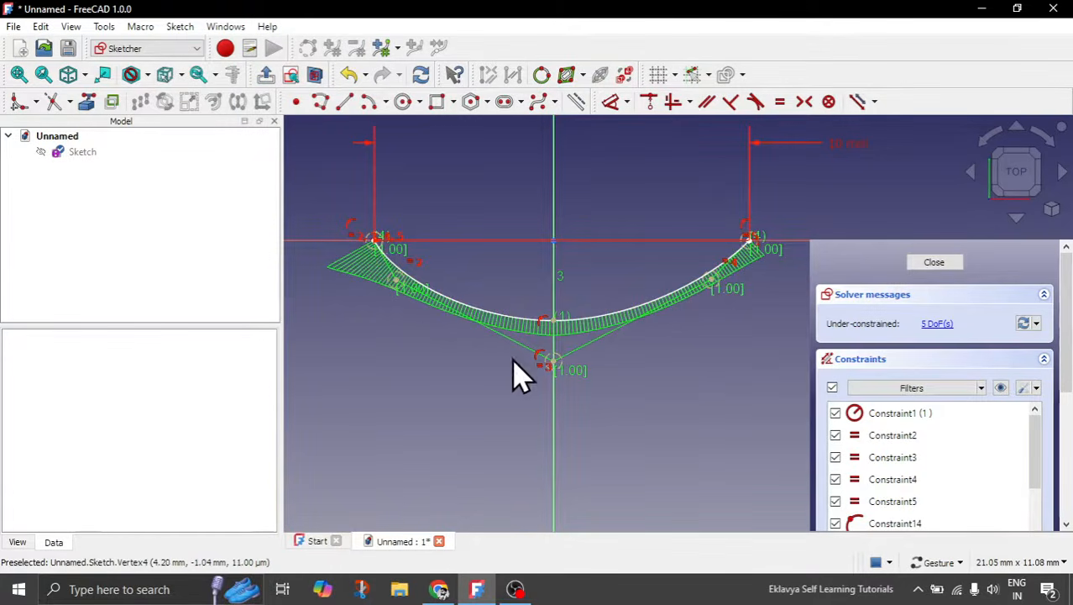
Make the B-spline's side control points and its endpoints symmetric about the vertical axis, and move the side control points slightly inward.
click(406, 307)
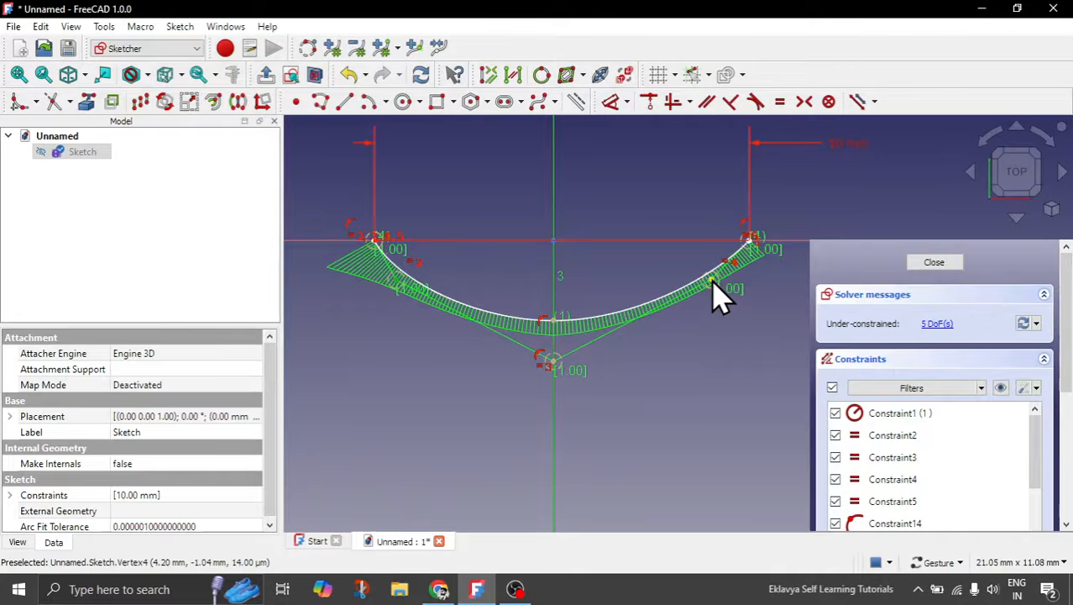
click(804, 101)
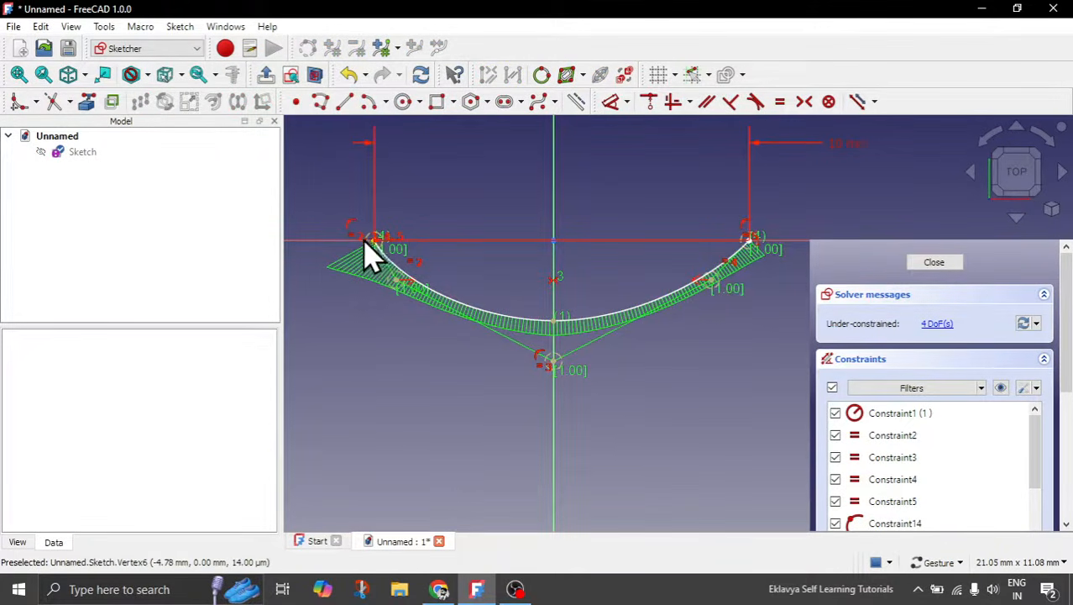
drag(365, 241, 375, 241)
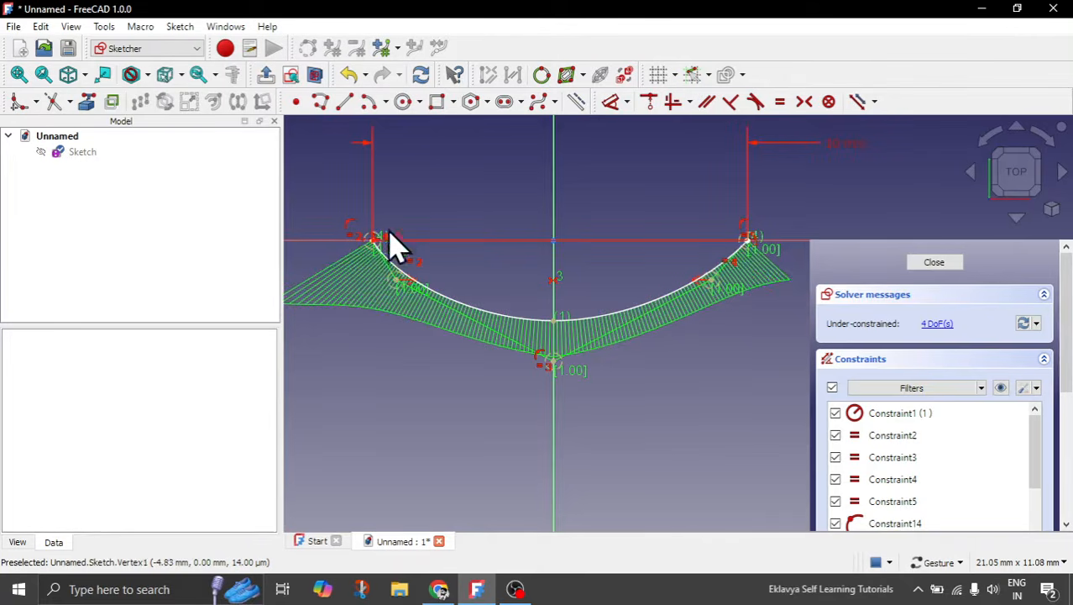
click(374, 242)
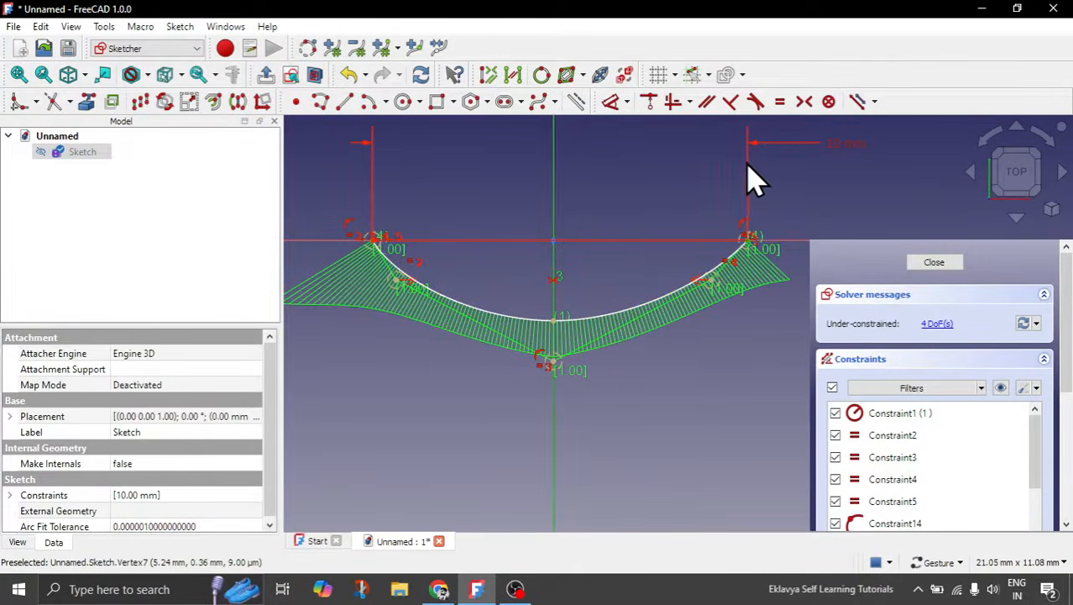
click(804, 101)
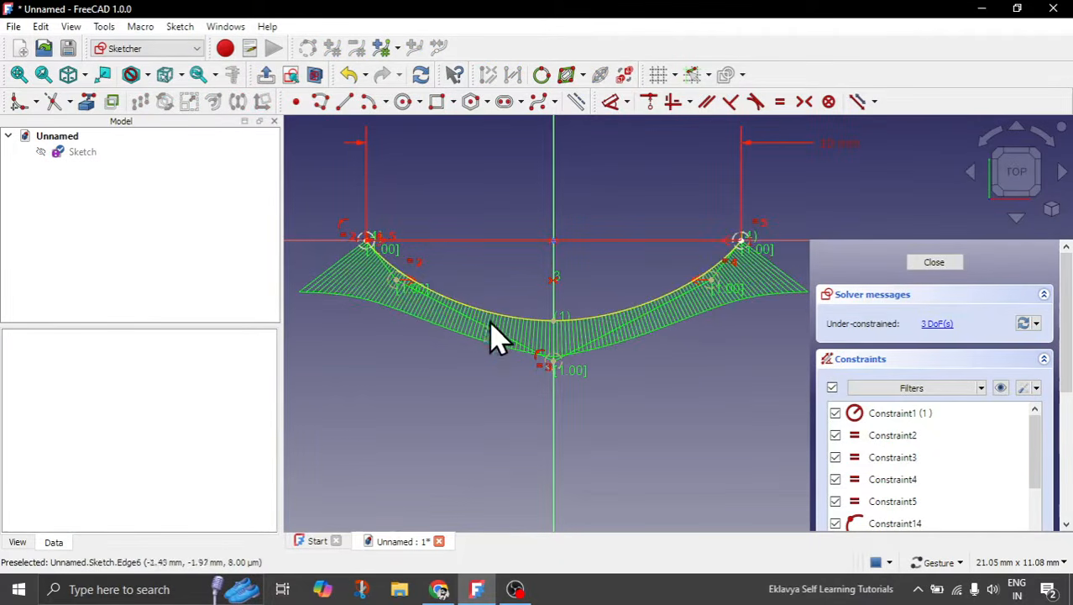
mouse_move(554, 320)
mouse_down()
mouse_move(551, 333)
mouse_move(554, 302)
mouse_move(551, 322)
mouse_up()
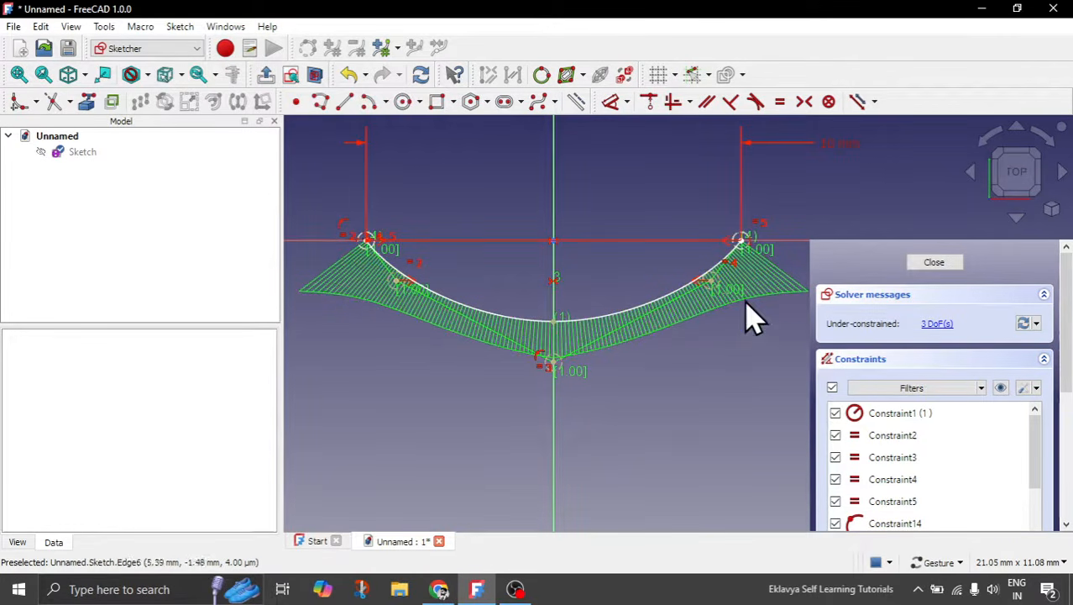
mouse_move(715, 283)
mouse_down()
mouse_move(697, 276)
mouse_move(698, 316)
mouse_move(695, 284)
mouse_up()
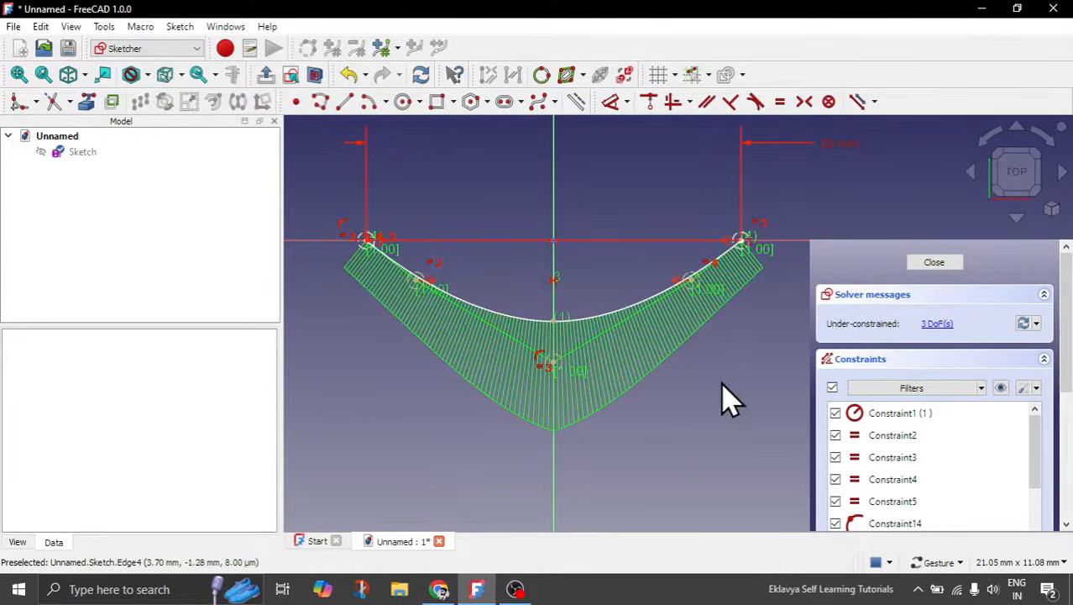
Draw a three-point arc from the B-spline's left end through about (-16.5, -0.3) mm to about (-33.1, 2.4) mm.
scroll(668, 399, down, 5)
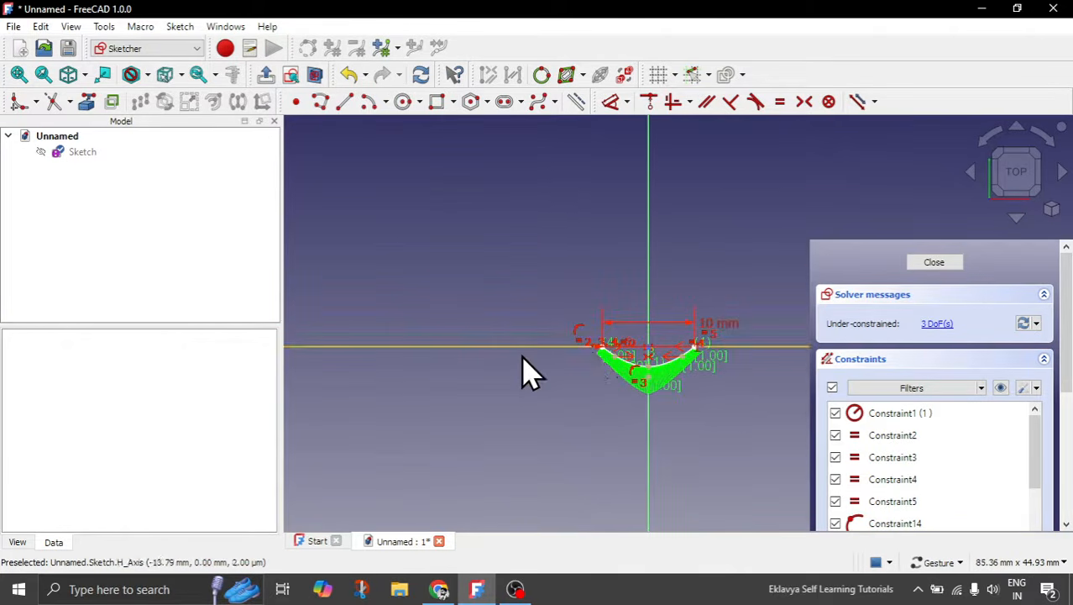
scroll(729, 287, down, 2)
scroll(608, 309, up, 2)
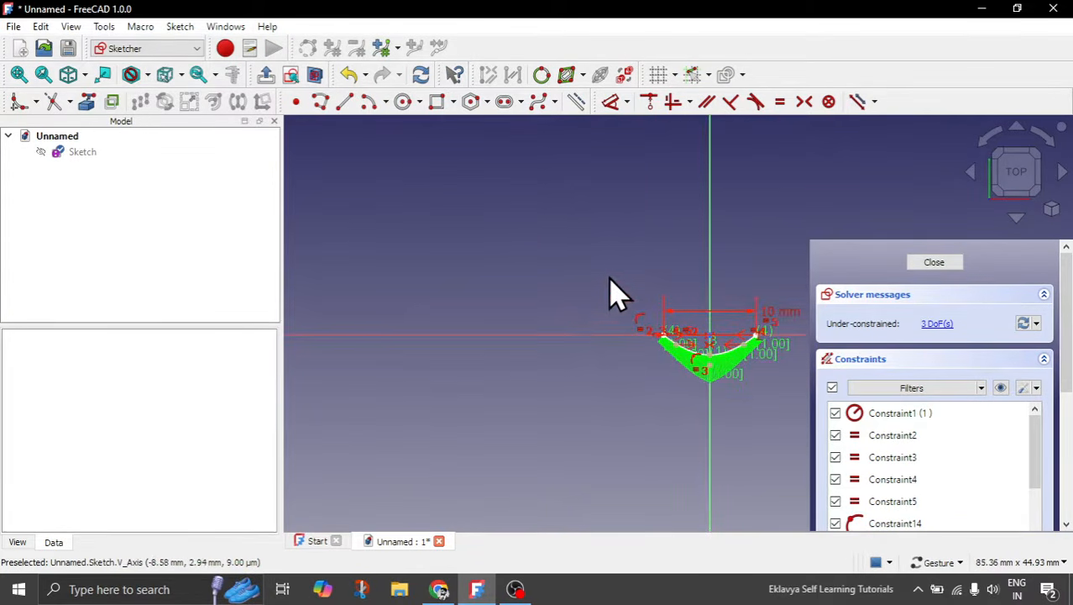
click(386, 101)
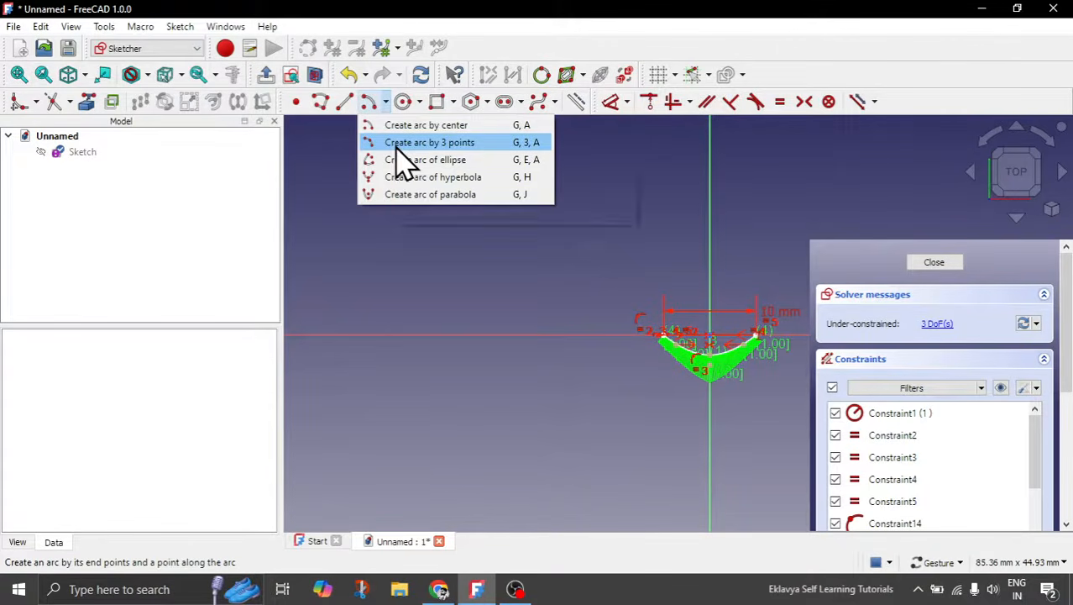
click(400, 144)
scroll(638, 302, up, 10)
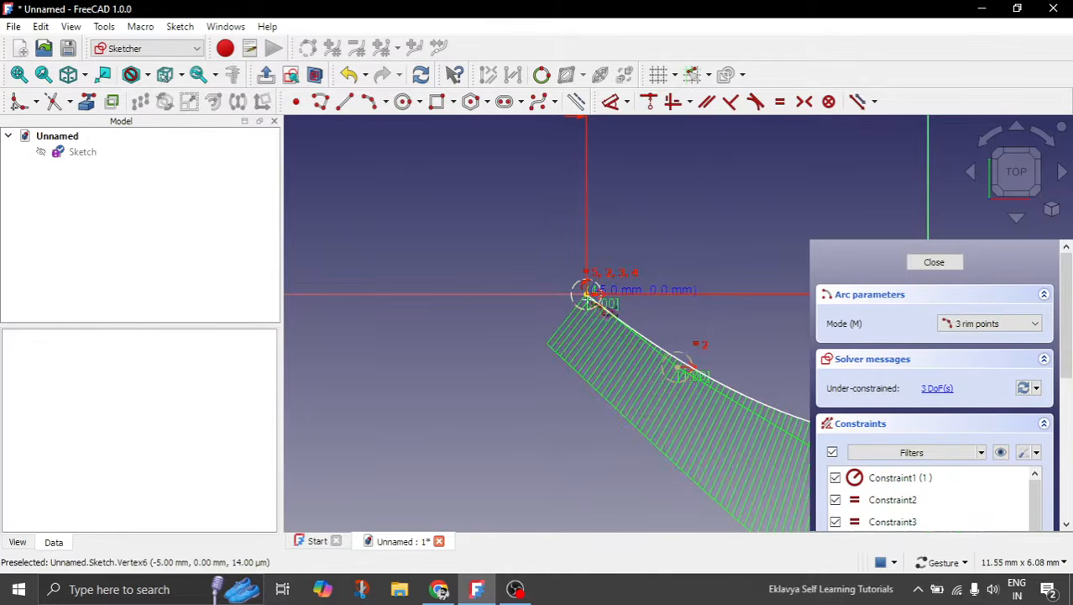
scroll(593, 293, down, 8)
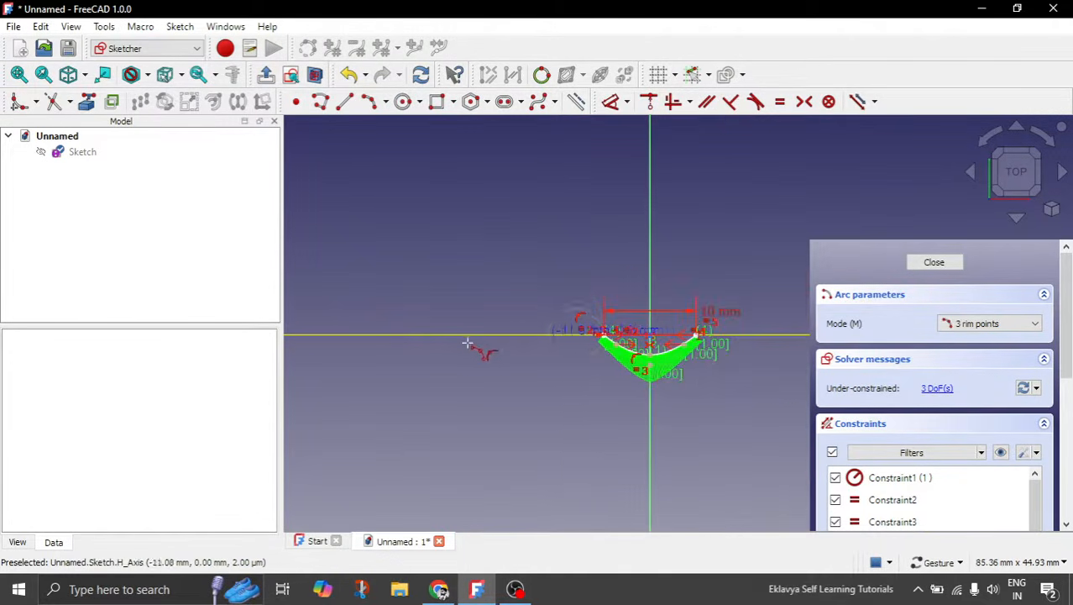
click(343, 311)
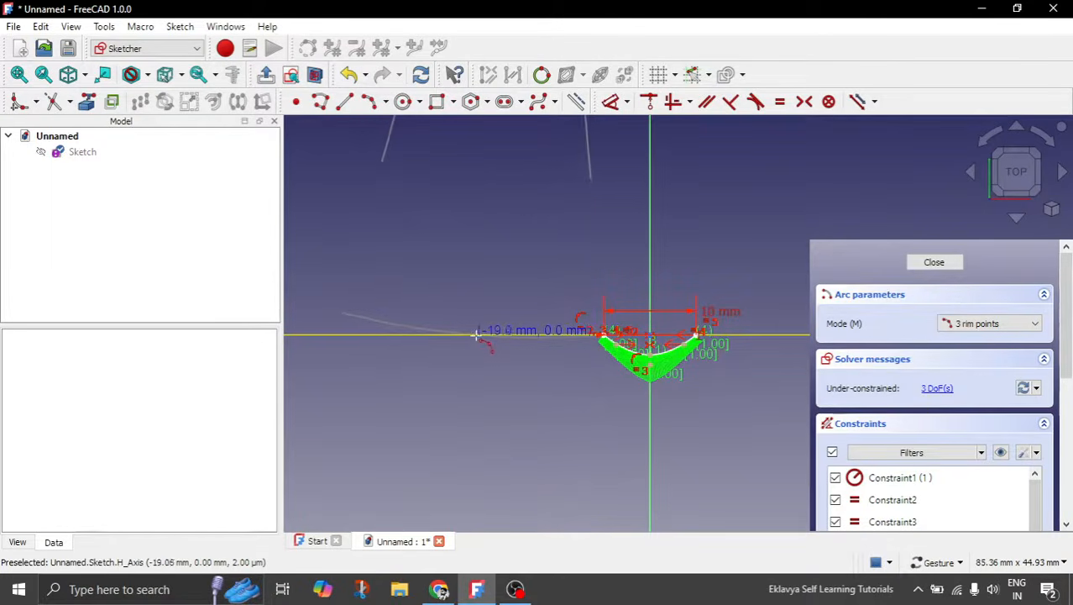
scroll(487, 329, up, 4)
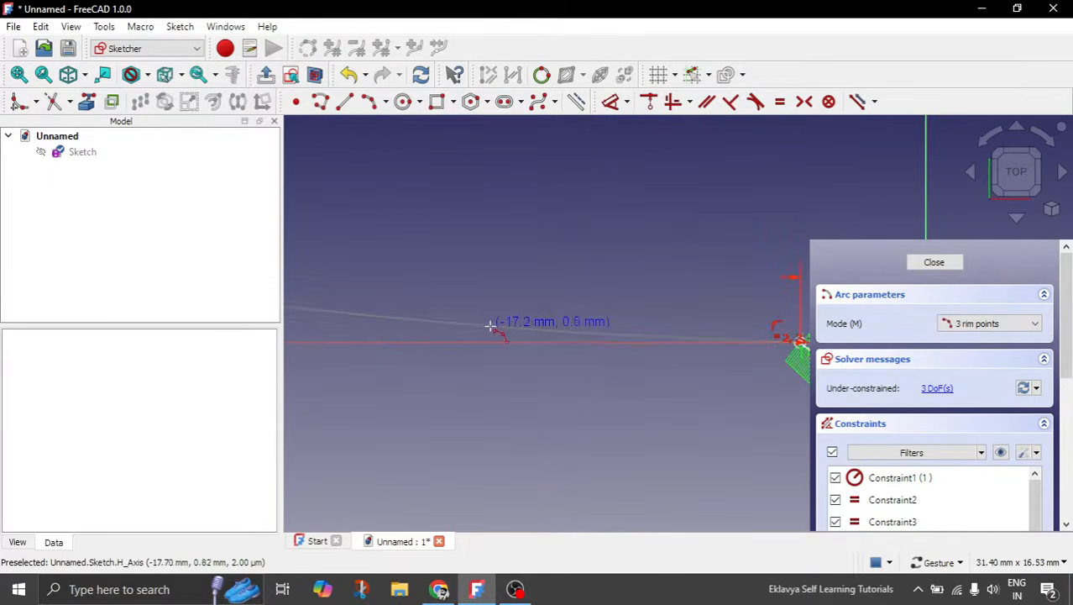
scroll(481, 338, down, 1)
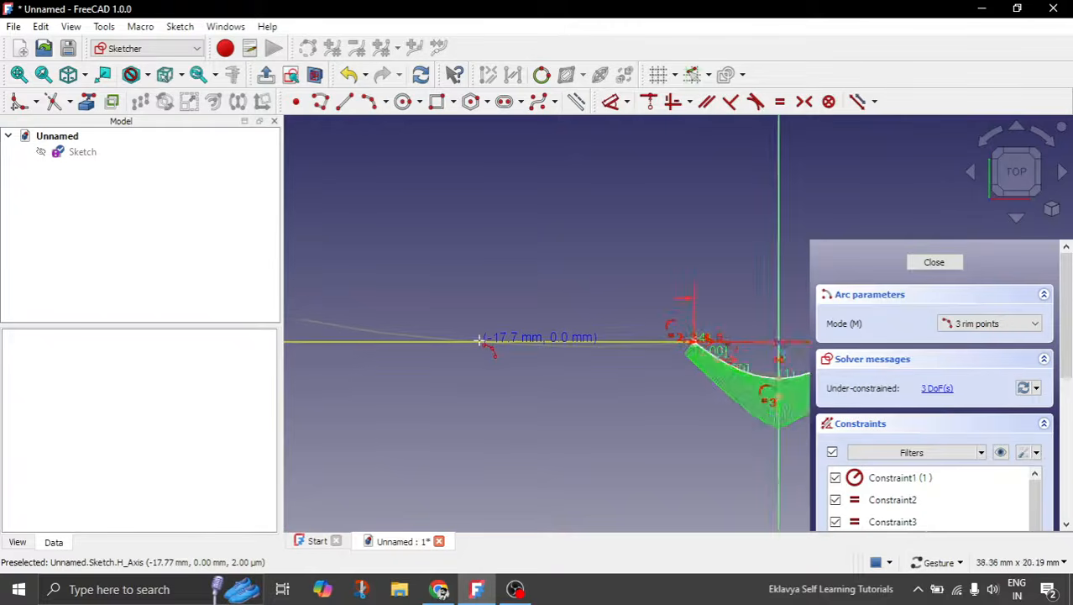
scroll(481, 339, down, 3)
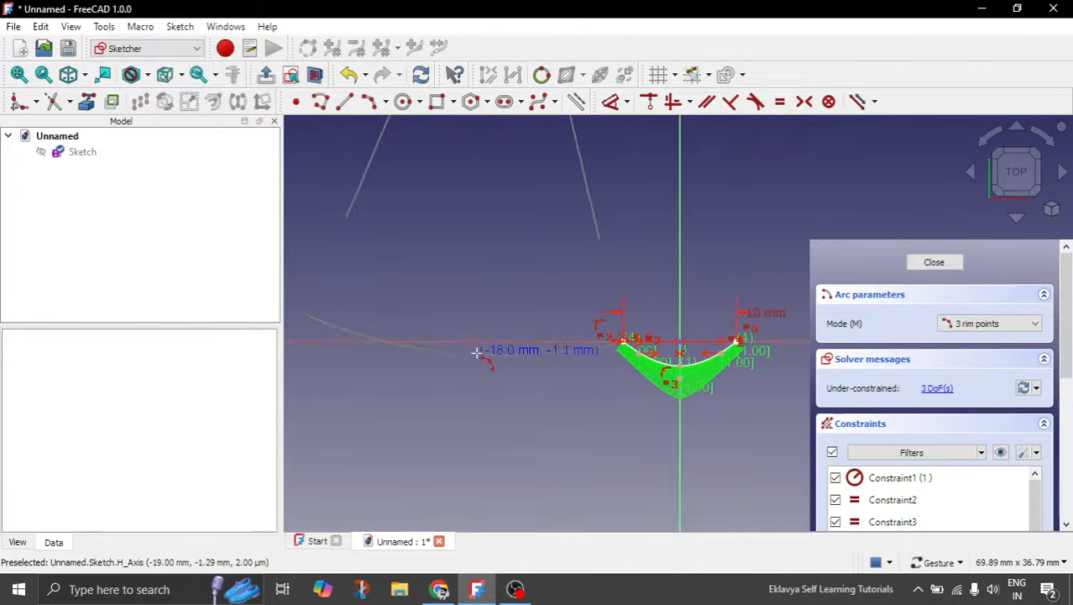
scroll(479, 352, up, 4)
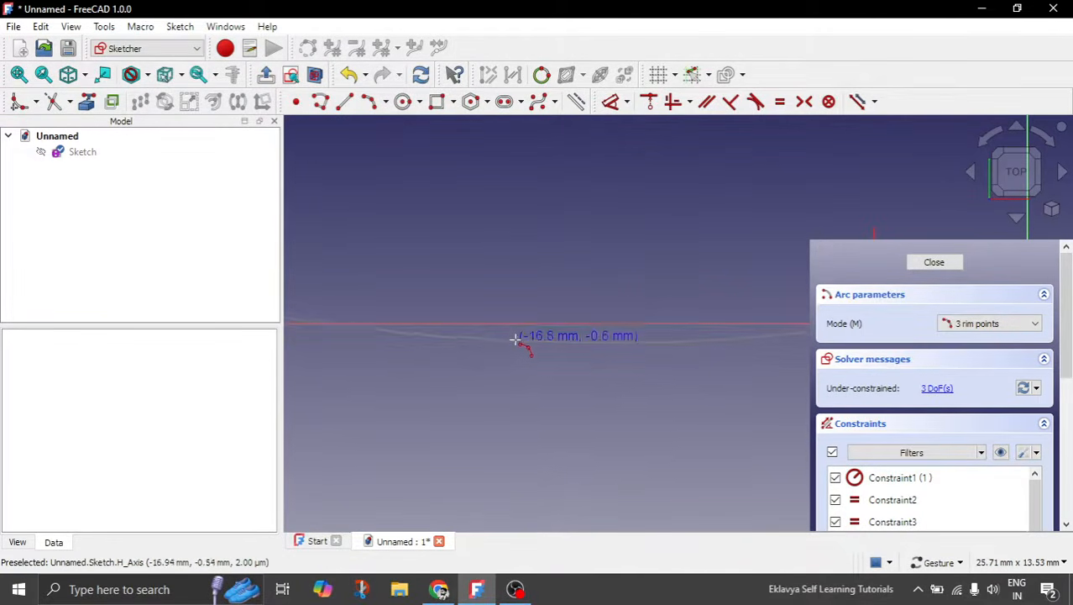
scroll(518, 336, up, 3)
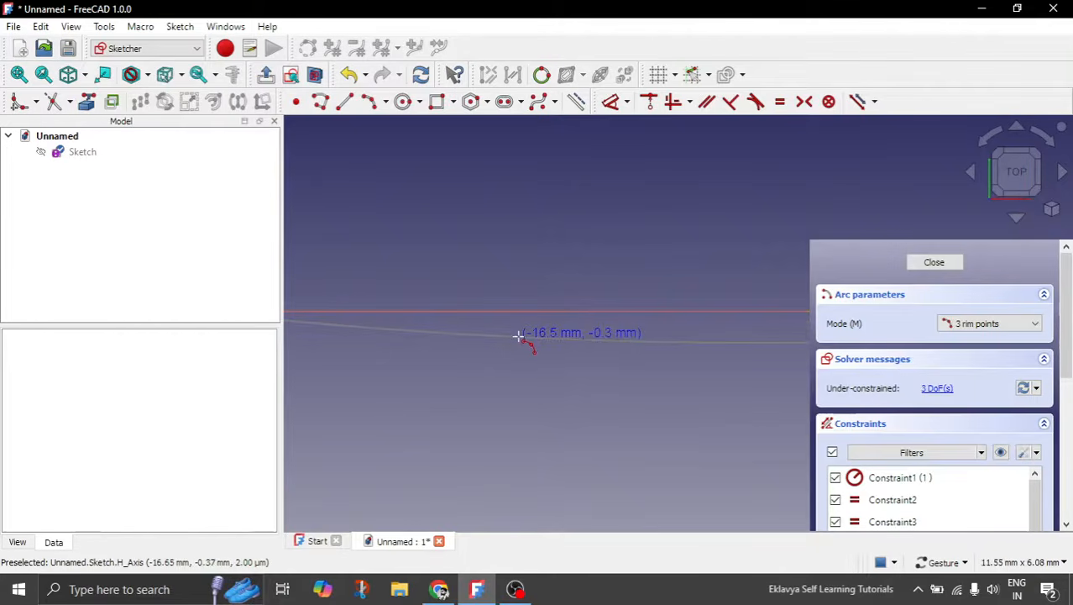
scroll(521, 344, down, 10)
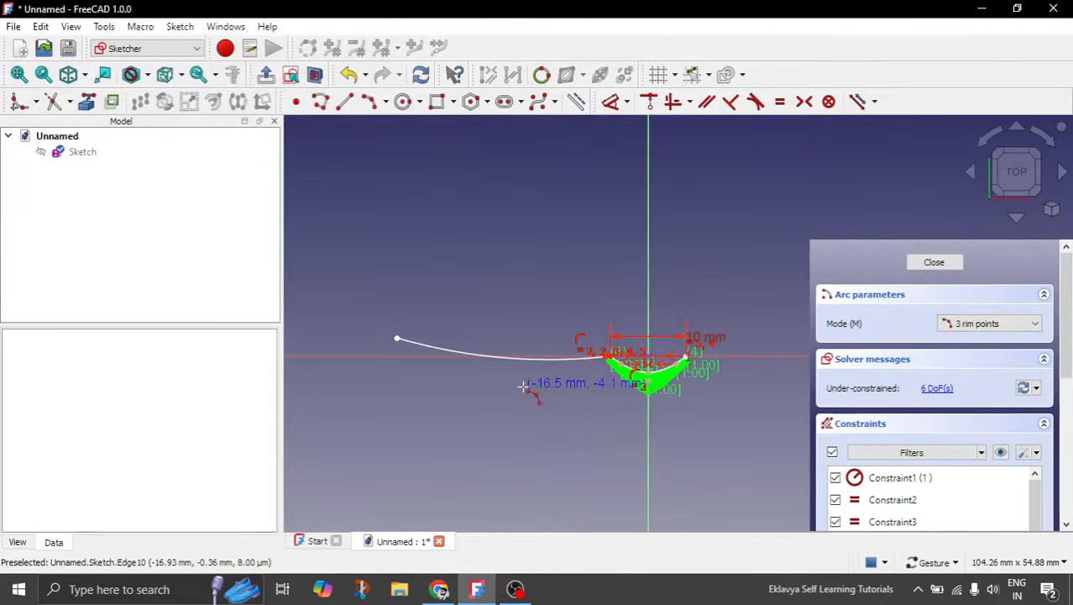
right_click(523, 387)
click(399, 343)
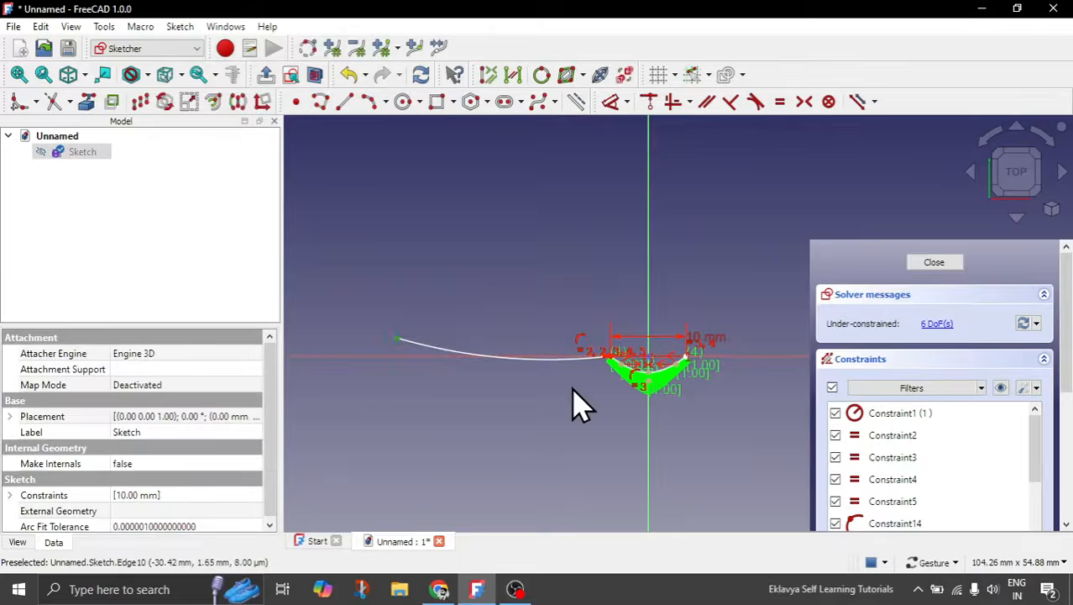
scroll(617, 386, up, 4)
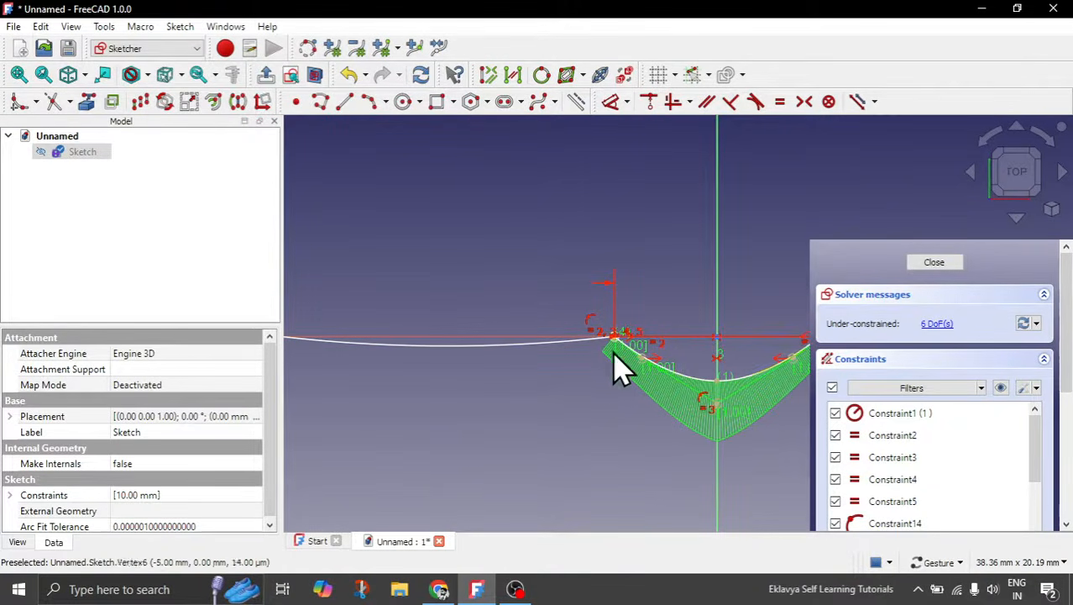
scroll(612, 417, down, 6)
click(542, 390)
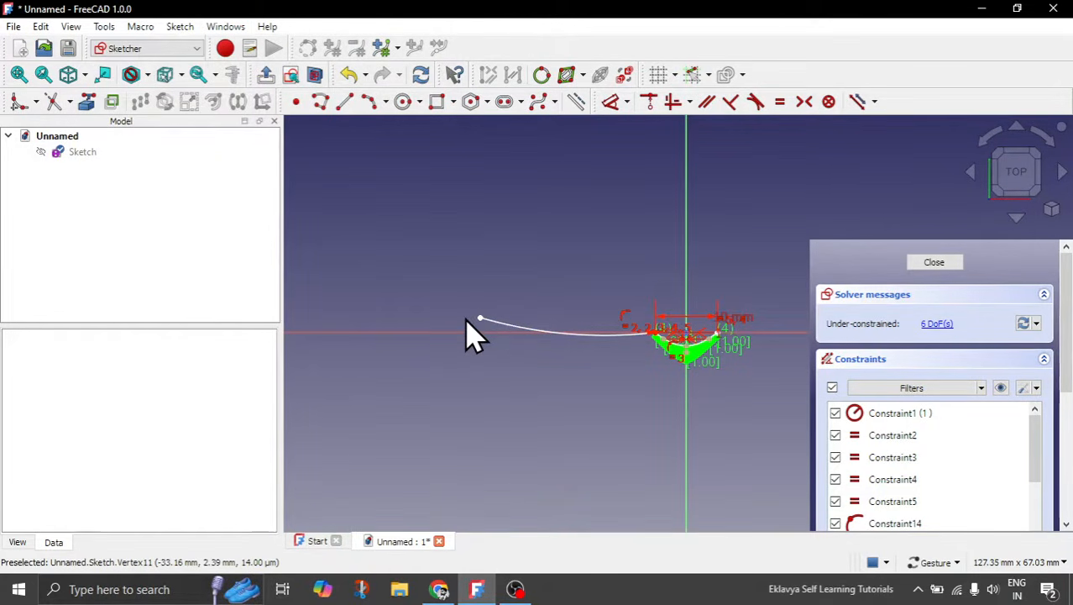
Draw a horizontal line about 2.8 mm long outward from the arc's free end.
click(344, 101)
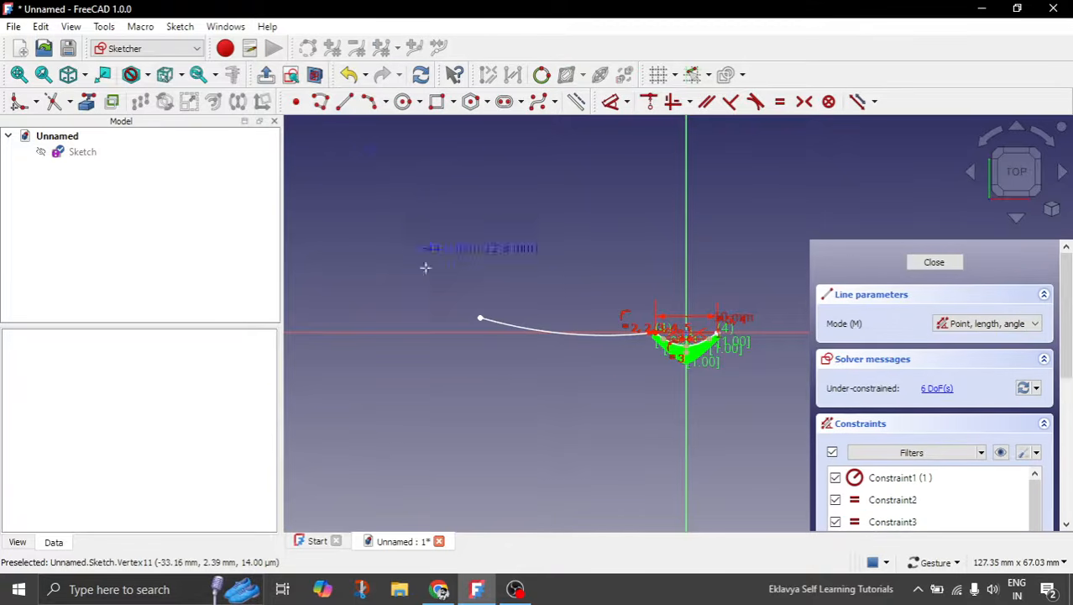
scroll(454, 304, up, 4)
click(513, 336)
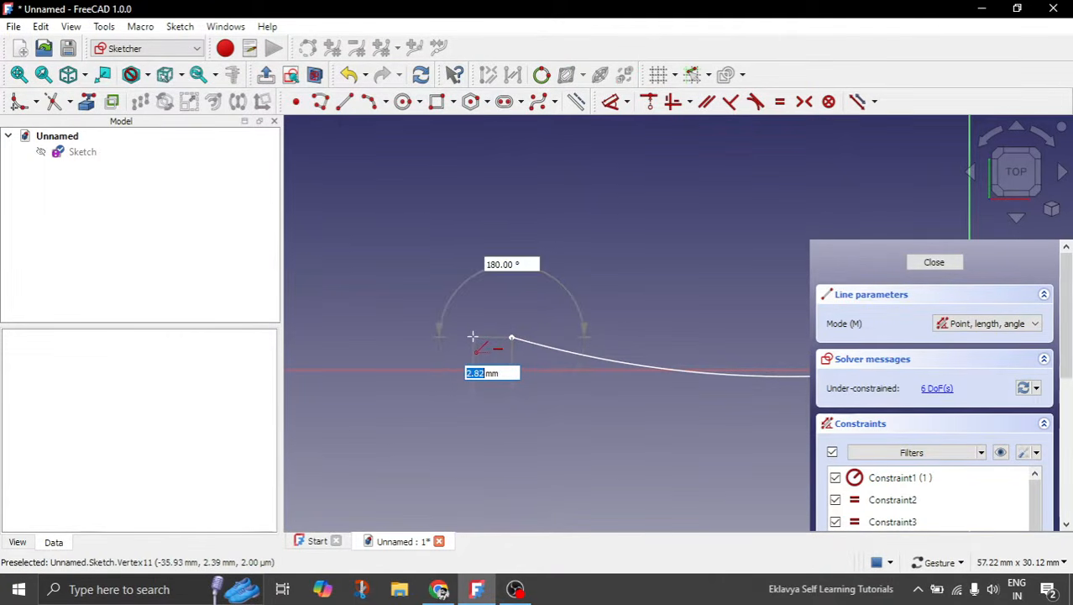
click(473, 337)
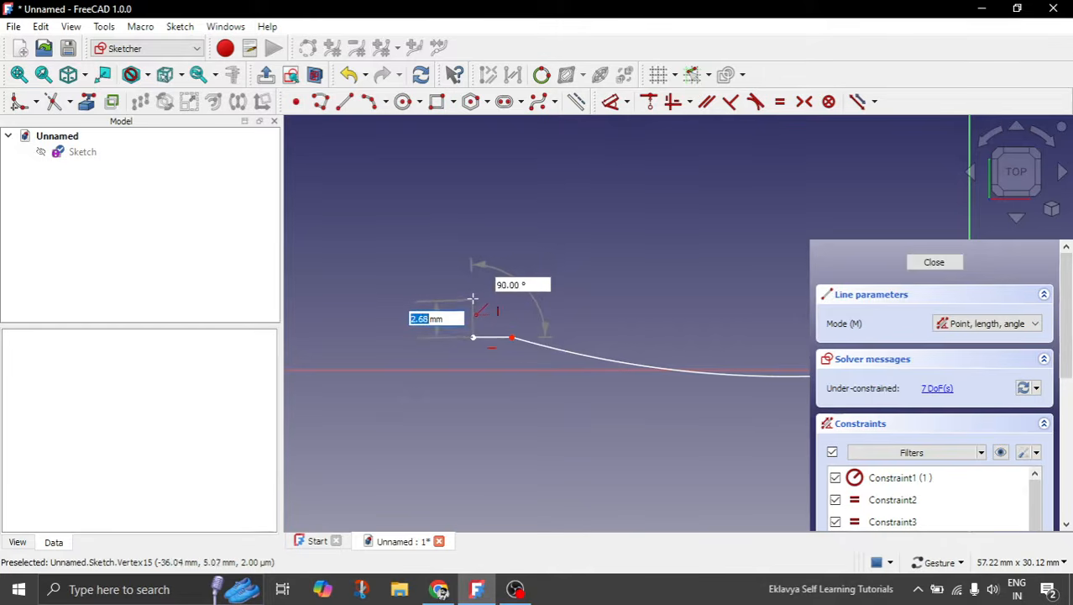
Add a vertical line about 2.7 mm upward from the short line's outer end and a horizontal line about 2.8 mm back inward.
click(474, 298)
key(Escape)
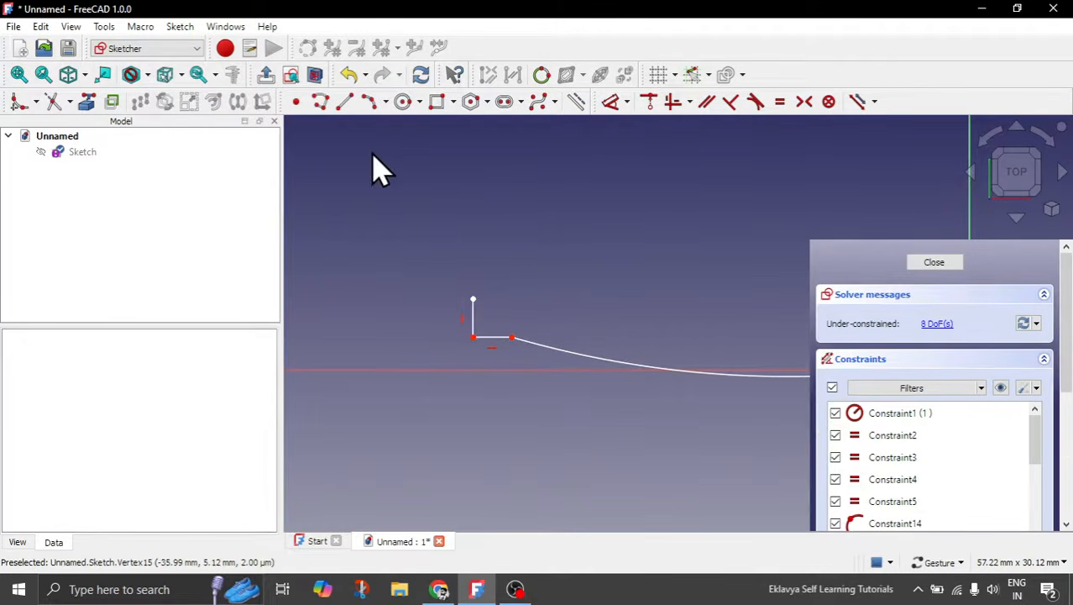
click(326, 100)
click(472, 299)
click(512, 299)
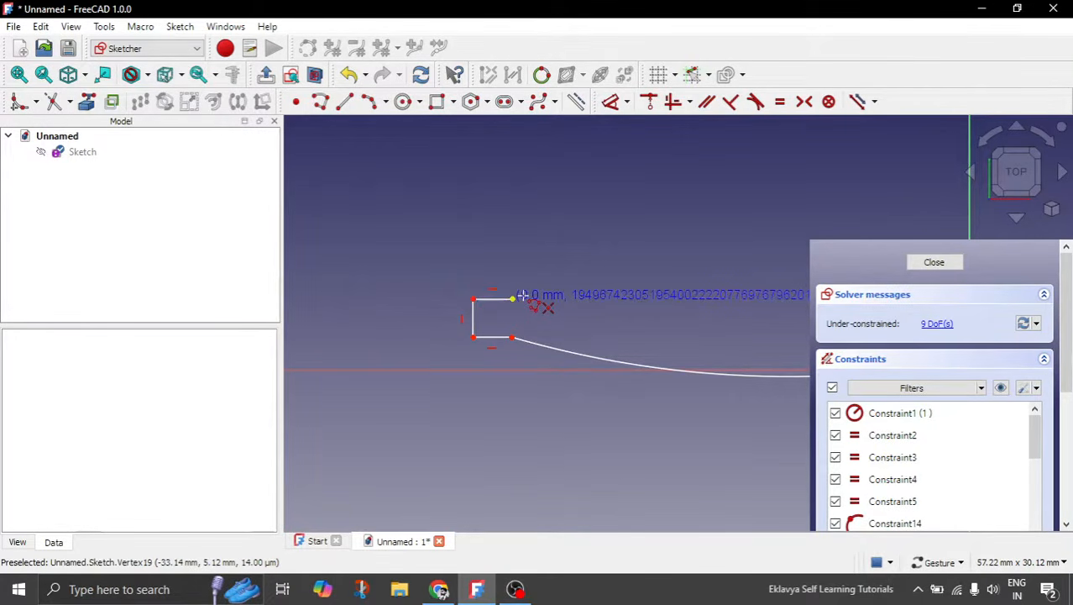
scroll(407, 323, down, 5)
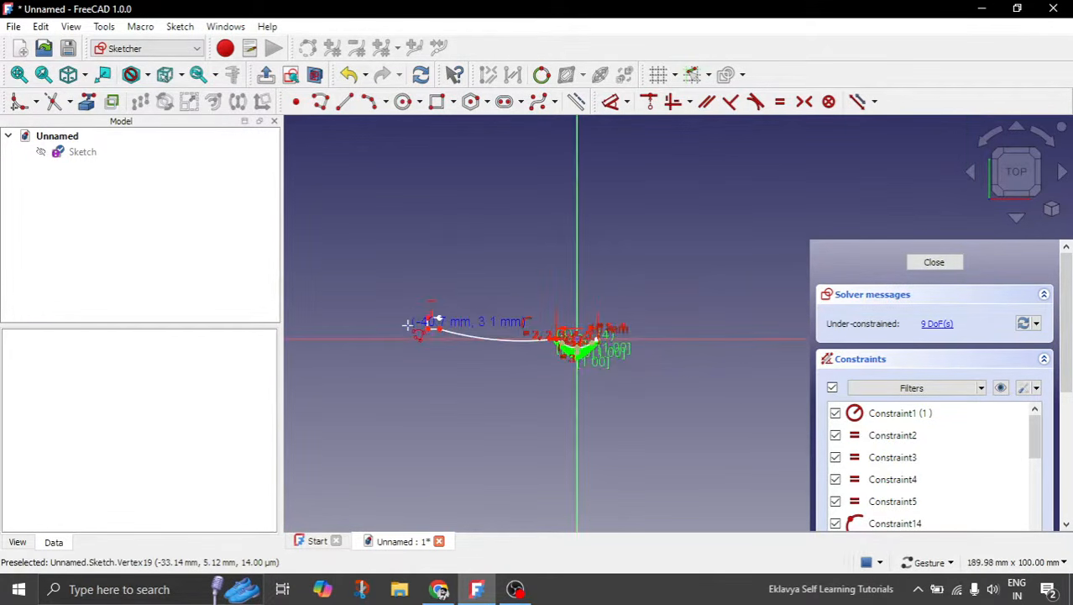
scroll(434, 300, up, 5)
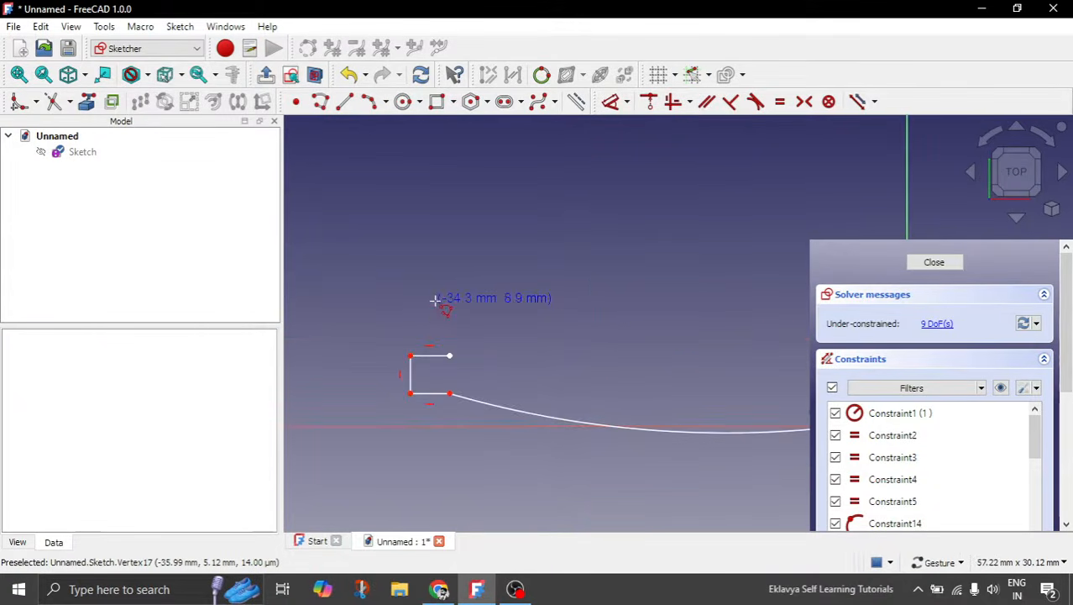
key(Escape)
Delete the upper horizontal line and the vertical line at the arc's outer end.
click(431, 356)
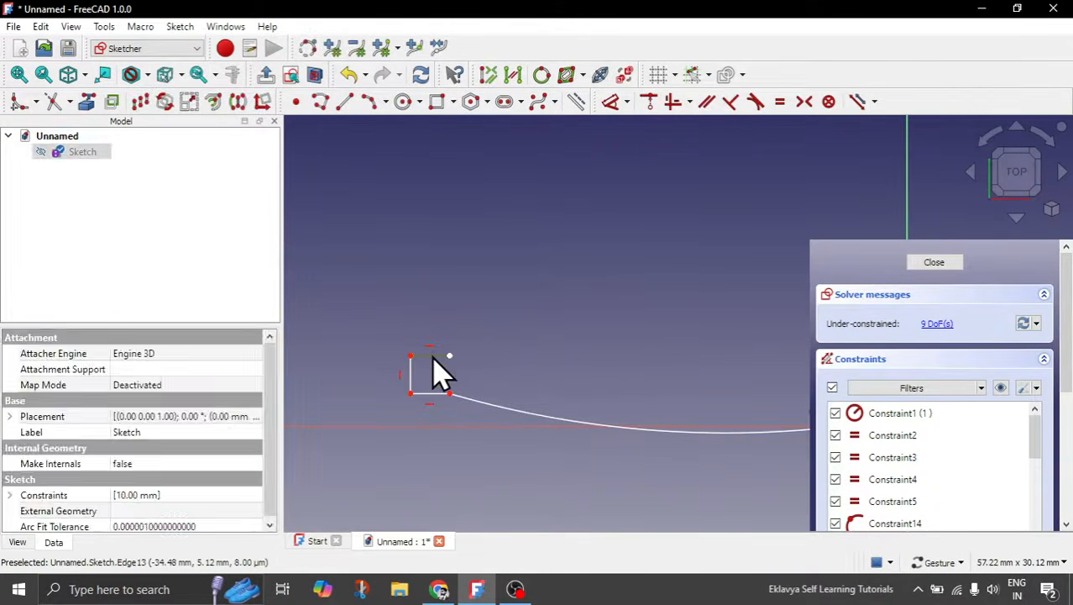
key(Delete)
click(409, 375)
key(Delete)
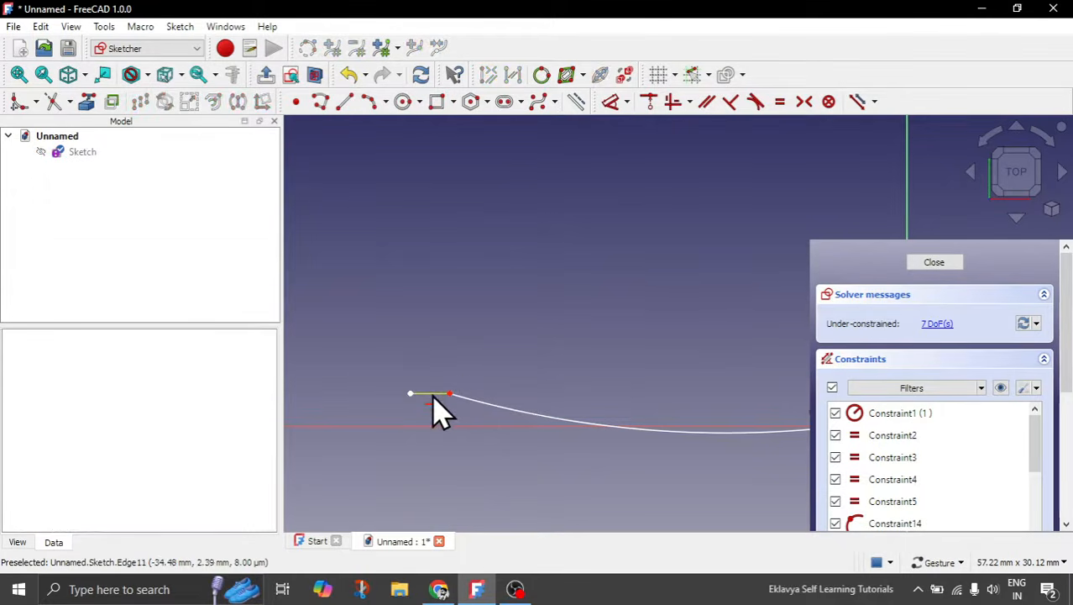
Constrain the short horizontal line at the arc's outer end to a length of 5 mm.
click(432, 396)
click(650, 103)
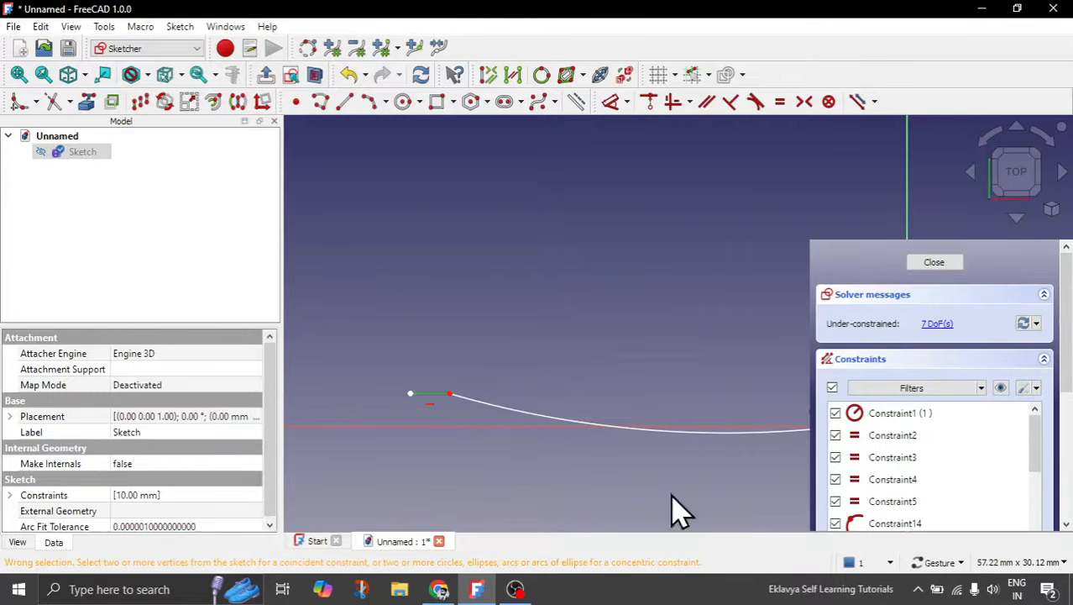
click(475, 459)
click(427, 392)
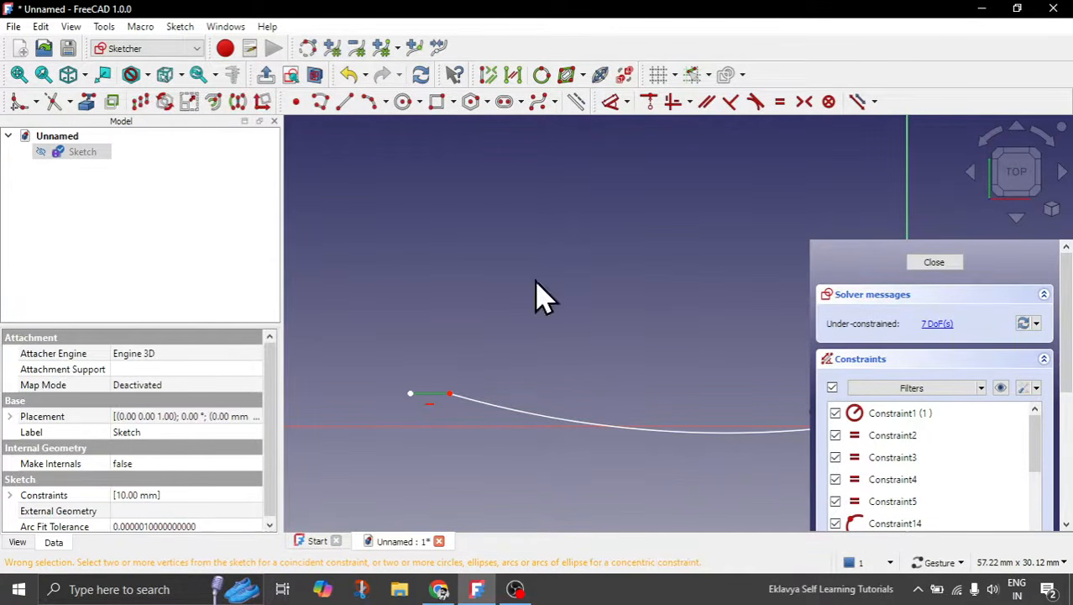
click(612, 102)
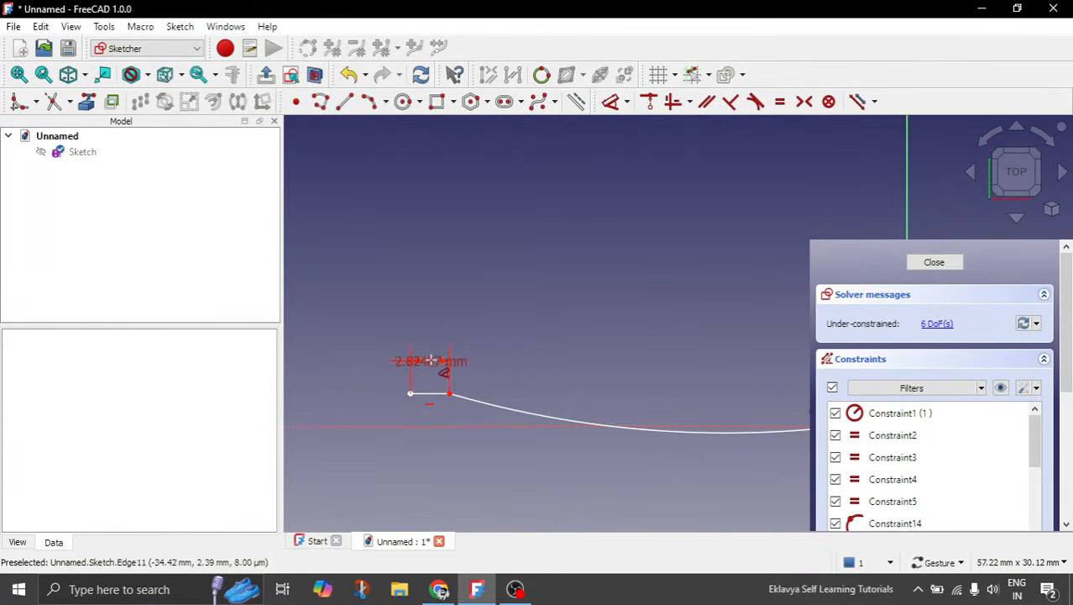
click(430, 360)
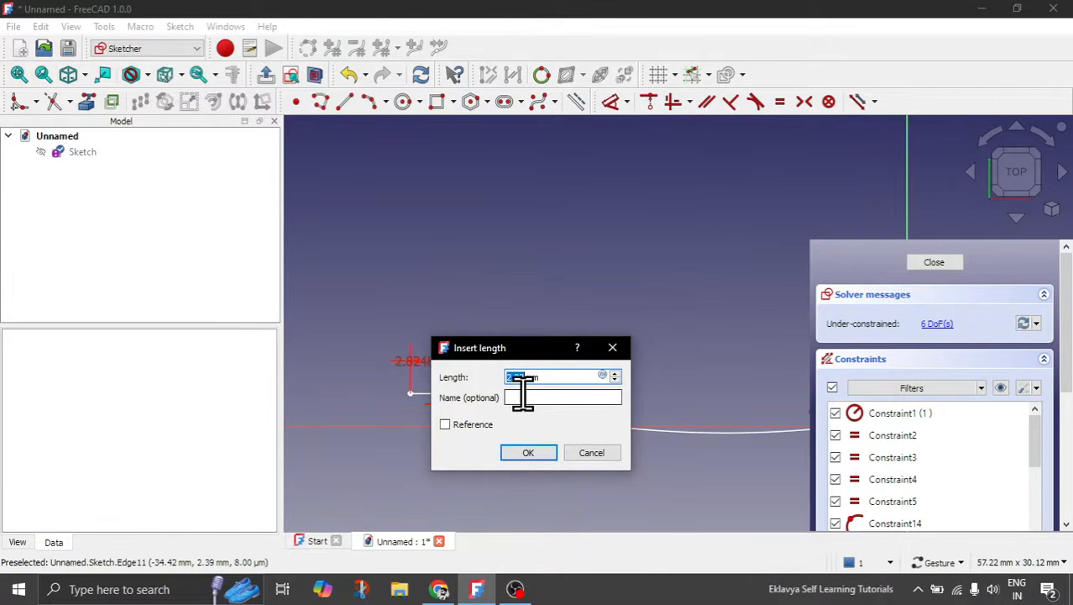
text(5)
click(522, 454)
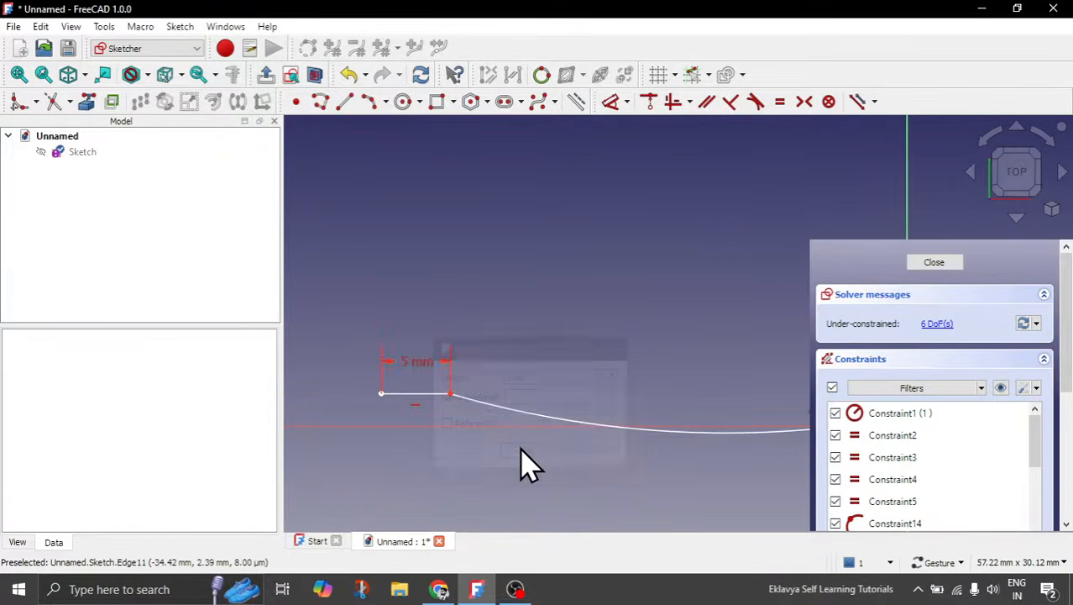
Constrain the horizontal distance between the arc's outer end and the B-spline's left end to 60 mm.
scroll(475, 428, down, 2)
scroll(475, 429, up, 2)
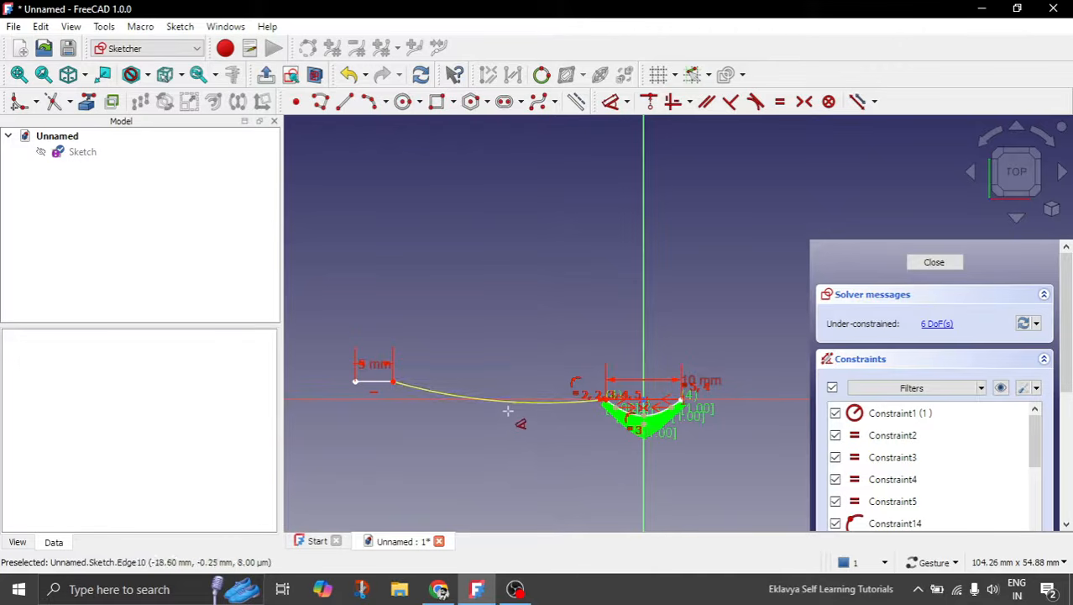
click(394, 382)
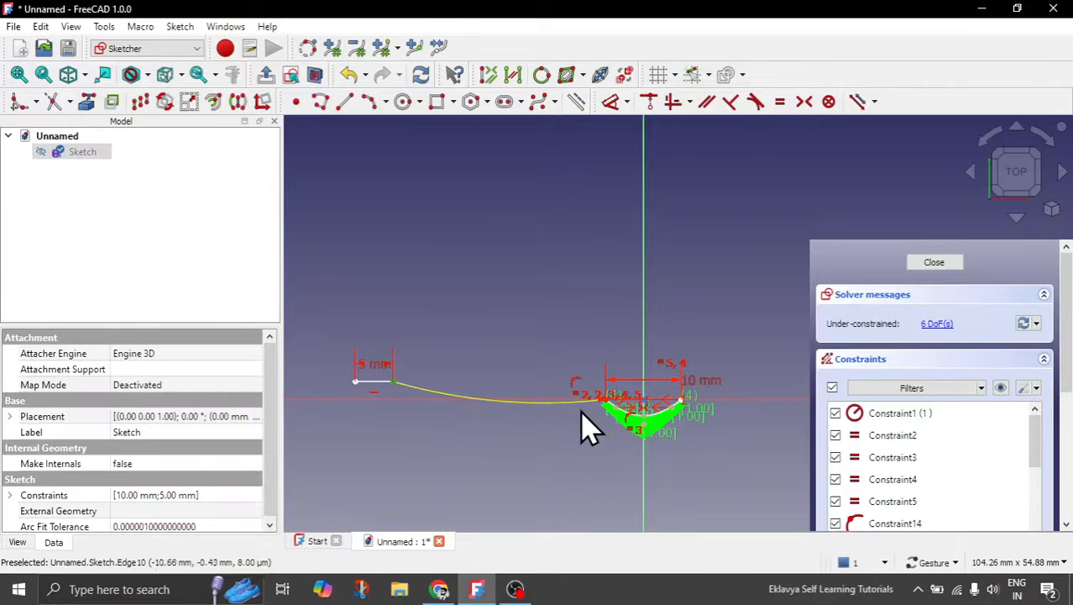
click(612, 103)
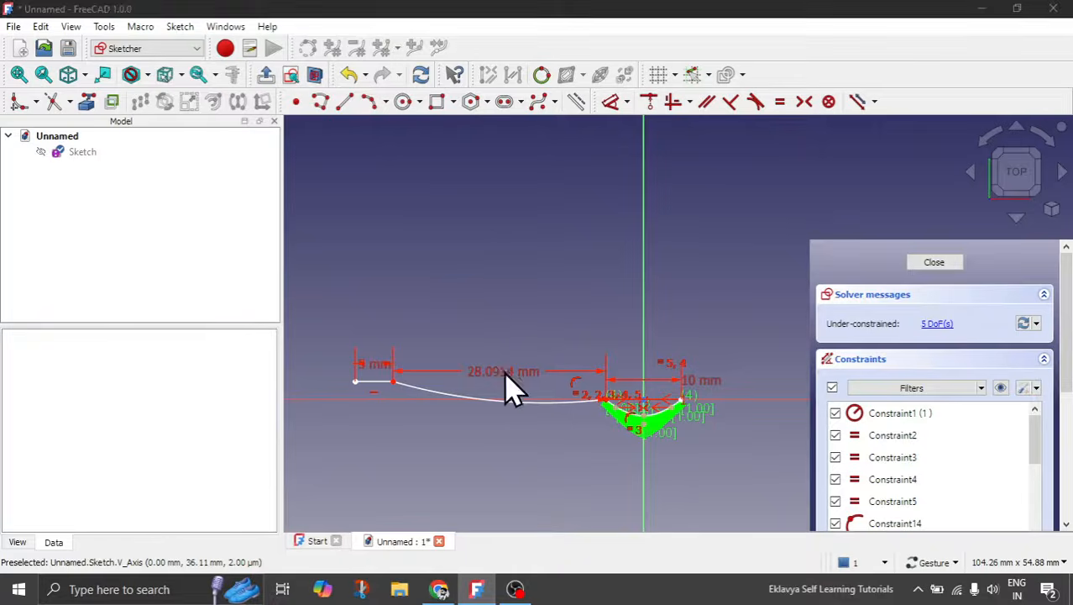
click(511, 382)
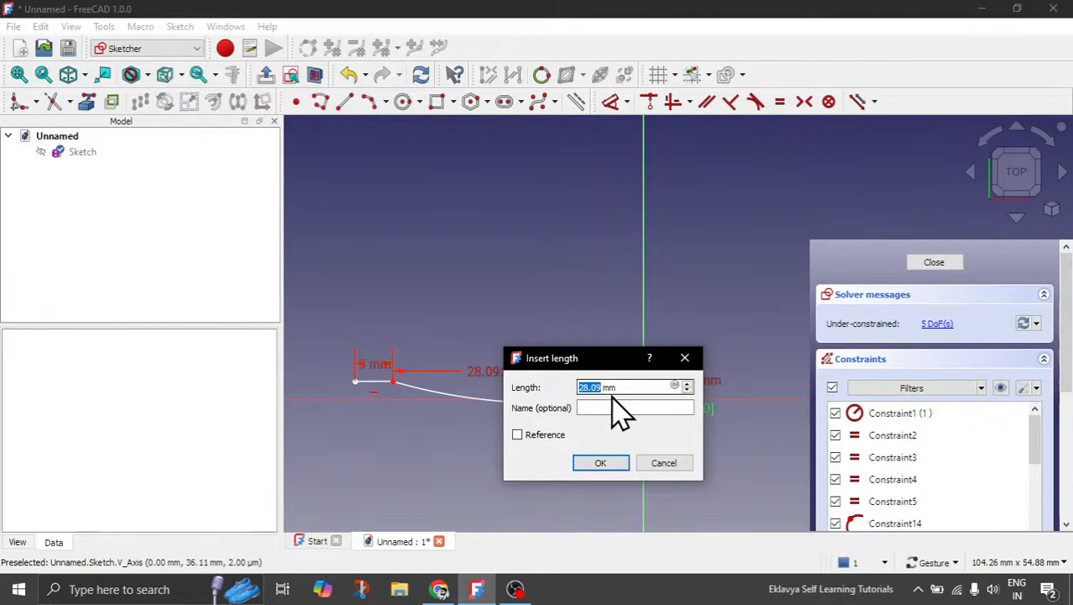
text(60)
click(604, 465)
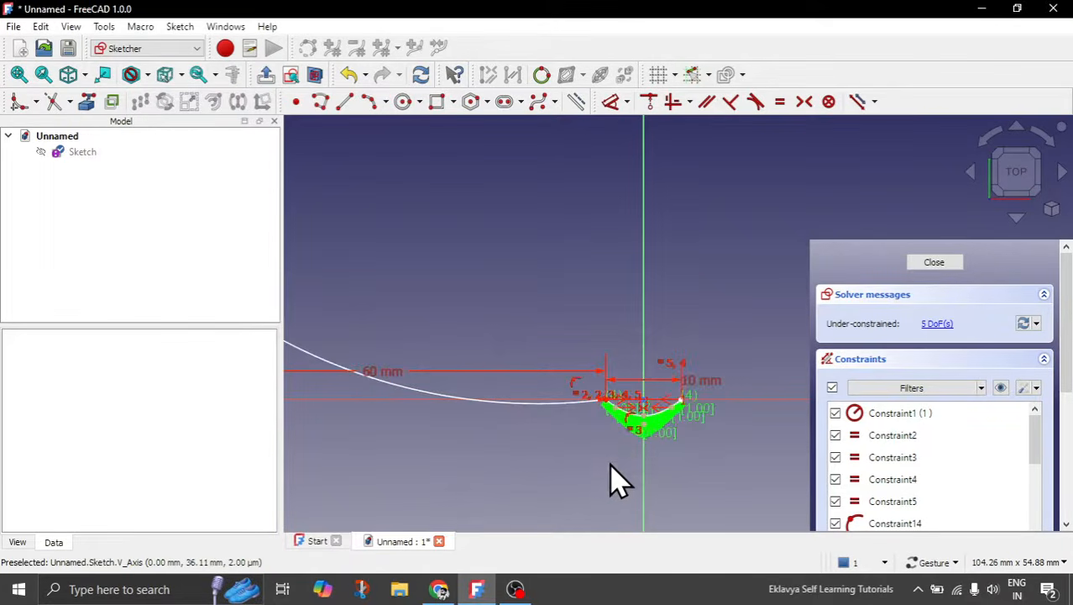
Flatten the arc by moving its outer end down to just above the horizontal axis.
scroll(618, 479, down, 3)
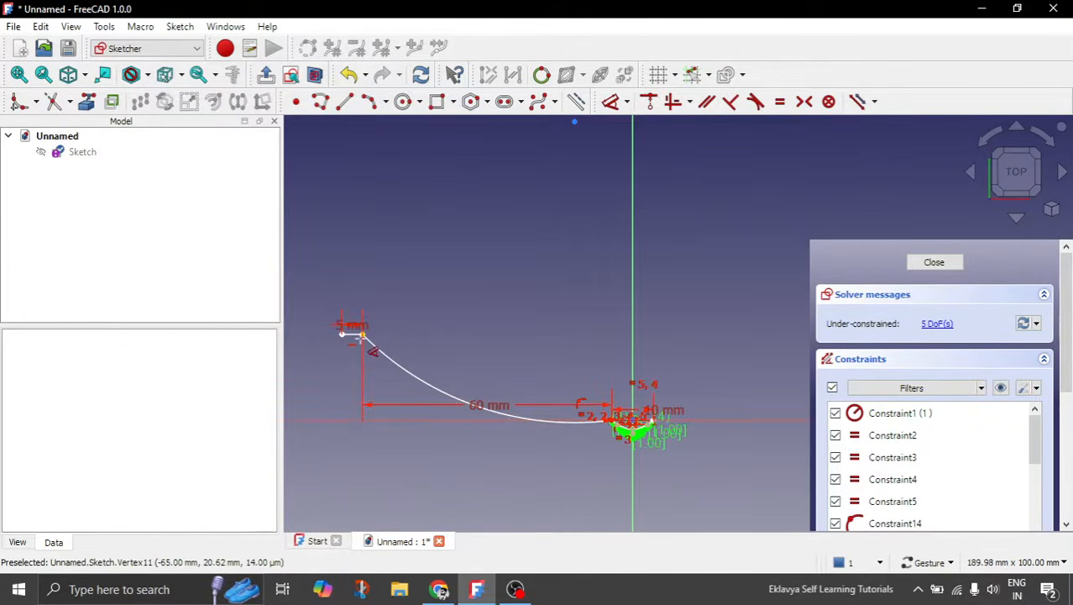
drag(365, 388, 324, 418)
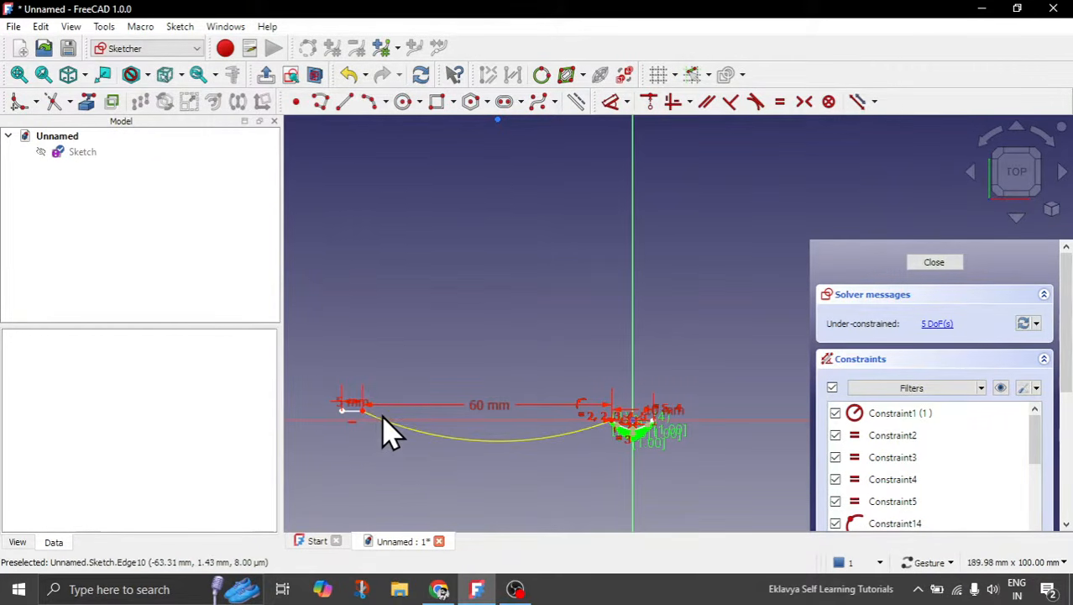
scroll(380, 425, down, 1)
scroll(476, 491, up, 1)
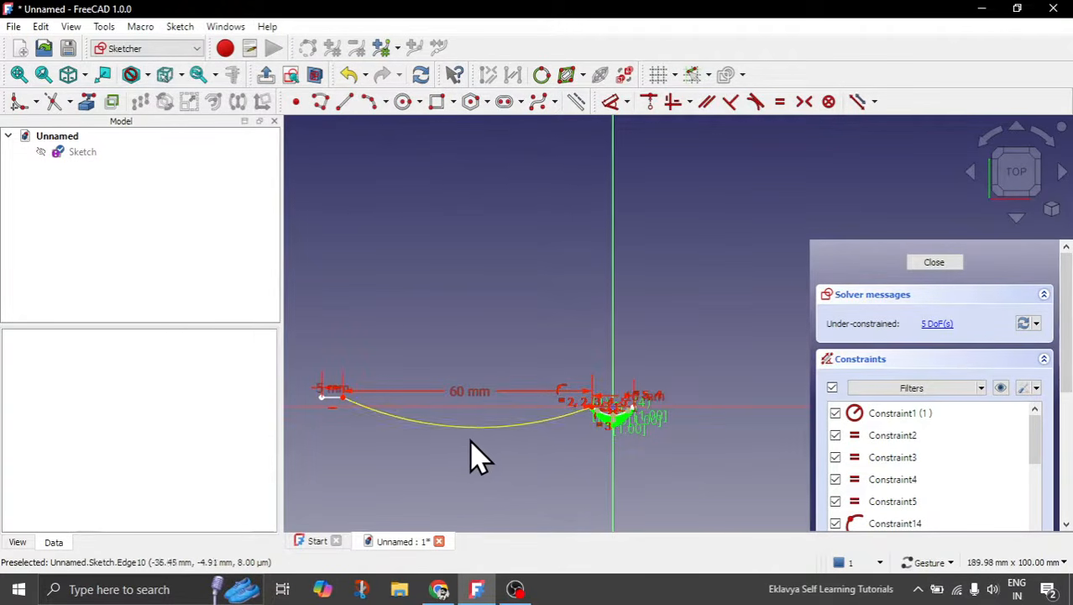
scroll(478, 457, down, 1)
scroll(368, 445, up, 3)
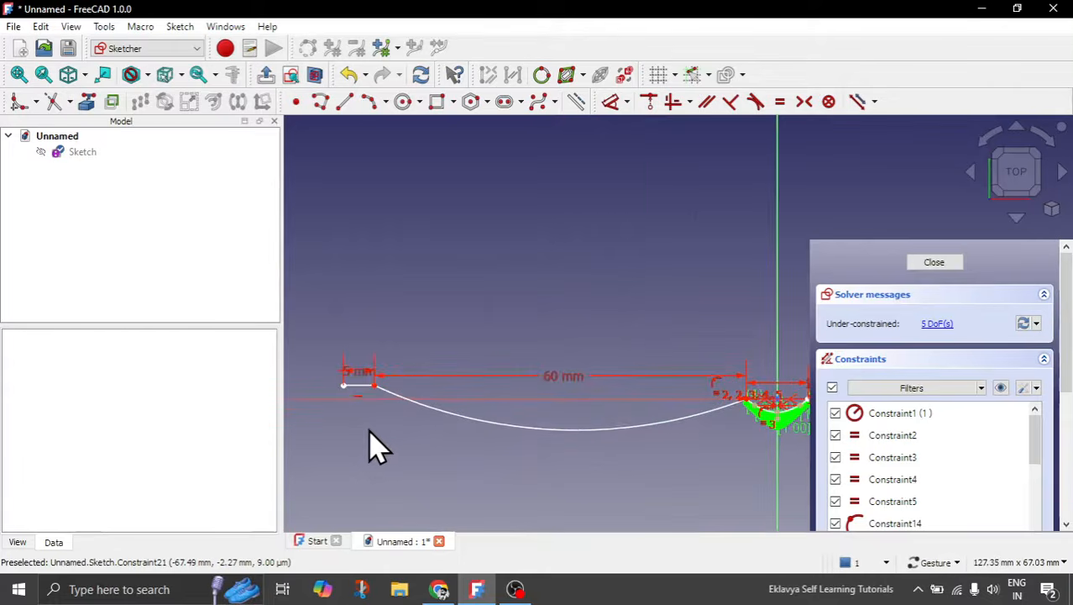
Mirror the arc and the 5 mm line about the vertical axis, keeping the originals, and leave the sketch.
click(358, 385)
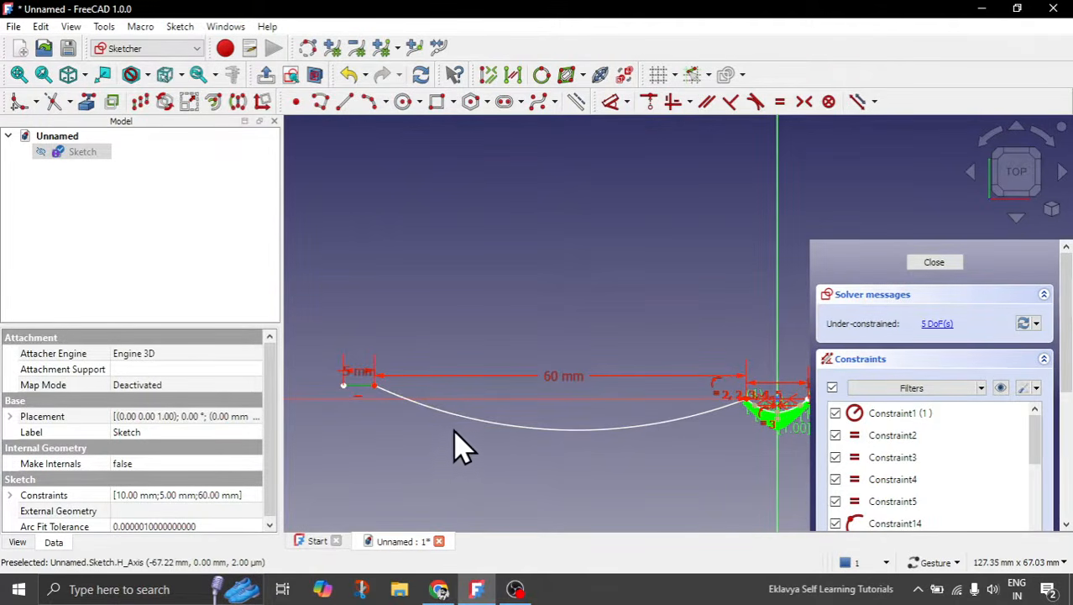
scroll(407, 361, down, 3)
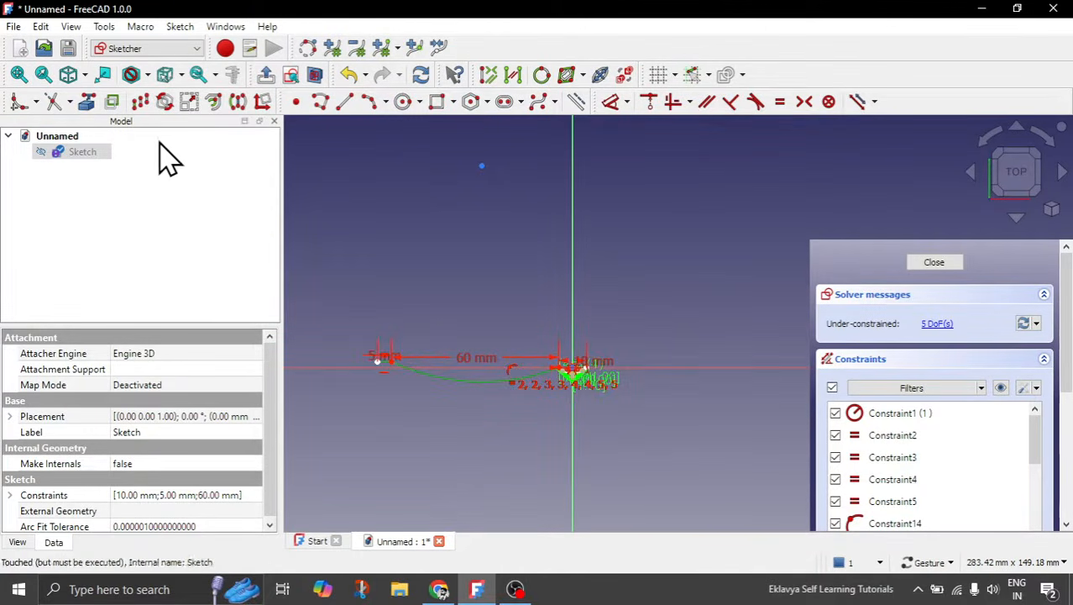
click(239, 107)
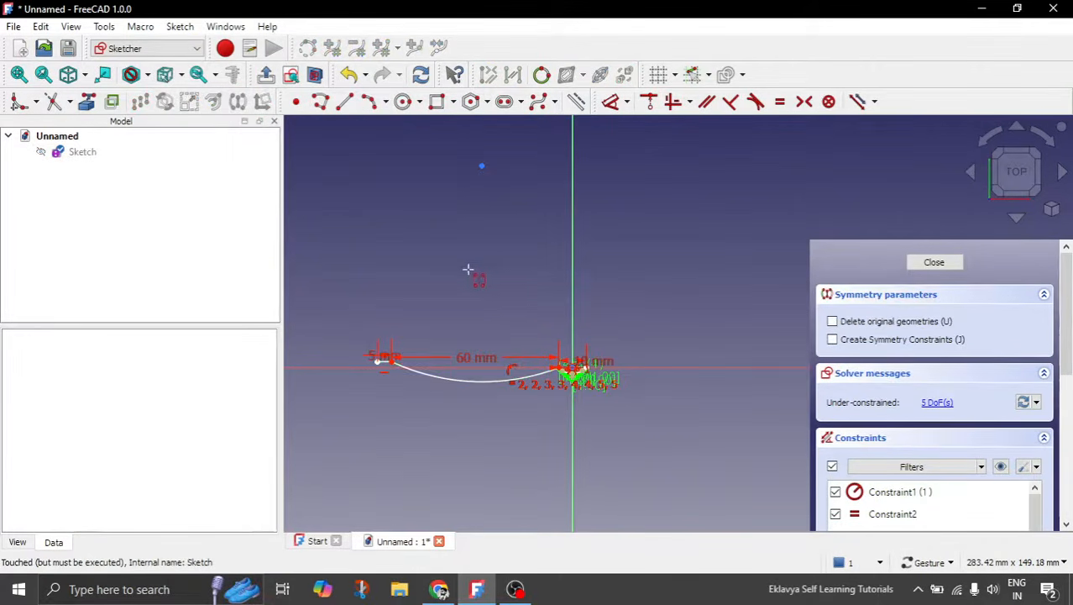
click(571, 289)
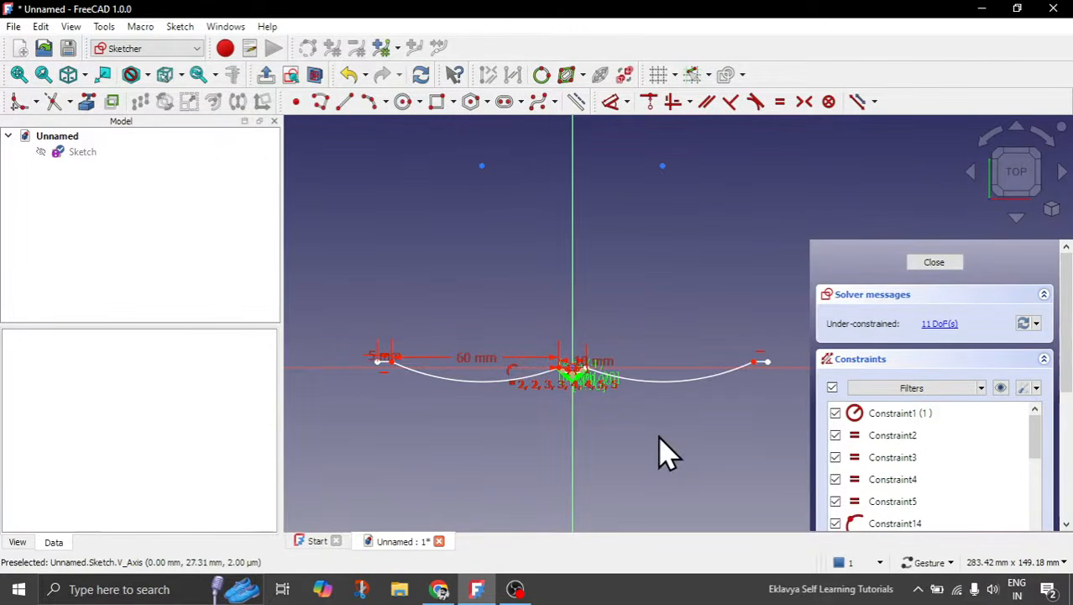
key(Escape)
Inspect the frame profile in 3D, reopen the sketch to check the mirrored half, and return to the top view.
drag(661, 386, 654, 400)
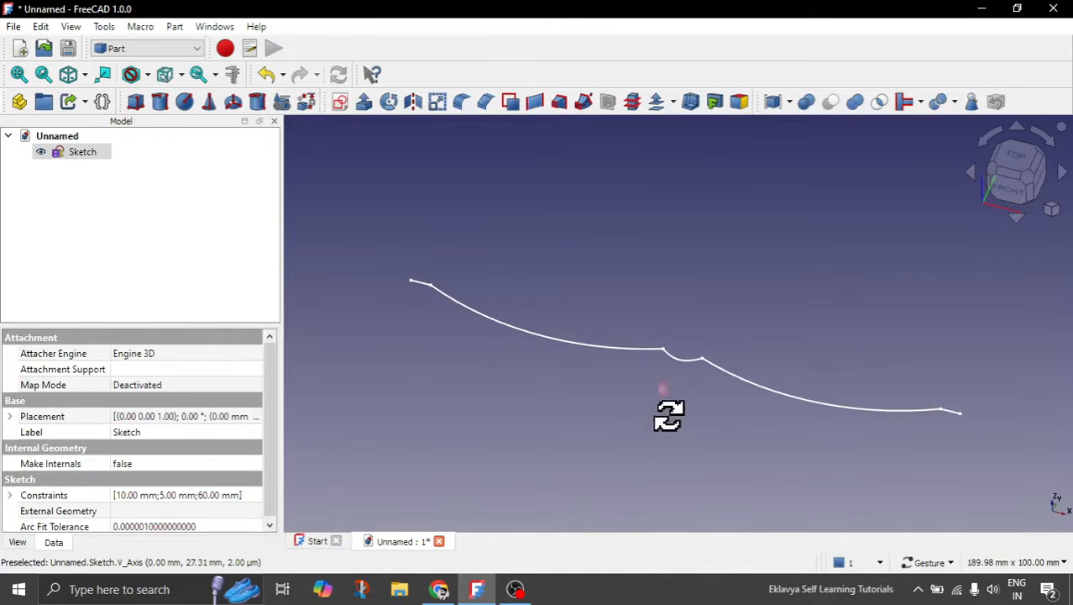
double_click(82, 153)
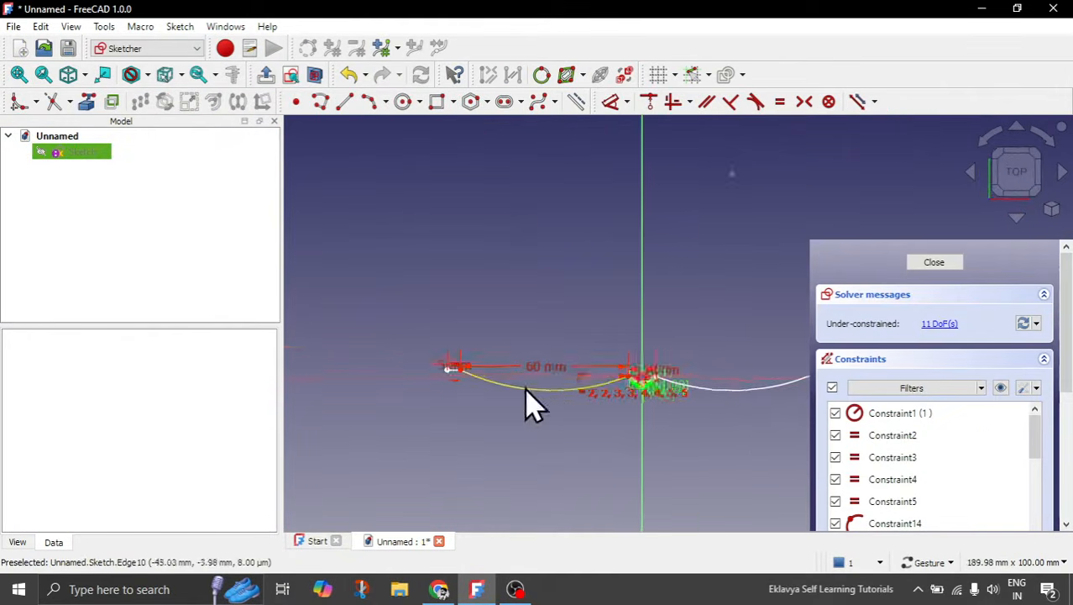
scroll(783, 387, up, 5)
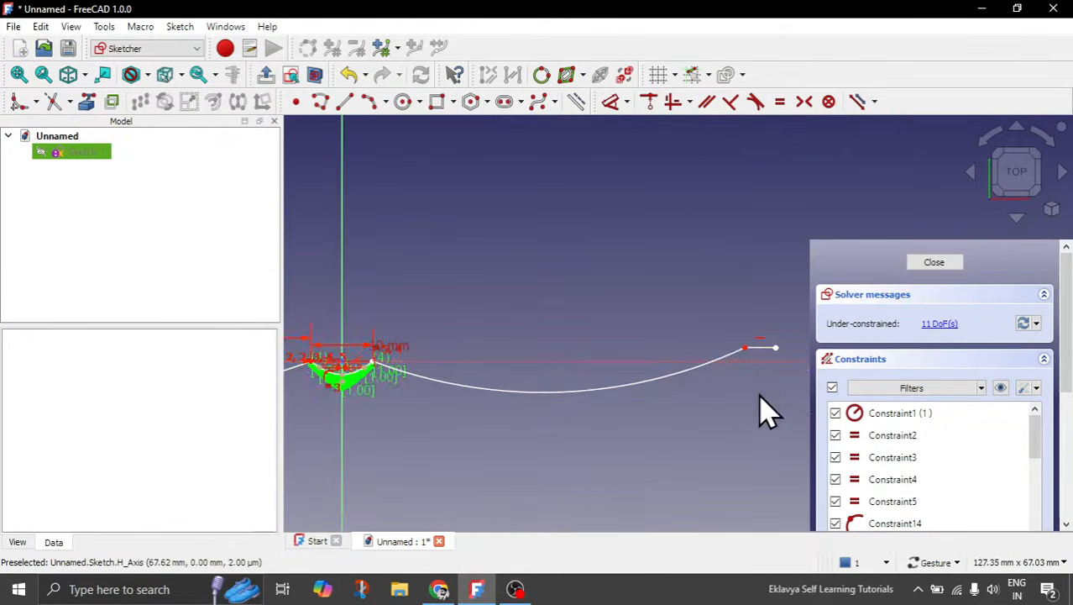
click(266, 75)
drag(541, 378, 560, 417)
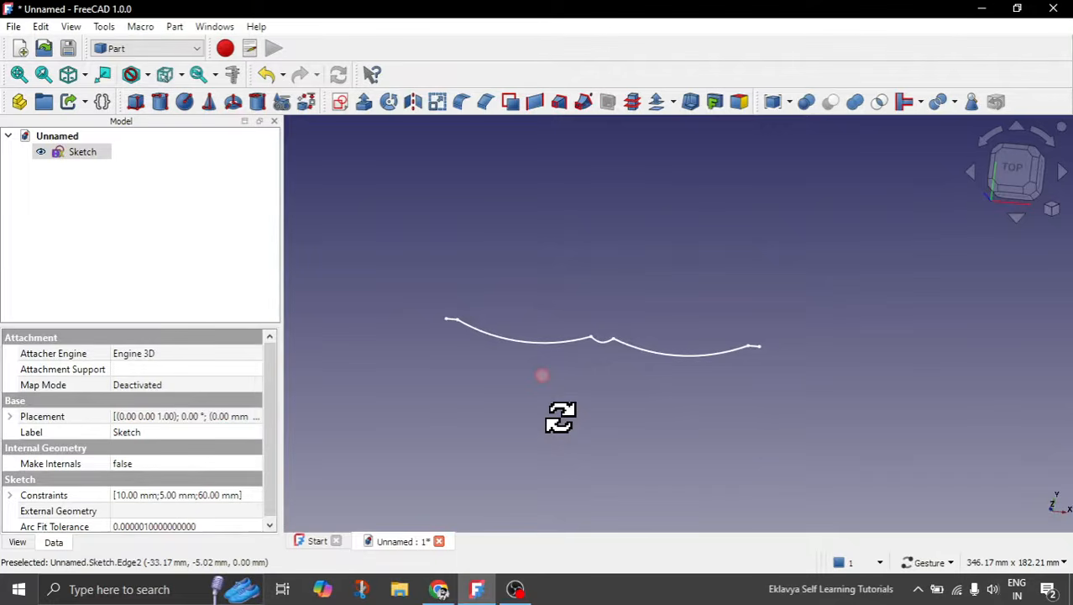
click(1010, 172)
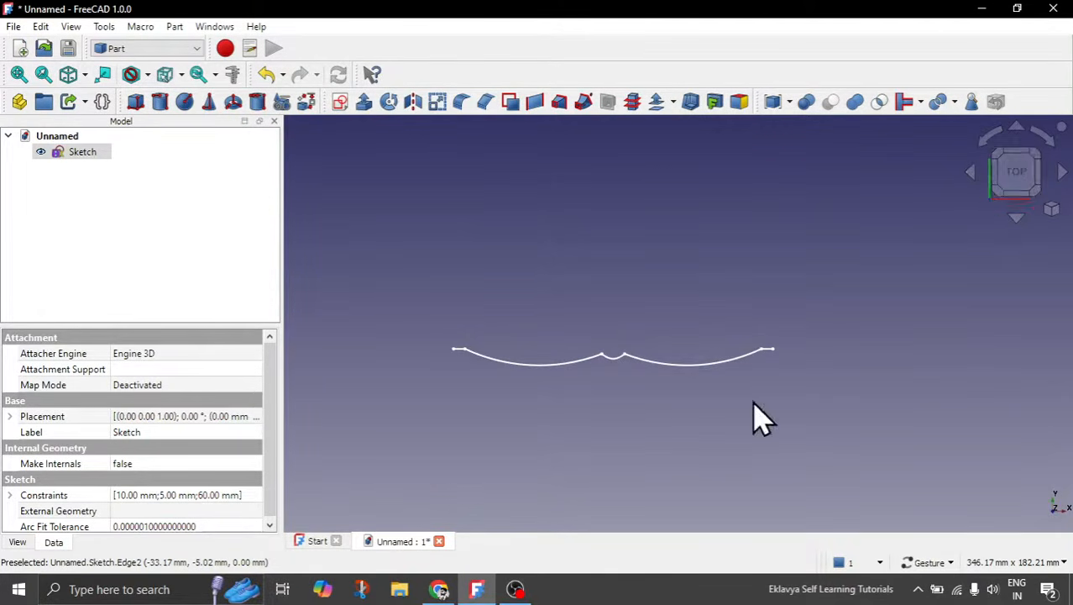
drag(738, 398, 724, 326)
drag(711, 426, 668, 450)
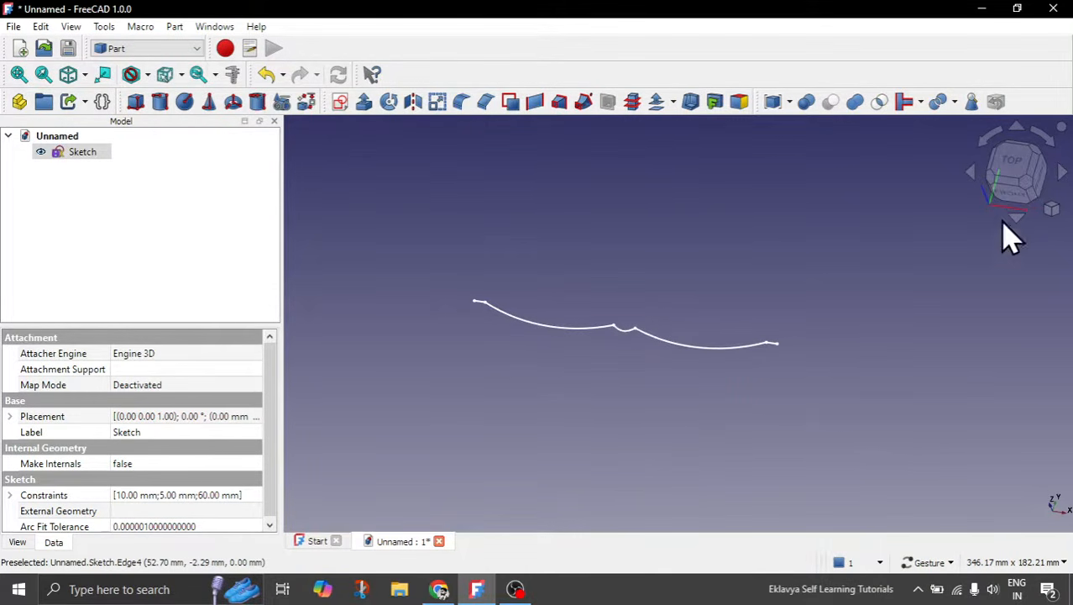
click(1014, 160)
Start extruding the frame sketch along a custom direction with X 0, Y 1 and Z 0.
click(84, 153)
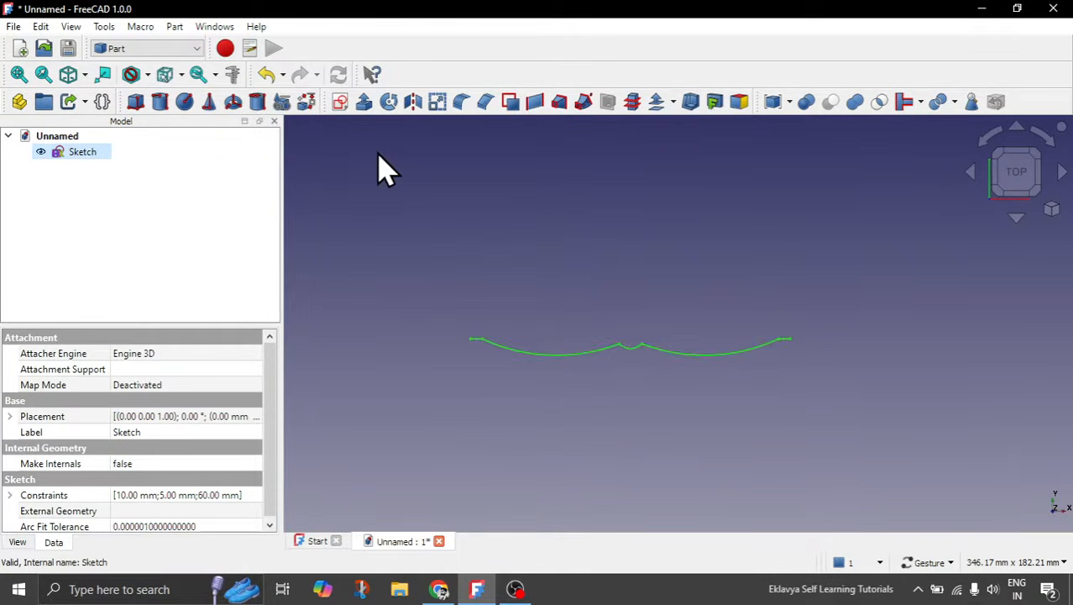
click(364, 102)
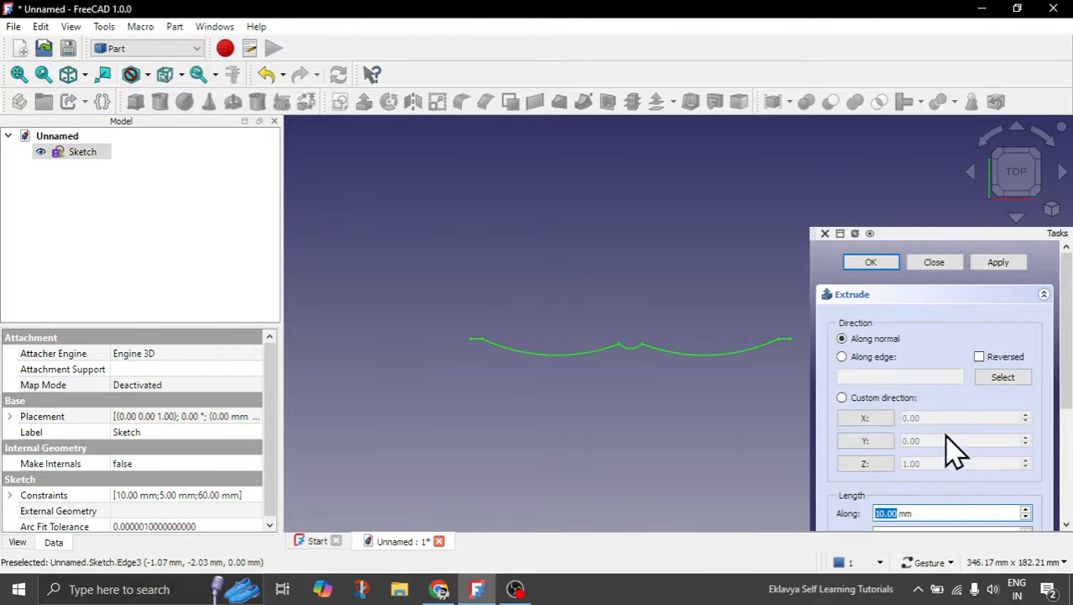
click(882, 398)
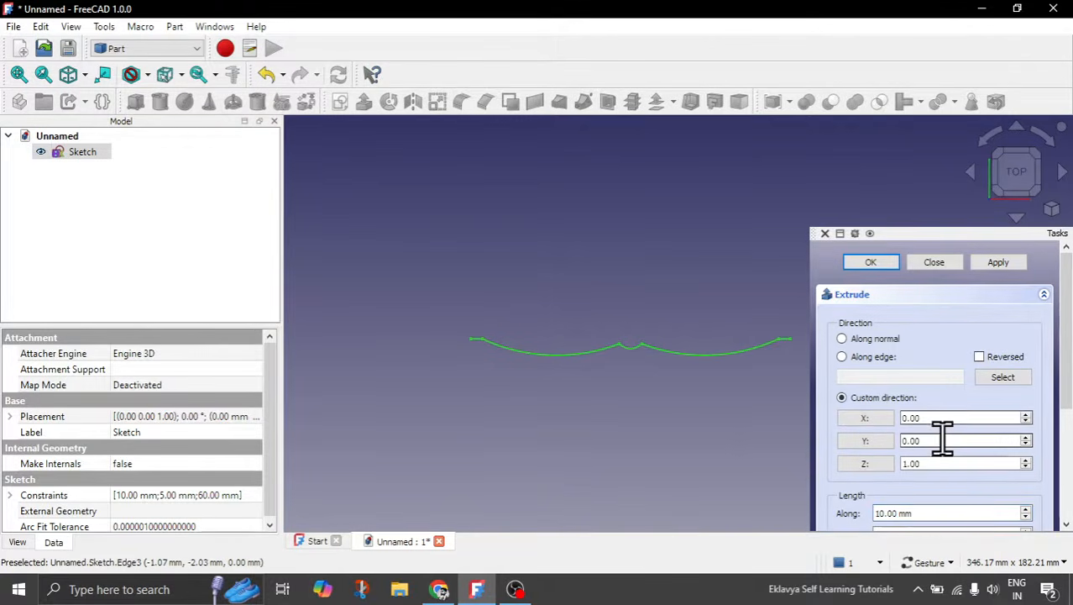
double_click(924, 441)
text(1)
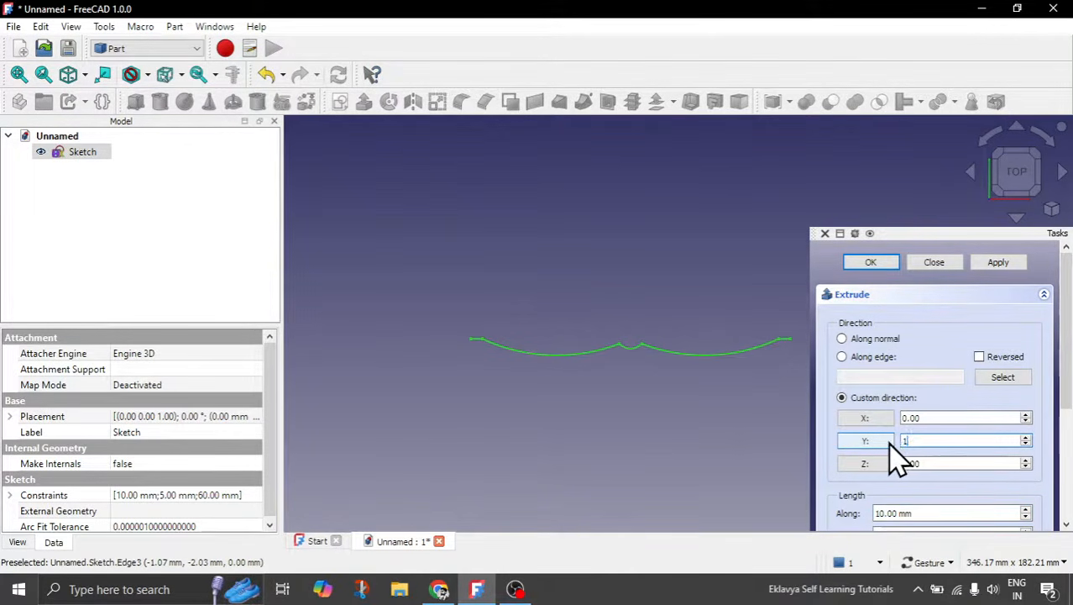
key(Tab)
text(0)
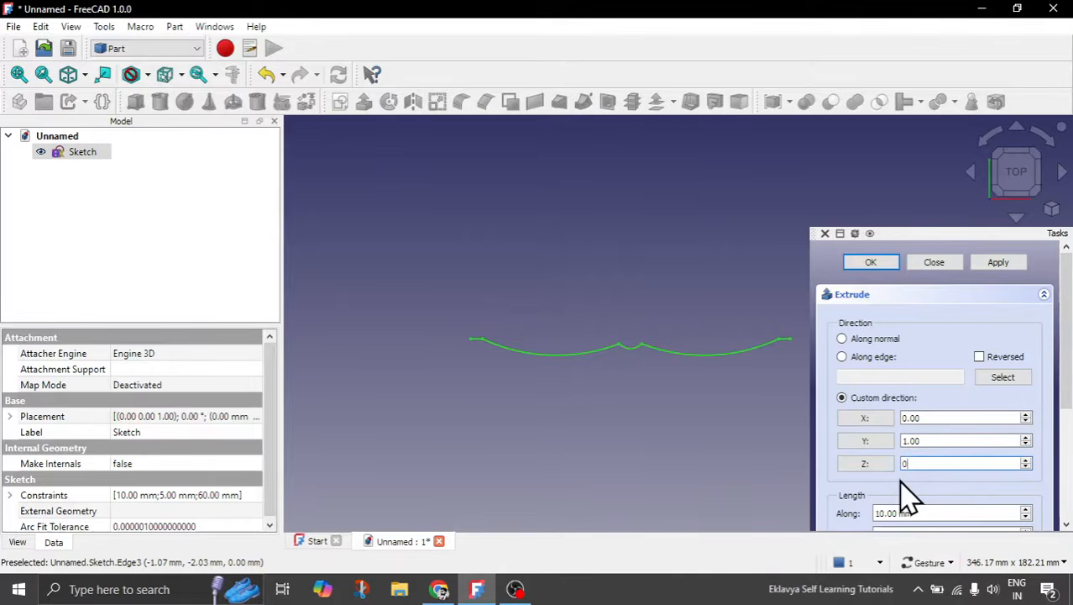
Set the extrusion length along the direction to 3 mm and create the extrusion.
drag(1065, 399, 1060, 452)
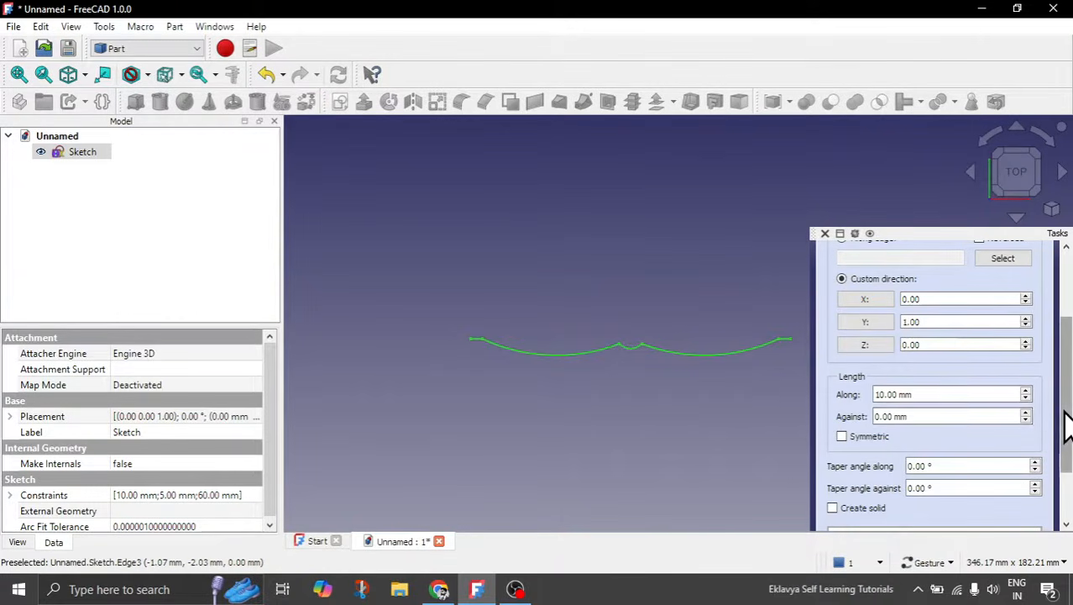
drag(922, 393, 855, 392)
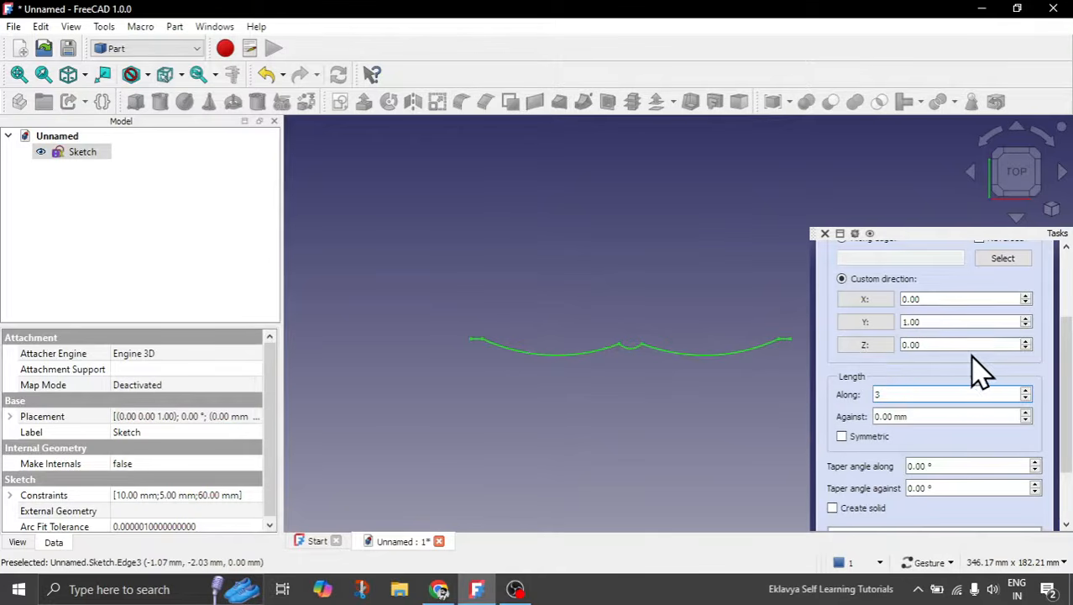
drag(1064, 407, 1067, 361)
scroll(1066, 361, up, 1)
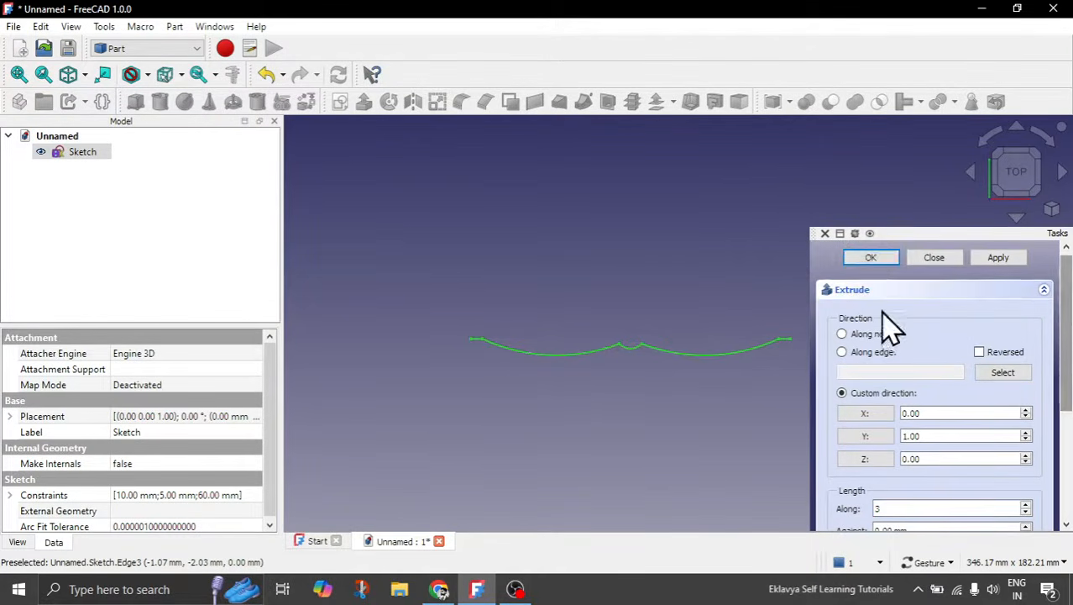
click(876, 252)
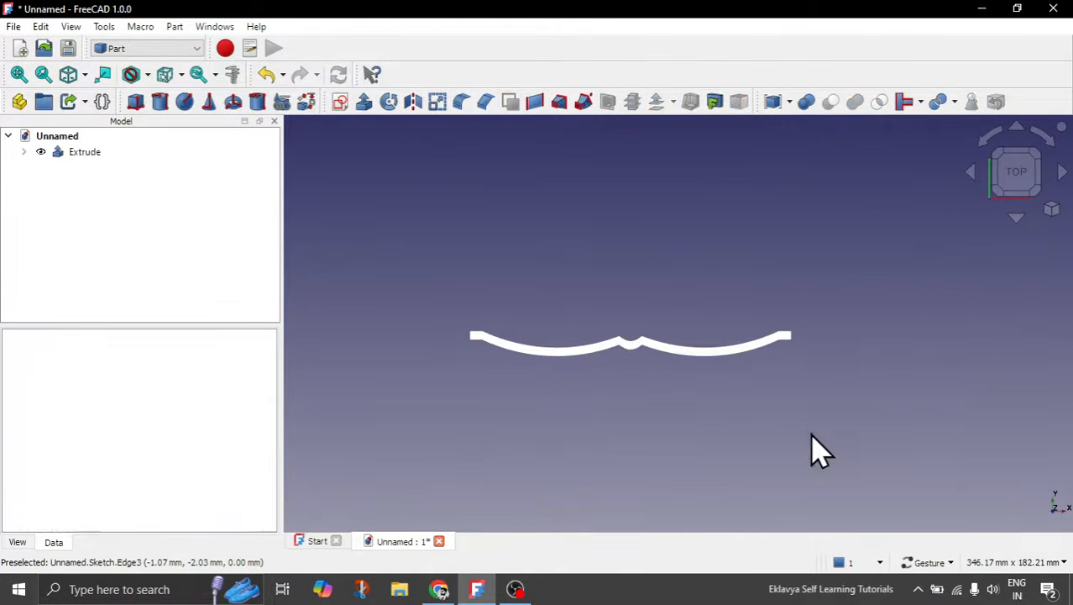
Inspect the extruded frame profile at an angle and orient the model to the front view.
drag(663, 434, 727, 289)
scroll(727, 289, down, 3)
drag(797, 441, 775, 448)
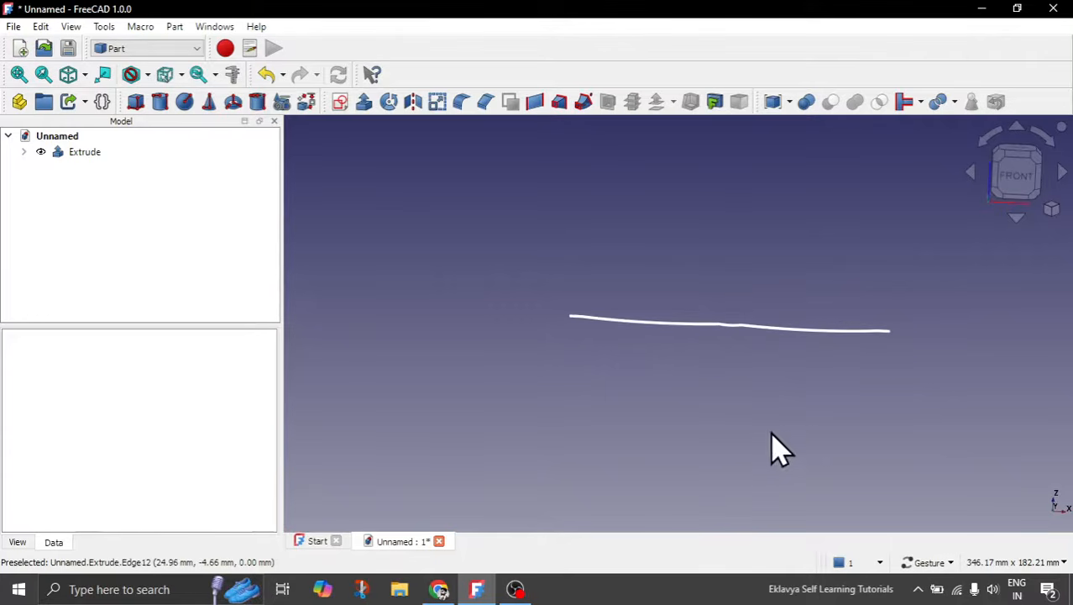
click(1016, 178)
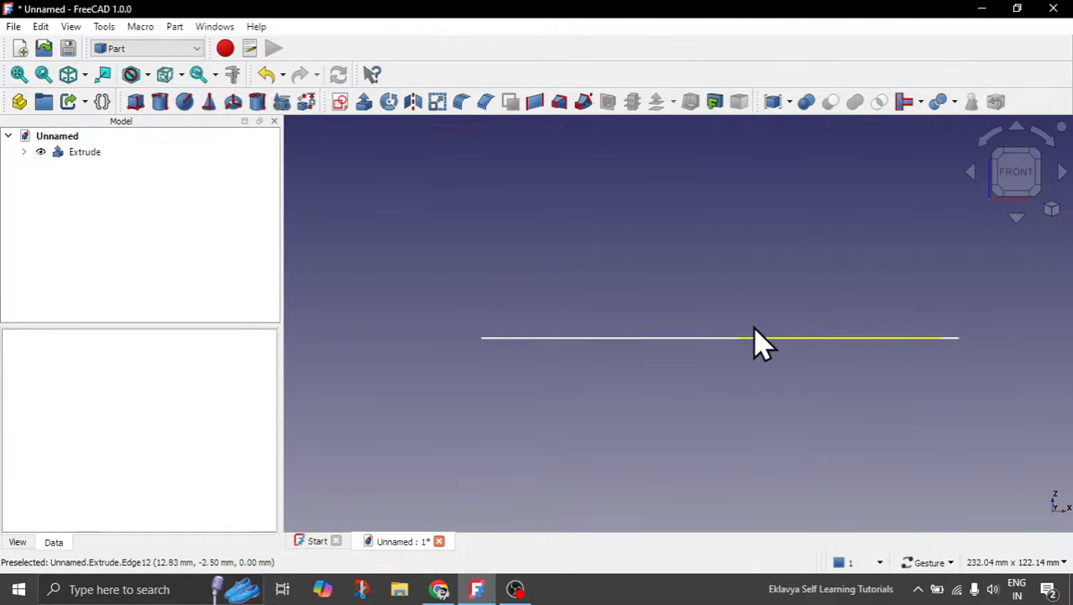
Start extruding the frame profile body along a custom direction with X 0, Y 0 and Z 1.
drag(735, 393, 331, 342)
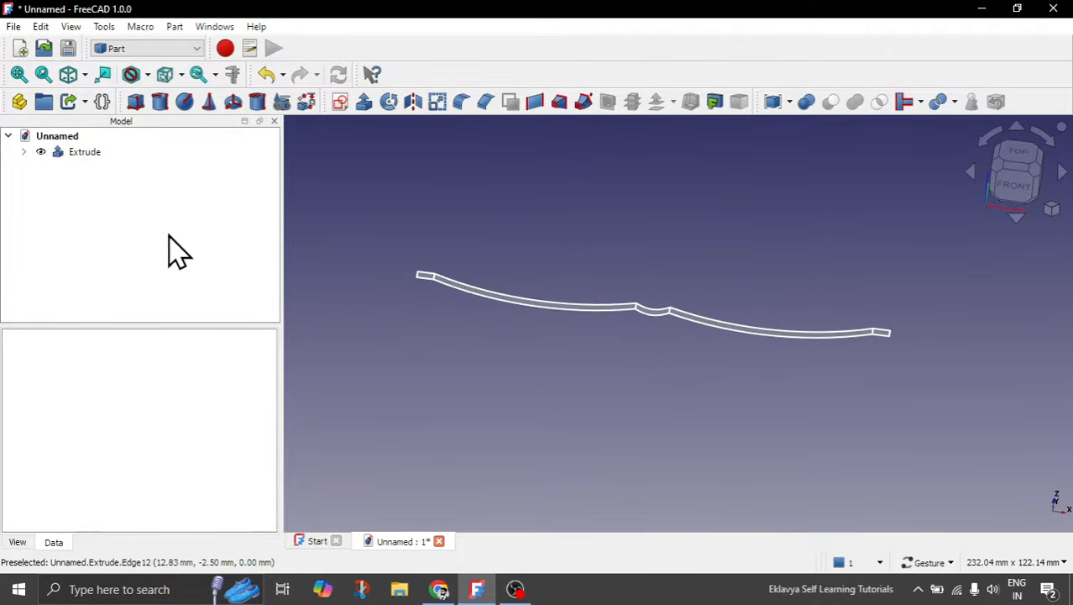
click(89, 154)
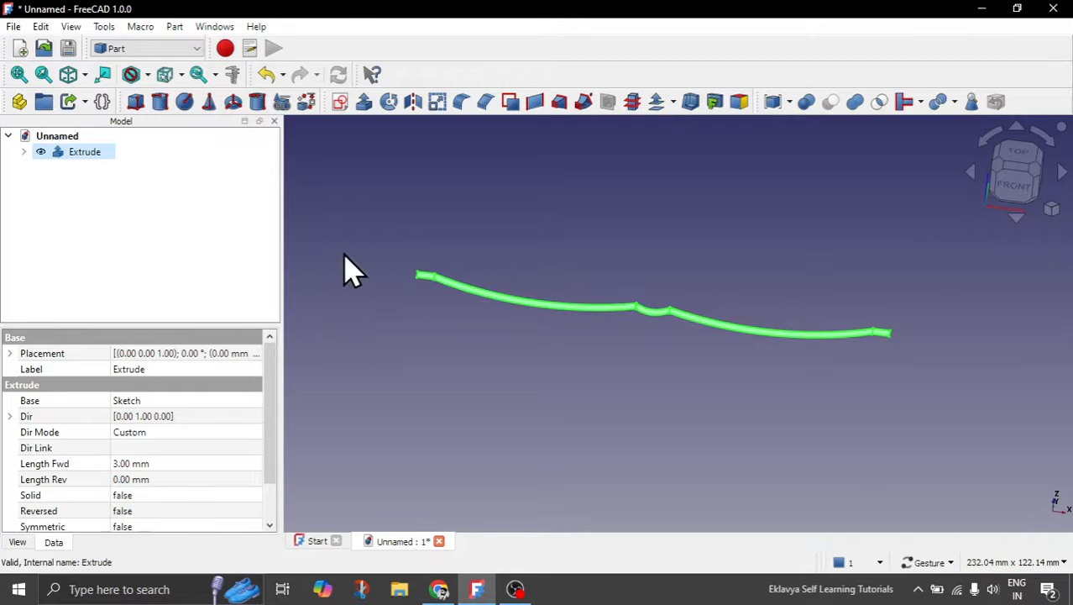
click(366, 104)
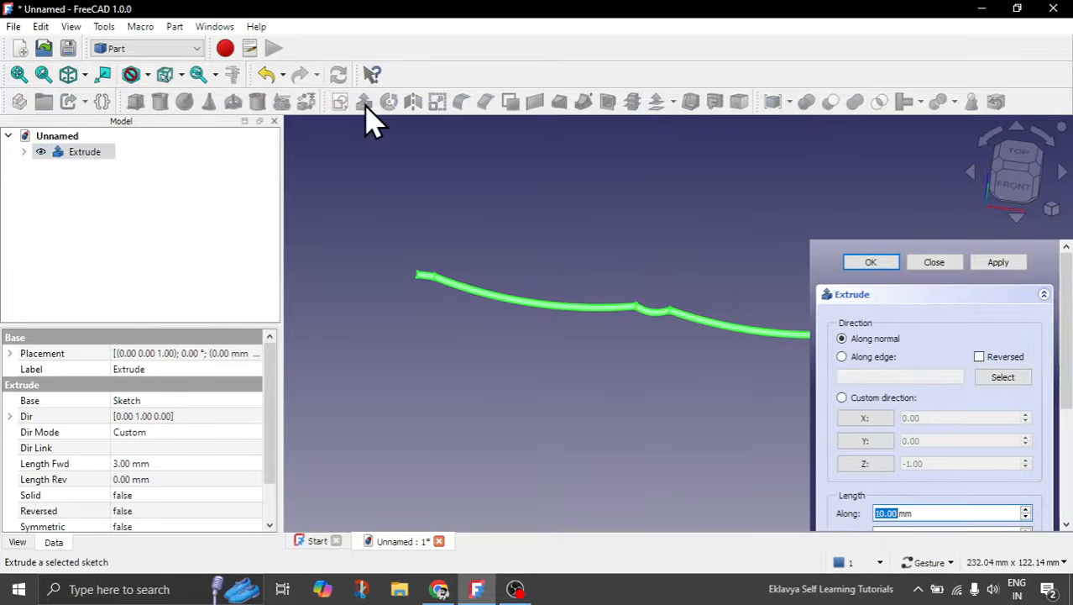
click(878, 397)
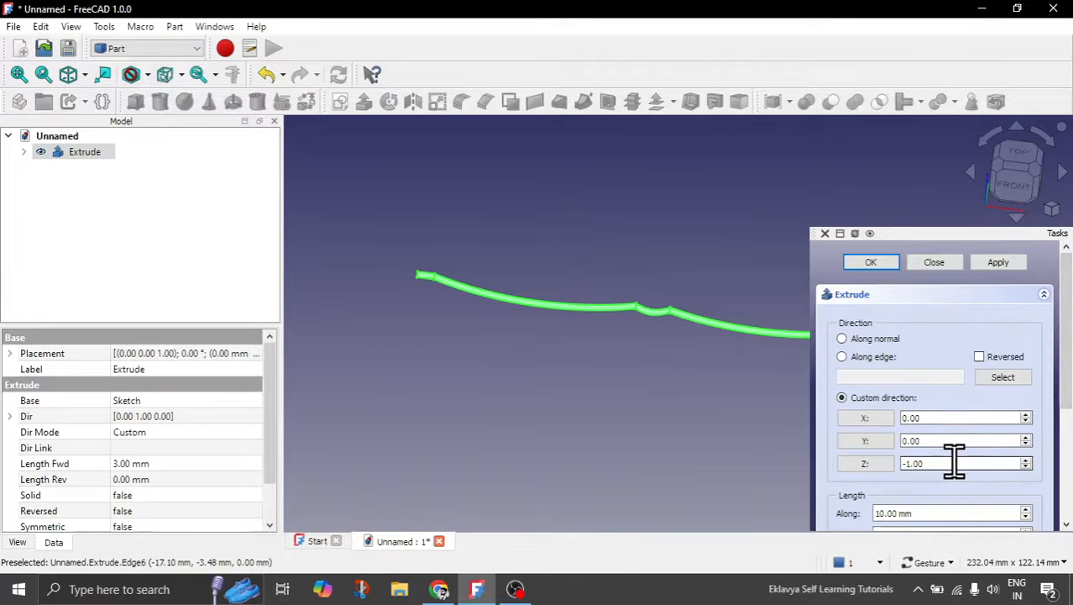
drag(954, 460, 891, 461)
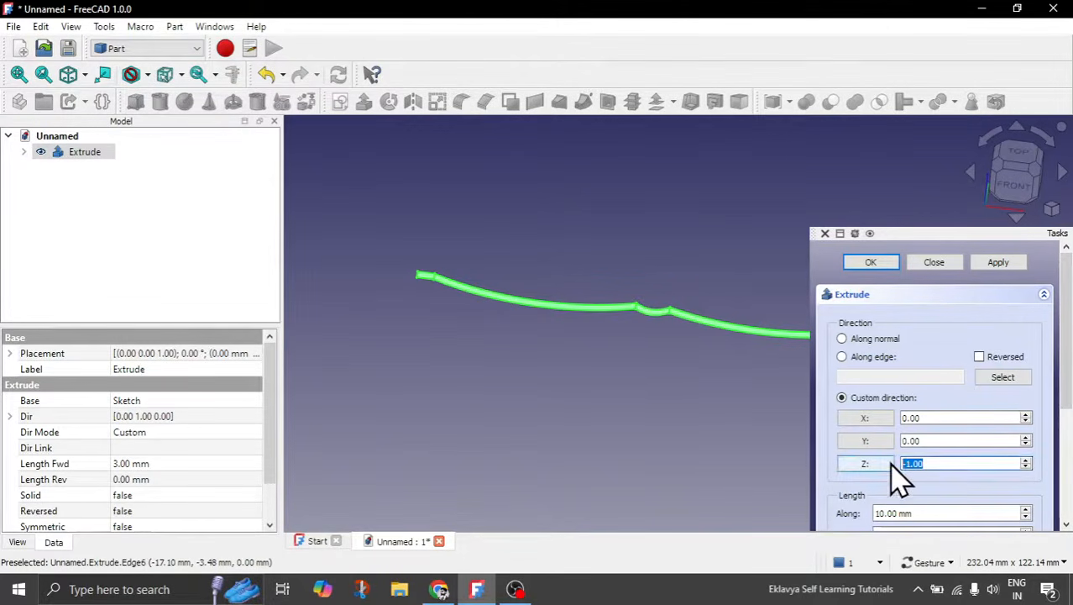
text(1)
Set the extrusion length to 40 mm, symmetric, with solid creation enabled, and create the extrusion.
scroll(1063, 444, down, 2)
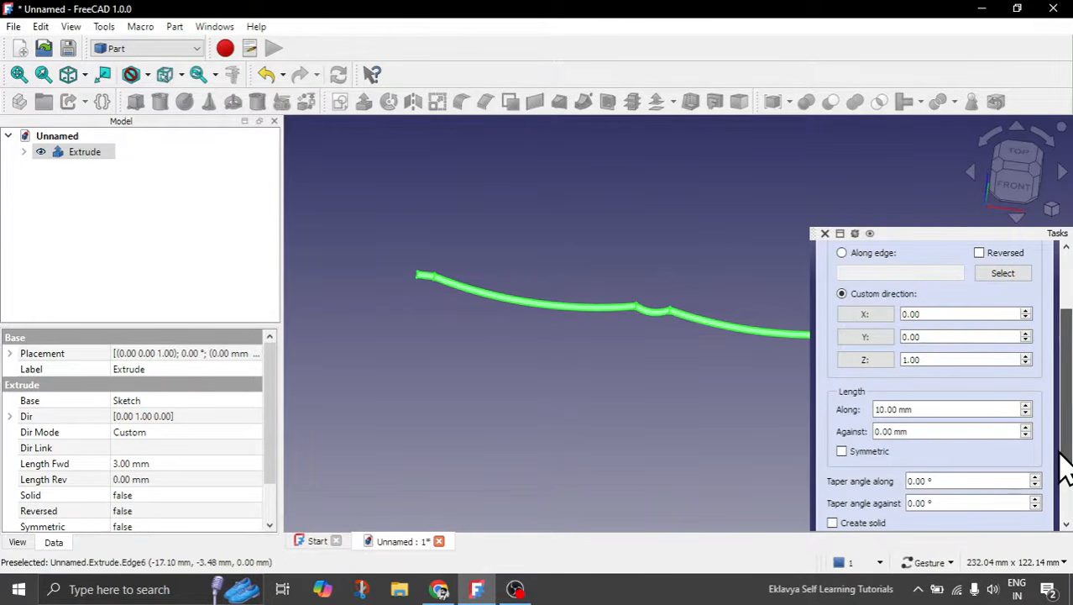
scroll(1063, 466, down, 1)
click(841, 423)
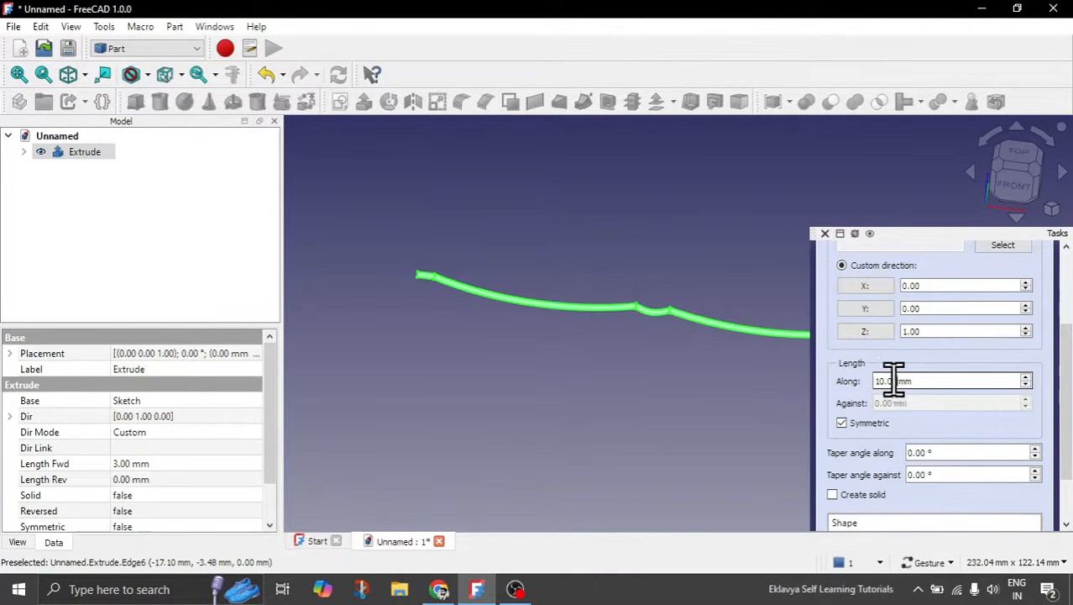
drag(895, 381, 867, 378)
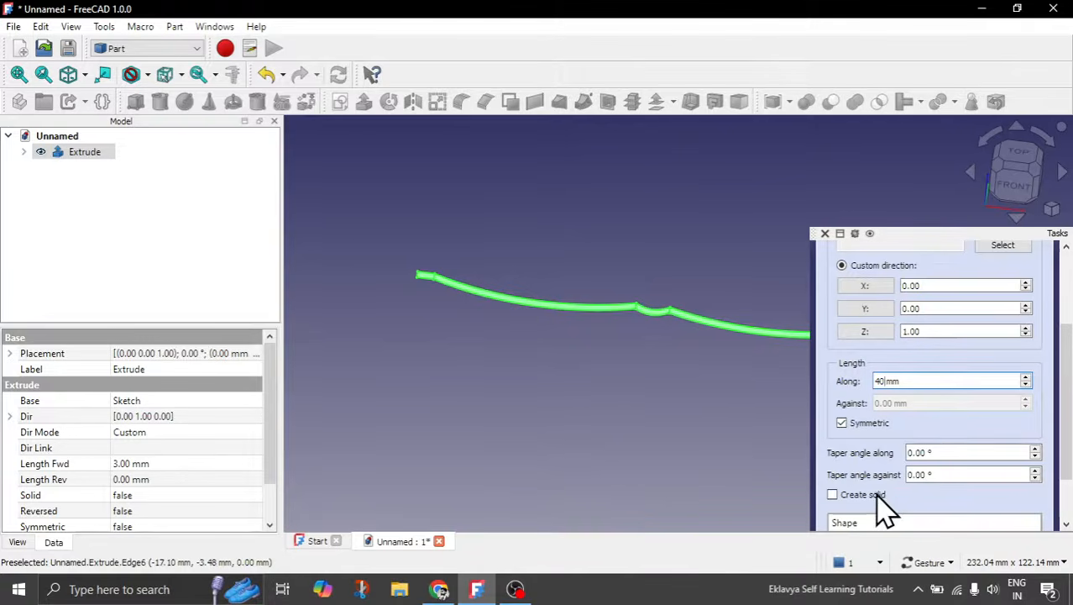
click(833, 496)
drag(1062, 454, 1065, 345)
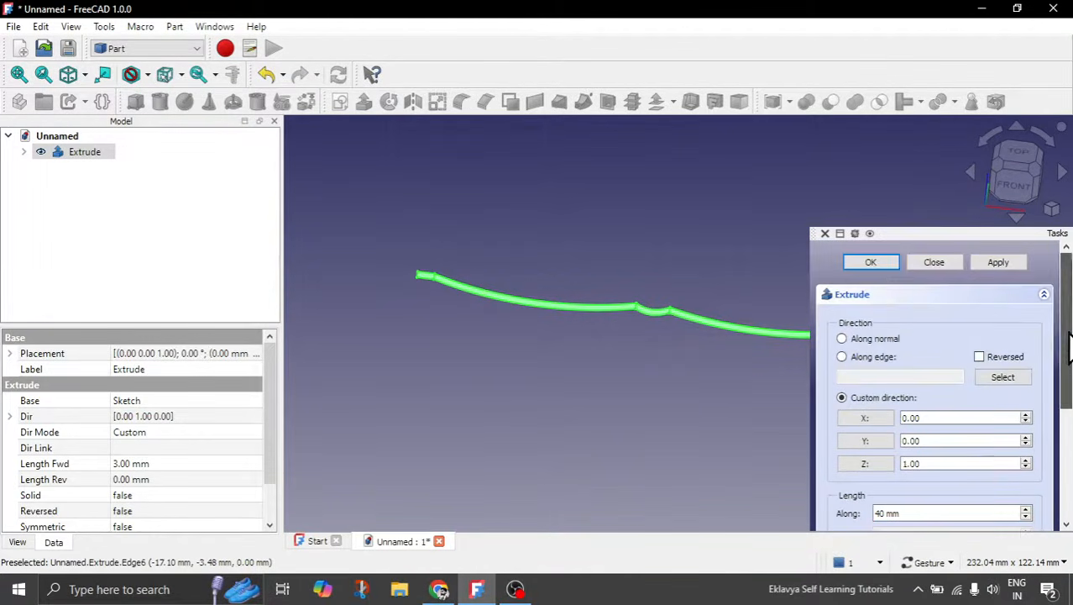
click(873, 264)
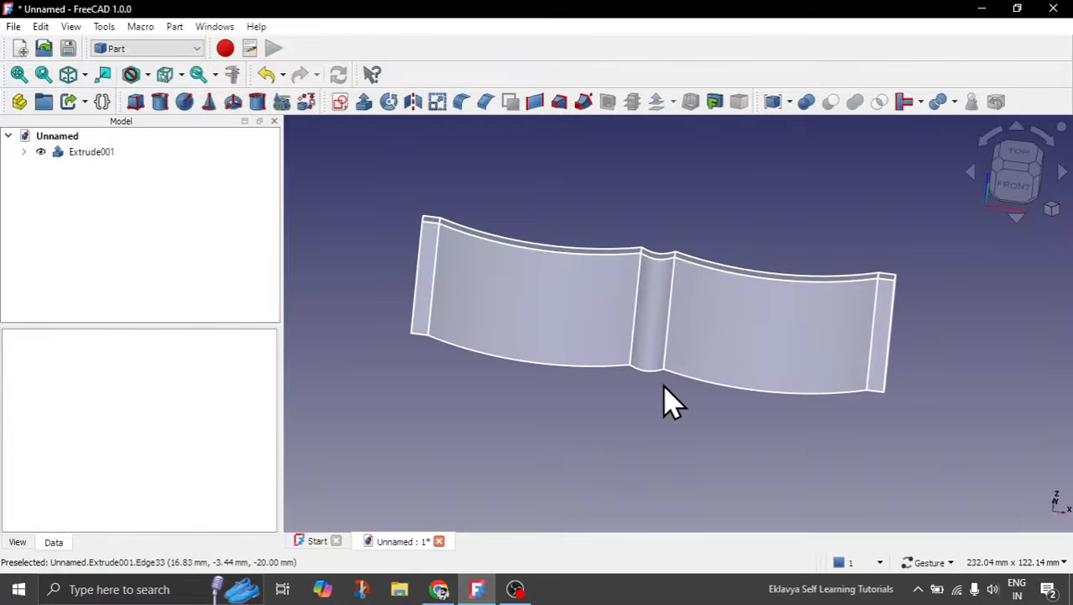
Inspect the extruded curved frame body from above and at several angles, checking its thickness and bridge.
drag(734, 435, 719, 403)
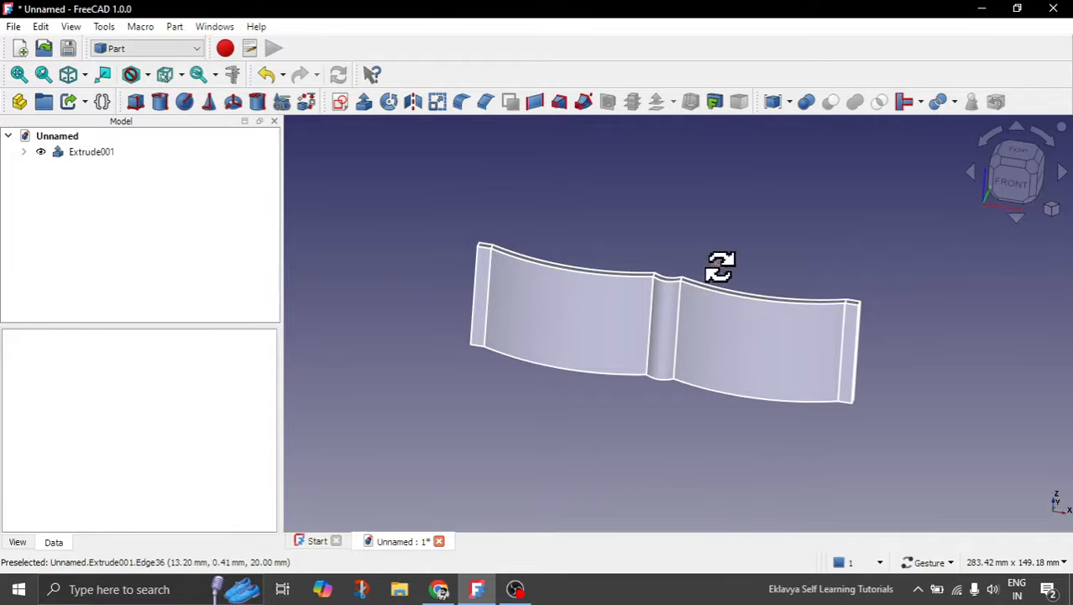
drag(719, 266, 716, 288)
scroll(611, 302, up, 2)
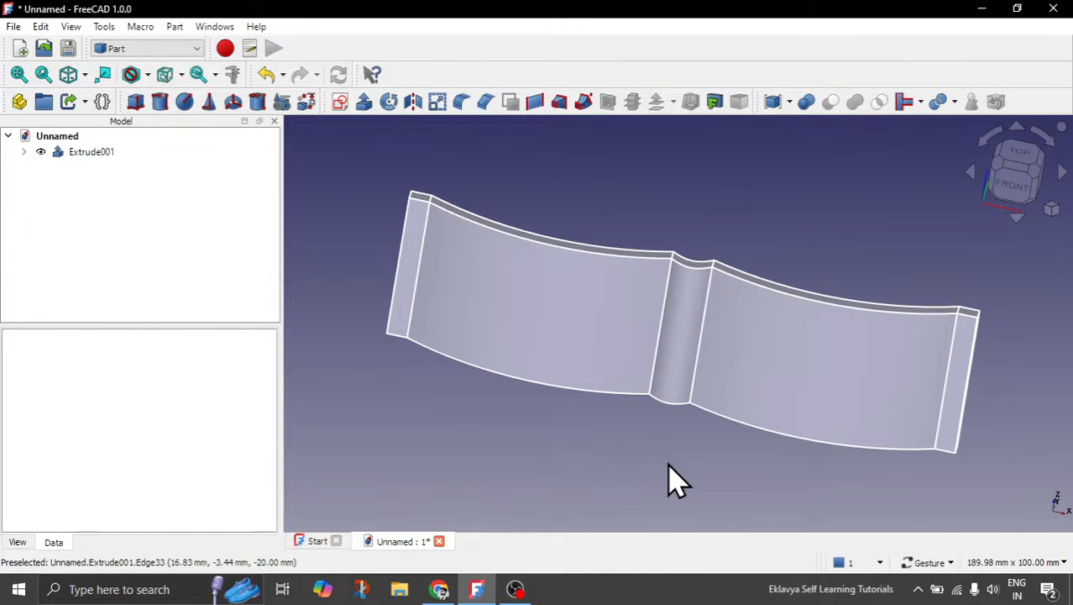
scroll(665, 382, down, 2)
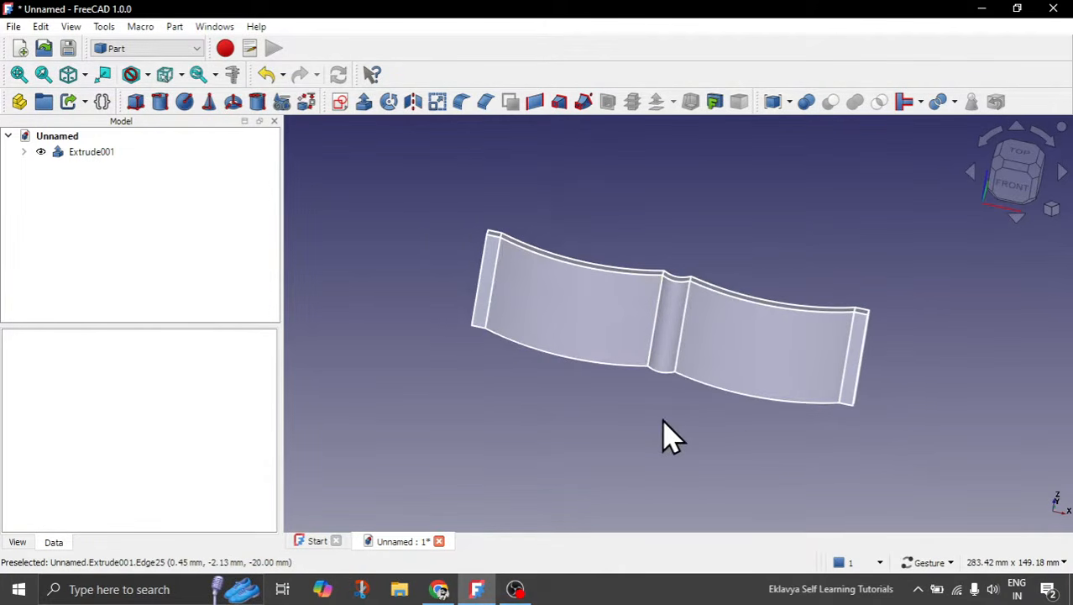
drag(659, 437, 606, 458)
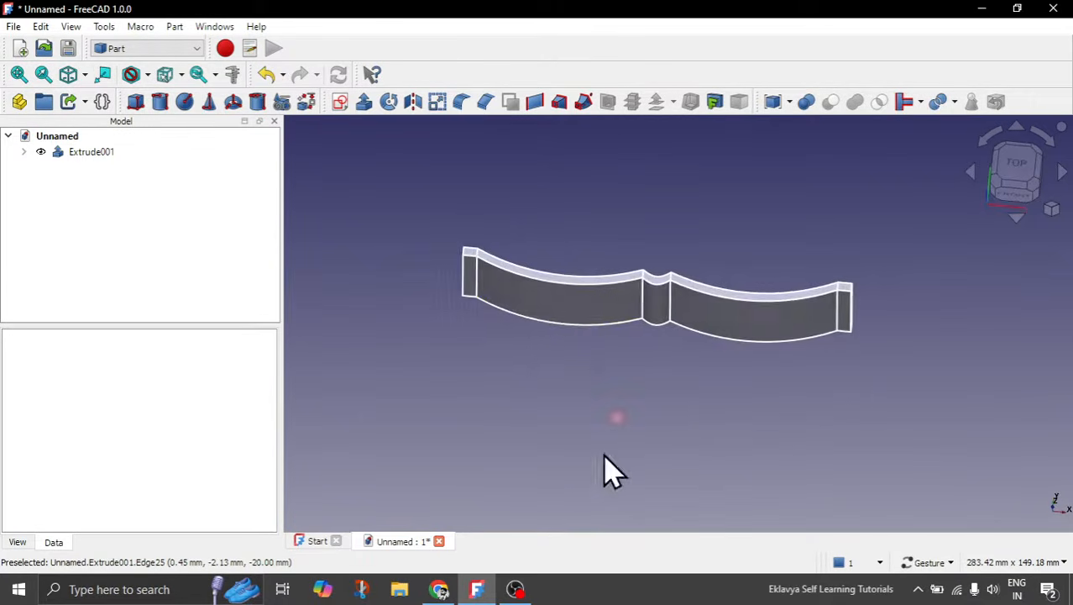
scroll(541, 334, up, 3)
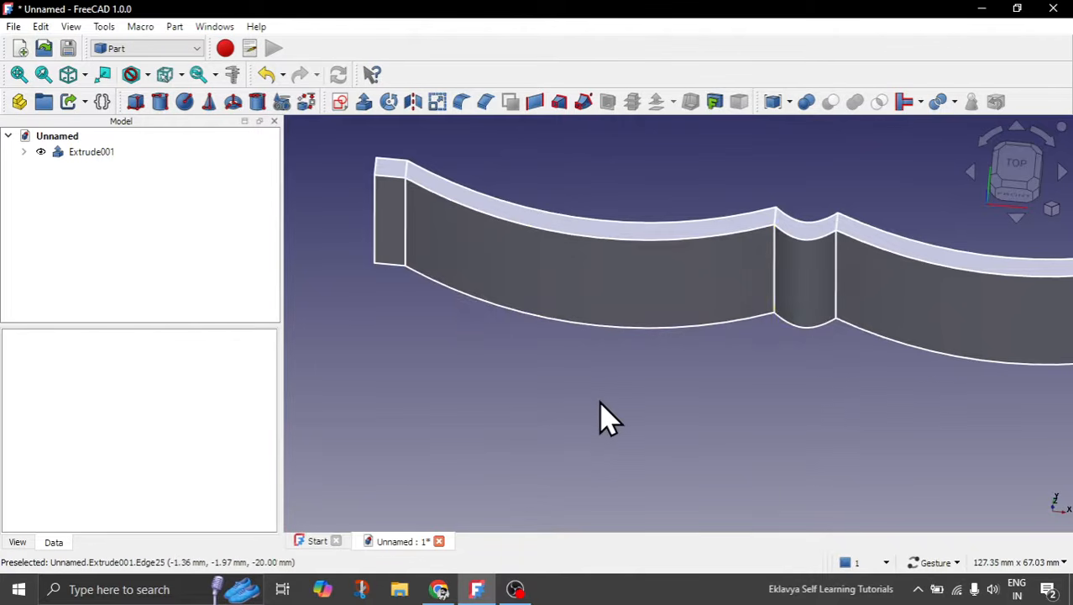
scroll(603, 420, down, 3)
drag(695, 467, 762, 287)
scroll(676, 306, down, 2)
scroll(712, 336, up, 4)
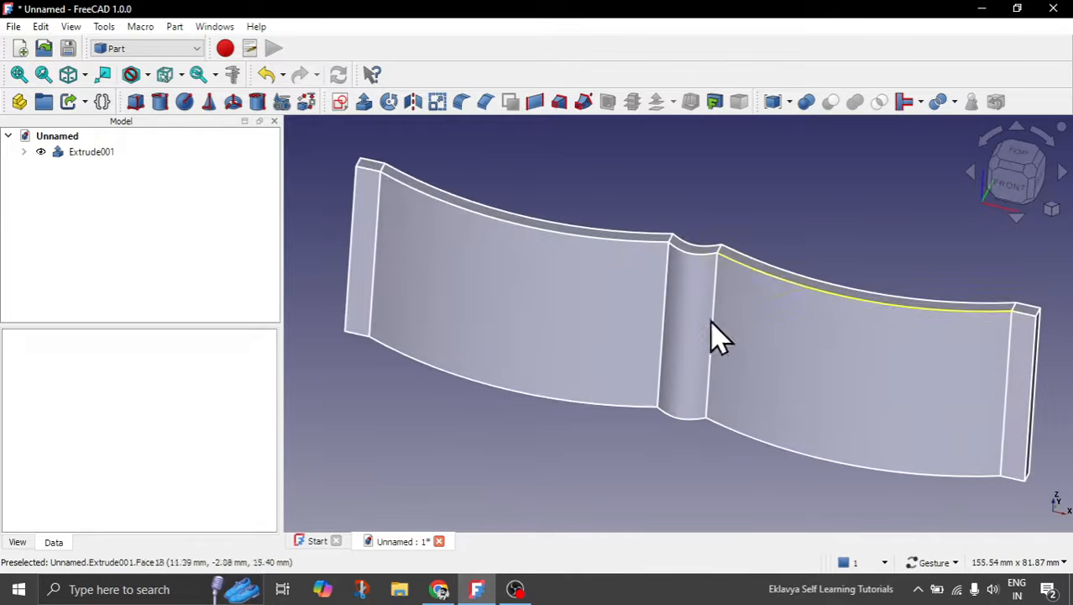
scroll(614, 424, down, 2)
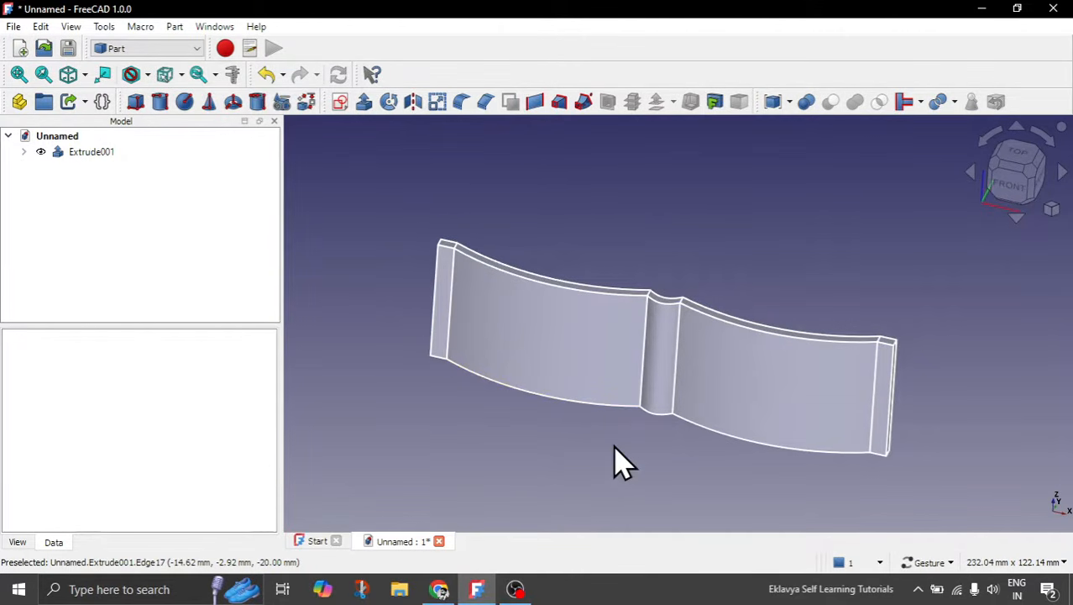
drag(617, 460, 652, 422)
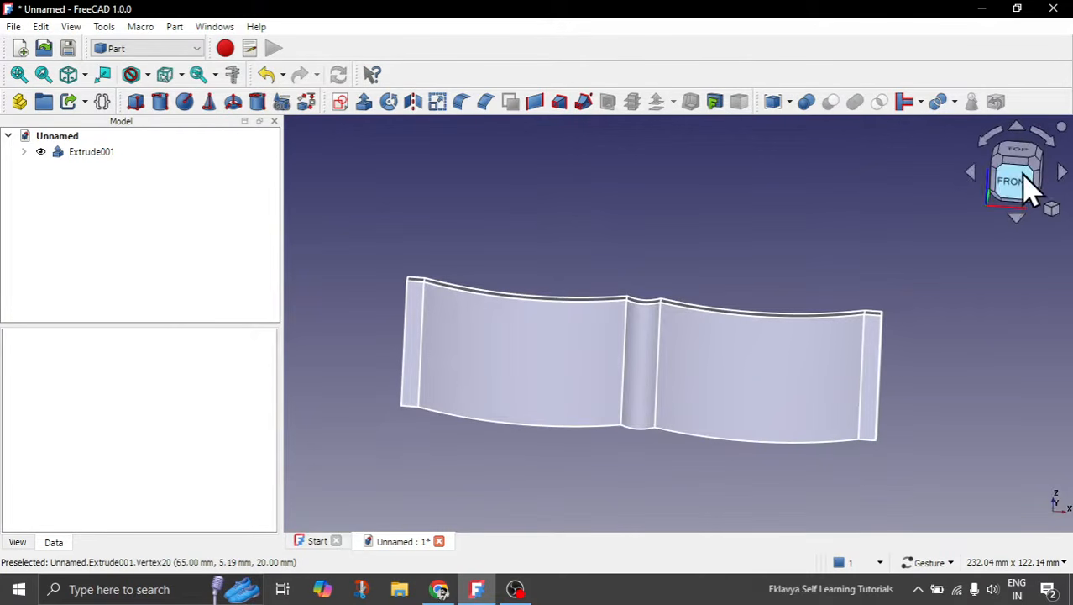
Create a new sketch on the XZ plane, offset to Y -40 mm.
click(339, 103)
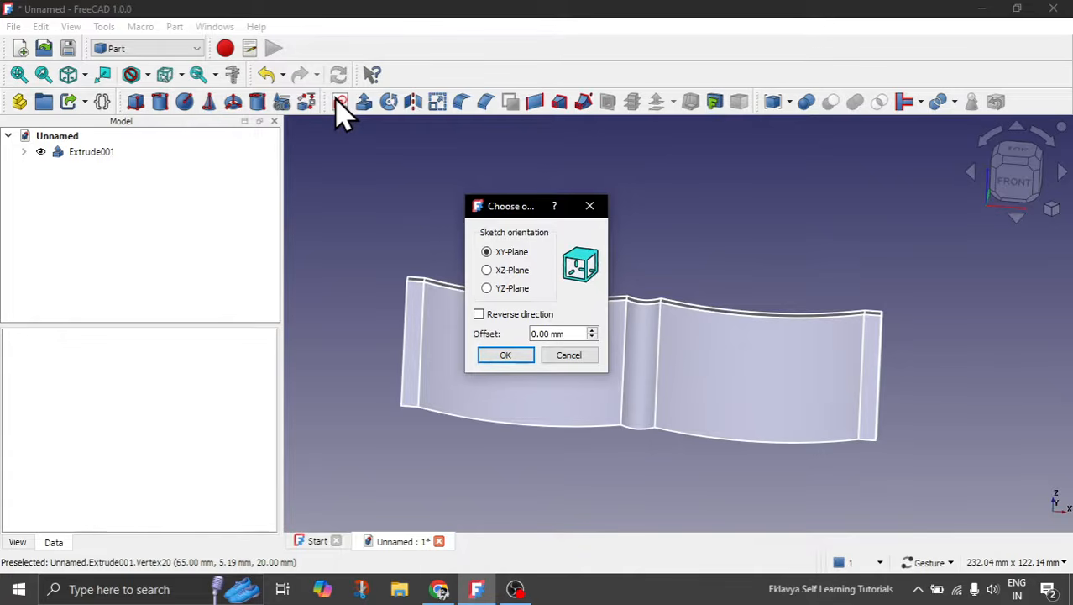
click(509, 269)
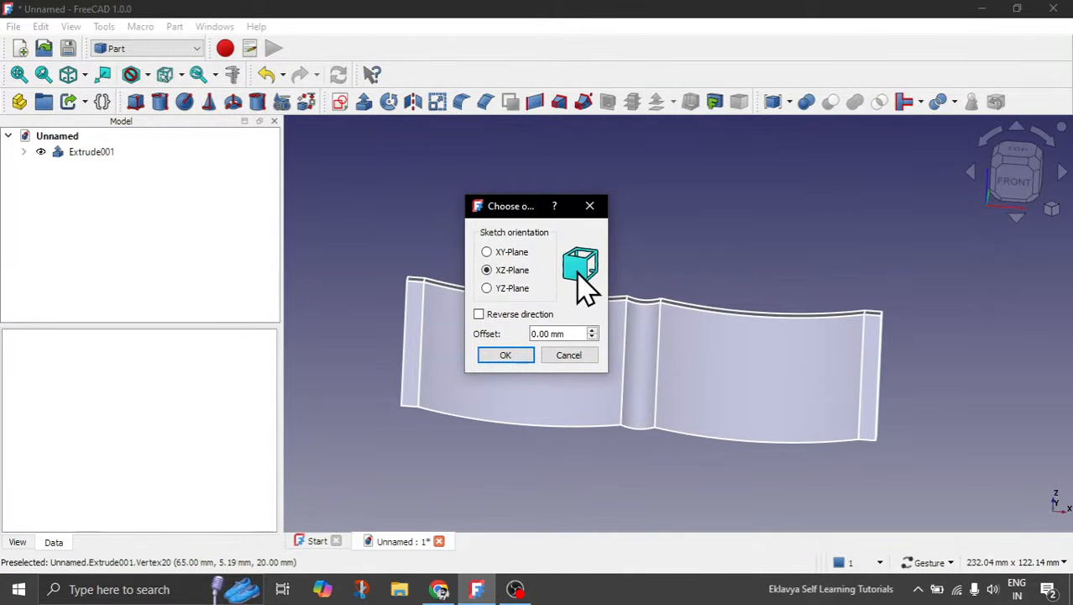
drag(572, 333, 536, 333)
click(516, 356)
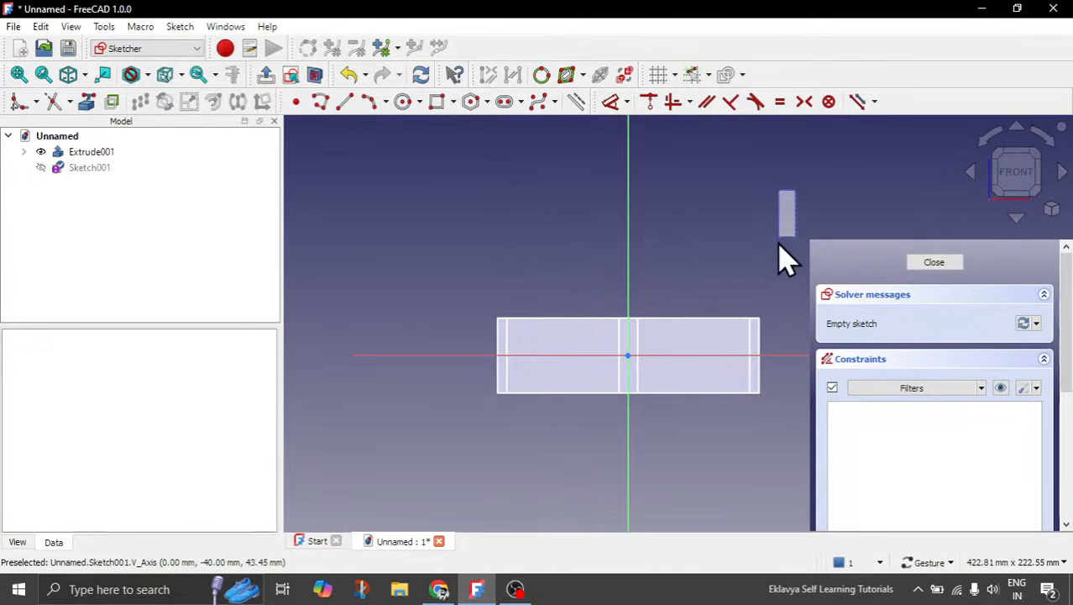
Check the sketch plane against the frame from the top and set the sketch's Y position to -20 mm.
click(1024, 153)
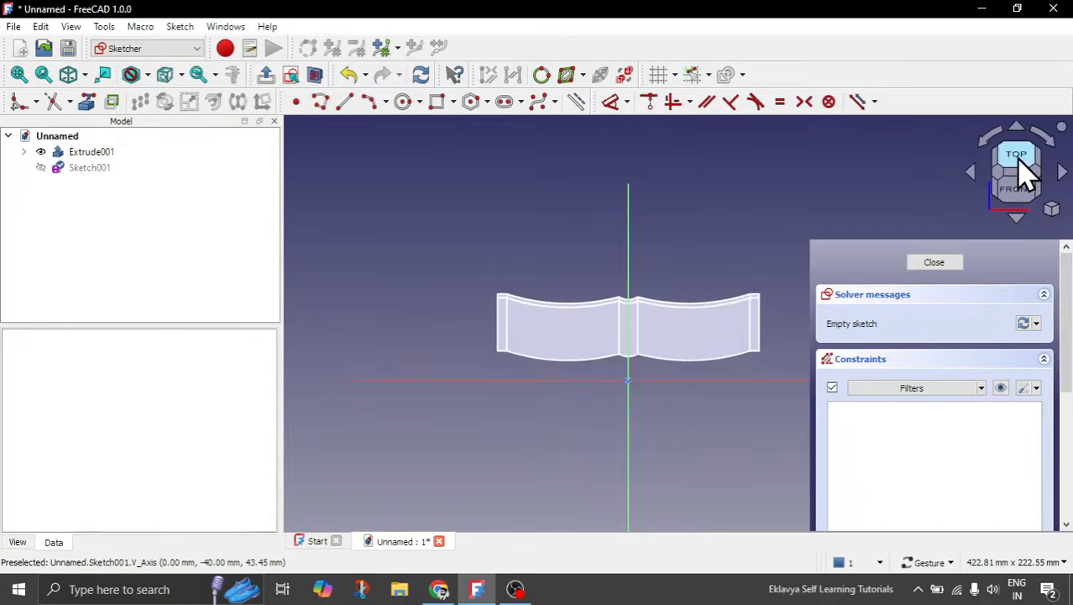
click(1018, 160)
scroll(718, 306, up, 4)
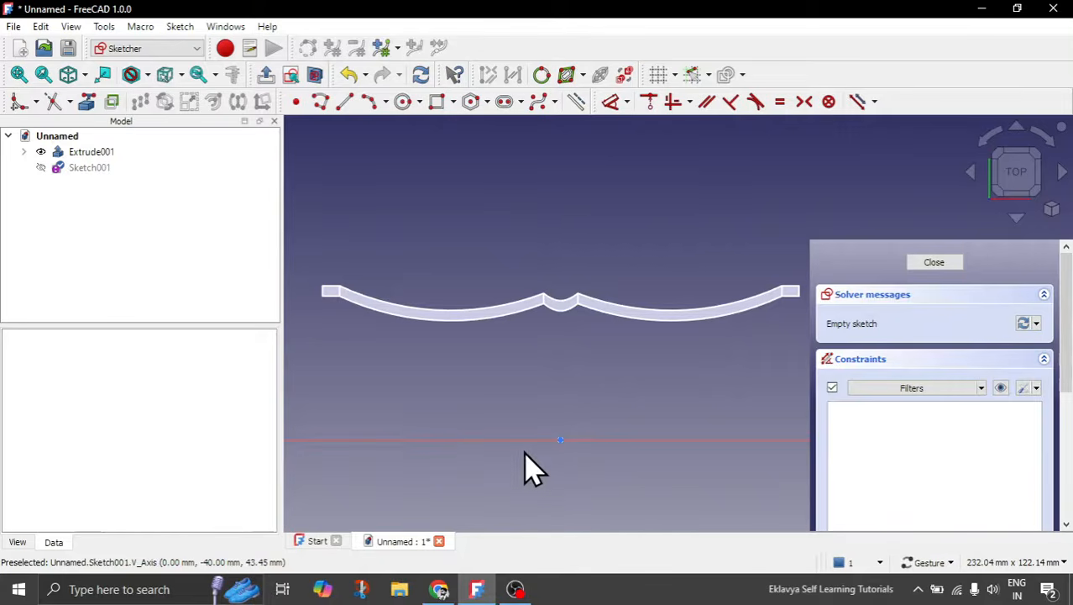
click(81, 169)
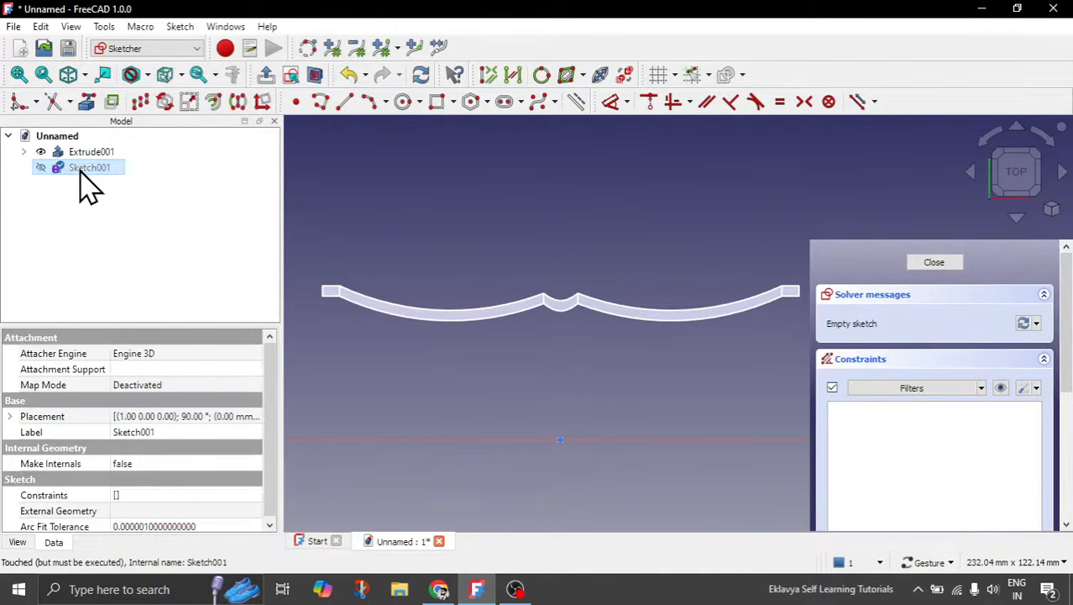
click(10, 418)
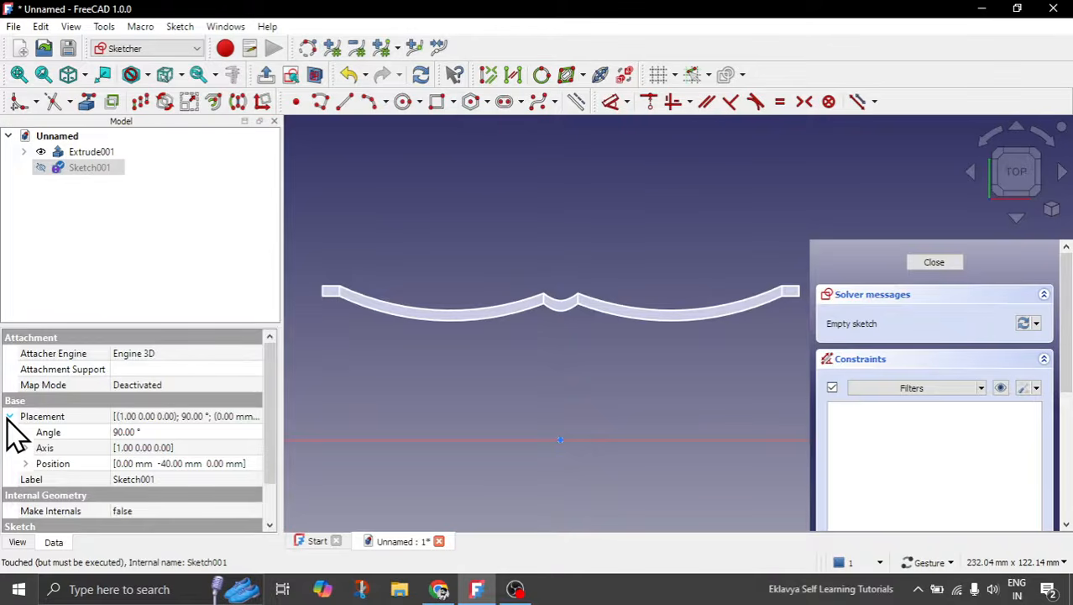
click(26, 463)
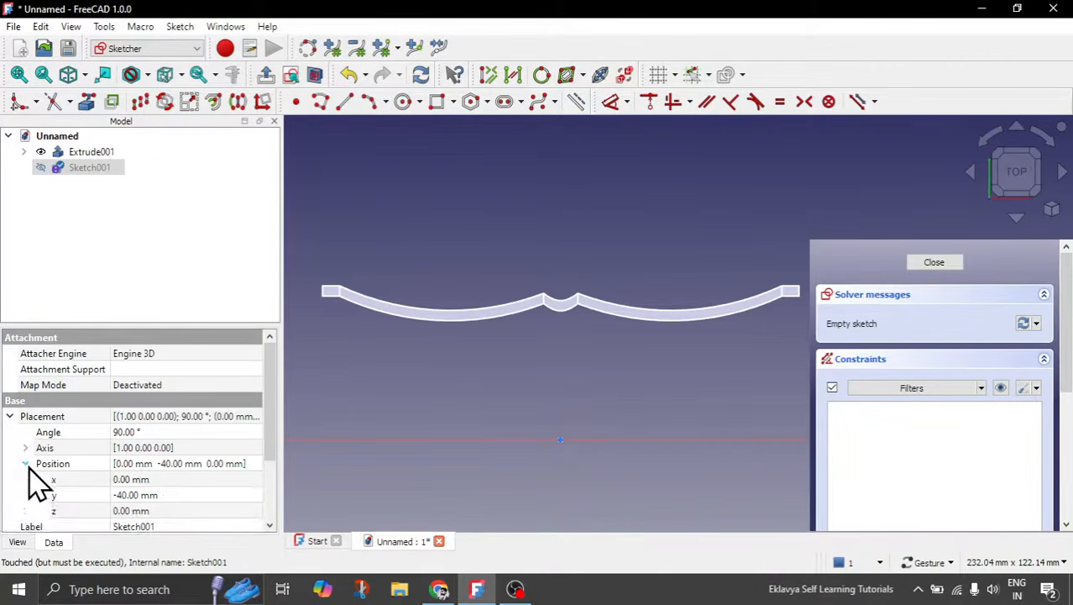
click(126, 499)
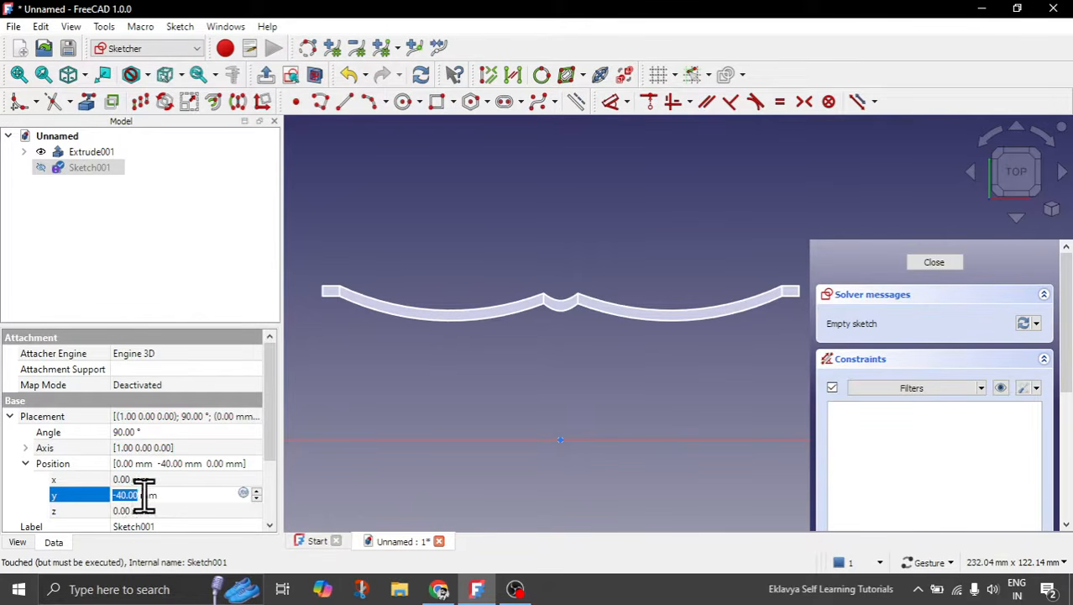
text(-20)
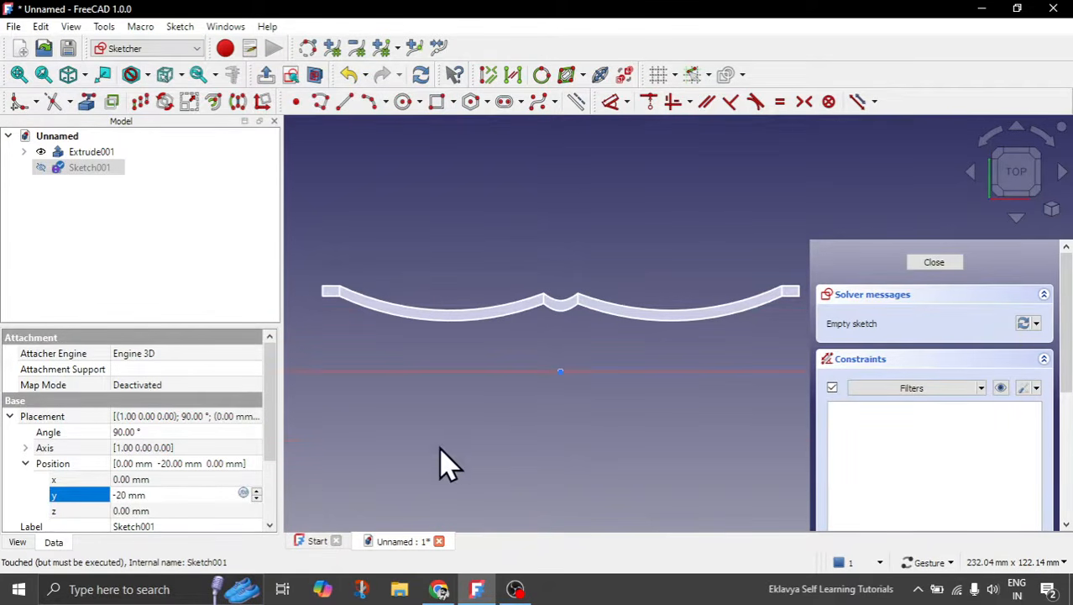
scroll(550, 399, down, 2)
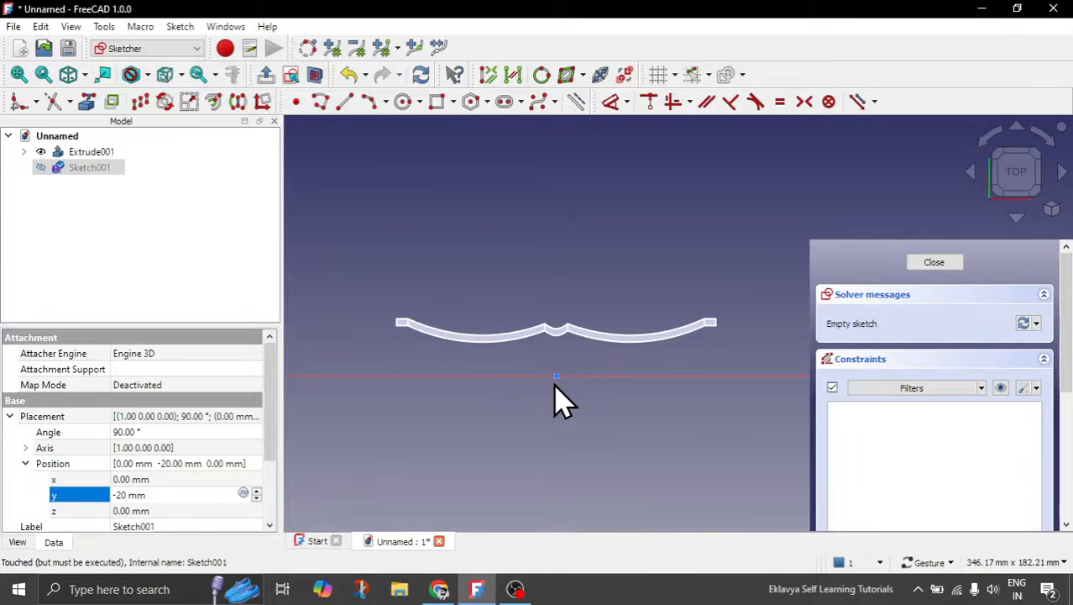
key(Return)
click(464, 219)
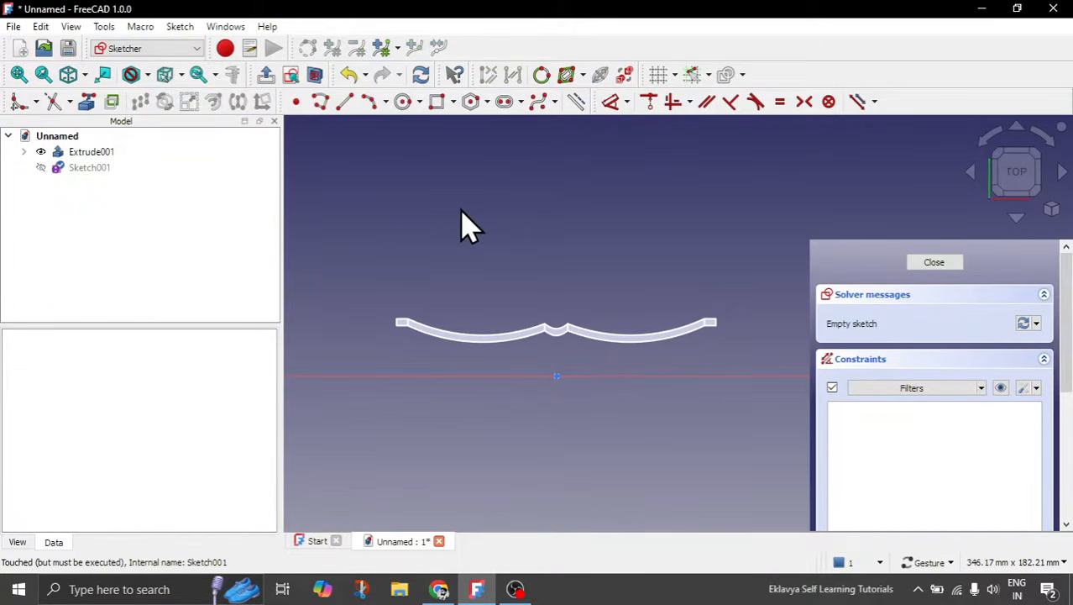
In front view, sketch a short horizontal line above the origin, crossing the vertical axis between the bridge edges.
click(1019, 200)
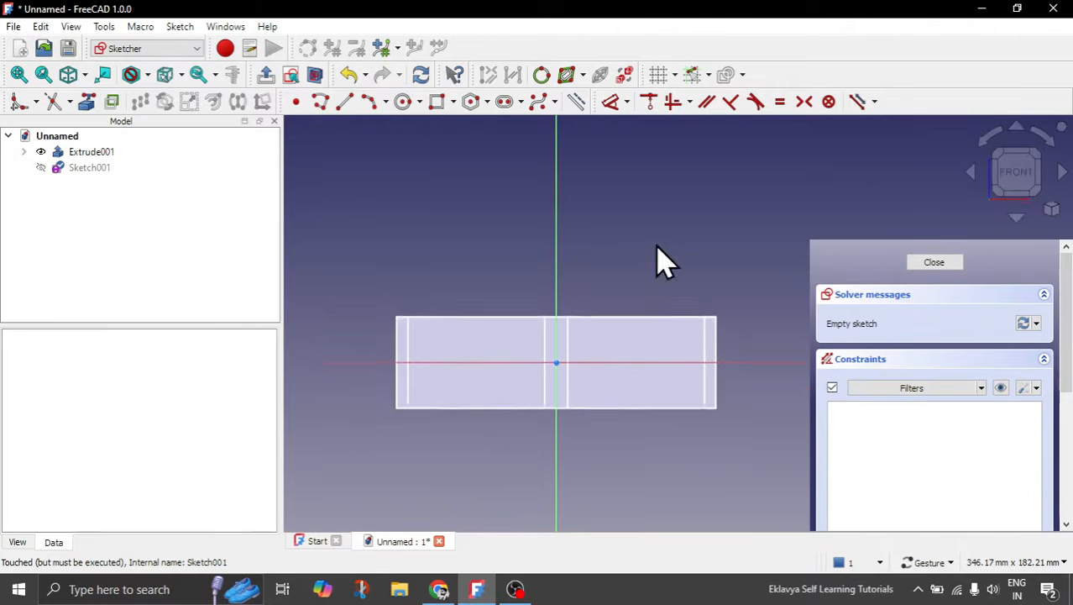
scroll(580, 352, up, 2)
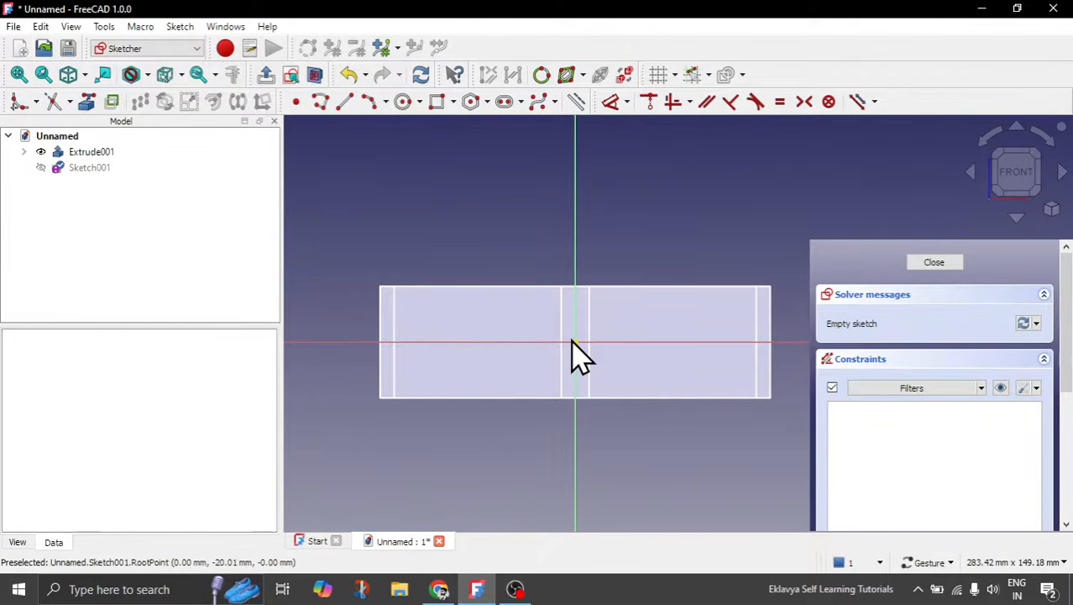
scroll(575, 342, up, 1)
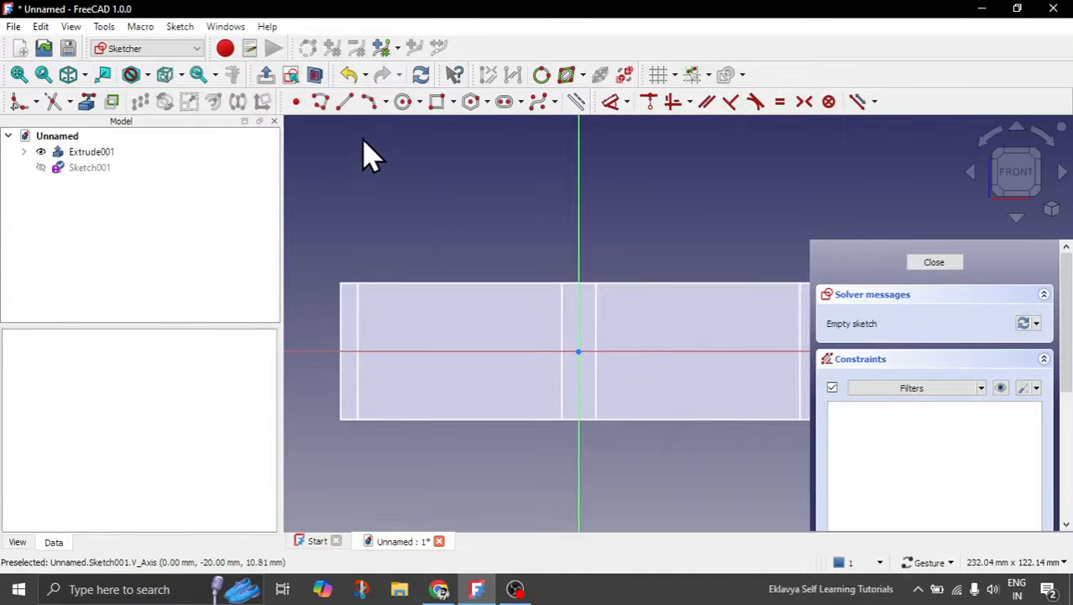
click(346, 102)
scroll(538, 290, up, 4)
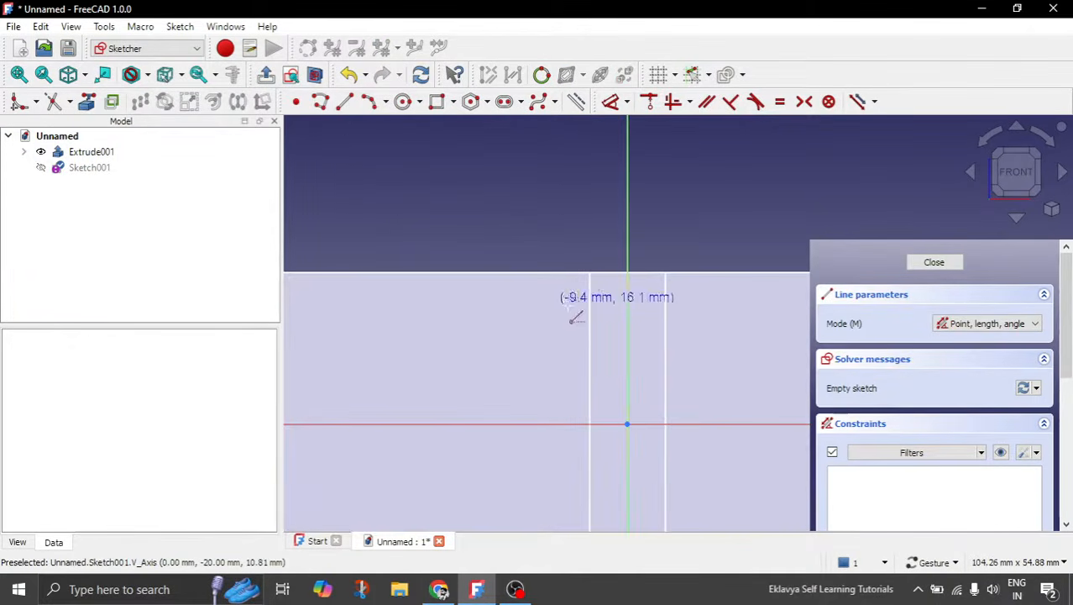
click(664, 376)
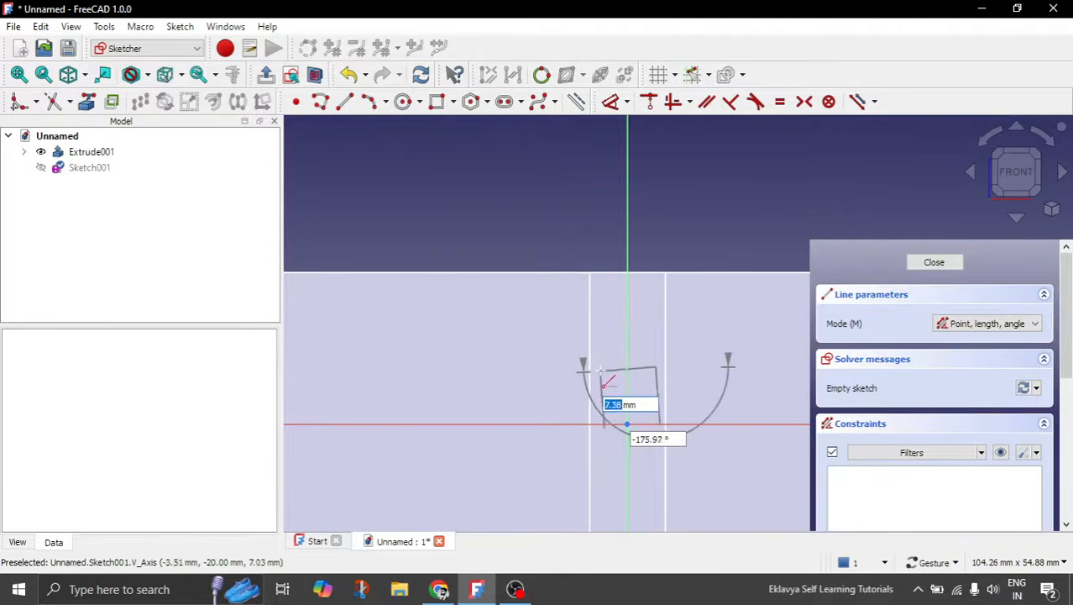
click(598, 367)
right_click(626, 385)
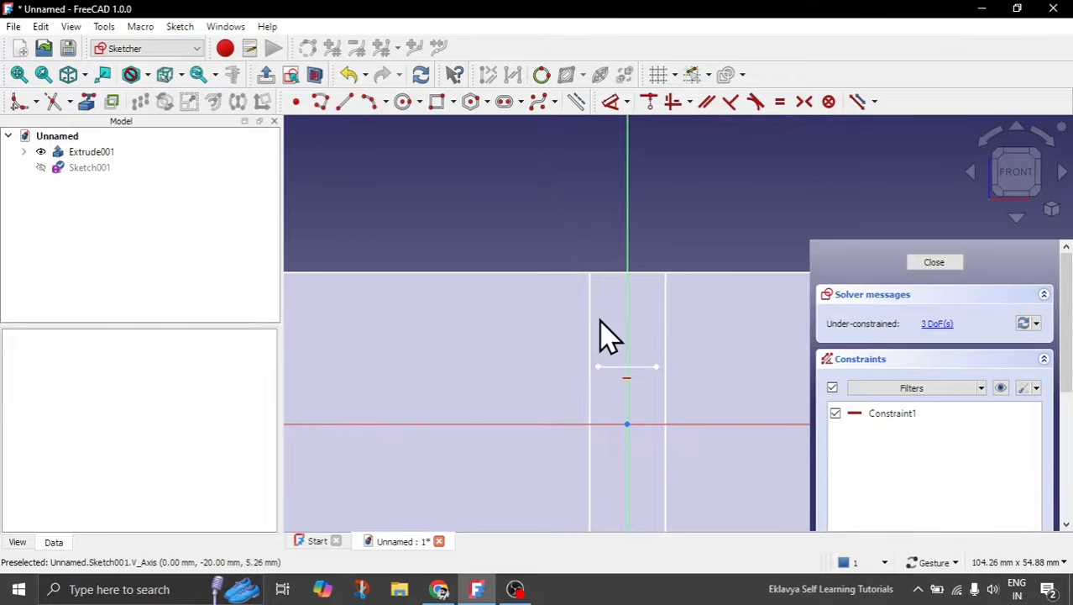
Project the two vertical edges of the bridge into the sketch as external geometry.
click(86, 101)
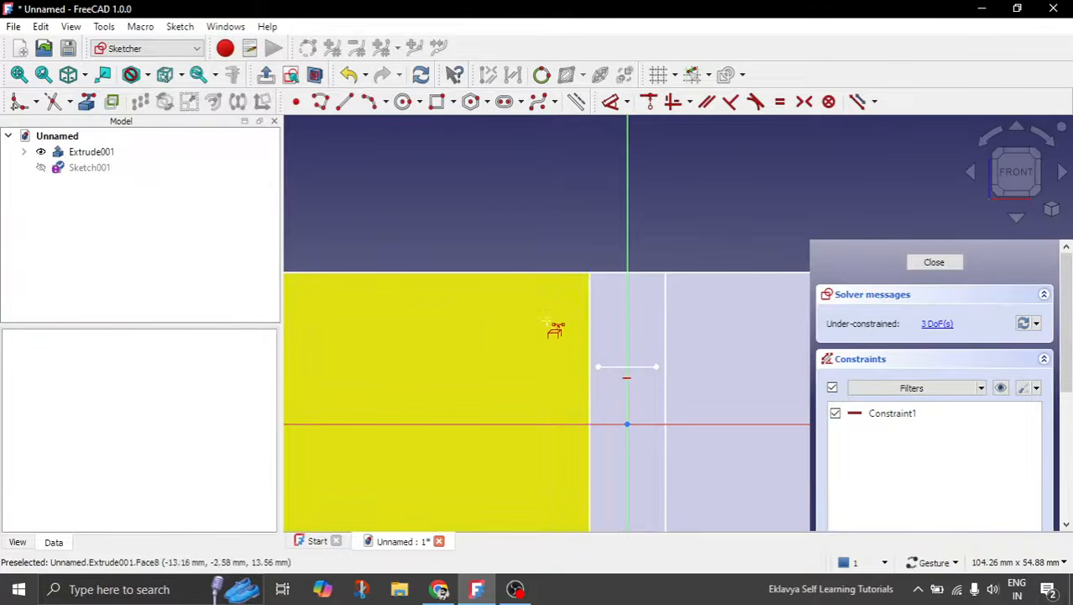
click(588, 318)
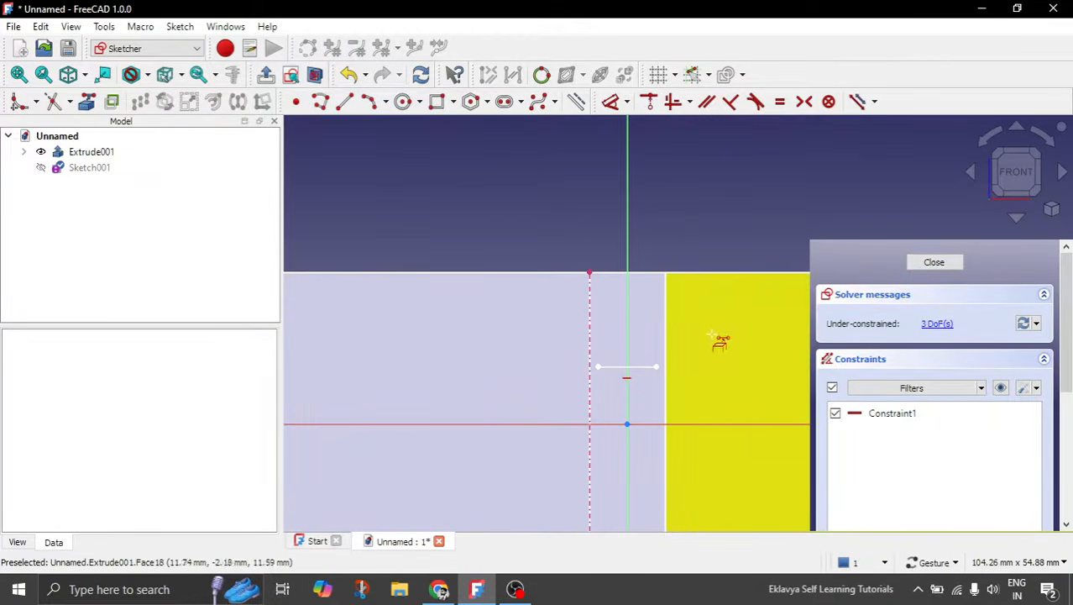
click(665, 330)
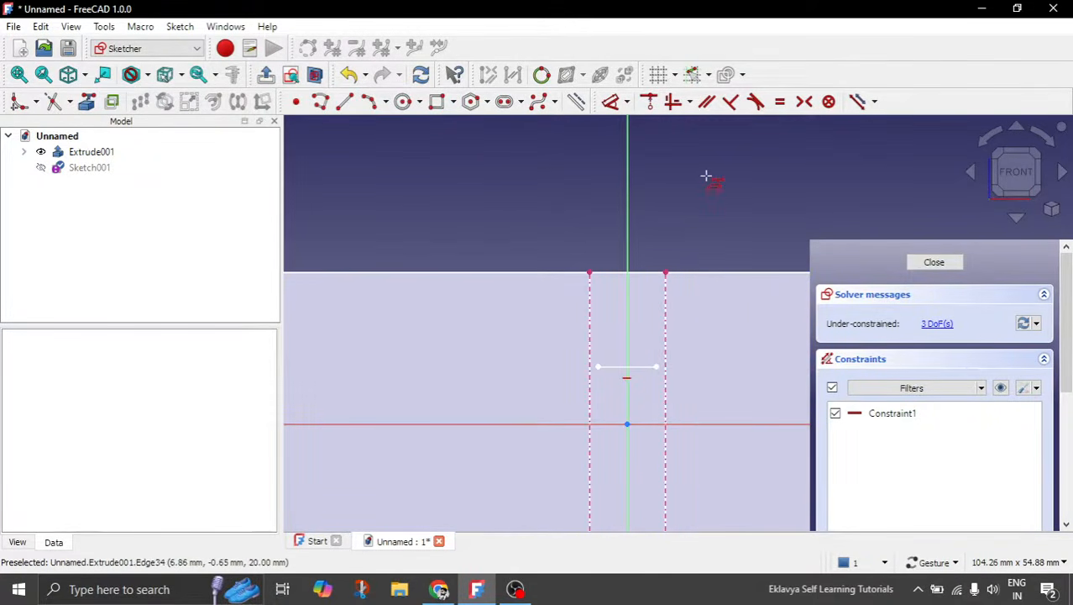
key(Escape)
Constrain the horizontal line's left endpoint onto the projected left bridge edge.
click(590, 368)
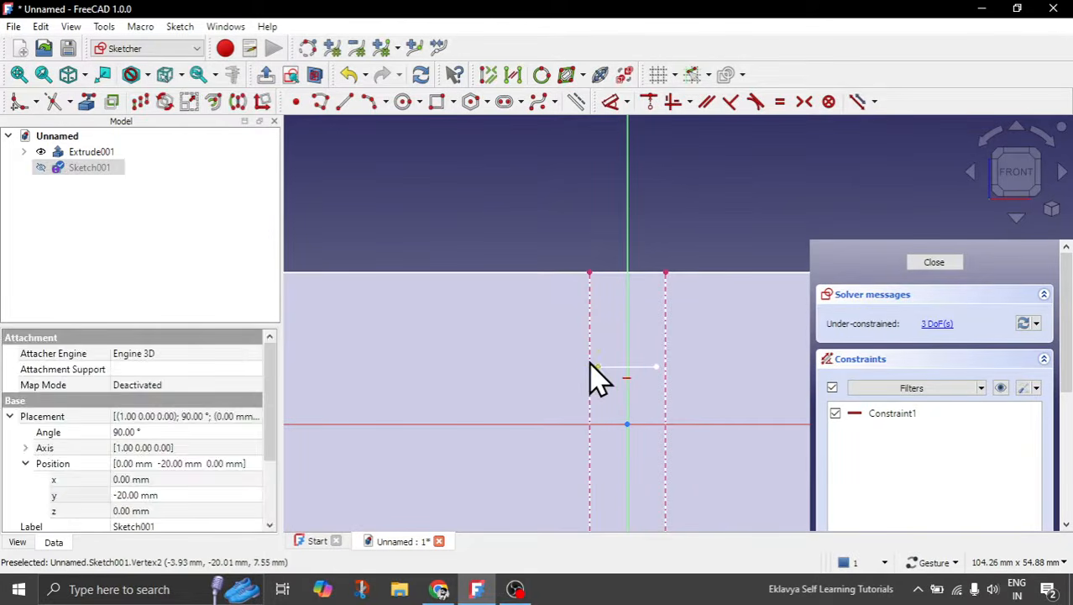
click(592, 374)
click(650, 102)
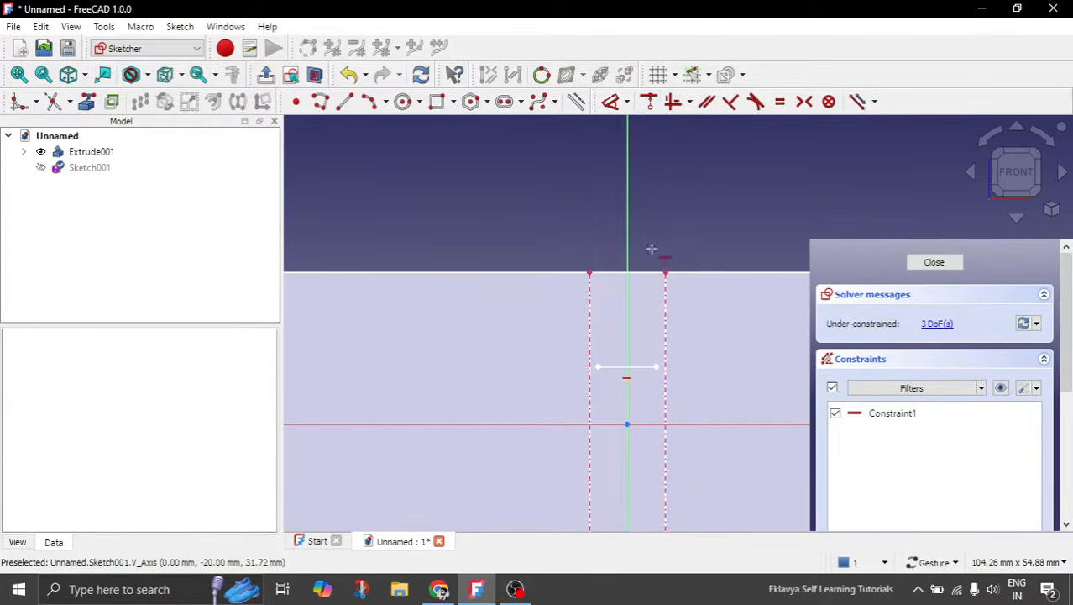
key(Escape)
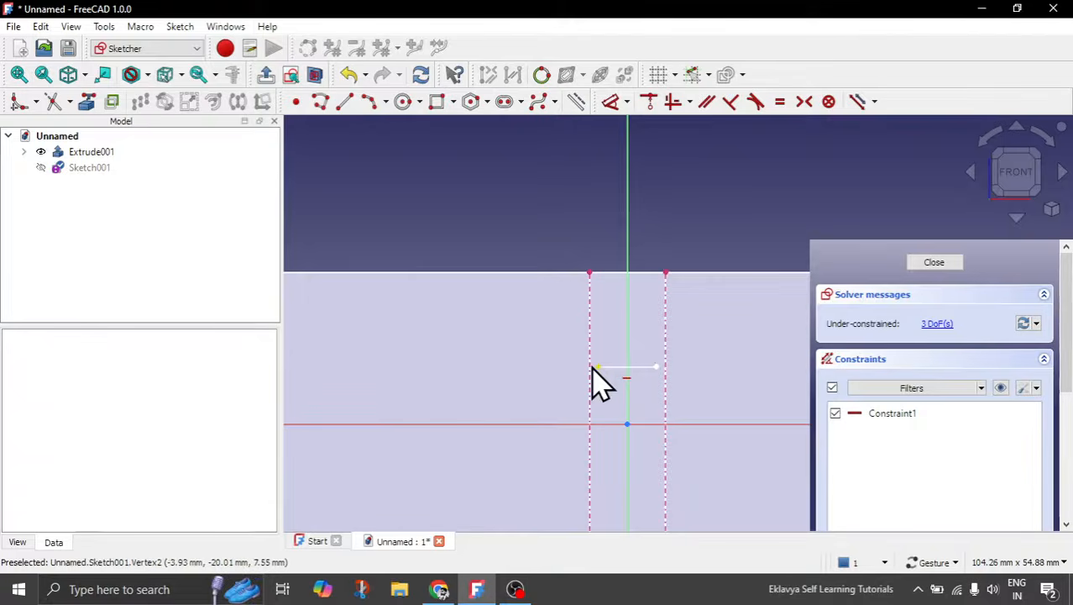
click(598, 367)
click(598, 341)
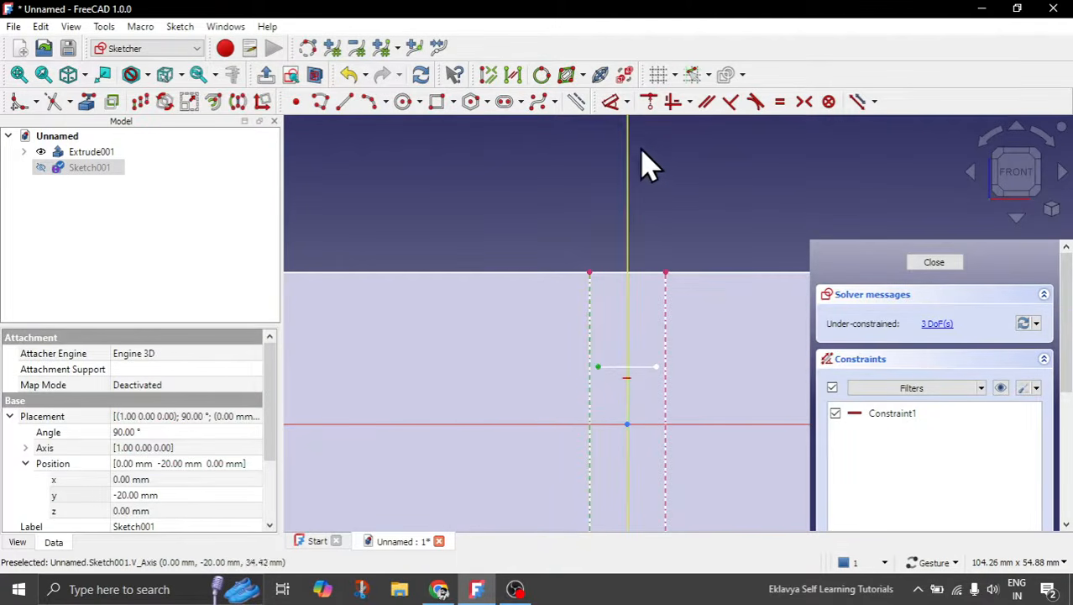
click(650, 102)
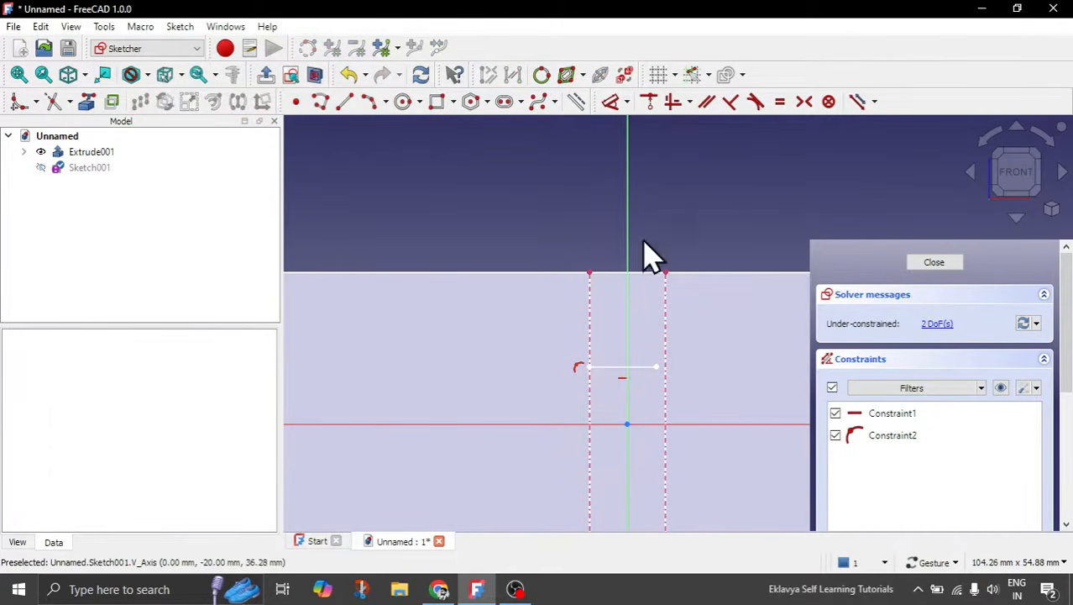
Constrain the horizontal line's right endpoint onto the projected right bridge edge.
click(657, 366)
click(697, 370)
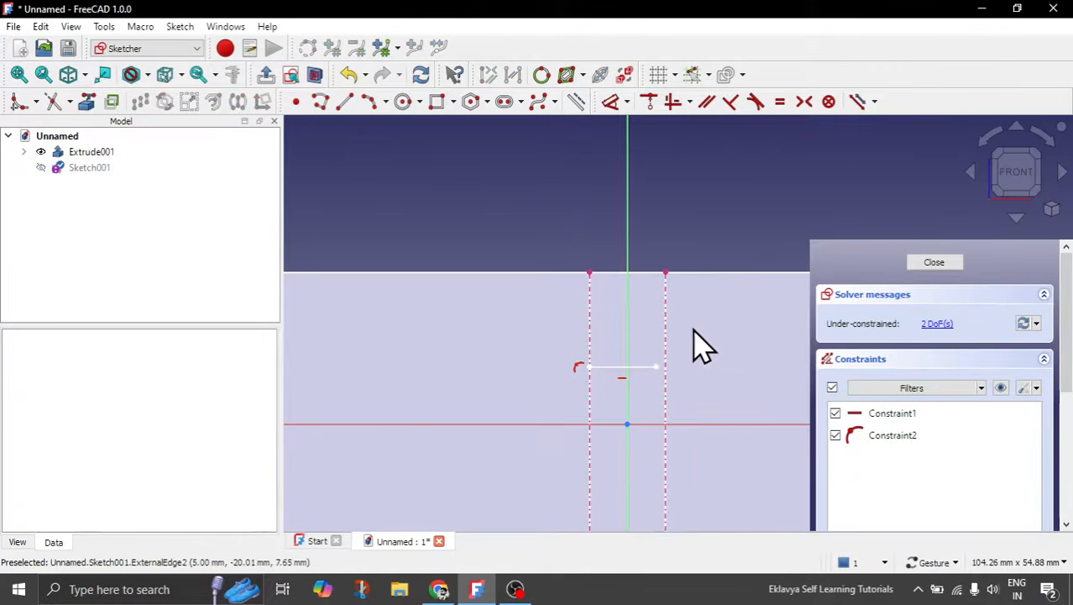
click(657, 366)
click(666, 358)
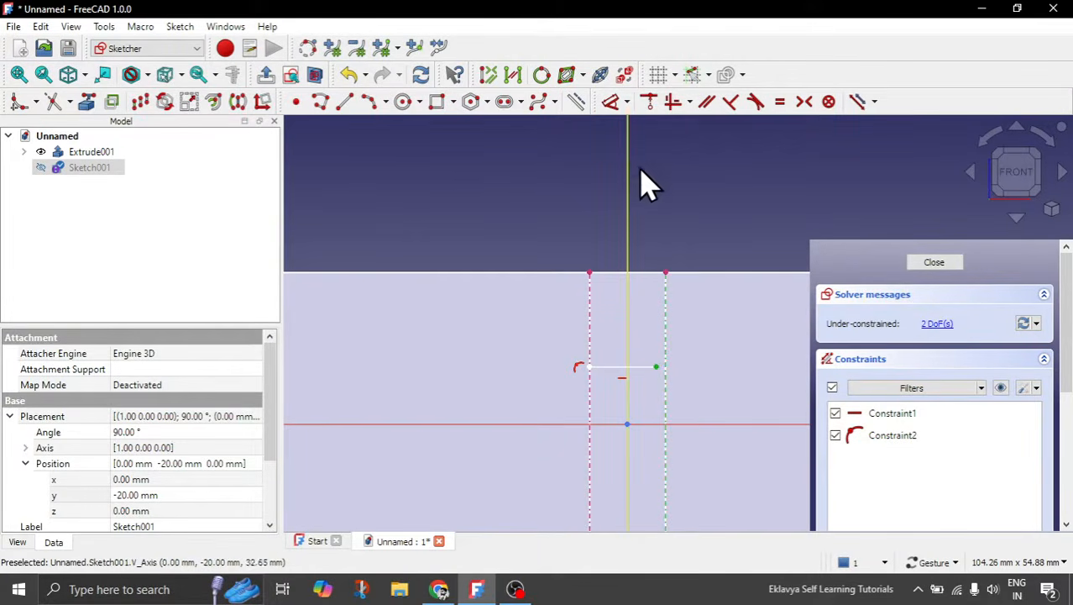
click(650, 102)
scroll(657, 346, down, 3)
scroll(644, 378, up, 3)
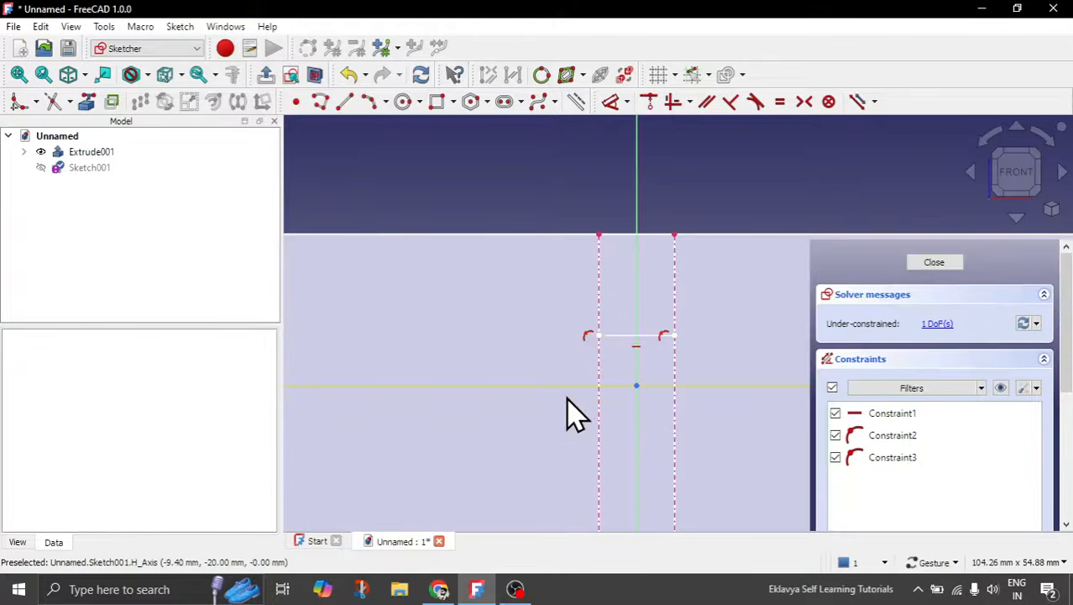
Draw a second horizontal line, 10 mm long, between the projected bridge edges, just below the first line and above the horizontal axis.
scroll(707, 331, down, 2)
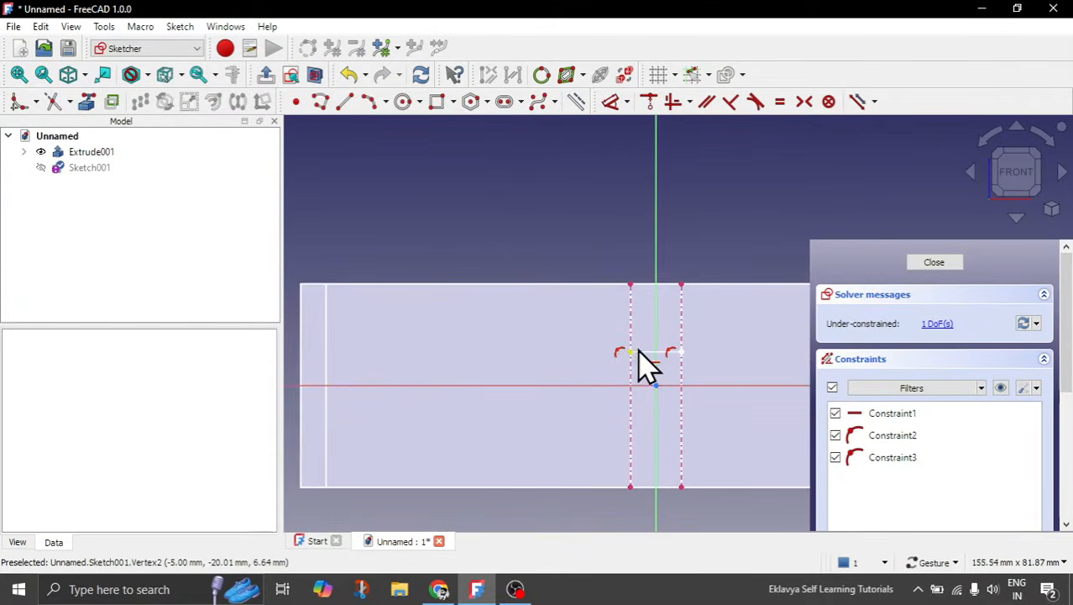
right_drag(643, 361, 643, 365)
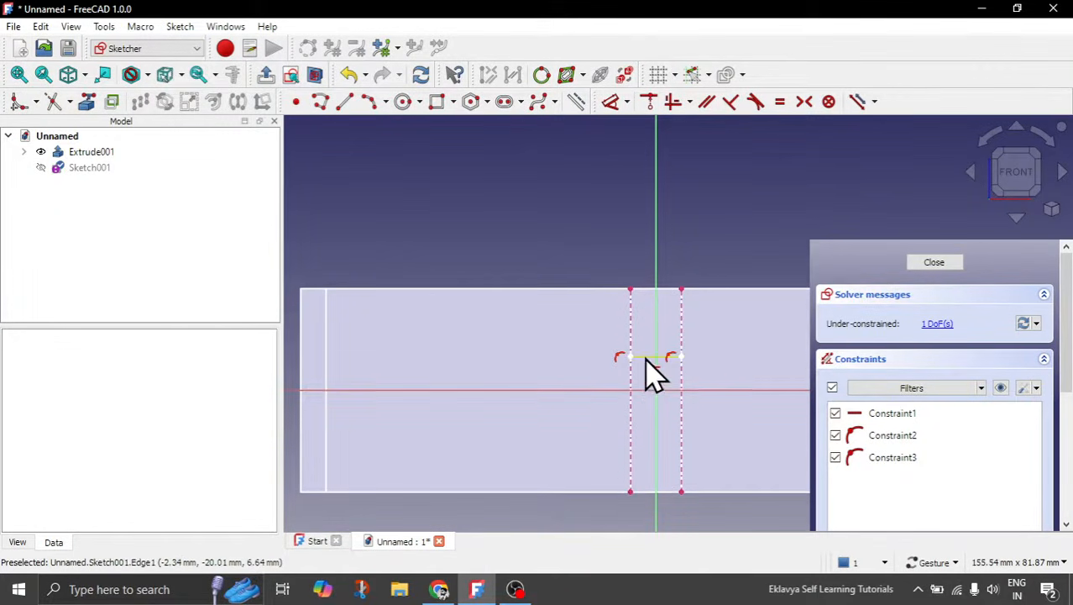
drag(644, 365, 643, 363)
click(348, 102)
scroll(682, 390, up, 4)
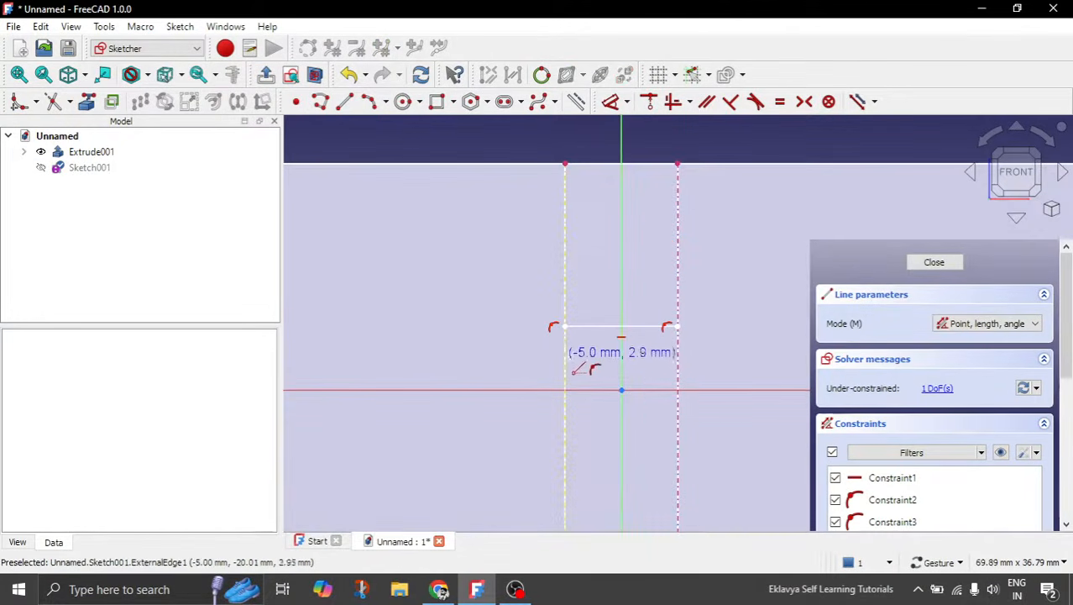
click(564, 363)
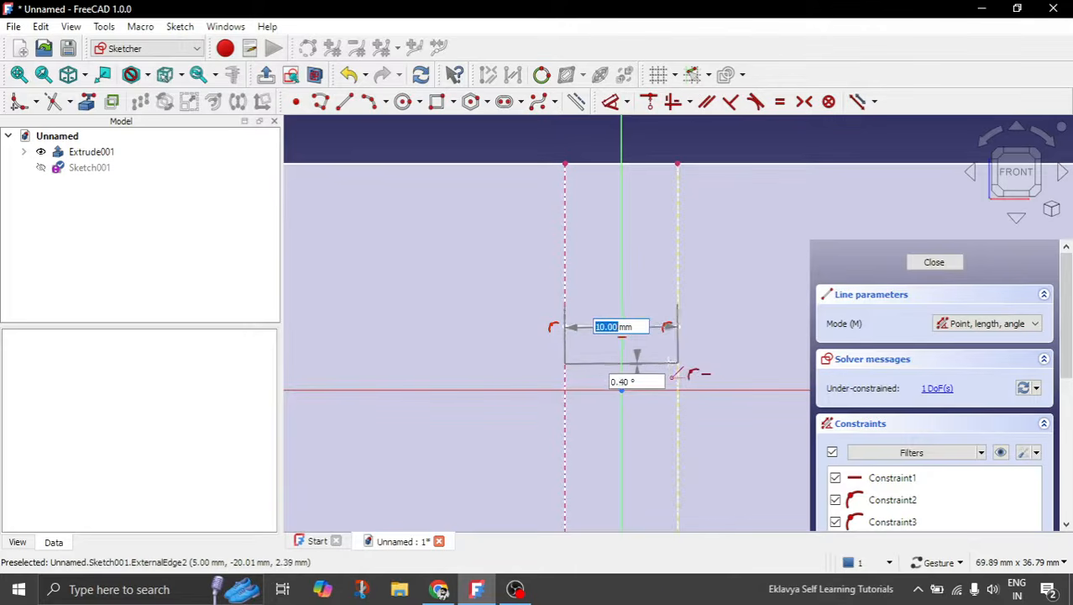
click(677, 363)
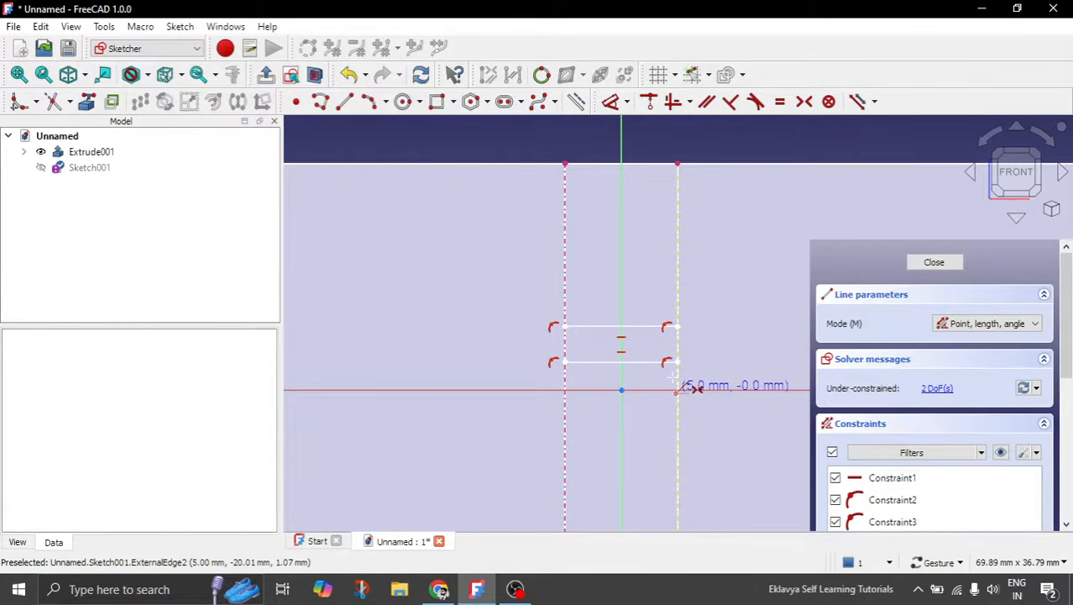
key(Escape)
Move both bridge lines slightly upward and constrain the vertical distance between their right endpoints to 5 mm.
drag(581, 328, 588, 318)
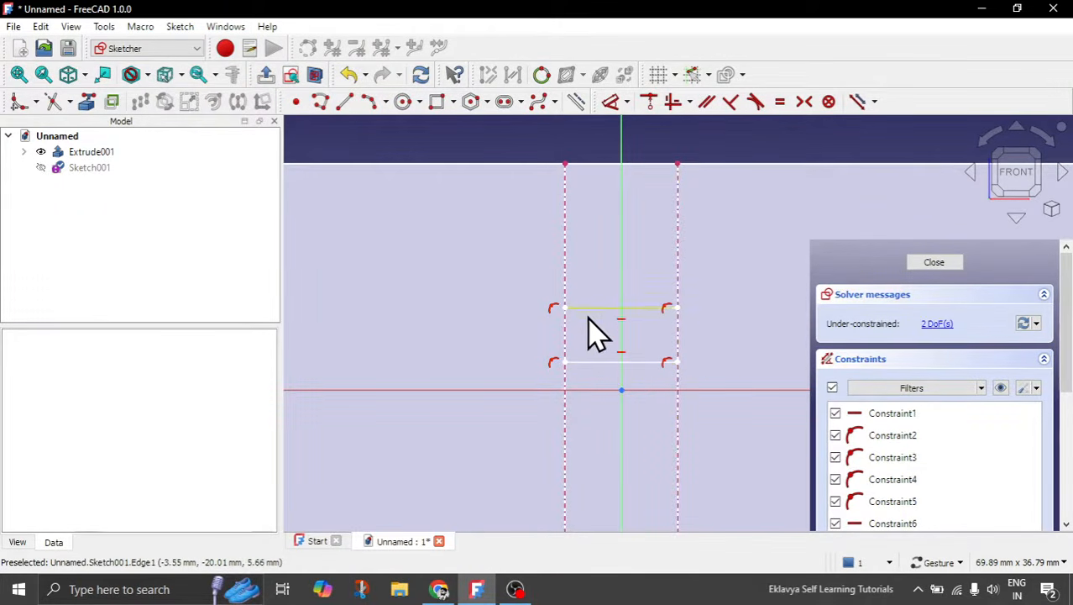
mouse_move(588, 362)
mouse_down()
mouse_move(589, 333)
mouse_move(591, 356)
mouse_up()
click(678, 356)
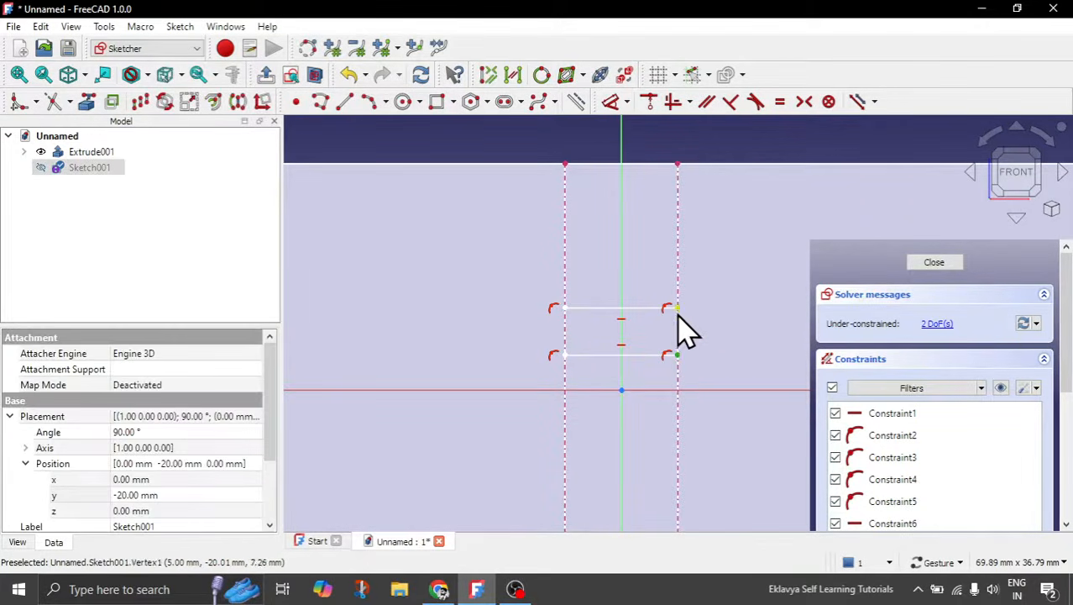
click(677, 310)
click(613, 102)
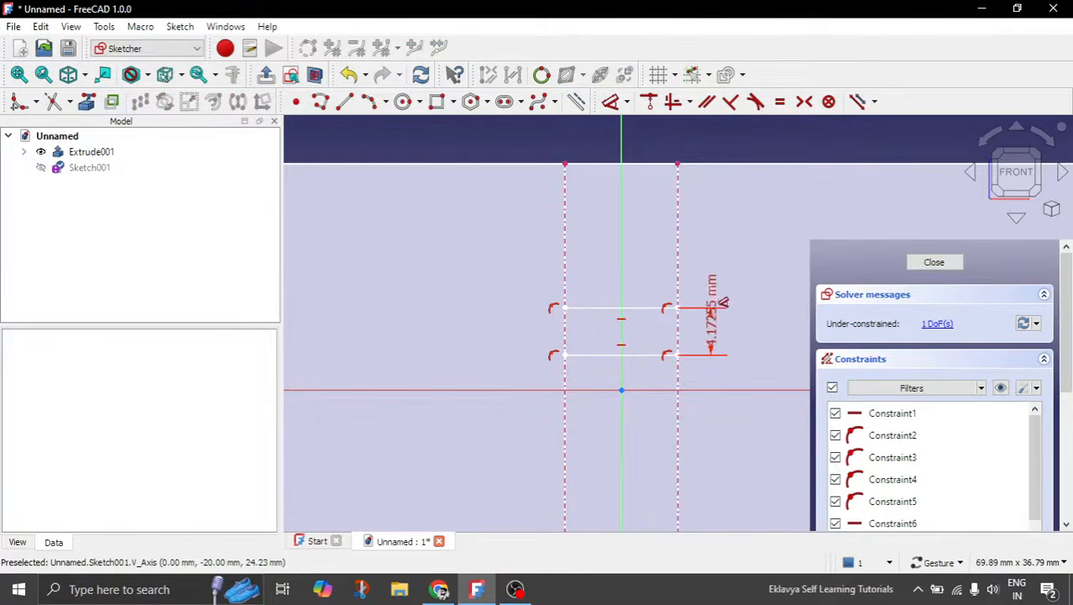
click(722, 279)
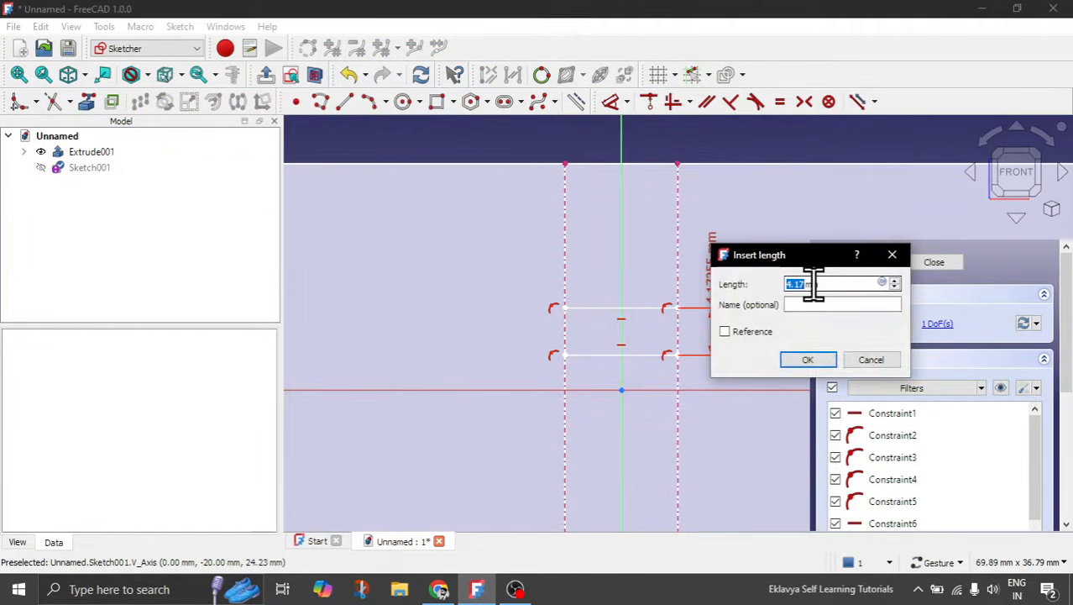
text(5)
click(807, 360)
scroll(555, 331, down, 3)
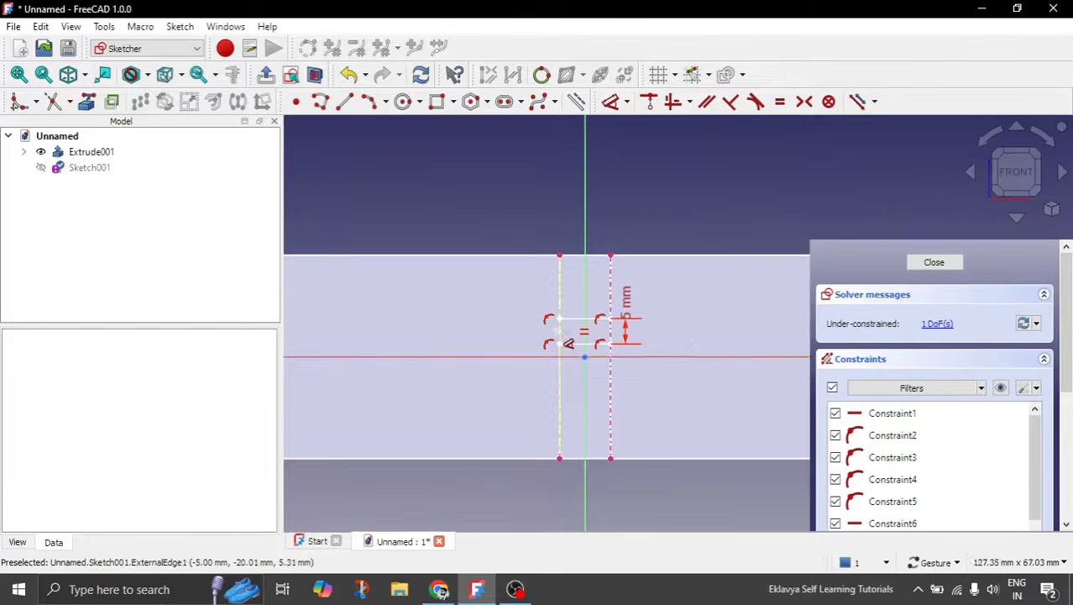
scroll(709, 351, down, 2)
right_click(691, 339)
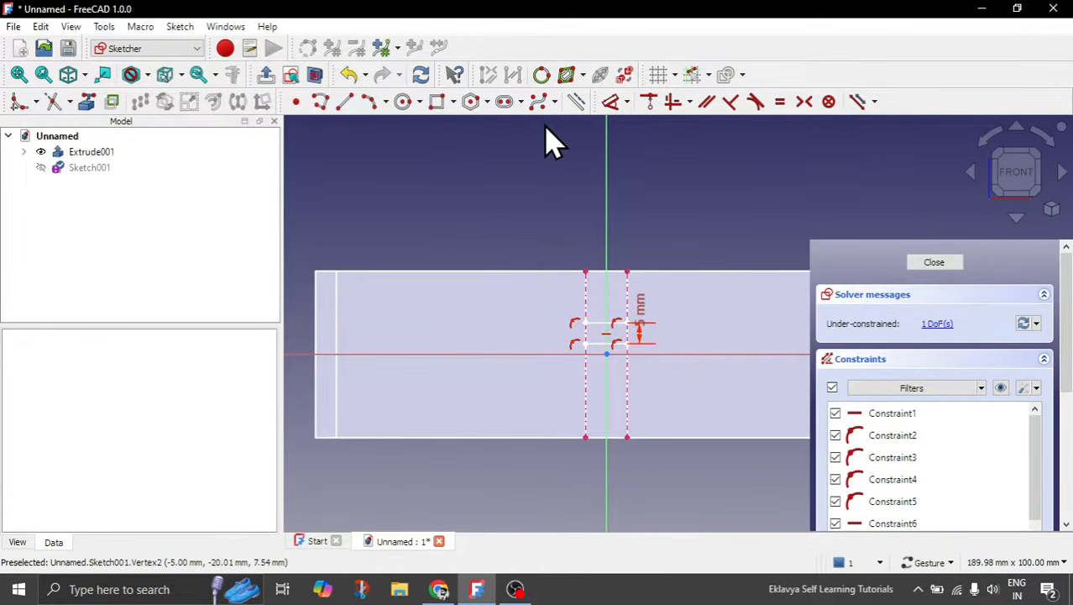
Draw a three-point arc from the upper bridge line's left endpoint to near the left lens area's upper outer corner, bulging upward.
click(374, 105)
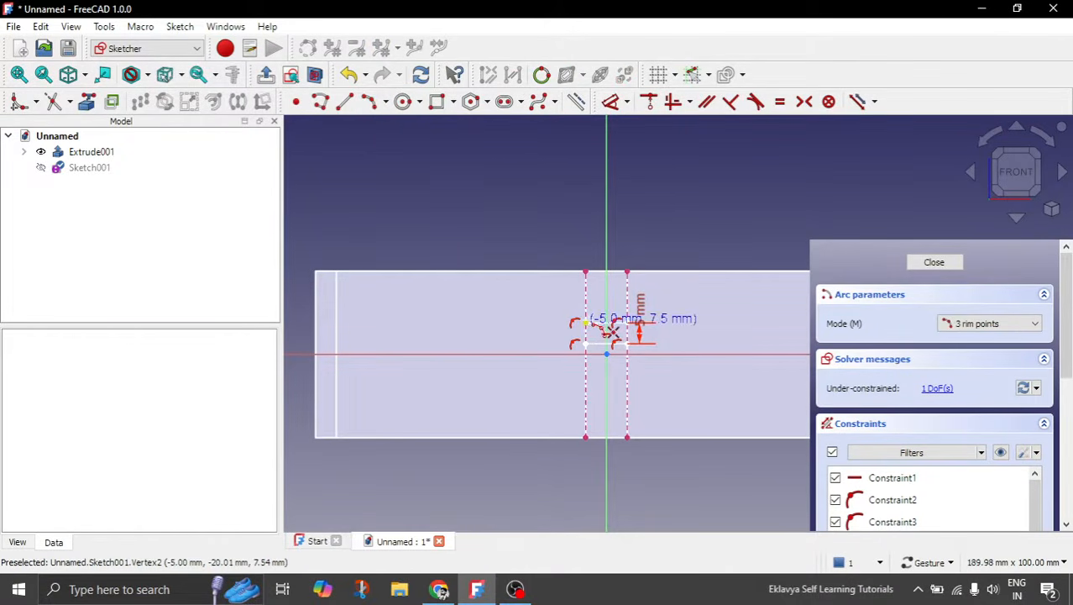
click(585, 321)
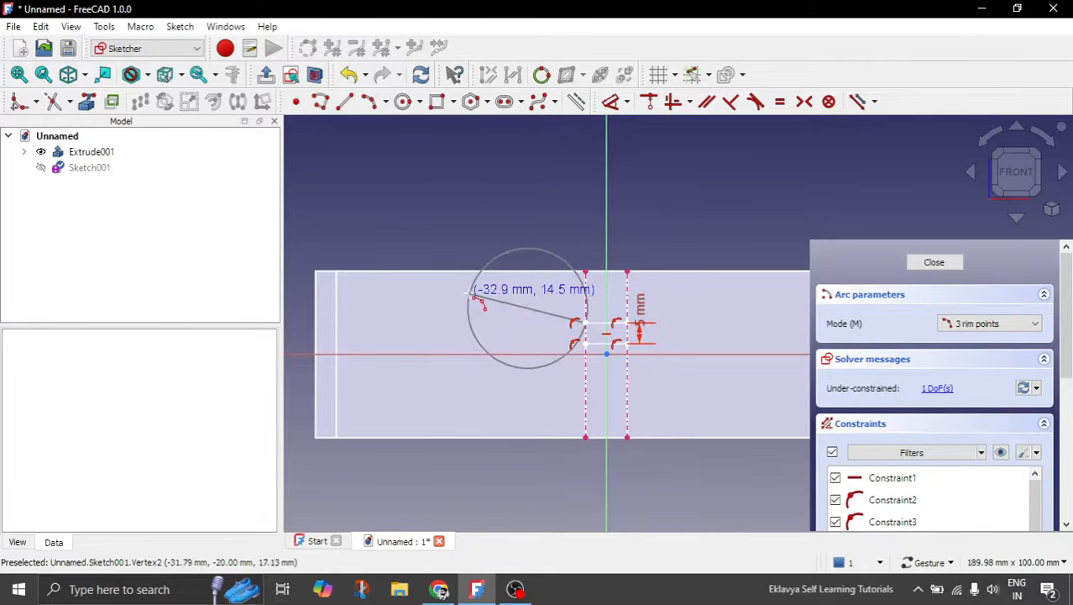
click(474, 287)
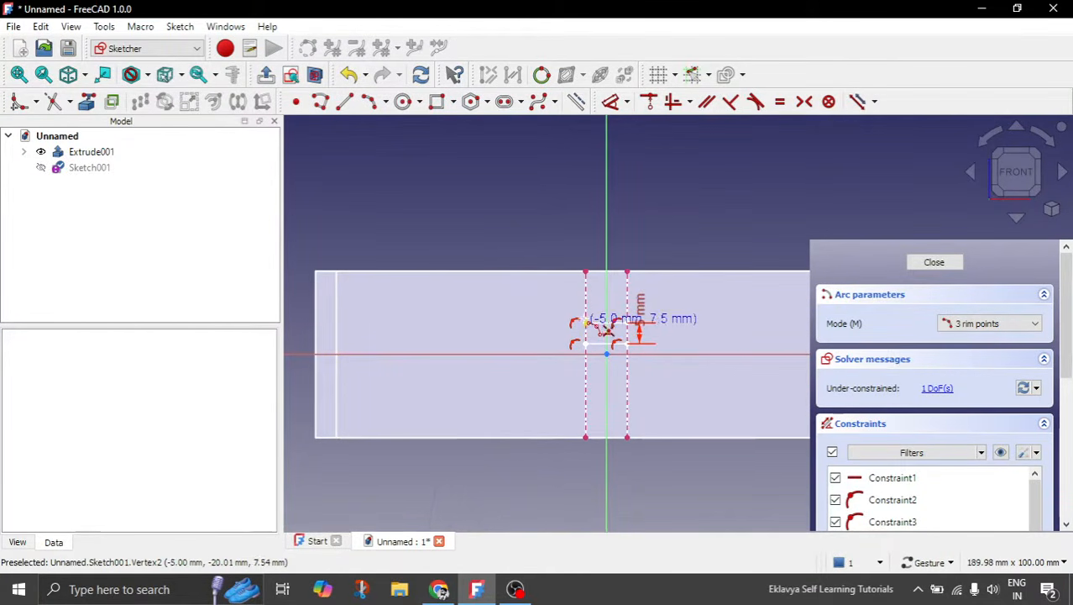
click(347, 288)
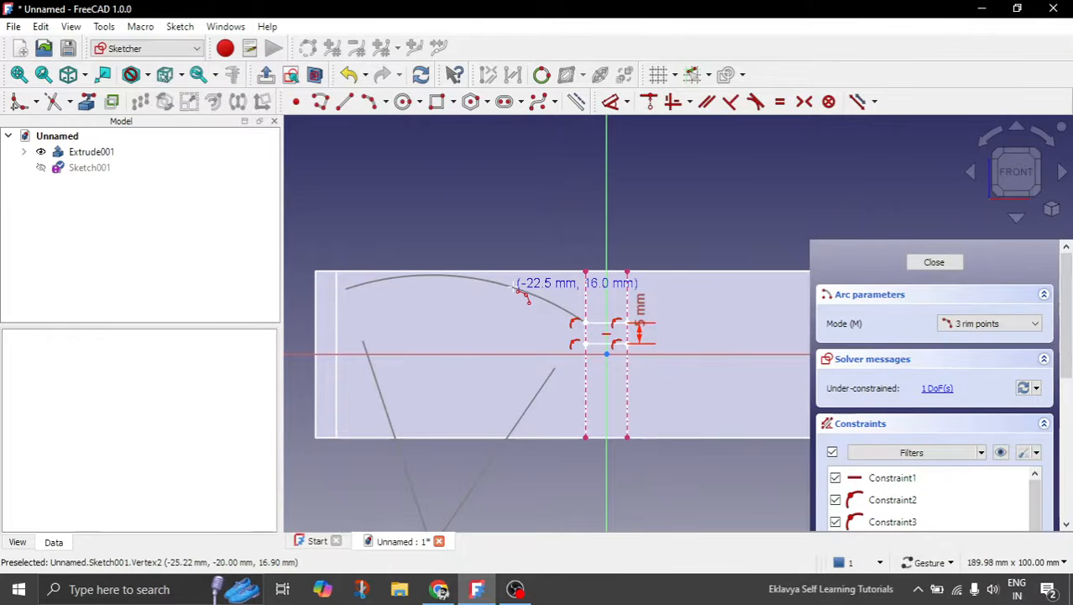
click(517, 286)
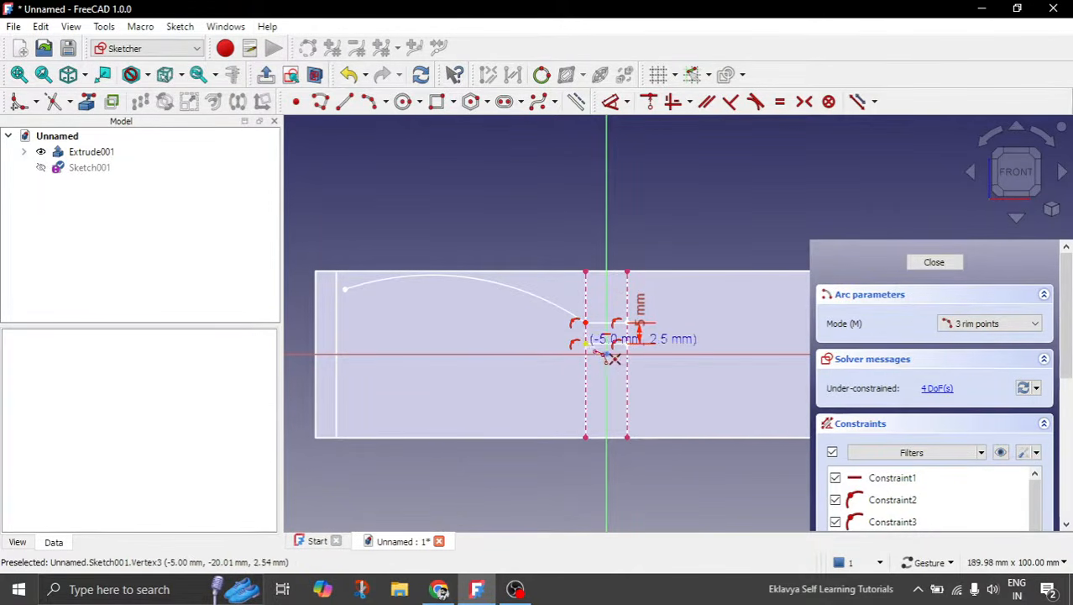
click(588, 344)
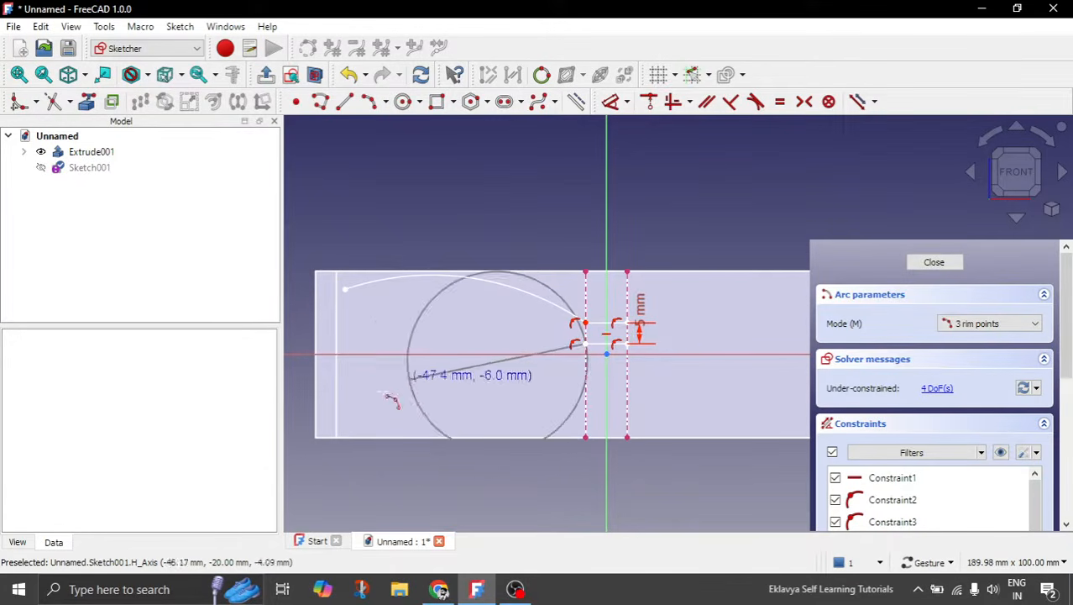
click(346, 431)
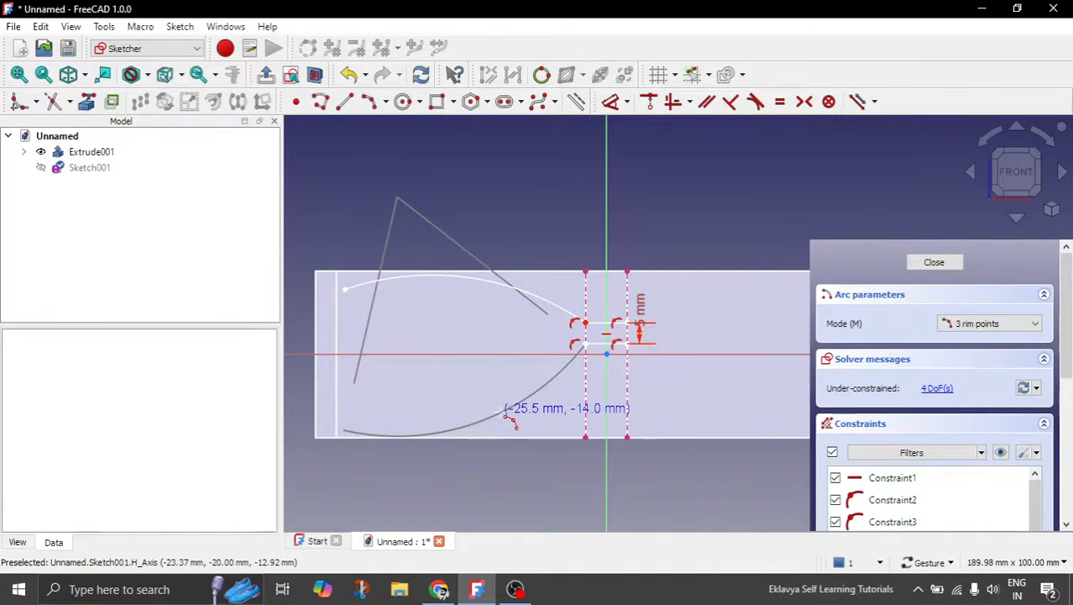
click(504, 335)
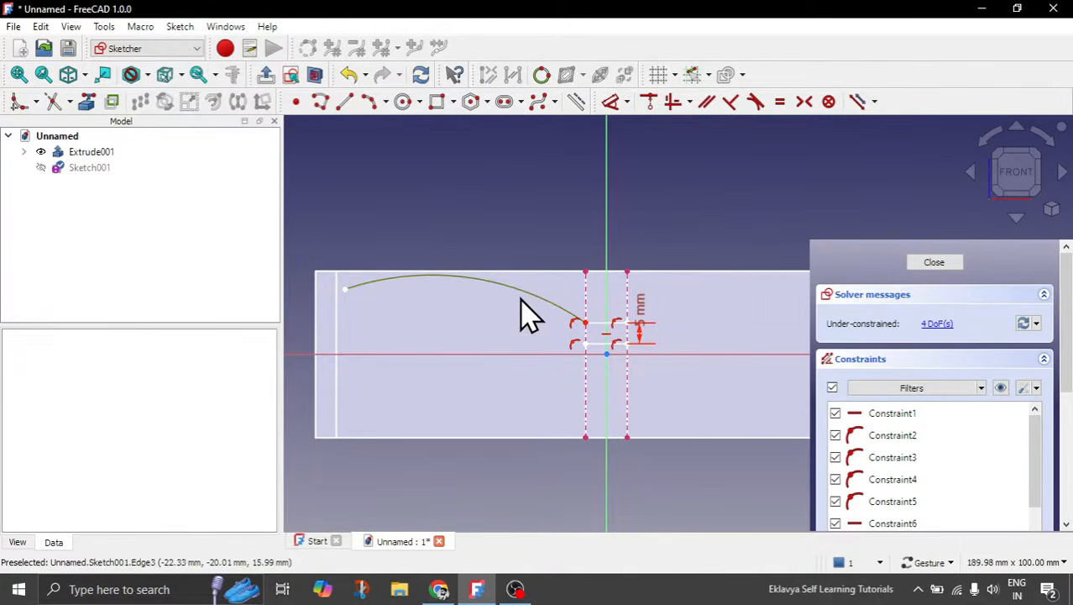
Delete the upper three-point arc of the left lens outline.
click(518, 295)
key(Delete)
Draw a B-spline by knots from the upper bridge line's left endpoint around the left lens area to the lower bridge line's left endpoint.
click(554, 102)
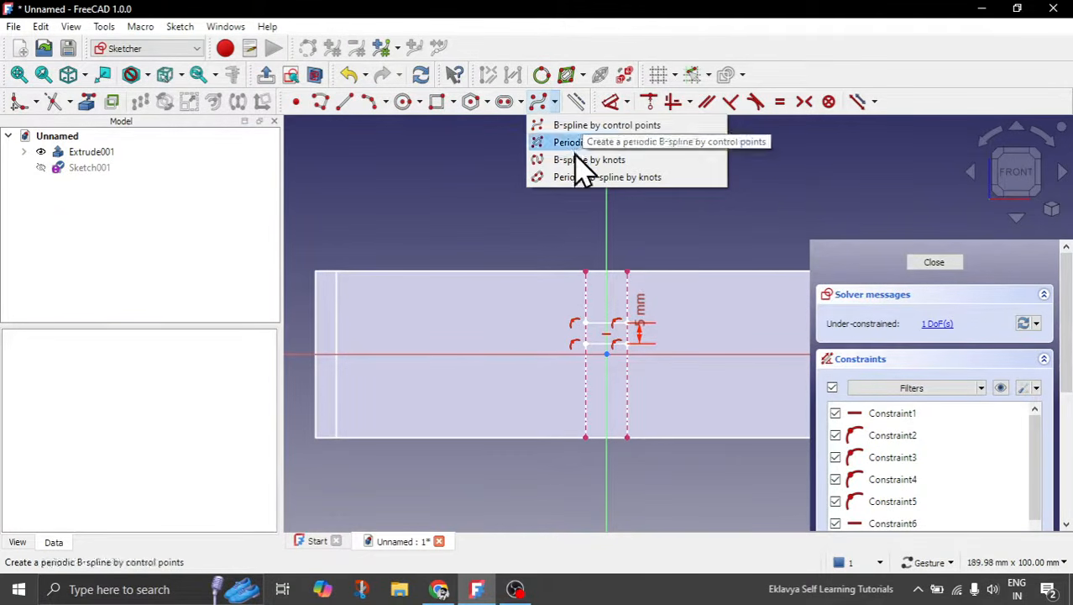
click(586, 321)
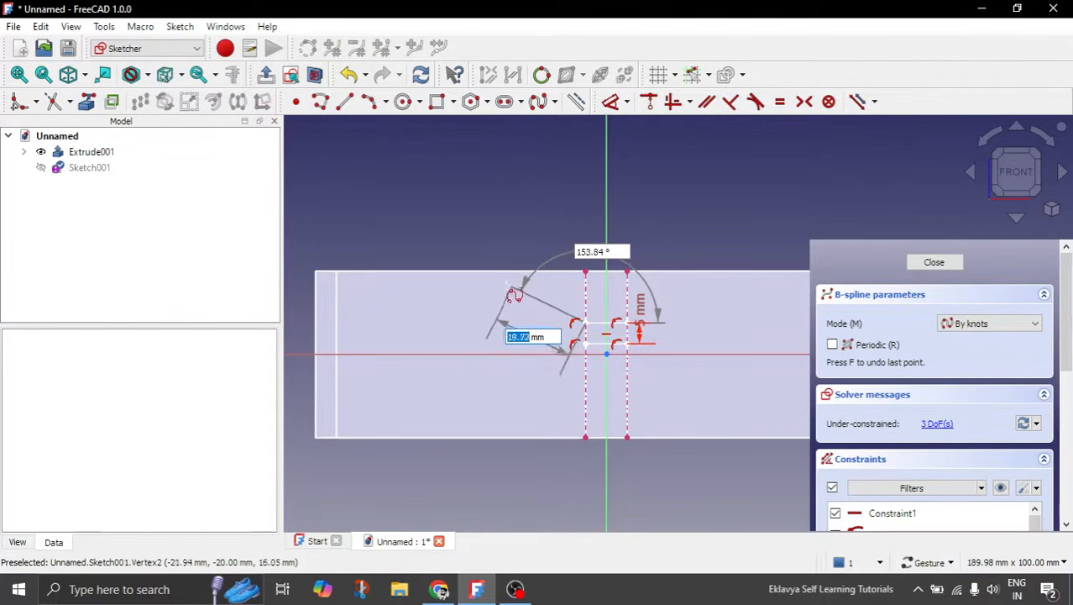
click(480, 285)
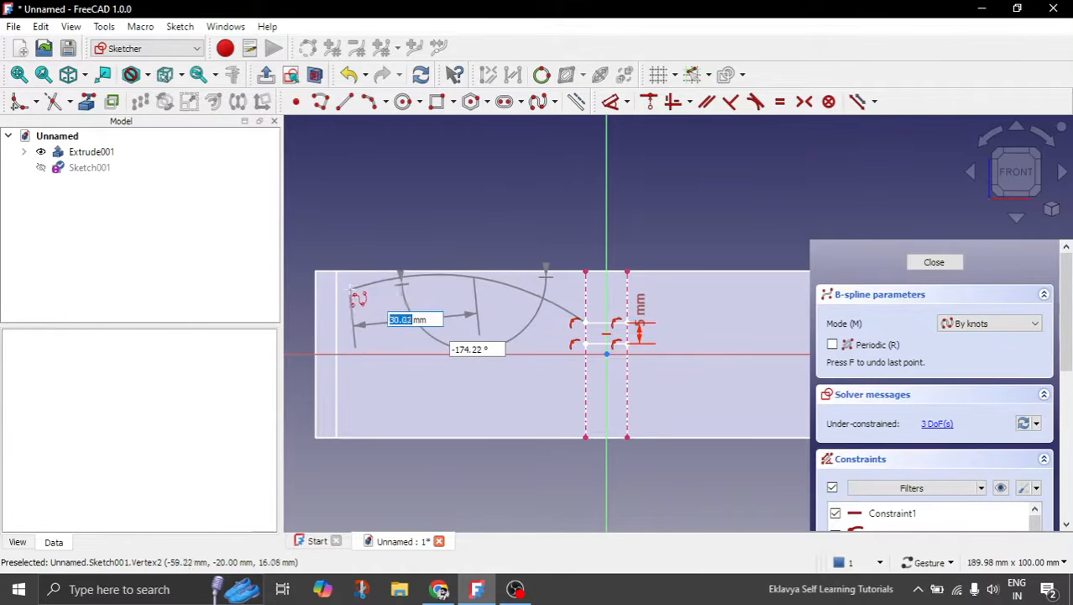
click(349, 287)
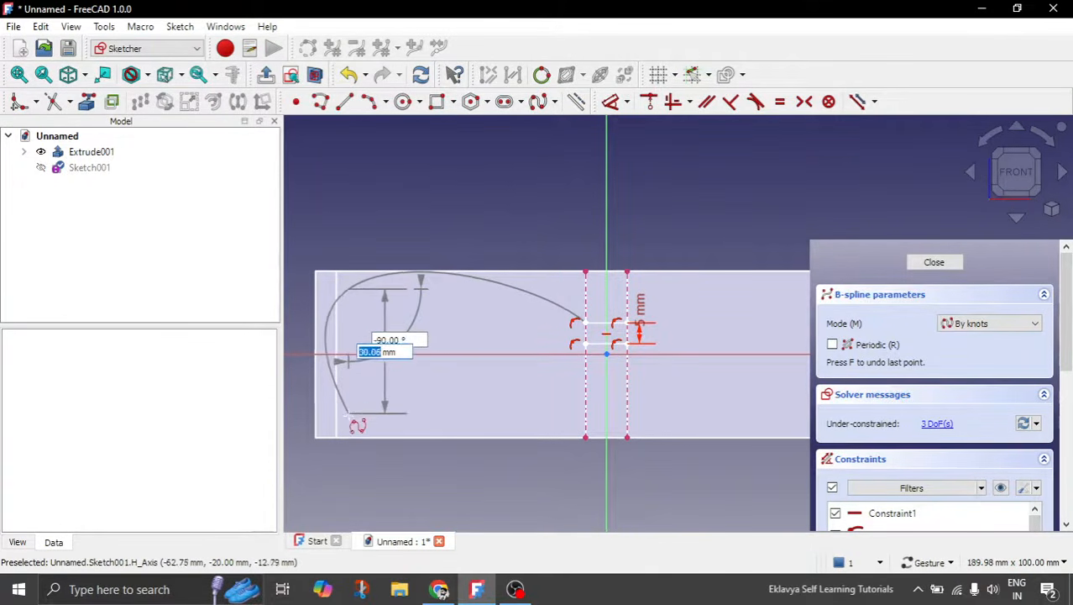
click(353, 424)
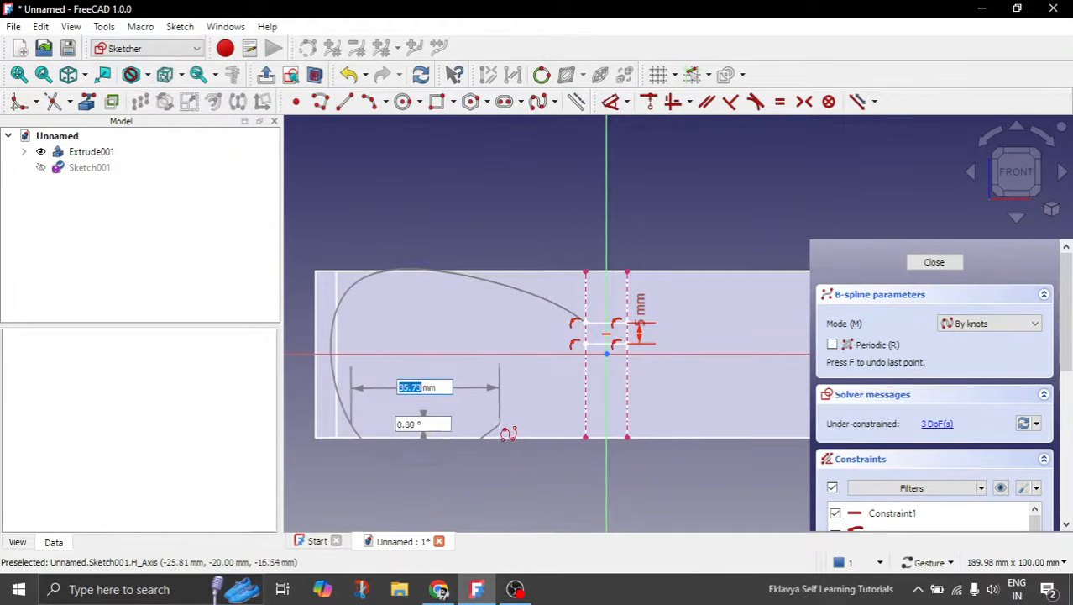
click(508, 424)
click(604, 353)
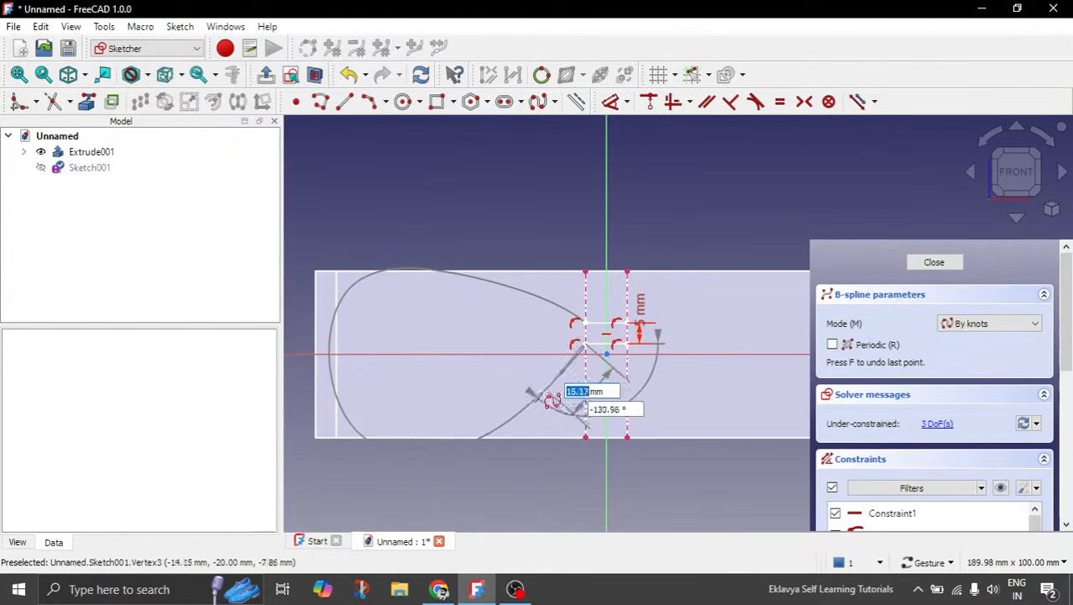
right_click(515, 389)
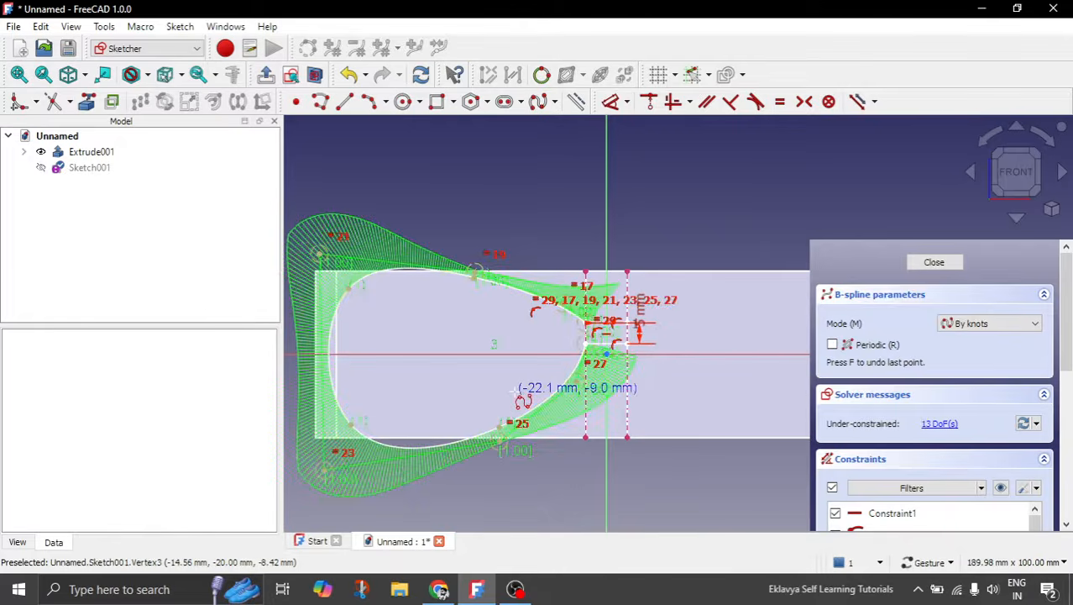
right_click(515, 391)
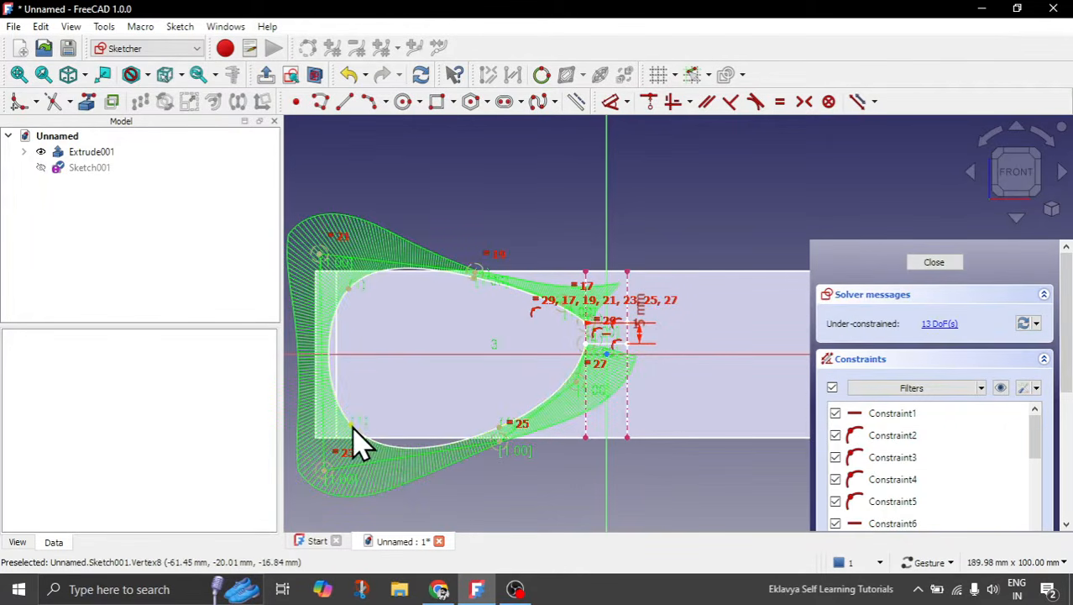
Reshape the left lens B-spline by moving its lower and upper knots so the curve fits within the frame's height.
drag(352, 425, 385, 424)
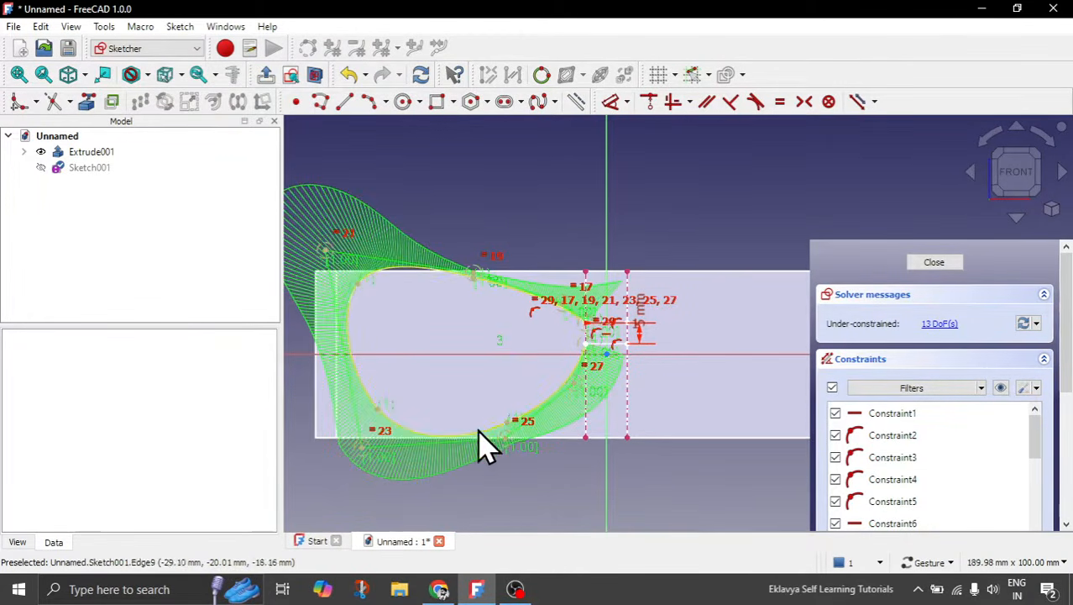
drag(508, 429, 499, 413)
scroll(455, 327, up, 2)
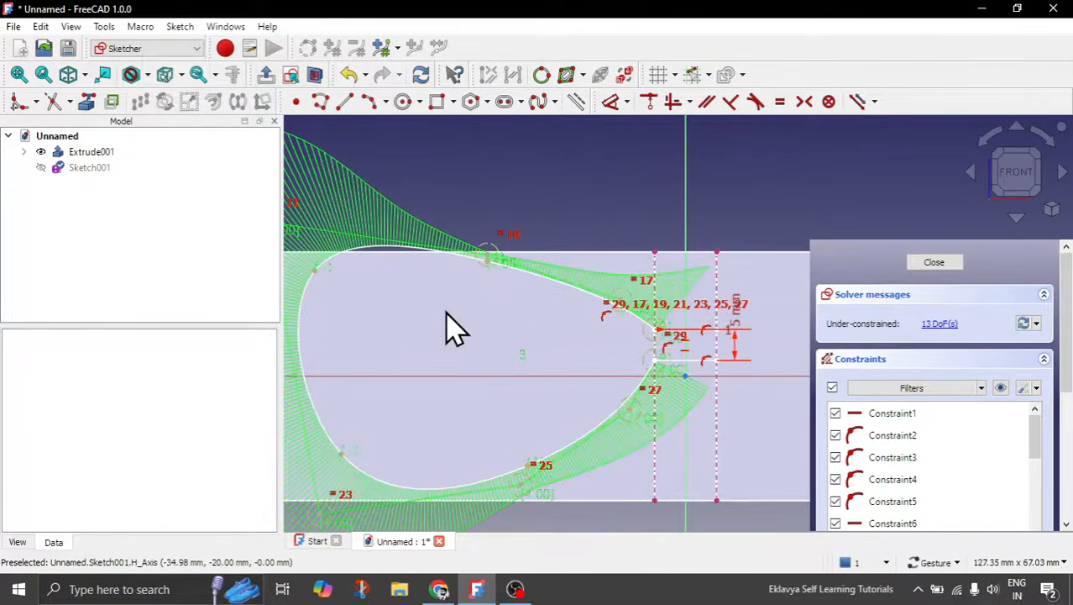
drag(486, 267, 551, 283)
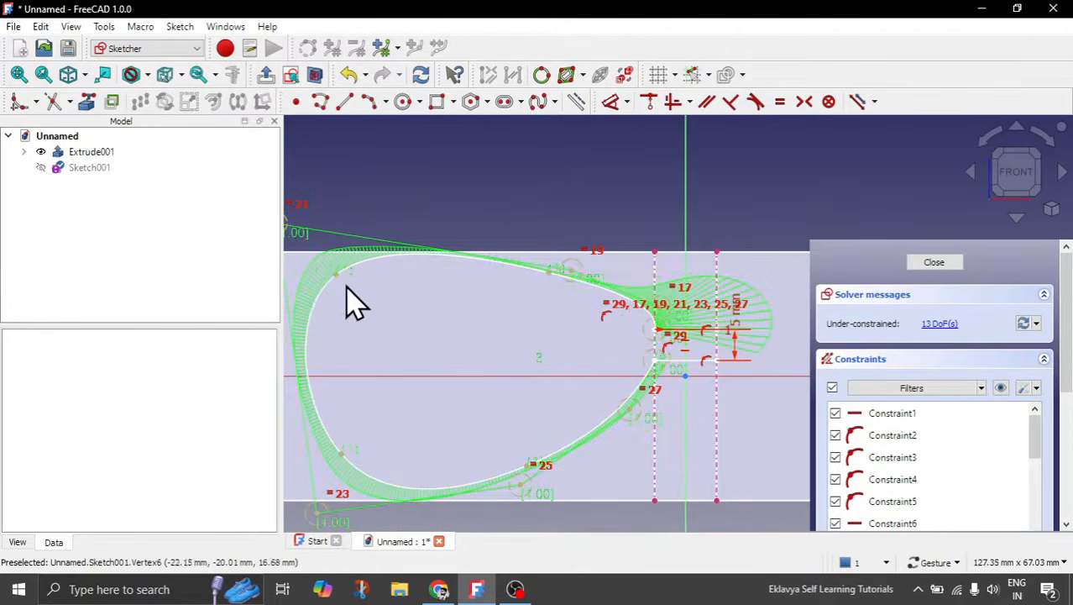
scroll(478, 314, down, 2)
scroll(483, 317, up, 2)
mouse_move(386, 292)
mouse_down()
mouse_move(364, 300)
mouse_move(360, 287)
mouse_move(378, 282)
mouse_move(371, 298)
mouse_move(372, 283)
mouse_up()
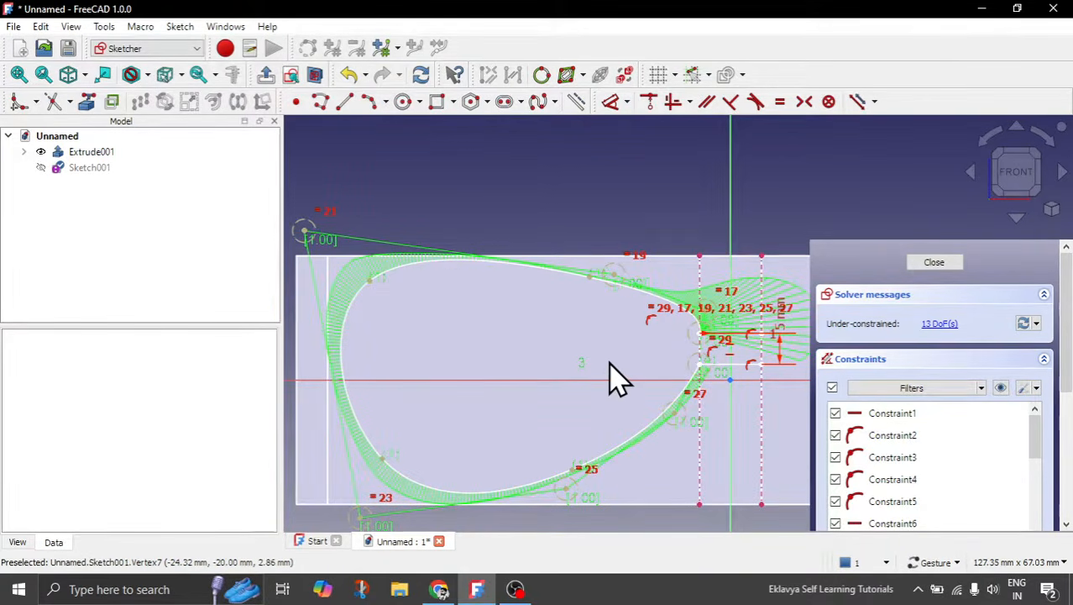
Delete the B-spline around the left lens area.
scroll(613, 378, down, 2)
scroll(441, 360, up, 2)
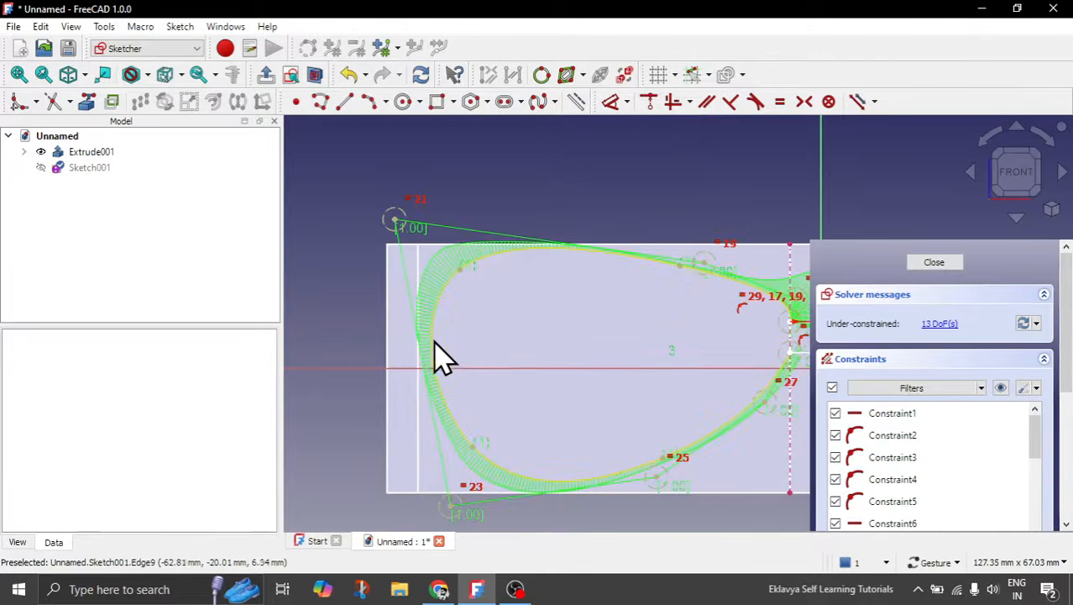
scroll(403, 349, down, 1)
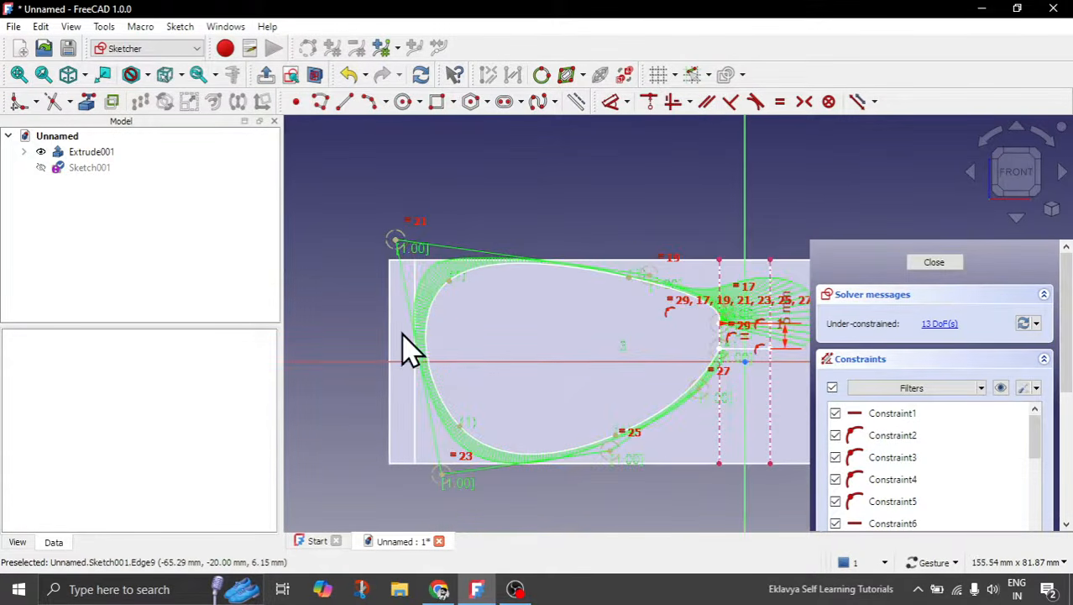
click(582, 271)
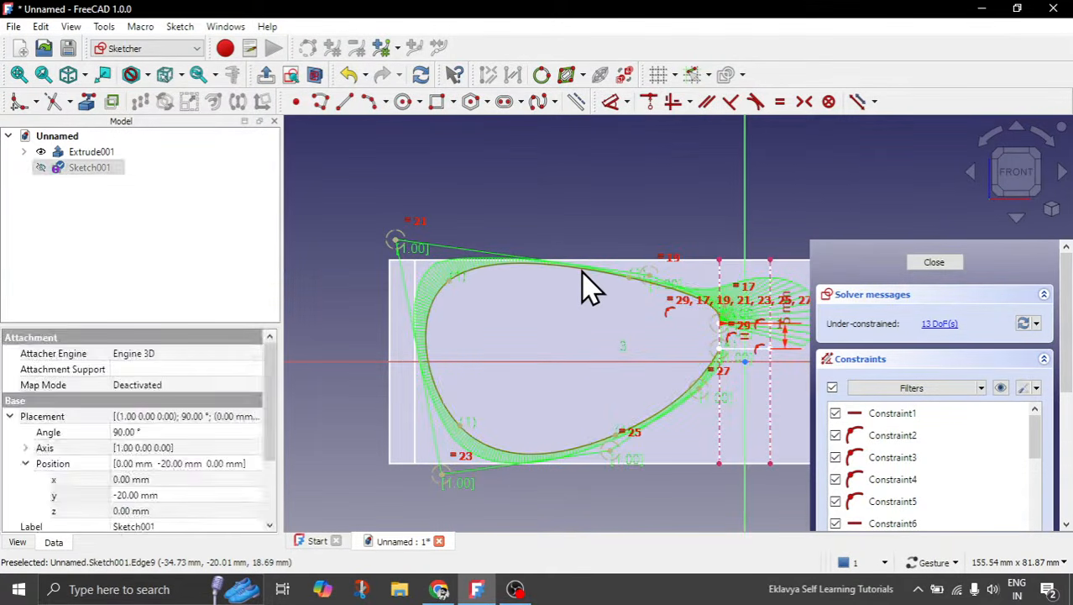
key(Delete)
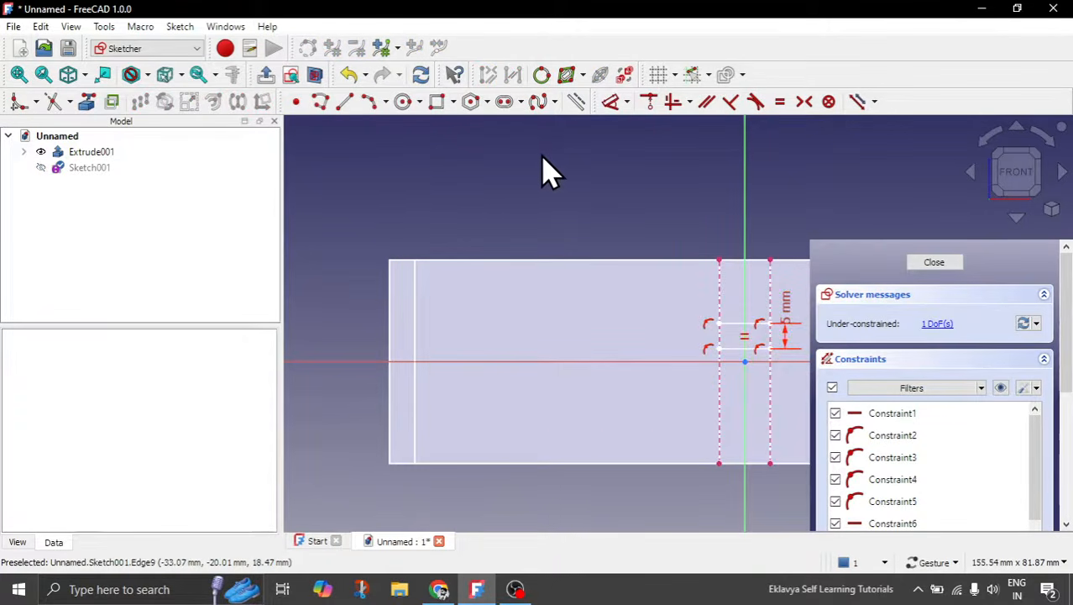
Draw an upward-bulging B-spline by knots from the upper bridge line's left endpoint to a point just inside the frame's left end.
click(538, 101)
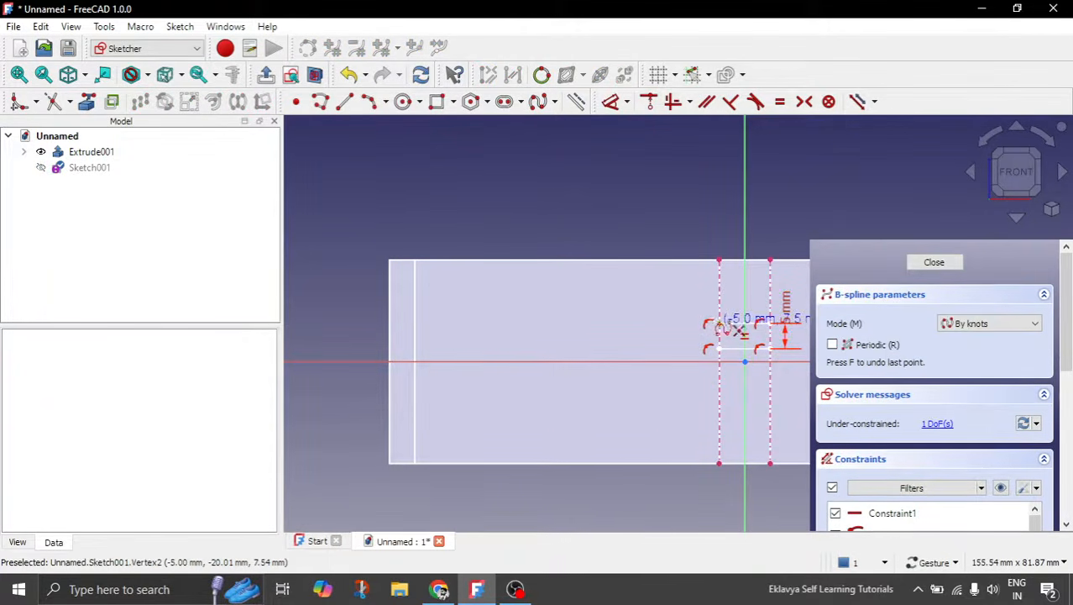
click(688, 281)
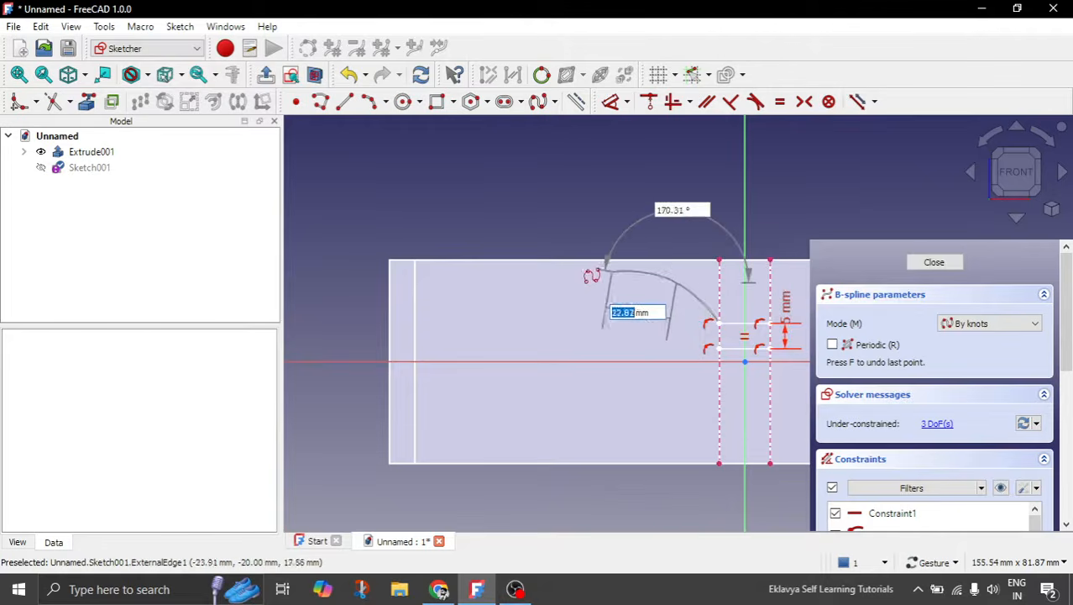
click(566, 269)
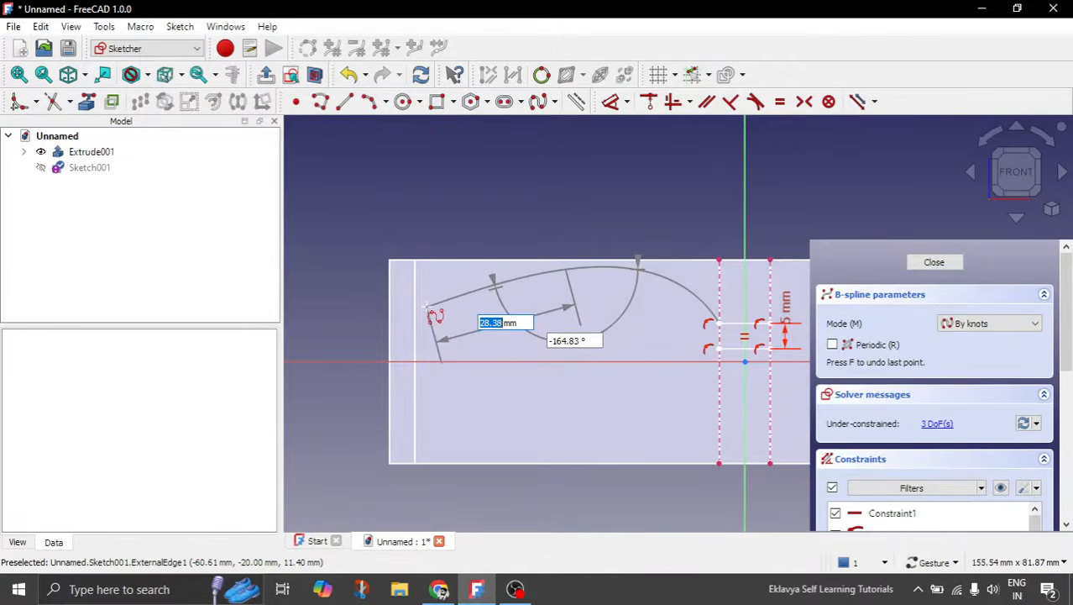
click(426, 306)
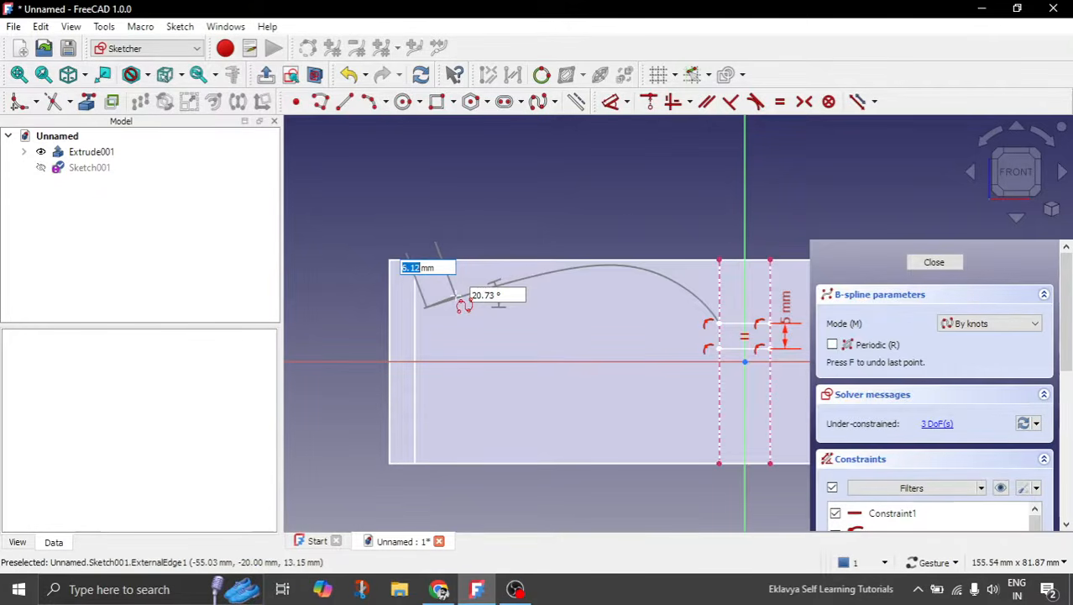
right_click(464, 305)
Draw an open tab from the B-spline's outer end: a line about 6 mm outward, about 5 mm down, and about 6 mm back inward.
click(344, 102)
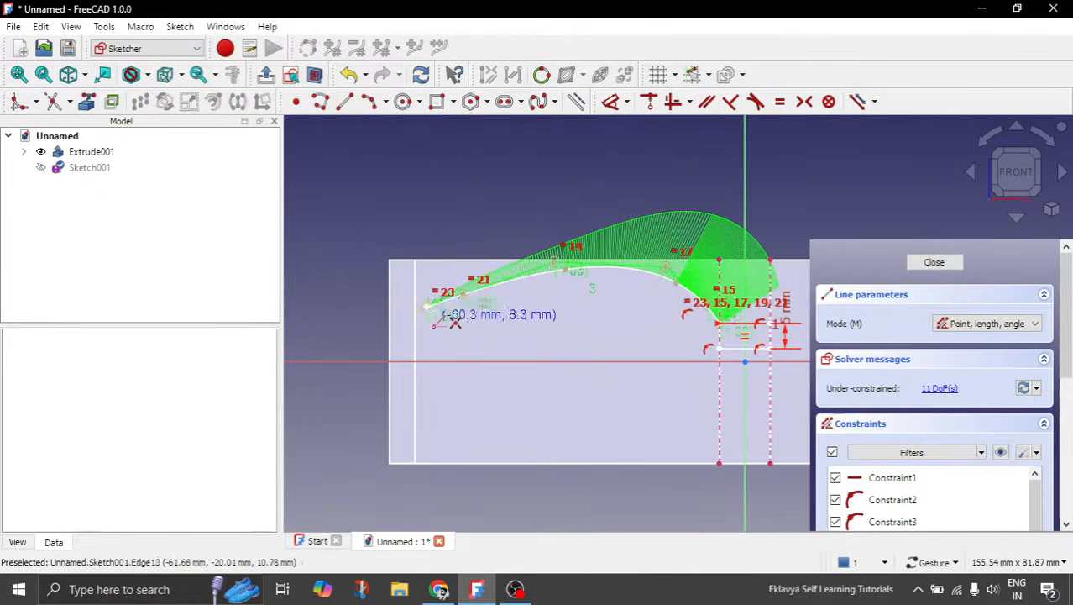
scroll(430, 305, up, 3)
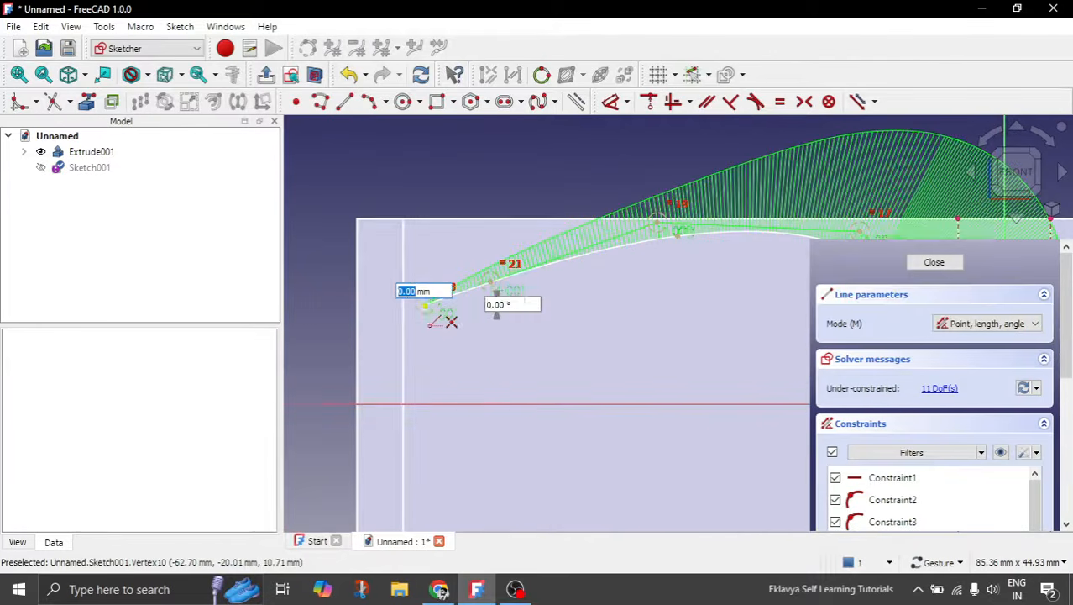
click(428, 304)
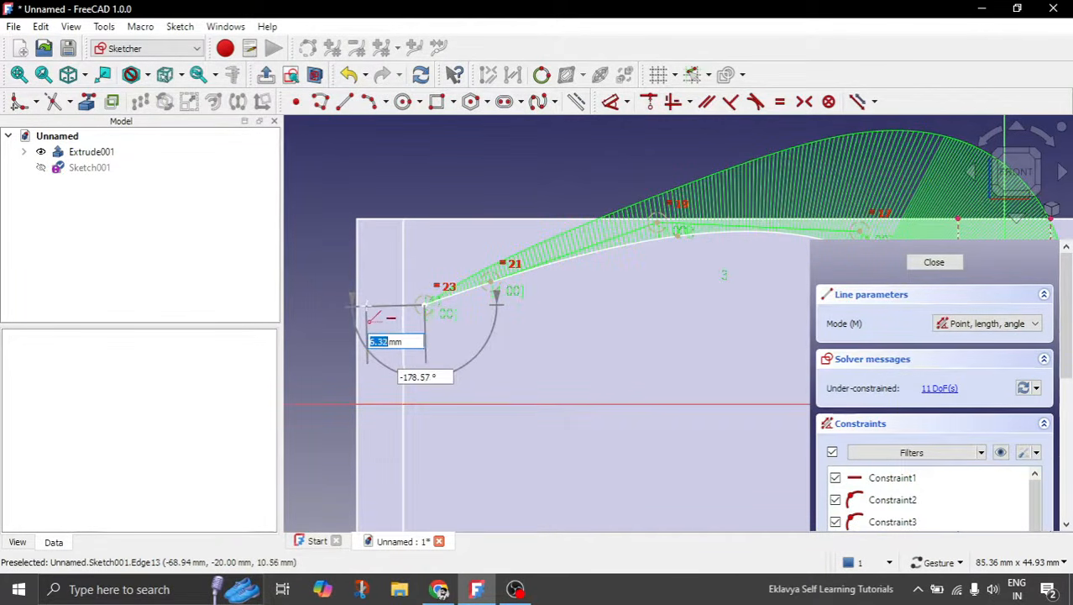
click(367, 307)
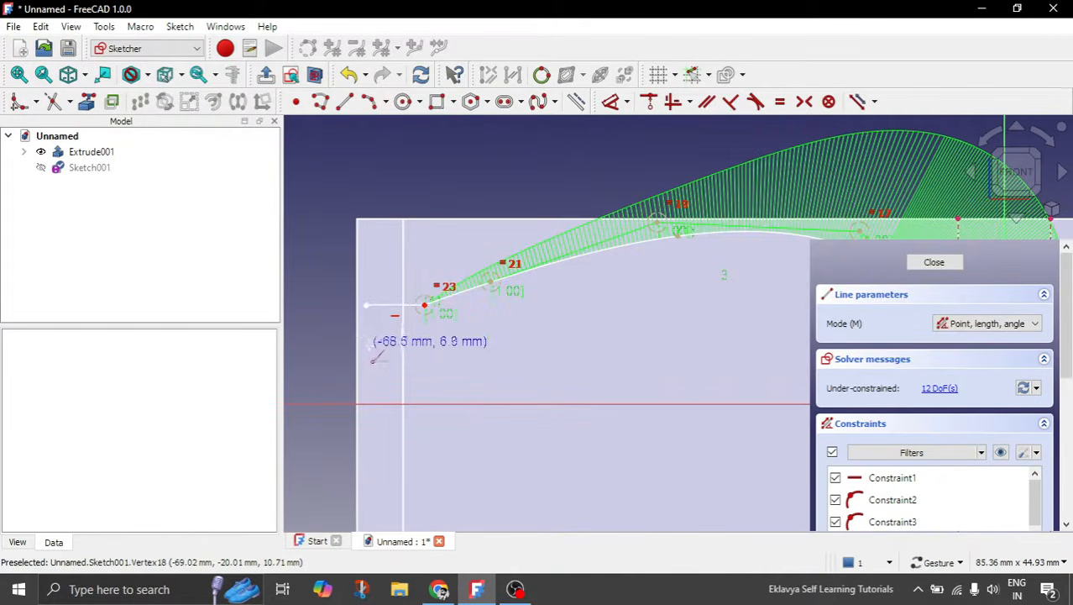
click(367, 305)
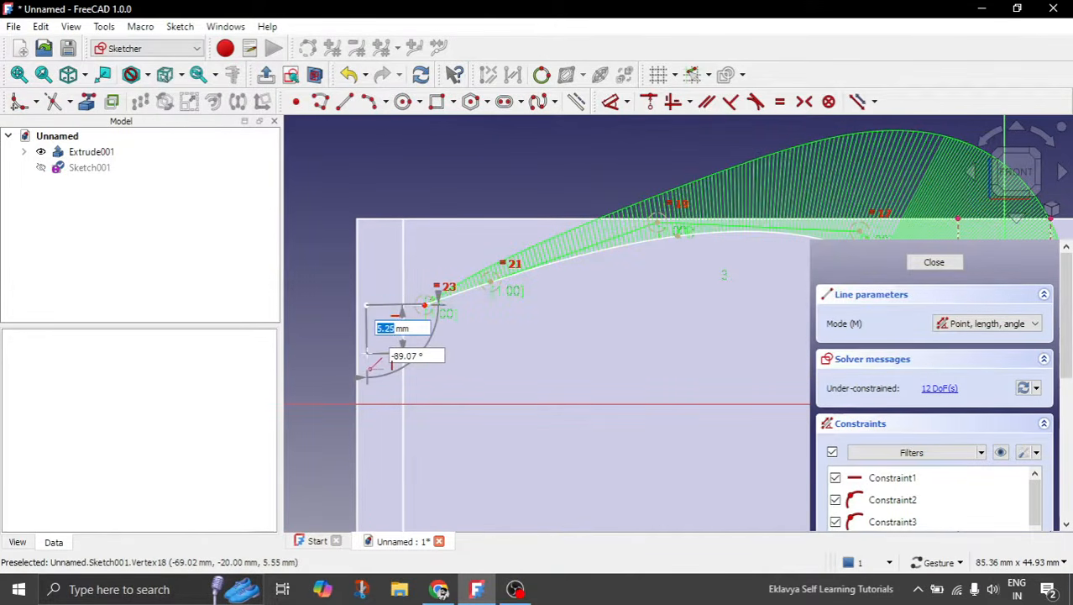
click(367, 354)
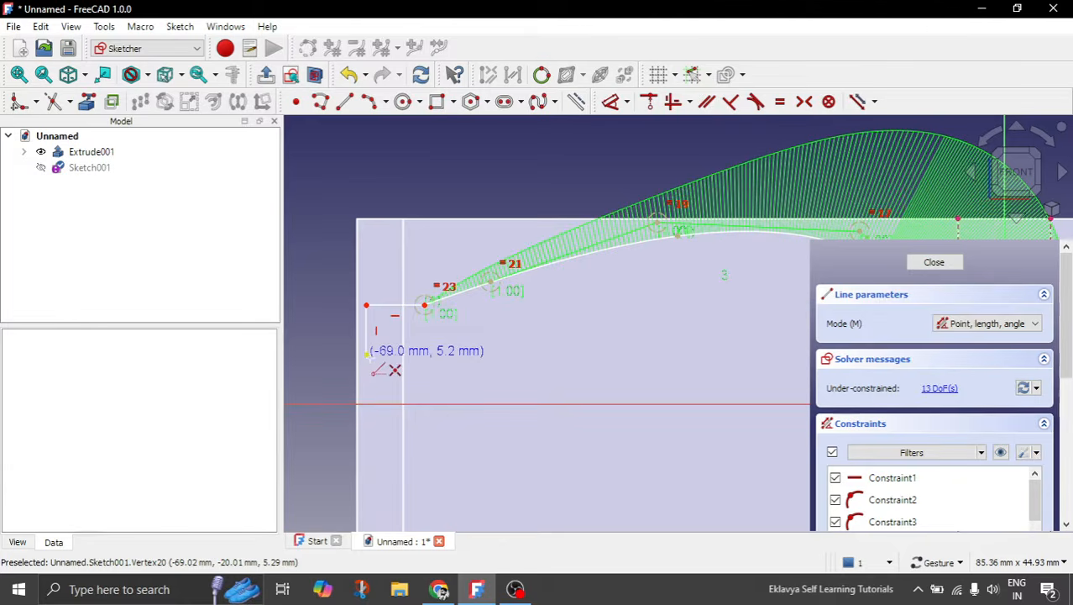
click(367, 353)
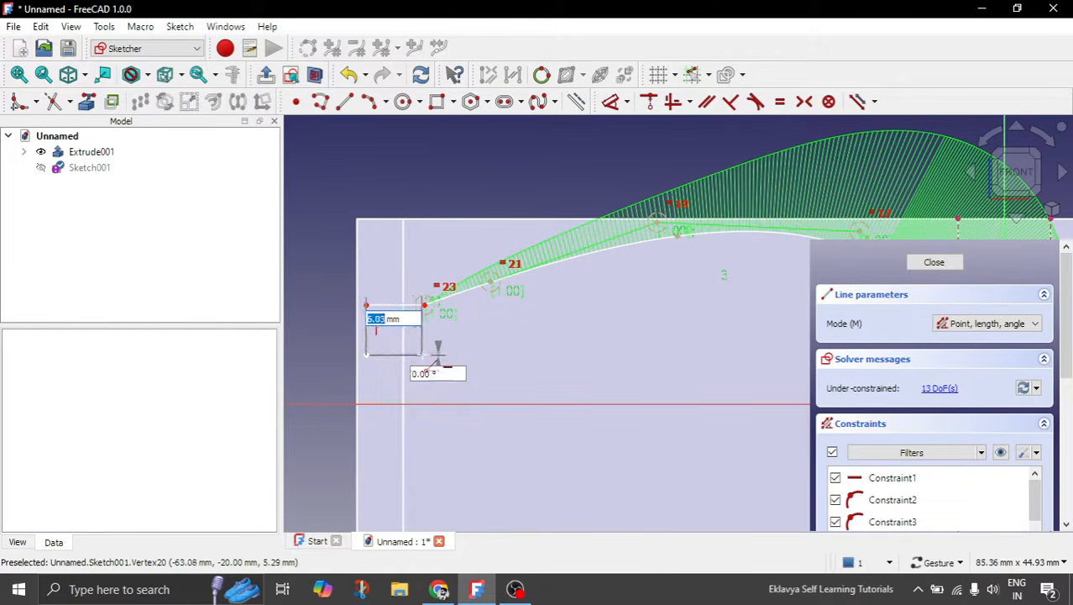
click(422, 354)
right_click(424, 357)
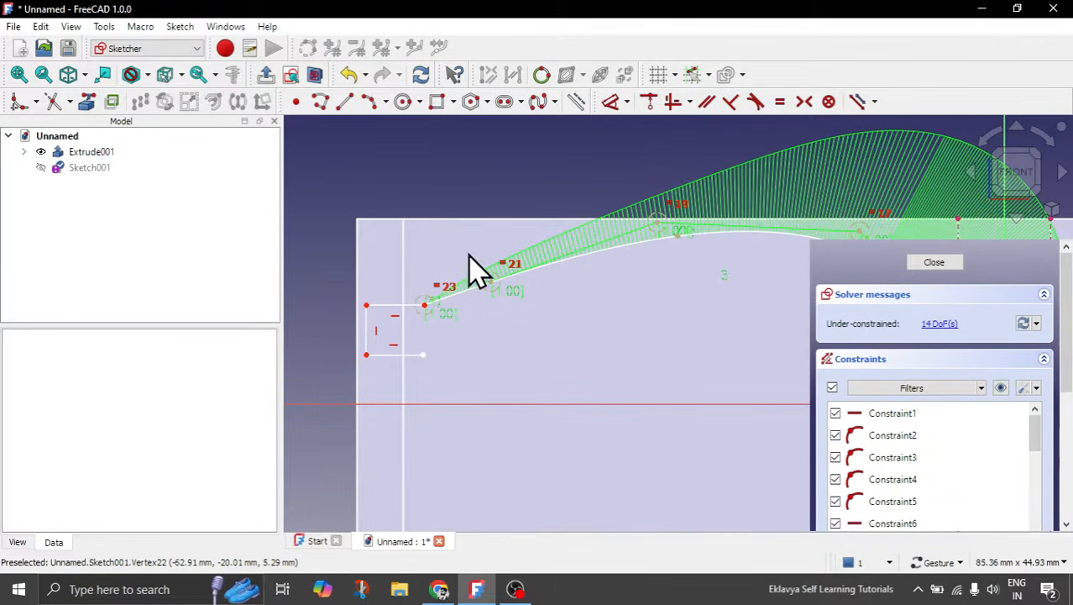
Draw a lower B-spline by knots from the tab's lower inner endpoint around the lens underside to the lower bridge line's left endpoint.
click(538, 101)
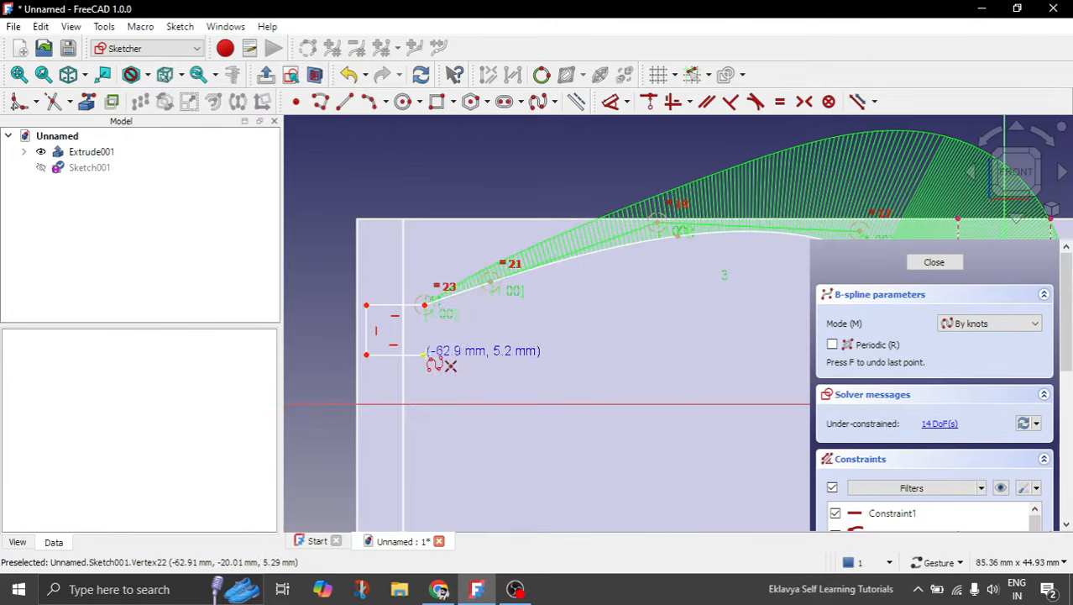
click(423, 354)
scroll(390, 294, down, 4)
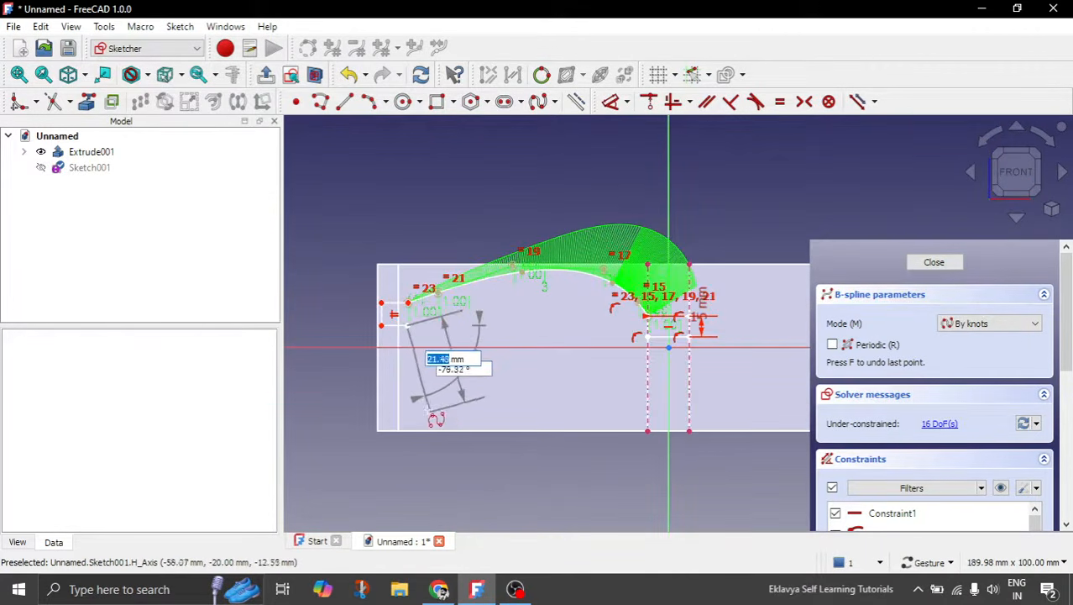
click(427, 411)
click(521, 416)
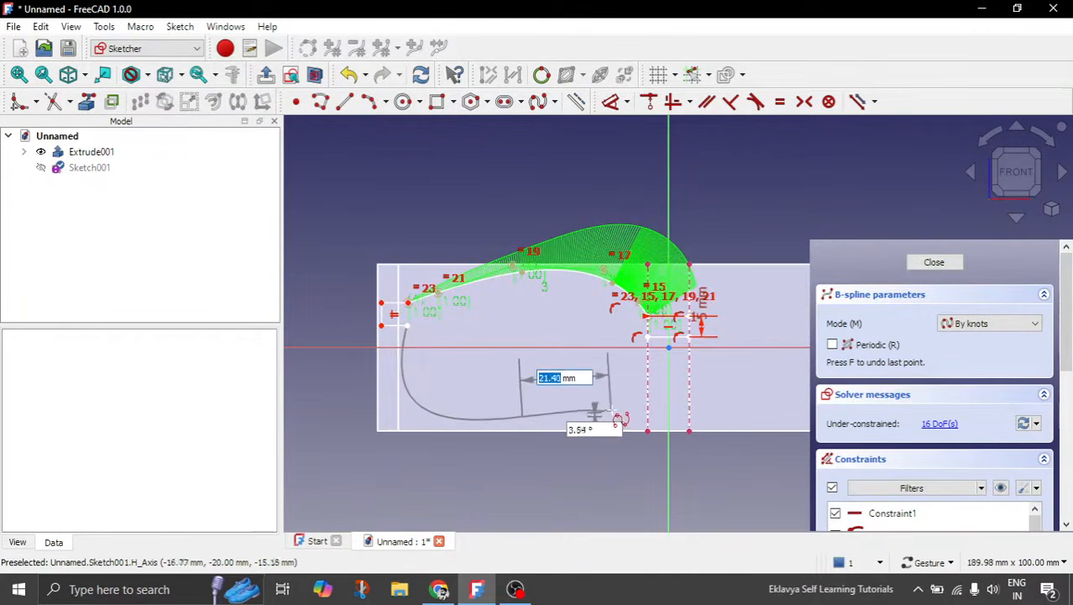
click(648, 337)
right_click(596, 379)
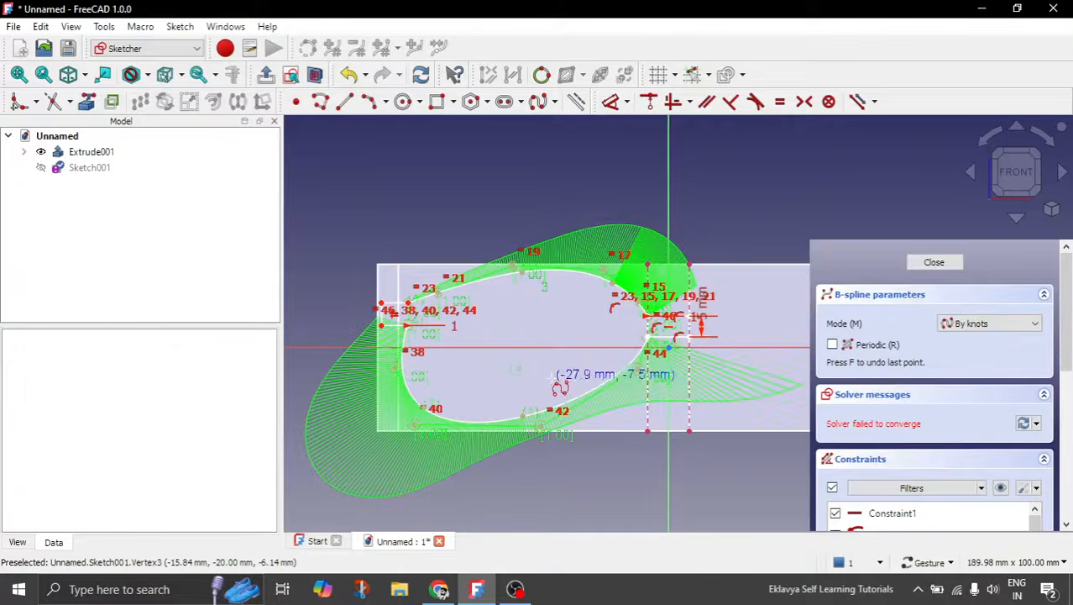
Reshape the upper and lower B-splines into a rounder, more symmetric lens outline by repositioning their intermediate knots.
right_click(545, 380)
scroll(551, 332, up, 2)
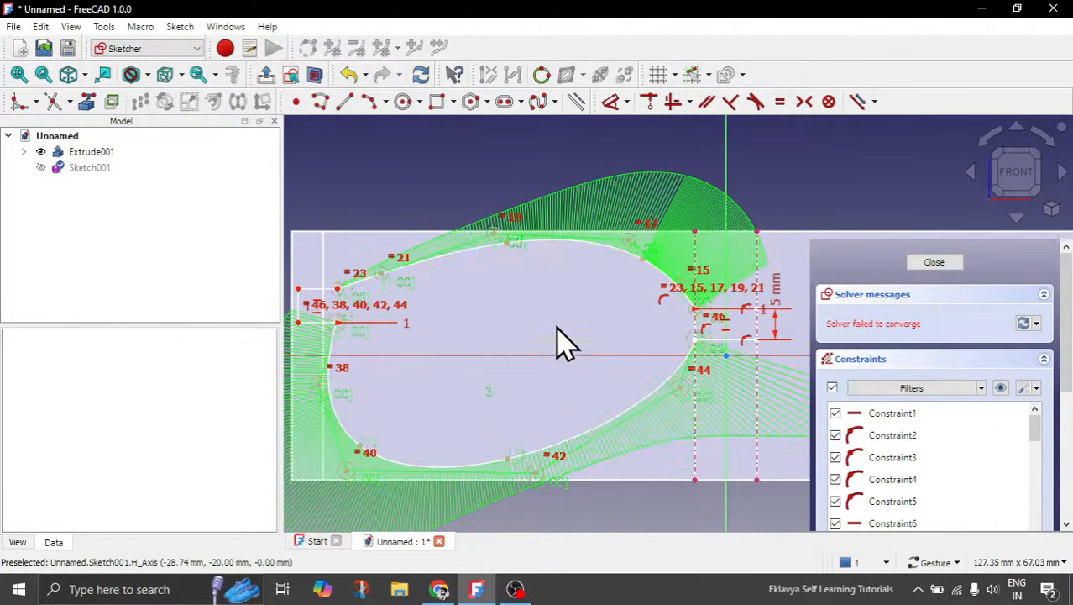
click(580, 243)
drag(486, 247, 465, 244)
drag(361, 272, 373, 268)
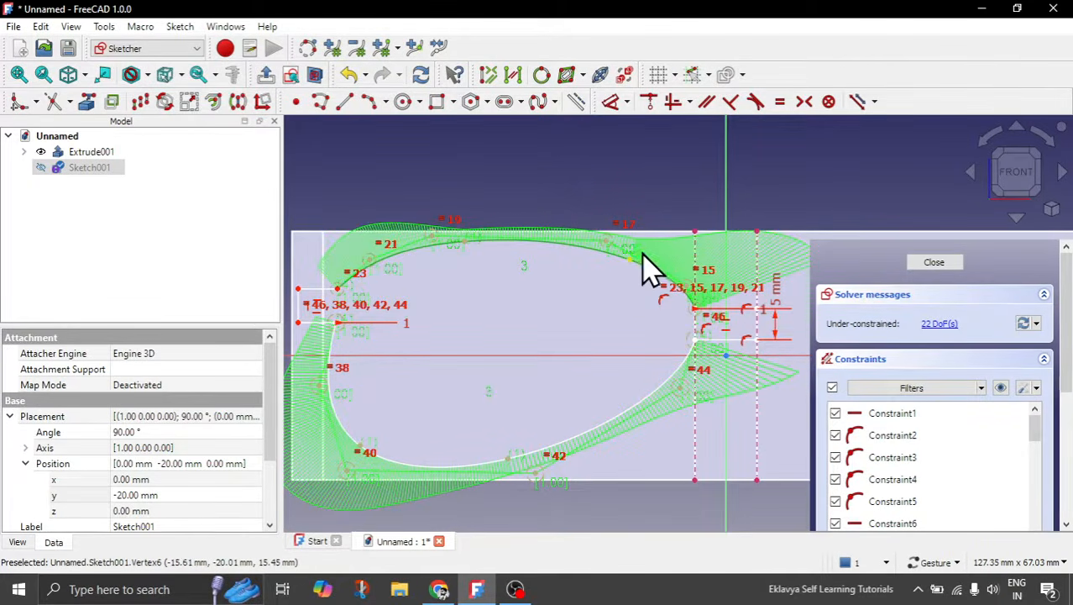
drag(642, 252, 647, 261)
drag(509, 460, 539, 460)
drag(379, 444, 406, 431)
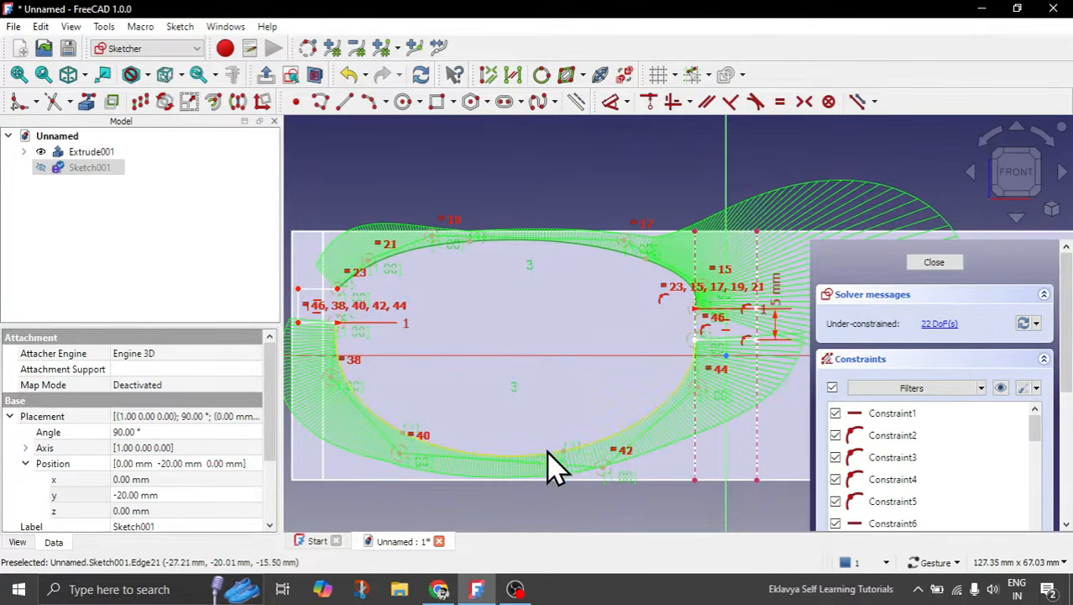
scroll(587, 429, down, 1)
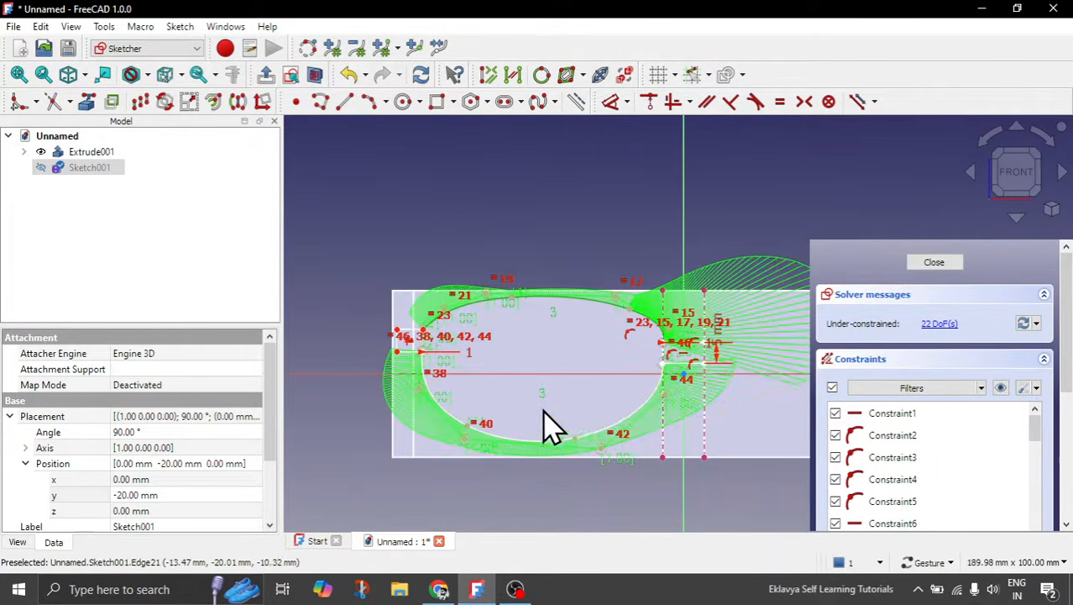
scroll(542, 428, down, 1)
scroll(546, 382, up, 2)
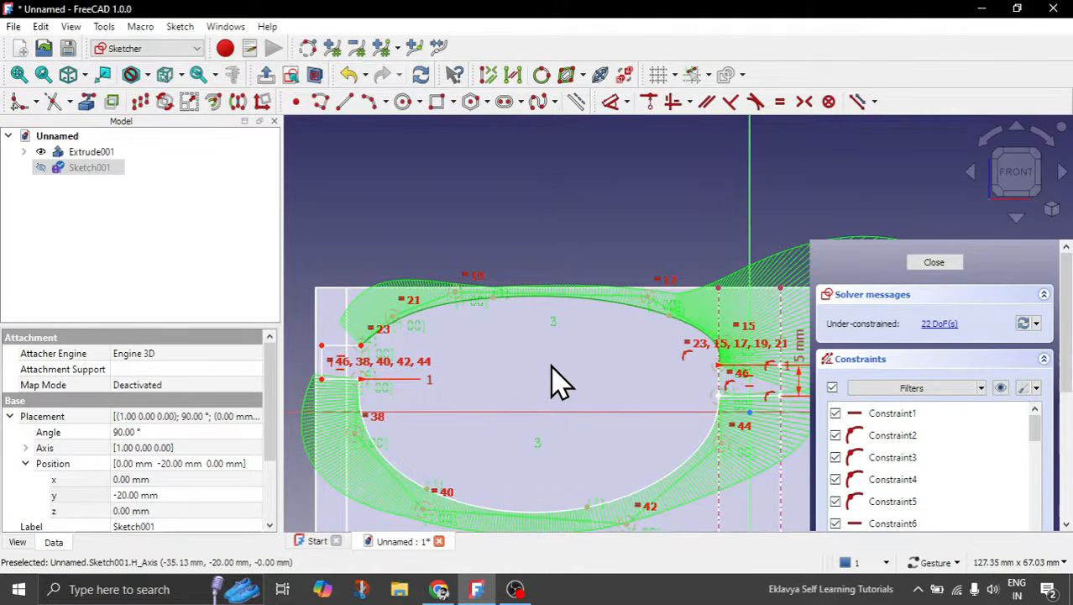
scroll(340, 327, down, 2)
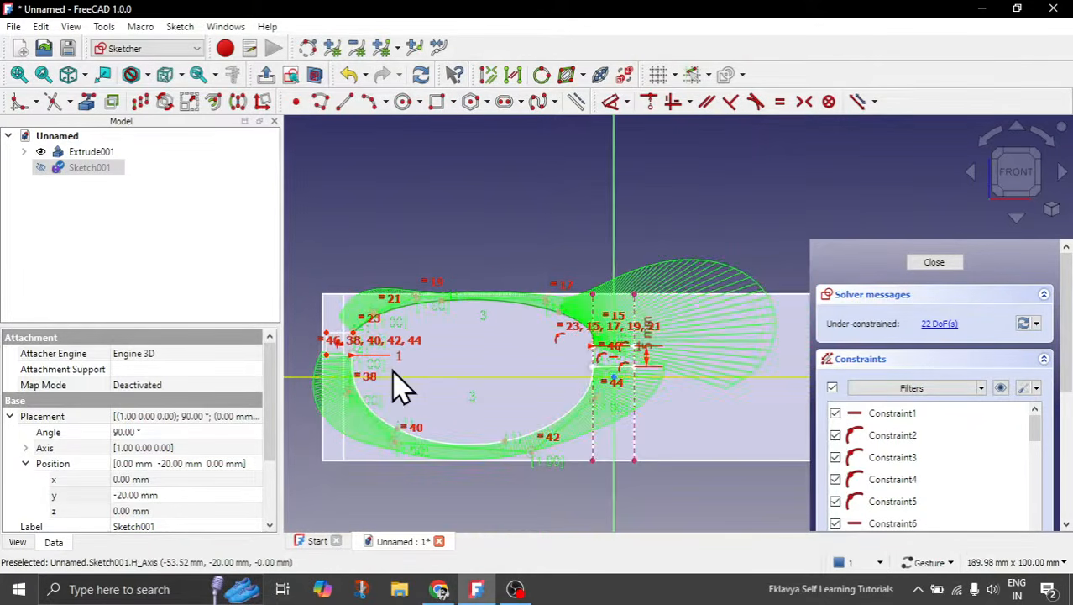
scroll(483, 367, up, 2)
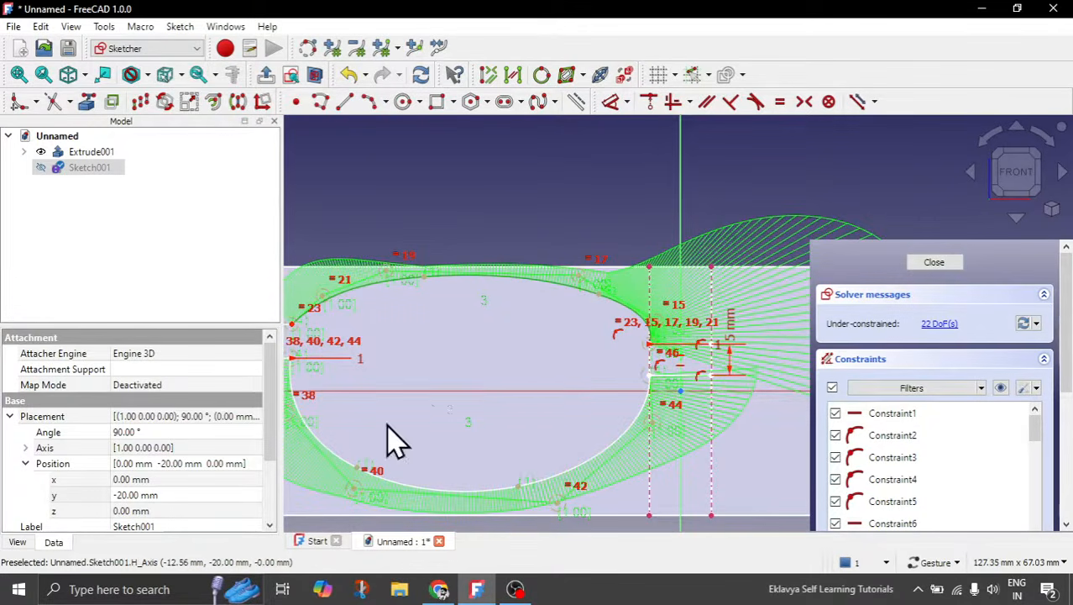
scroll(420, 336, down, 2)
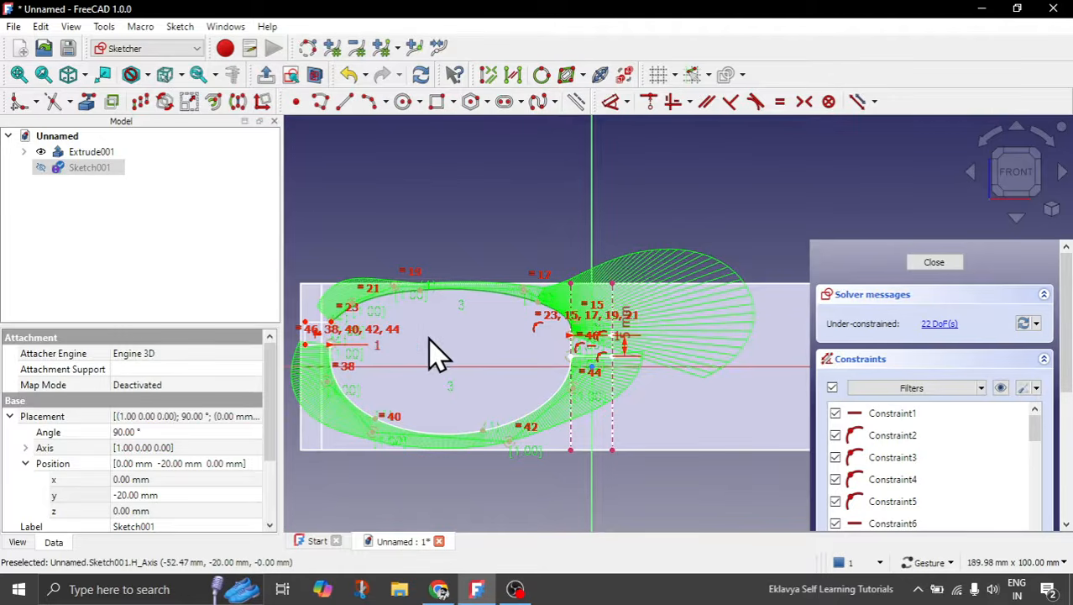
Project the frame body's vertical edge beside the outer tab into the sketch as external geometry.
scroll(293, 354, up, 2)
scroll(315, 332, up, 1)
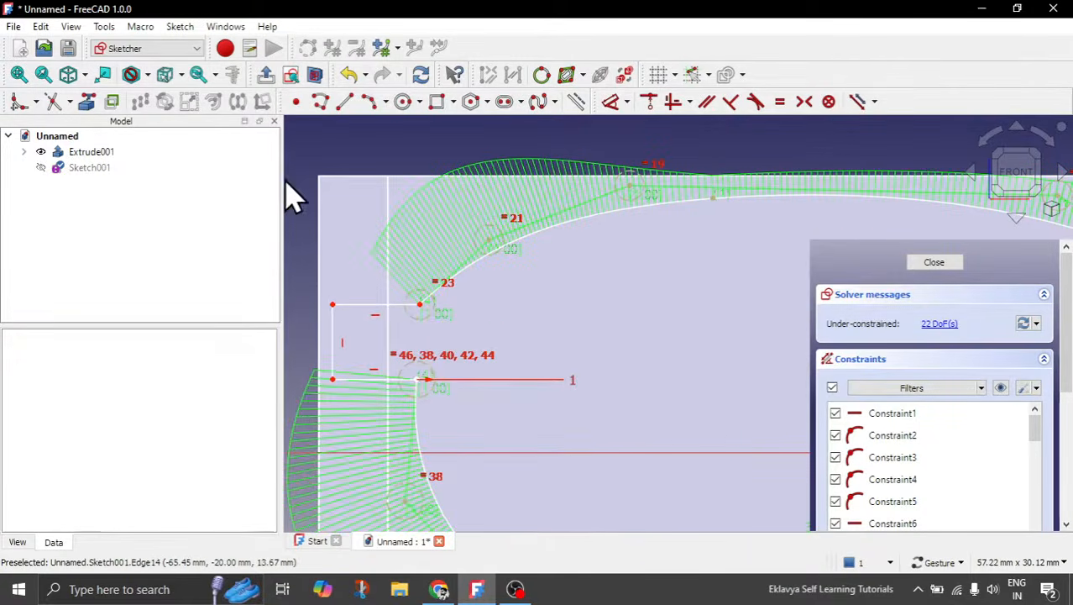
click(87, 101)
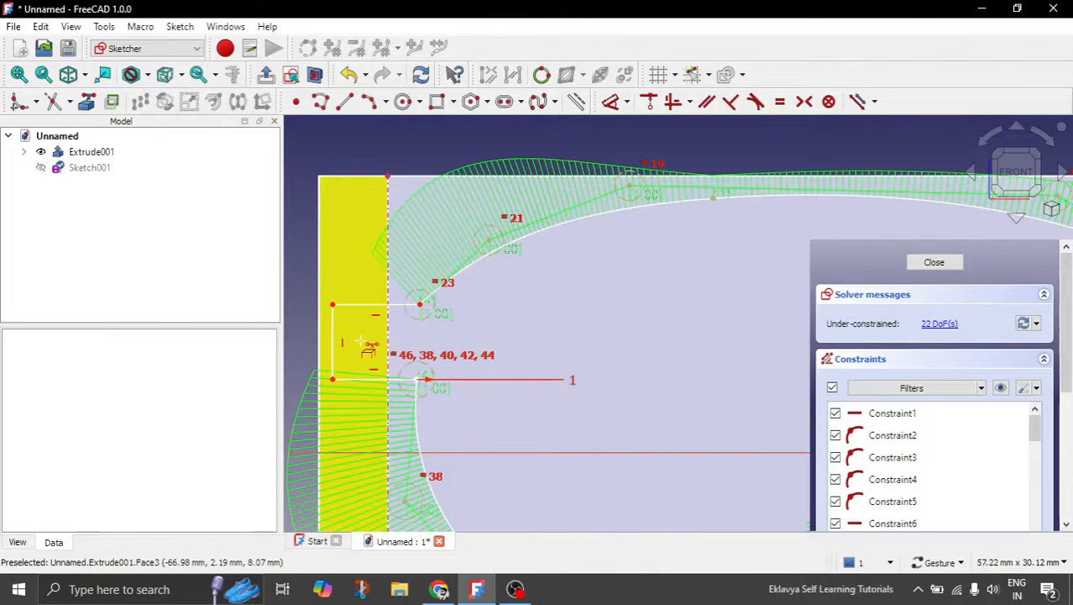
key(Escape)
Constrain the tab's upper and lower inner endpoints, where the B-splines end, to lie on the projected vertical edge.
click(420, 304)
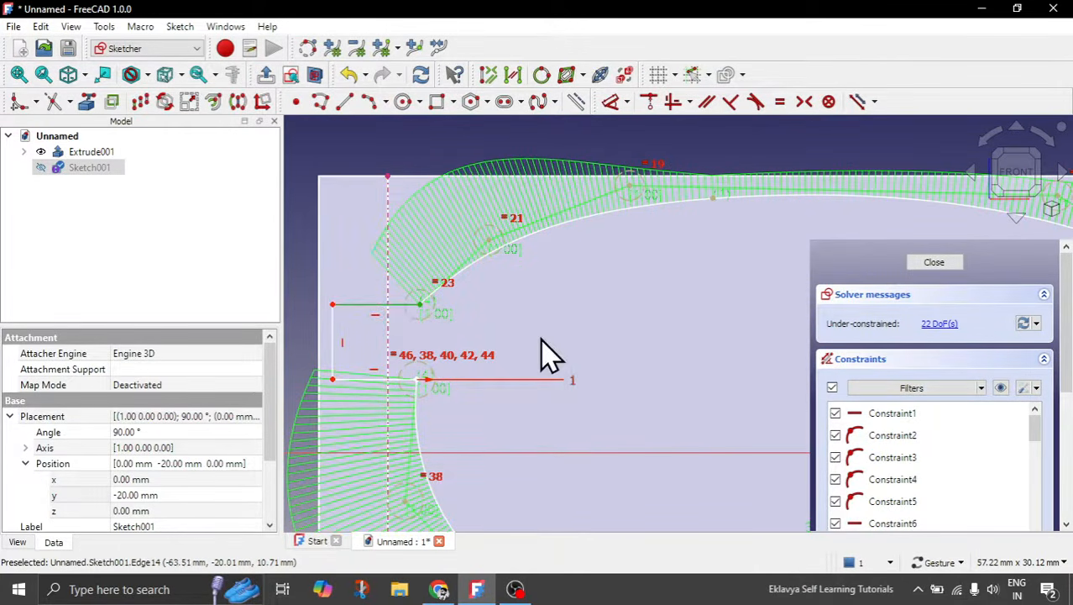
click(475, 328)
click(421, 304)
click(389, 304)
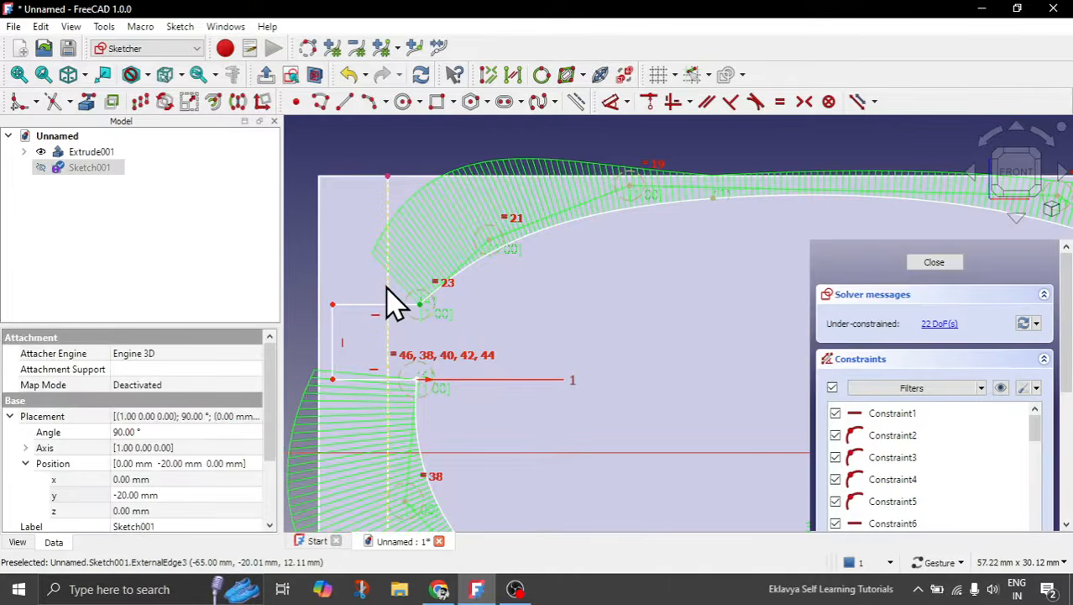
click(648, 102)
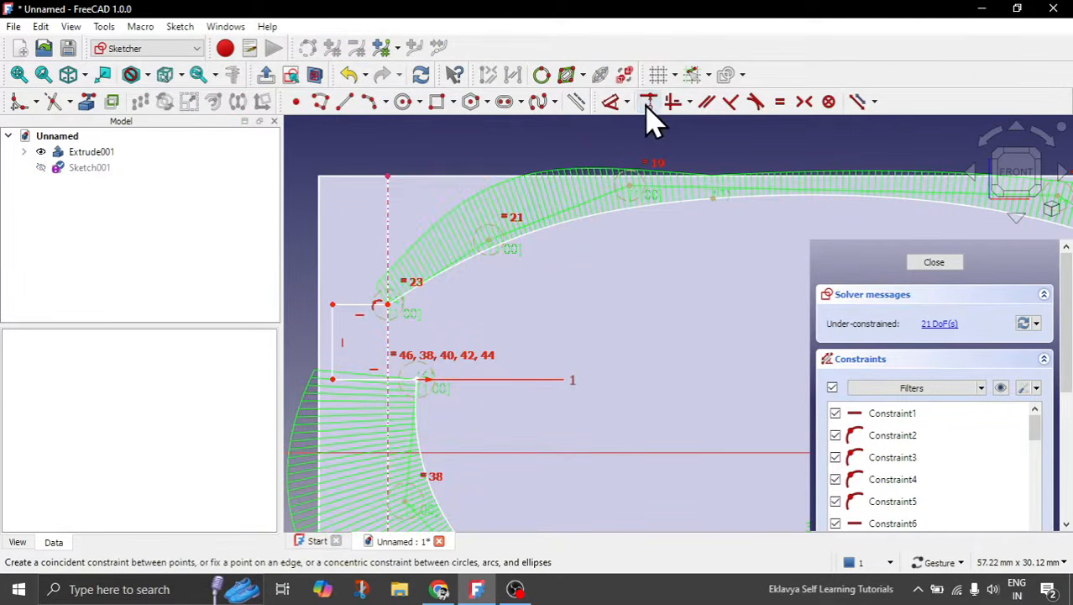
click(429, 402)
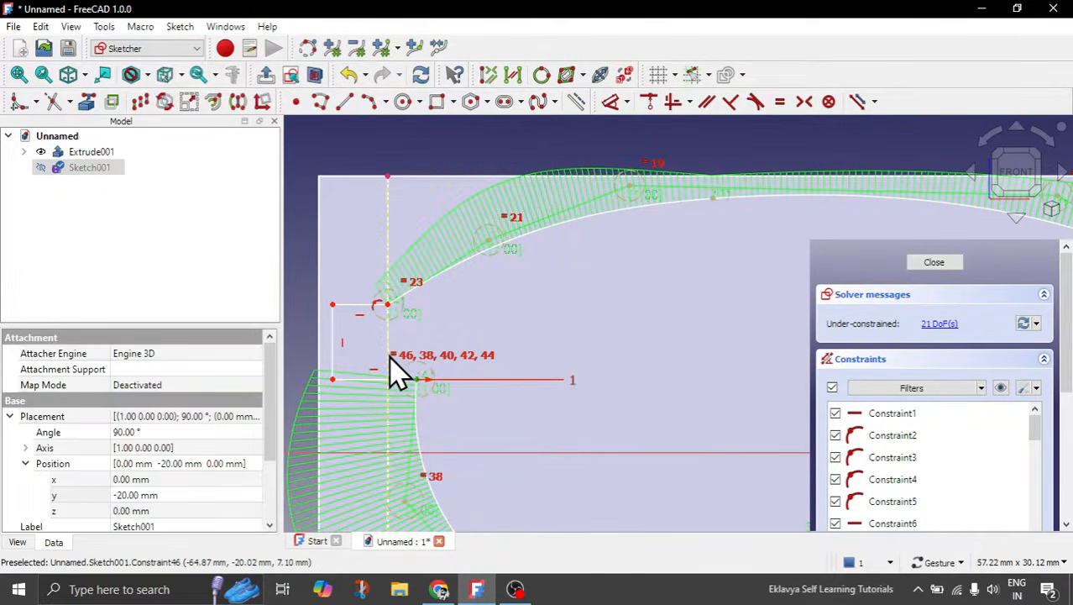
click(606, 172)
click(648, 102)
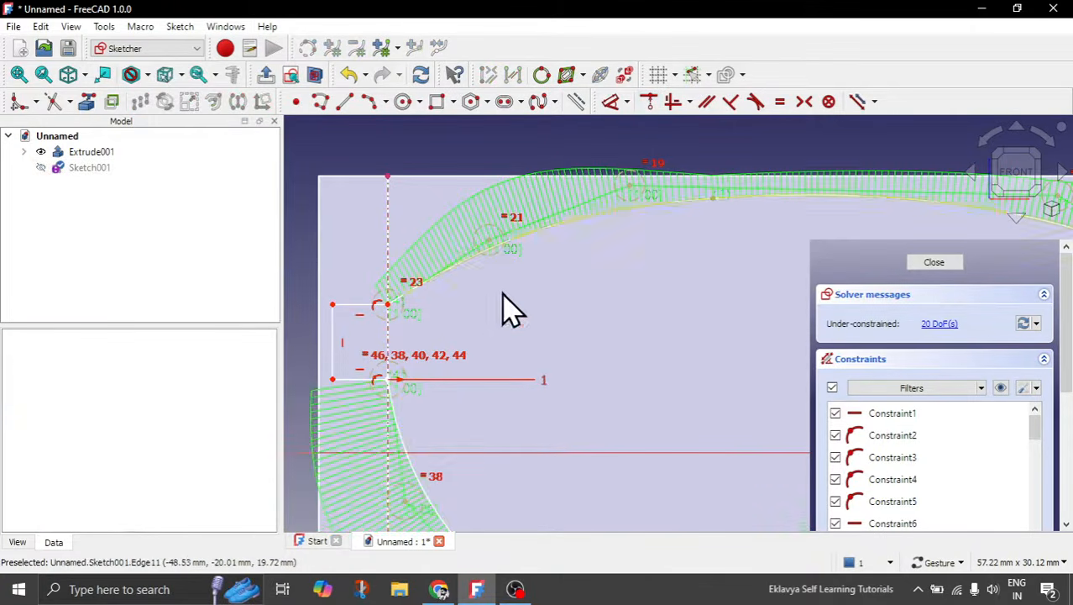
Move the tab's lower inner endpoint up along the projected edge, and dimension the tab's outer vertical line to 5 mm.
scroll(496, 336, down, 3)
scroll(488, 320, up, 1)
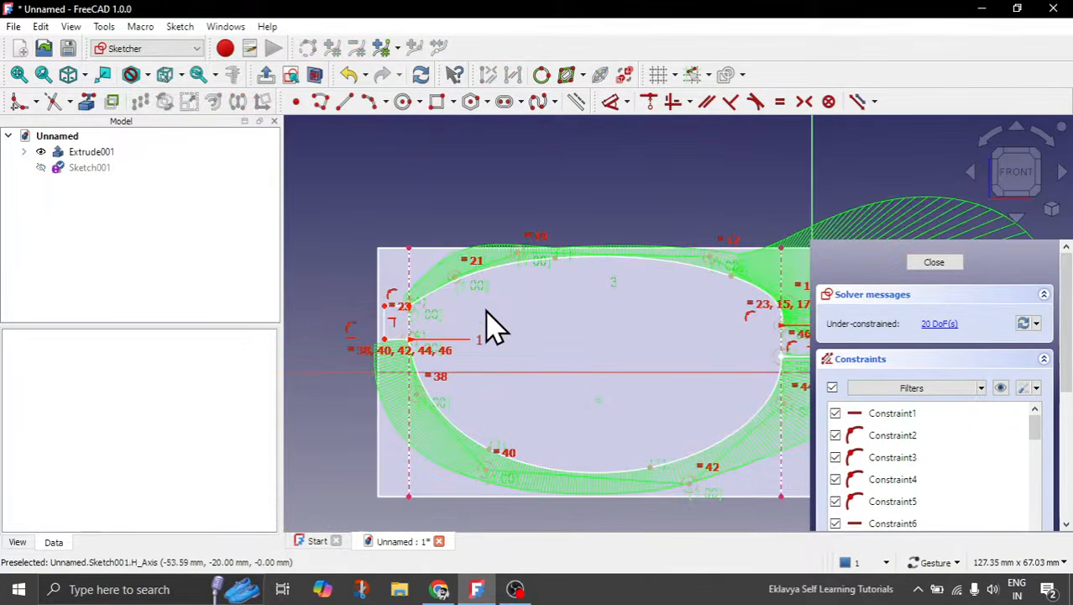
scroll(419, 335, up, 5)
scroll(419, 335, down, 4)
scroll(395, 335, up, 5)
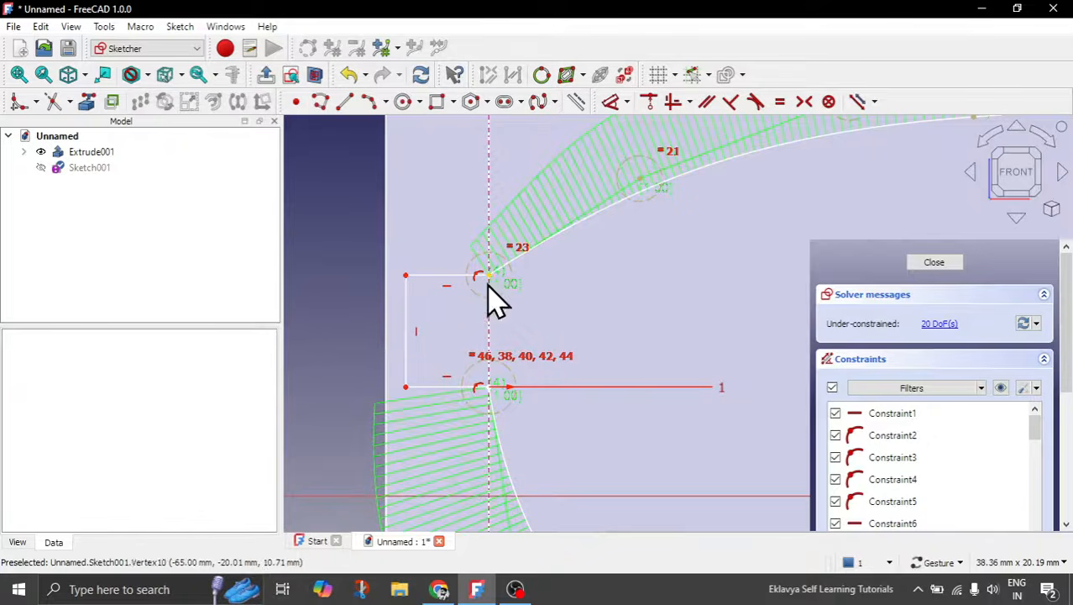
drag(489, 384, 488, 328)
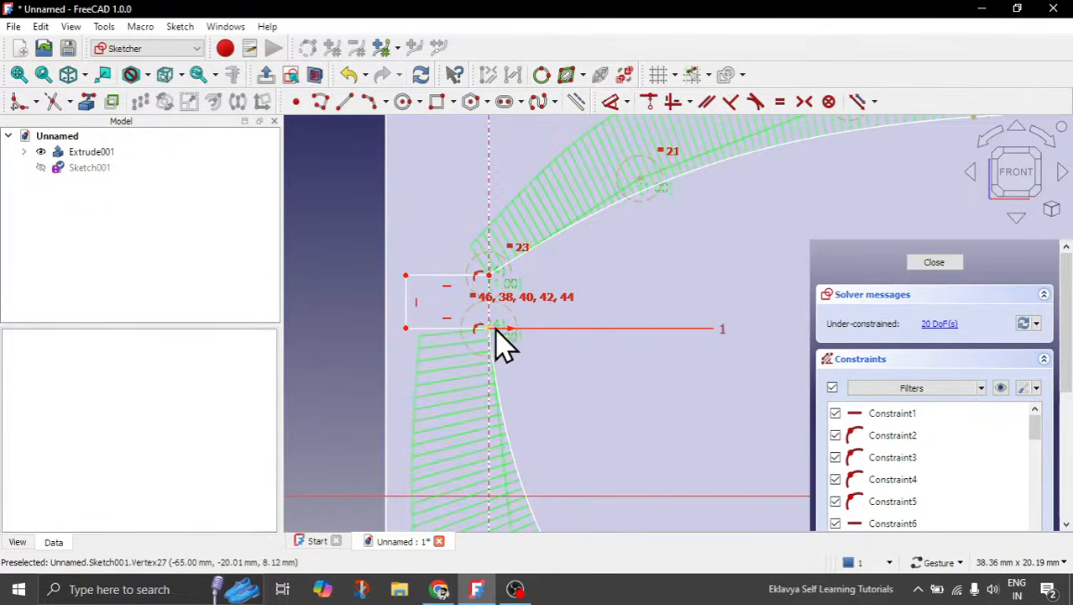
click(408, 310)
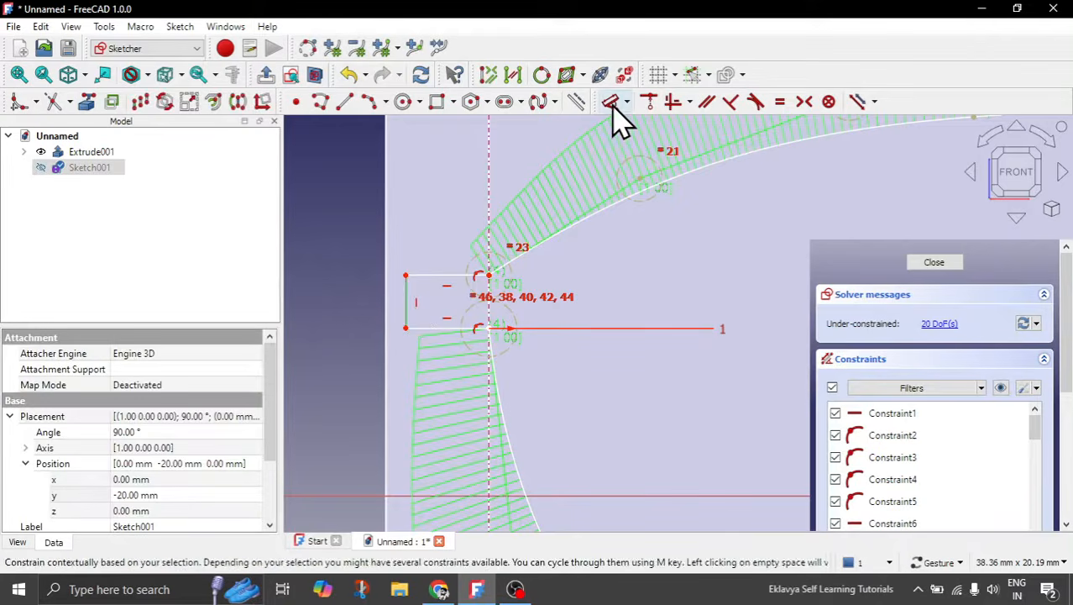
click(613, 103)
click(353, 299)
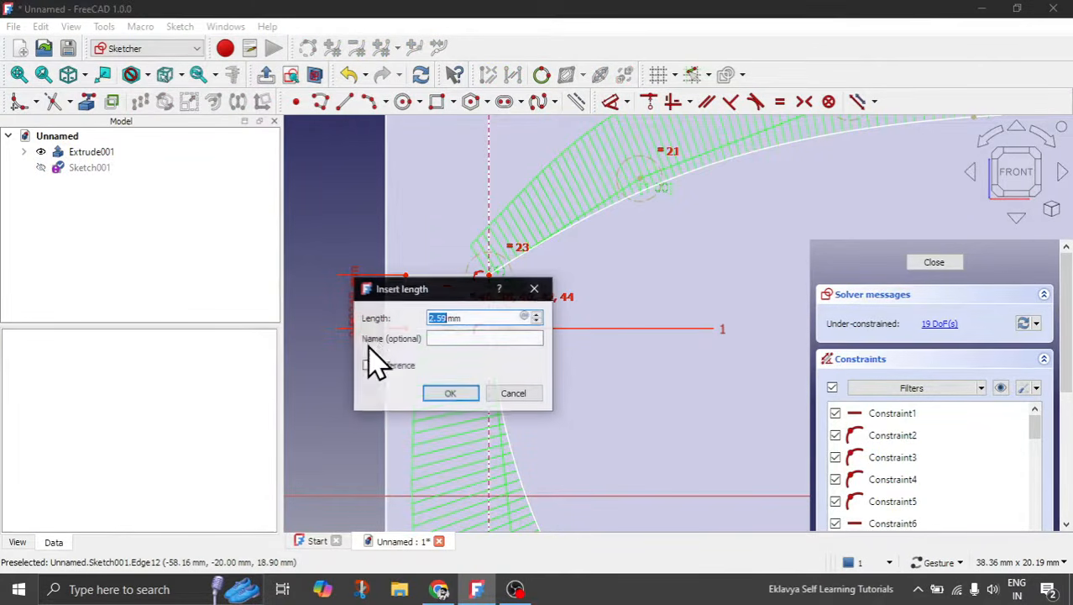
text(5)
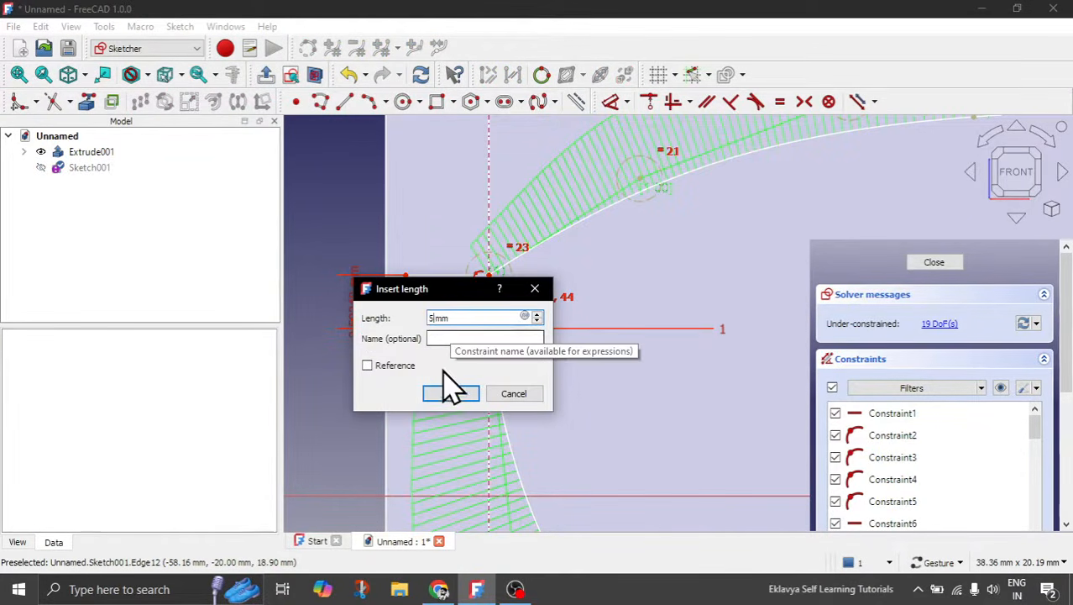
click(450, 393)
scroll(417, 380, down, 2)
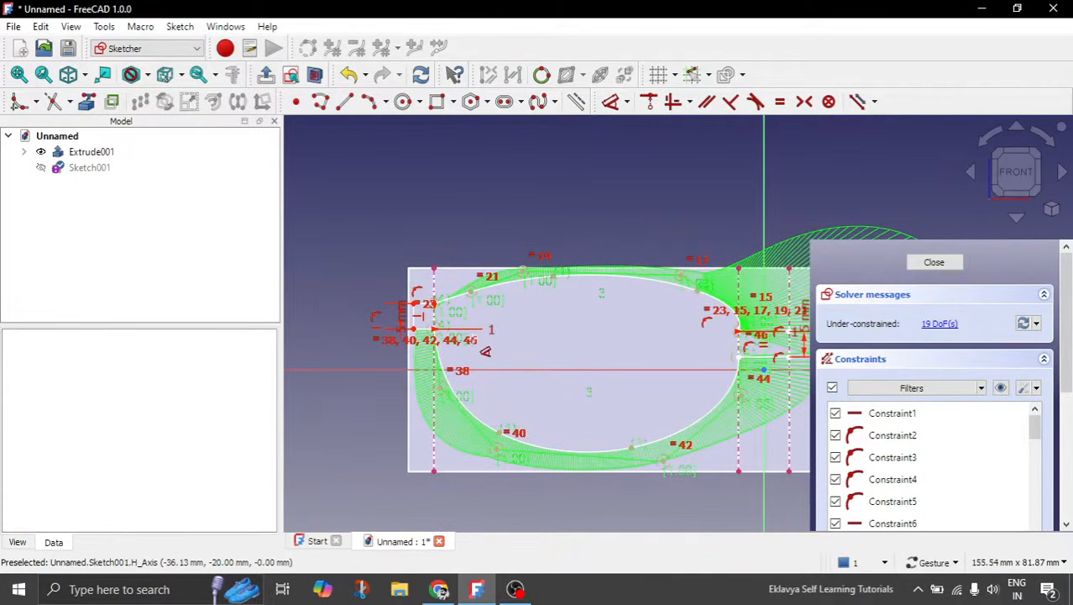
scroll(491, 356, down, 2)
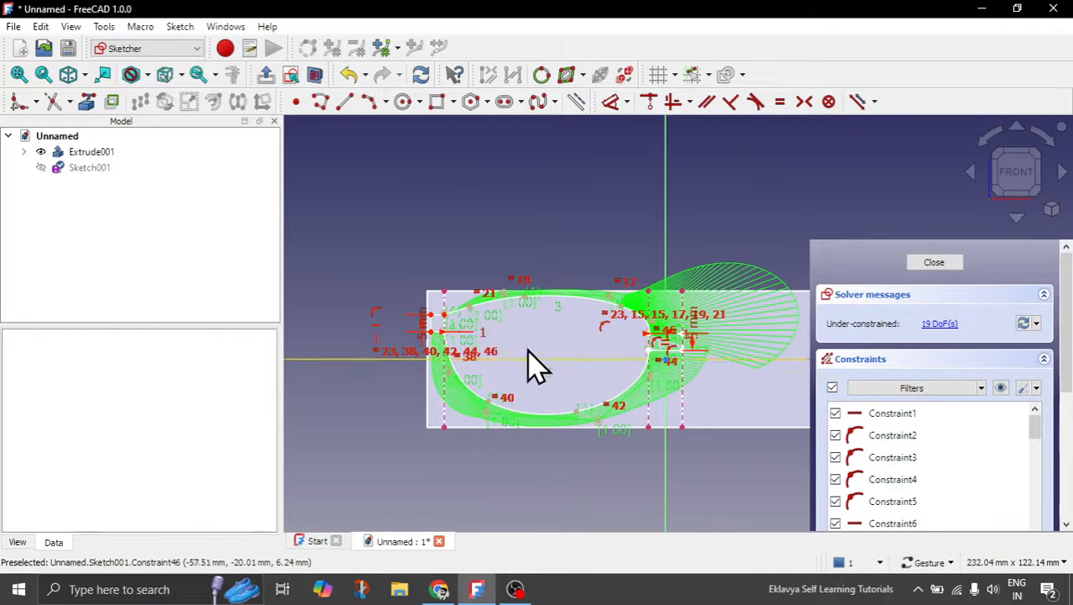
scroll(588, 359, up, 1)
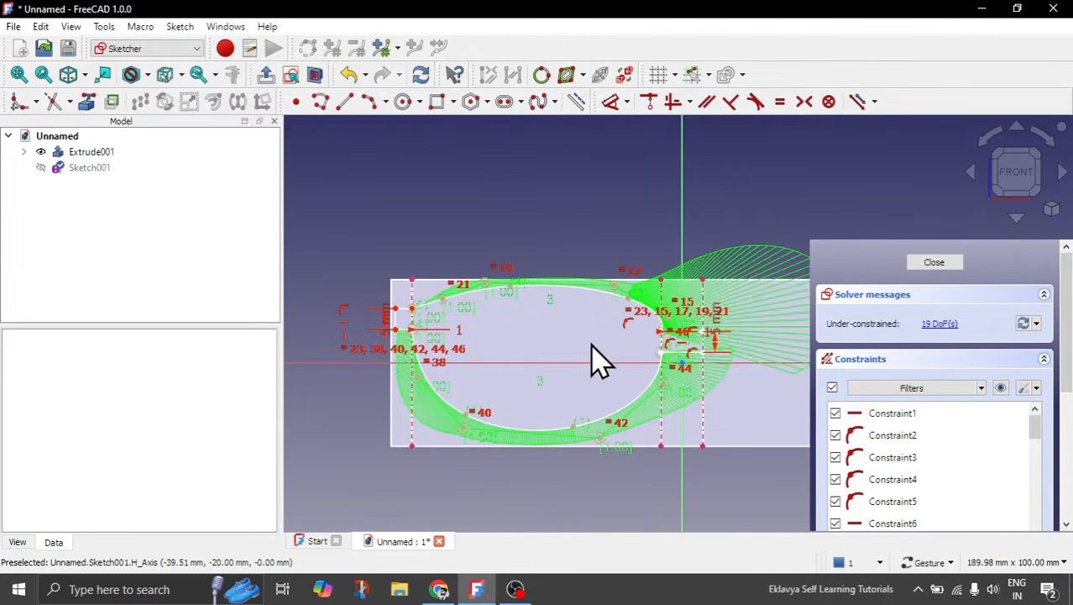
Mirror the lens outline with its end tab about the sketch's vertical axis without symmetry constraints, and close the sketch.
click(642, 321)
scroll(395, 323, up, 5)
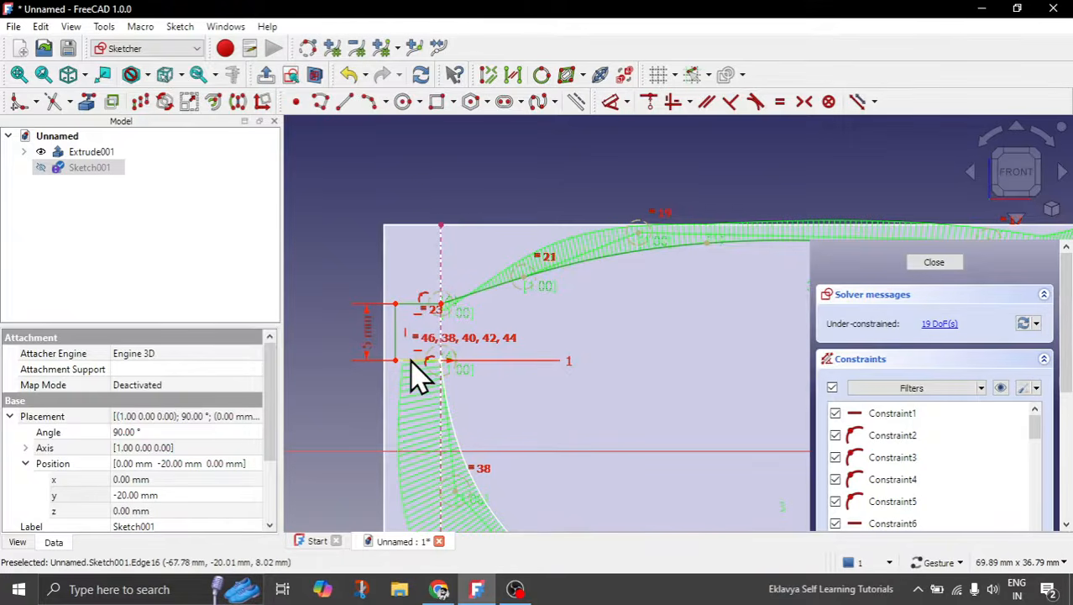
scroll(406, 349, down, 5)
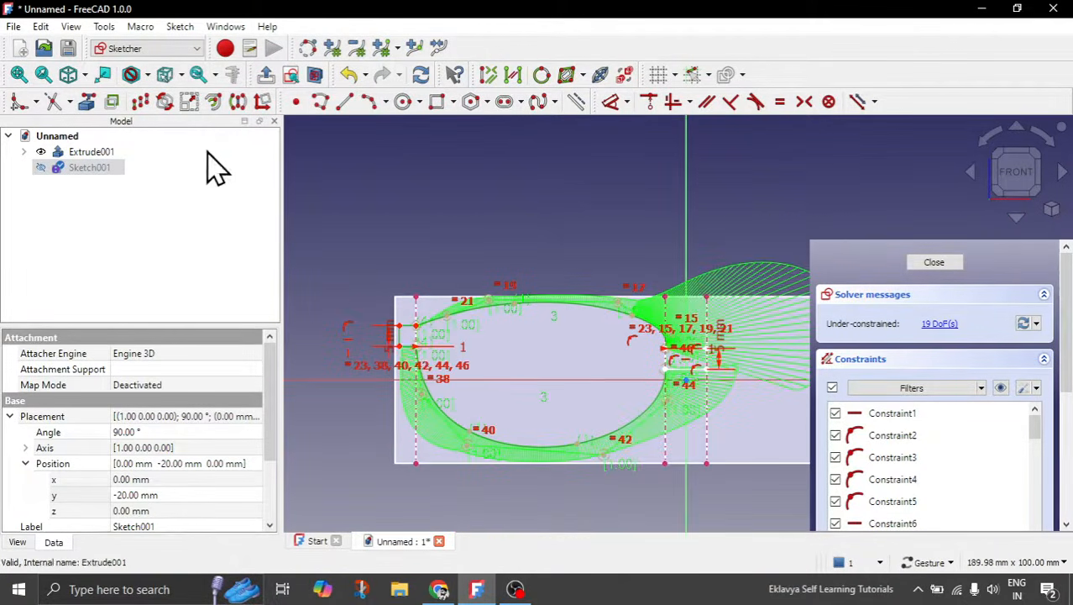
click(239, 103)
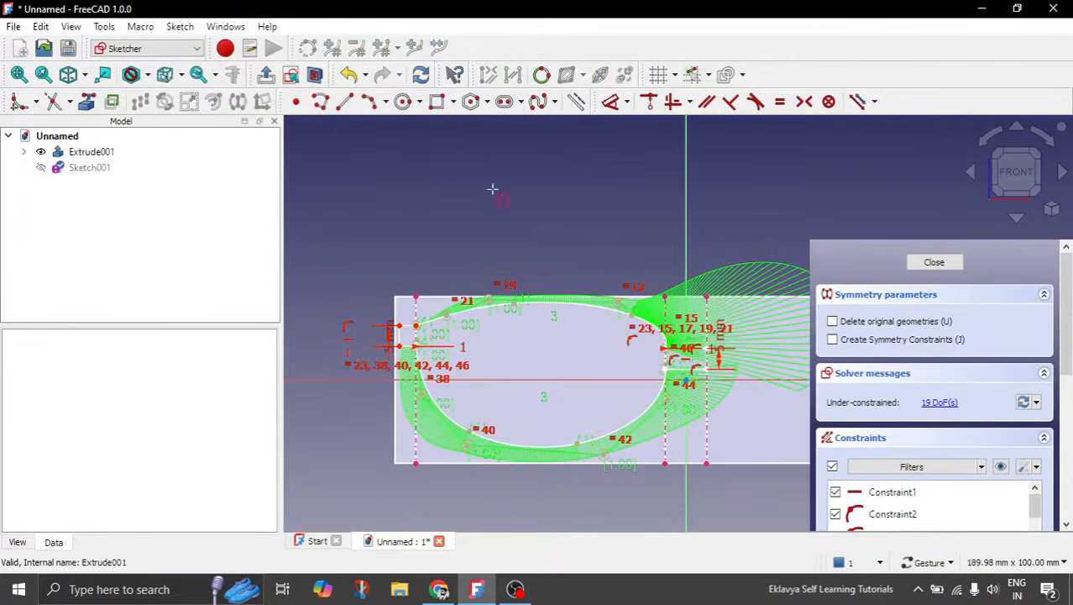
click(684, 205)
scroll(490, 251, down, 5)
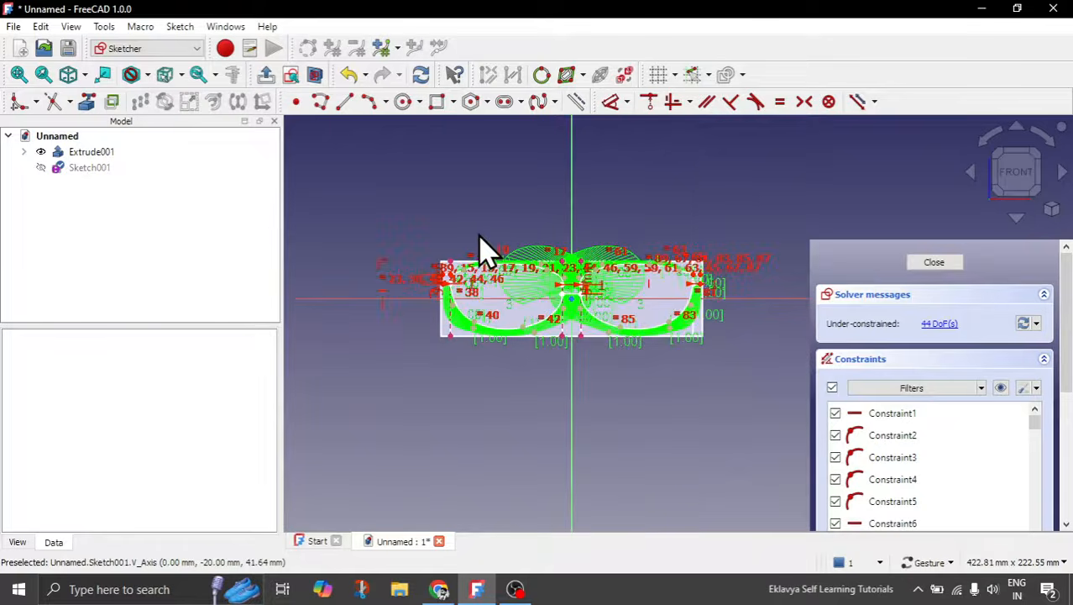
scroll(614, 244, down, 5)
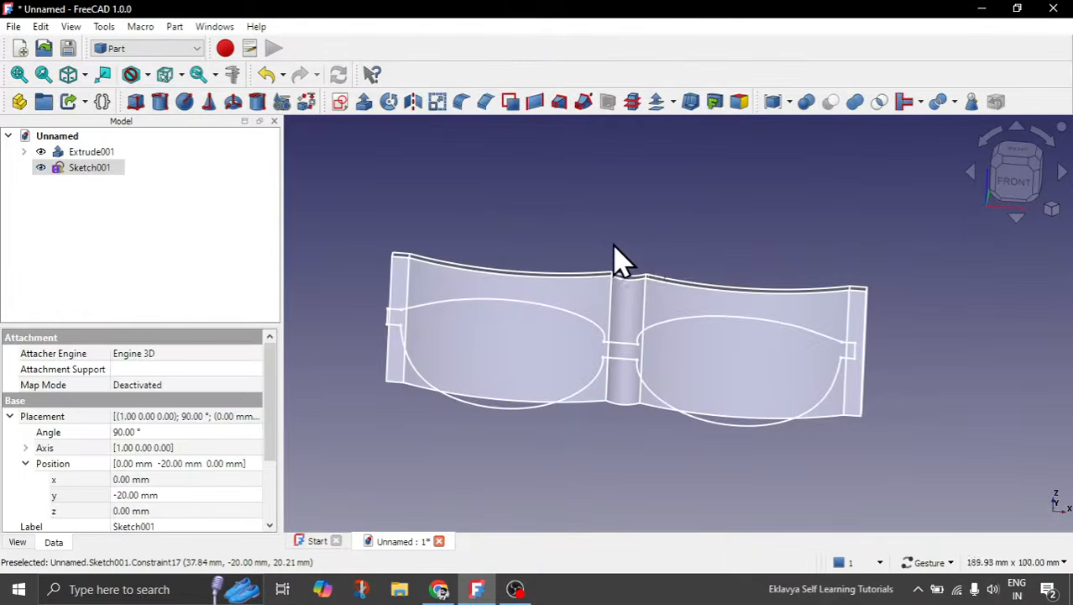
mouse_move(718, 231)
mouse_down()
mouse_move(737, 189)
mouse_move(762, 199)
mouse_move(731, 237)
mouse_move(708, 305)
mouse_up()
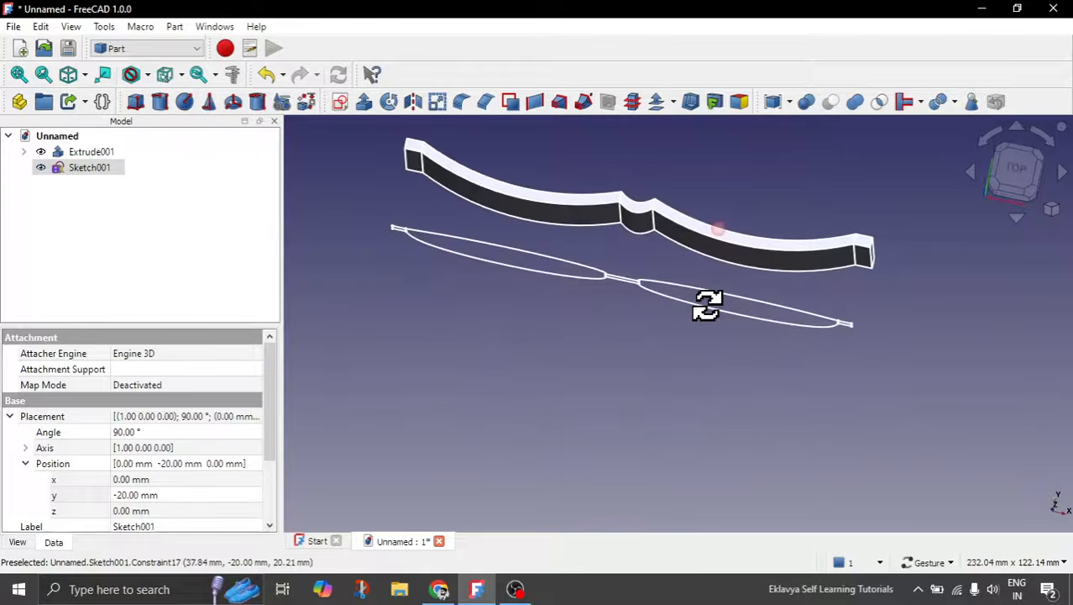
drag(710, 315, 724, 190)
drag(529, 334, 642, 275)
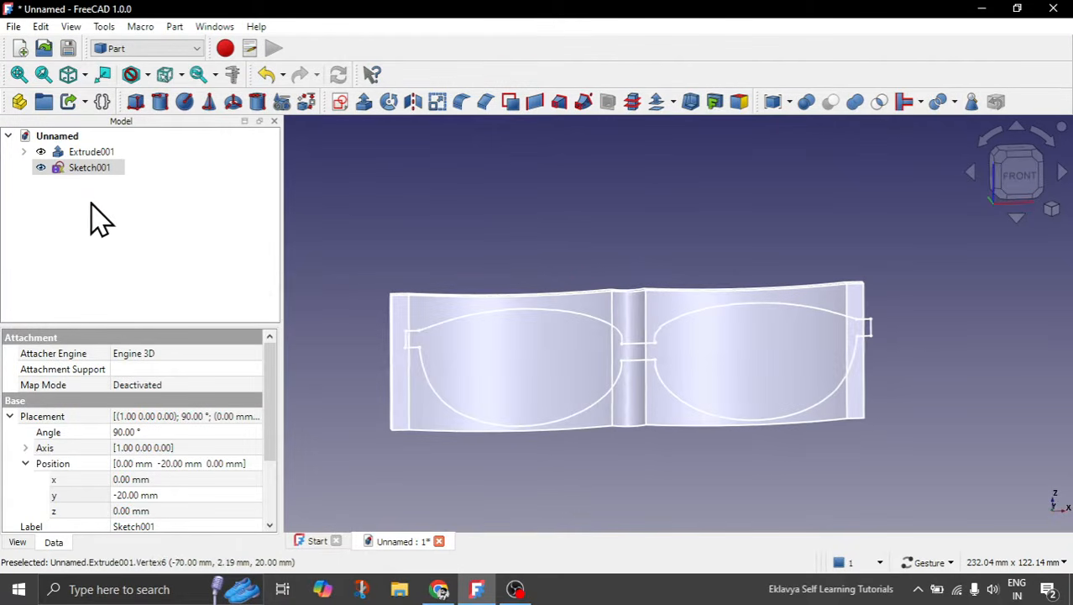
Reopen Sketch001 and draw a closed B-spline by knots inside the left lens outline, roughly following its shape.
double_click(87, 167)
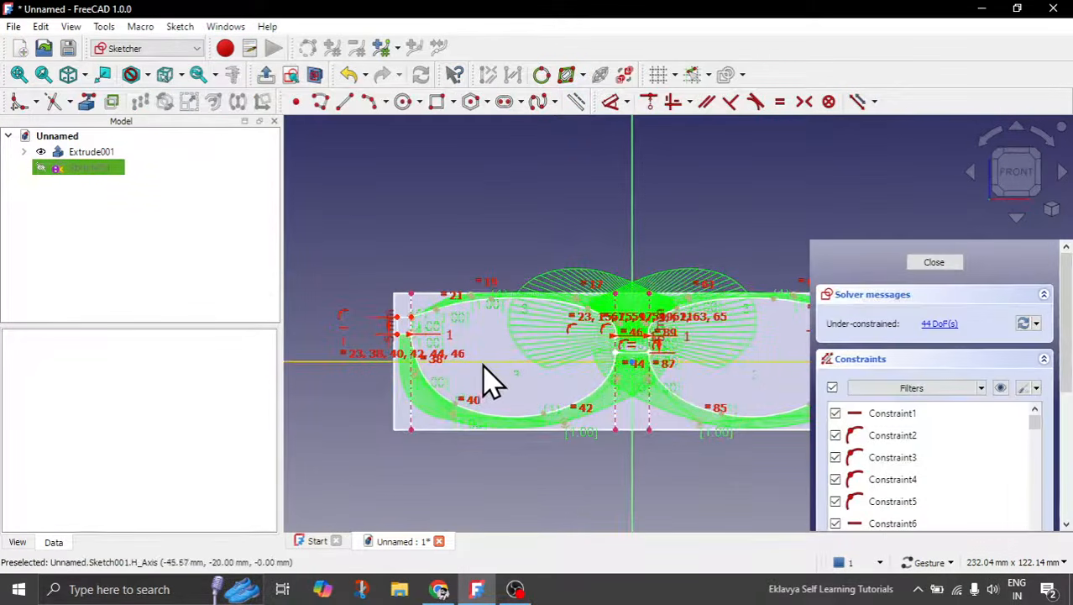
scroll(479, 372, up, 2)
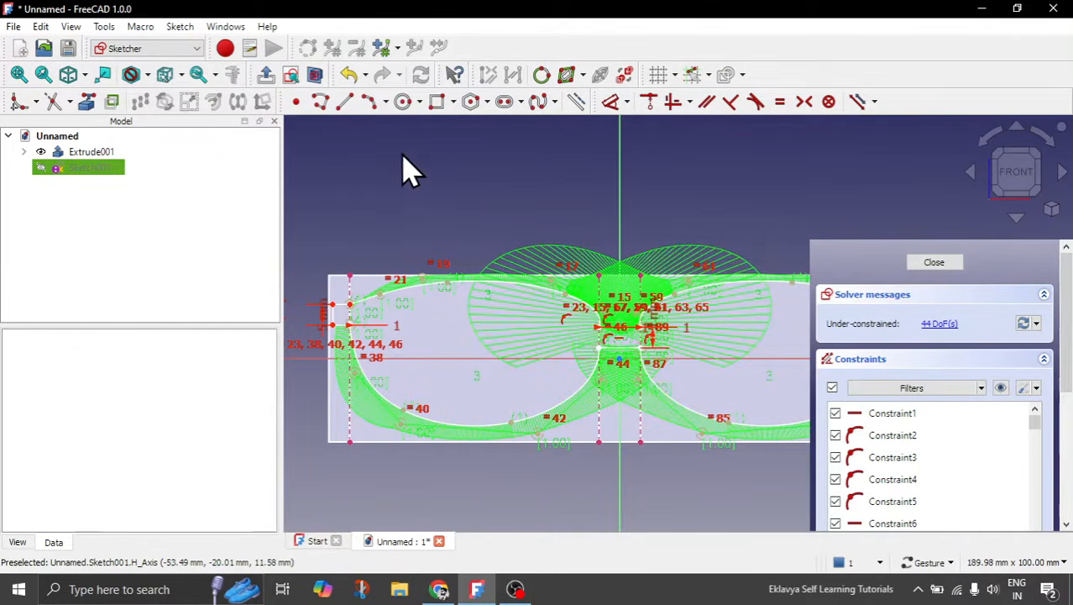
click(538, 102)
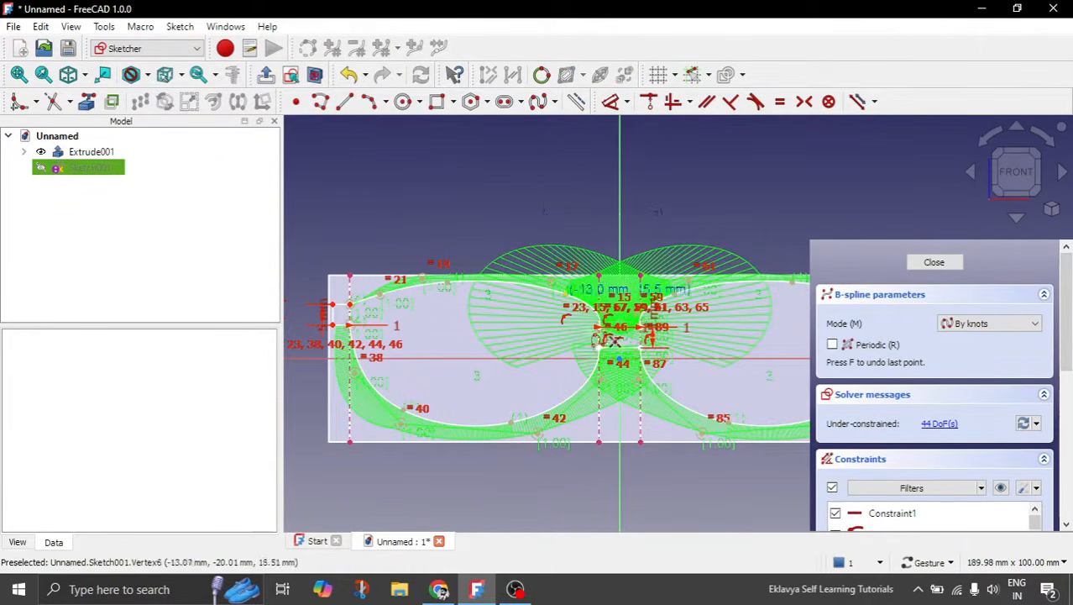
scroll(579, 343, up, 5)
click(580, 319)
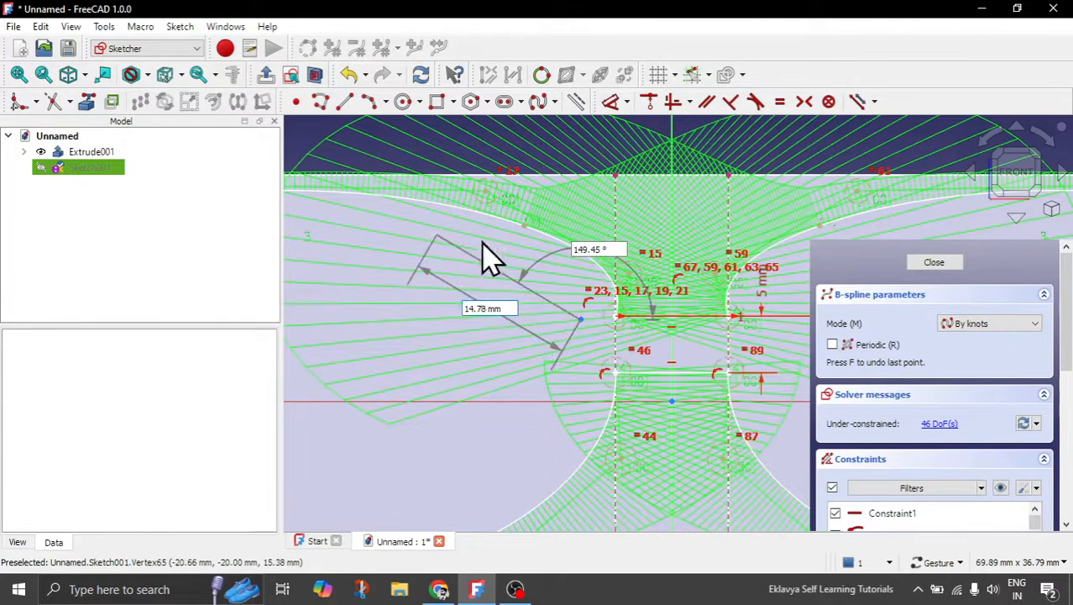
scroll(601, 252, down, 4)
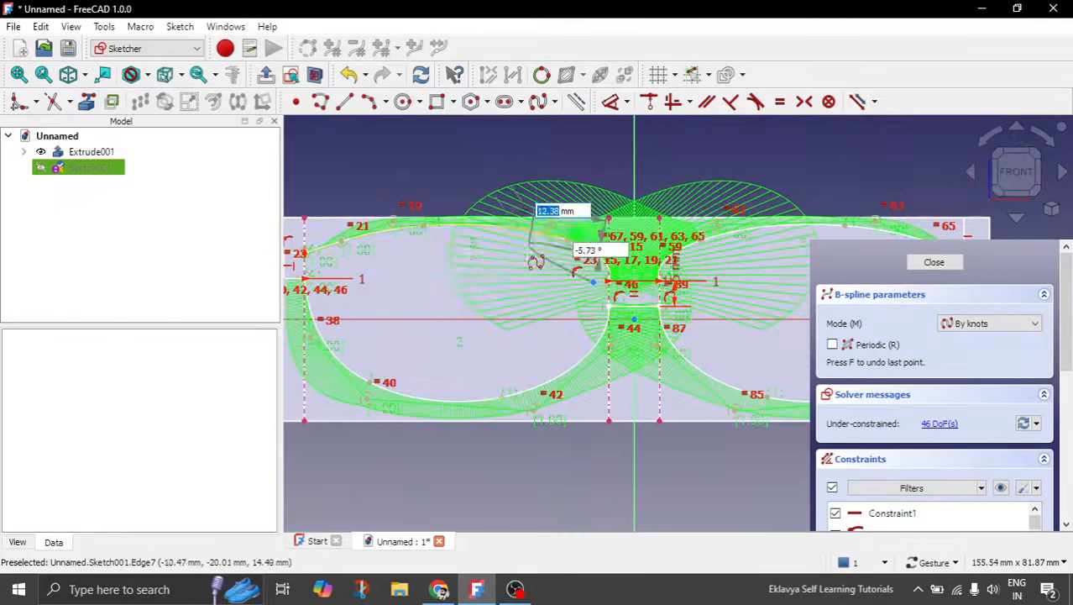
click(326, 272)
click(353, 339)
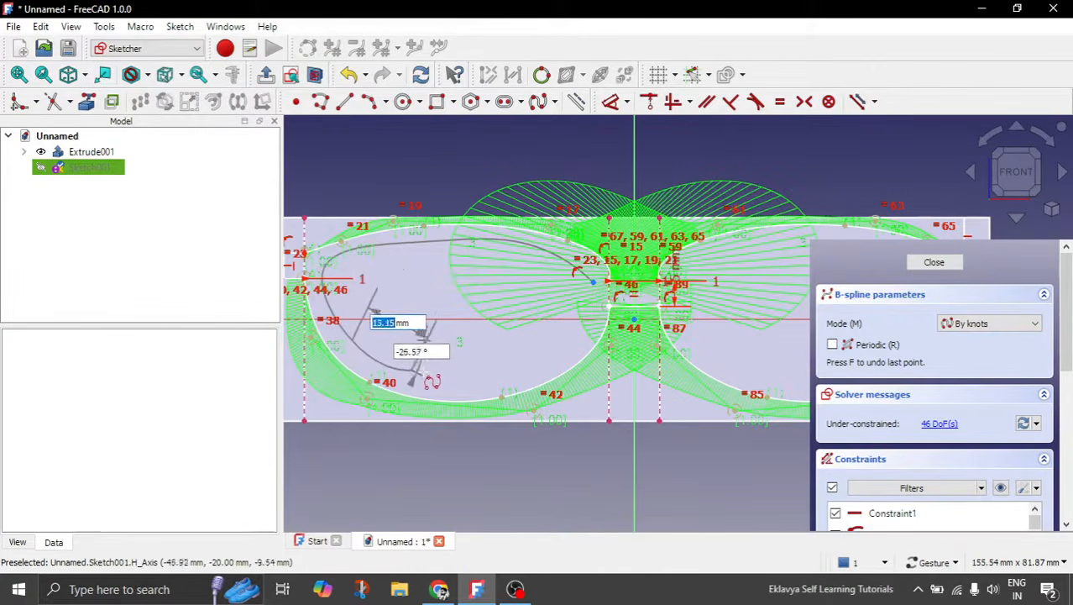
click(442, 378)
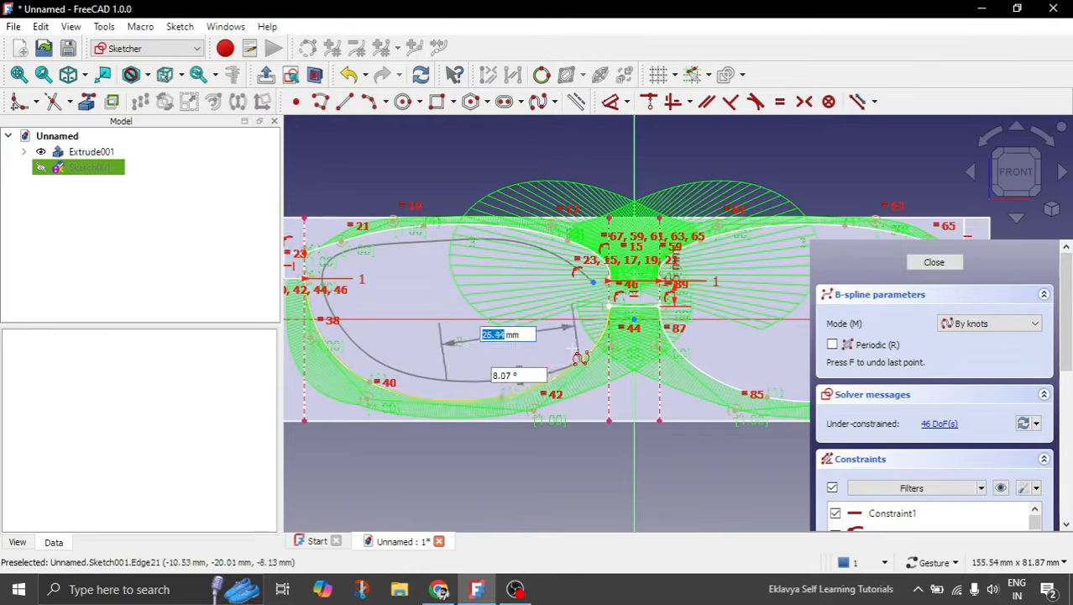
click(579, 346)
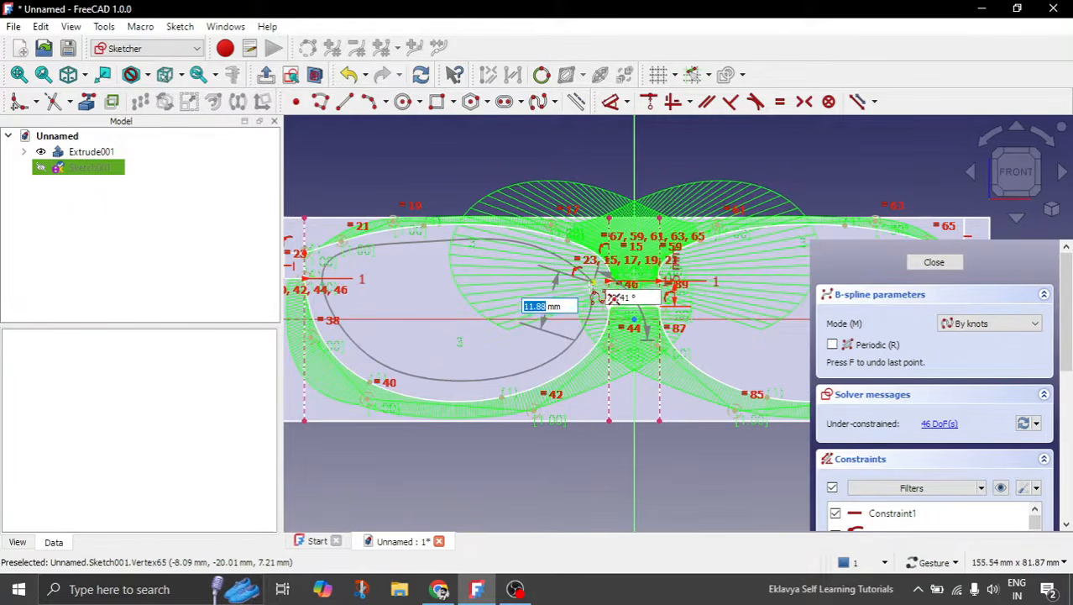
right_click(536, 346)
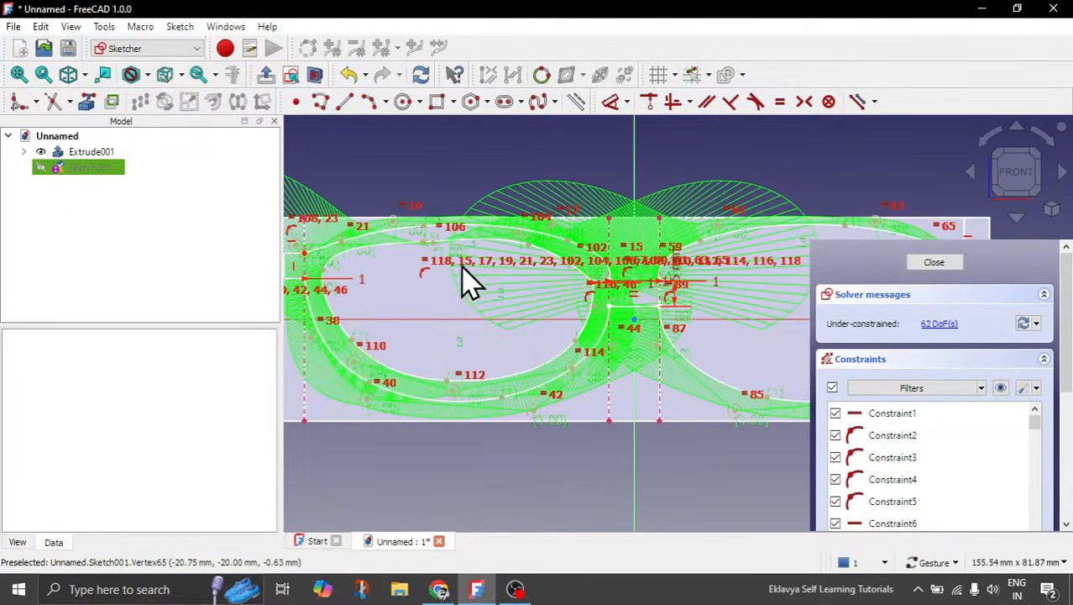
Nudge the top knot of the inner lens spline slightly toward the outer side of the frame.
scroll(491, 261, up, 2)
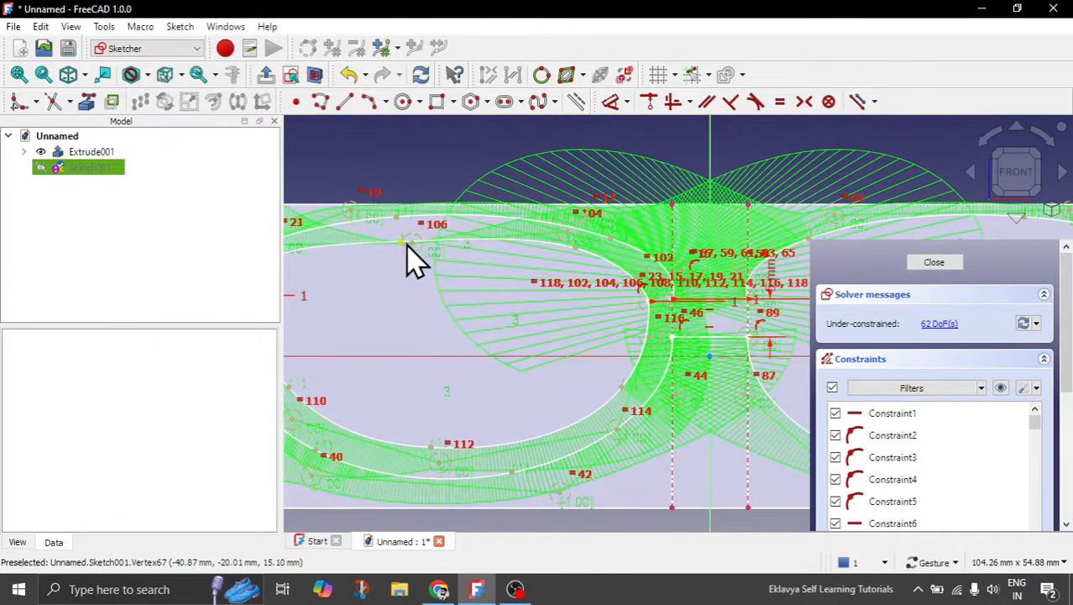
scroll(403, 247, up, 4)
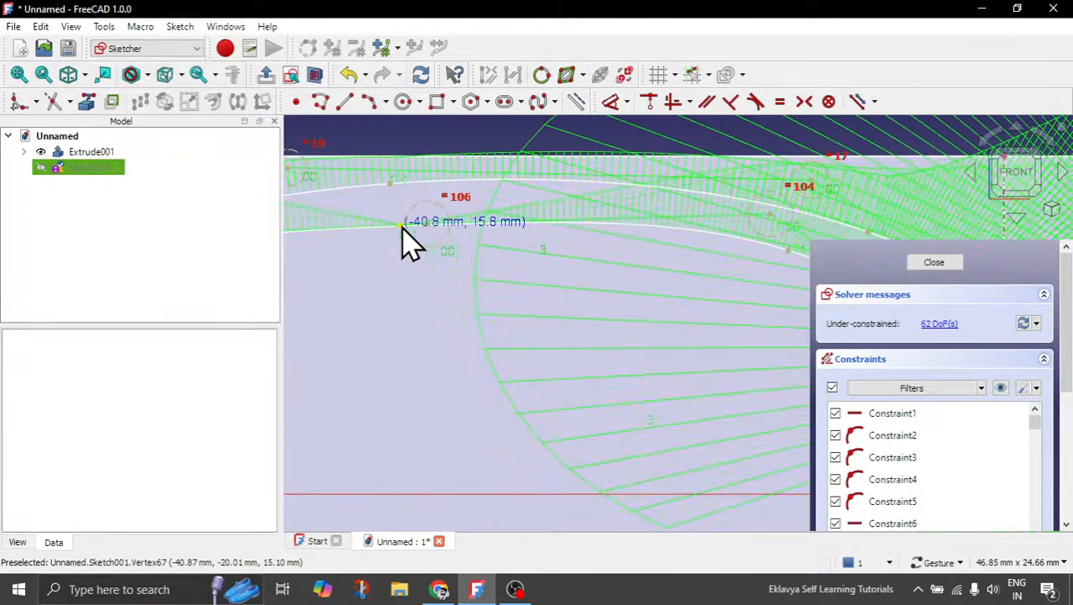
scroll(714, 269, down, 4)
scroll(478, 250, up, 3)
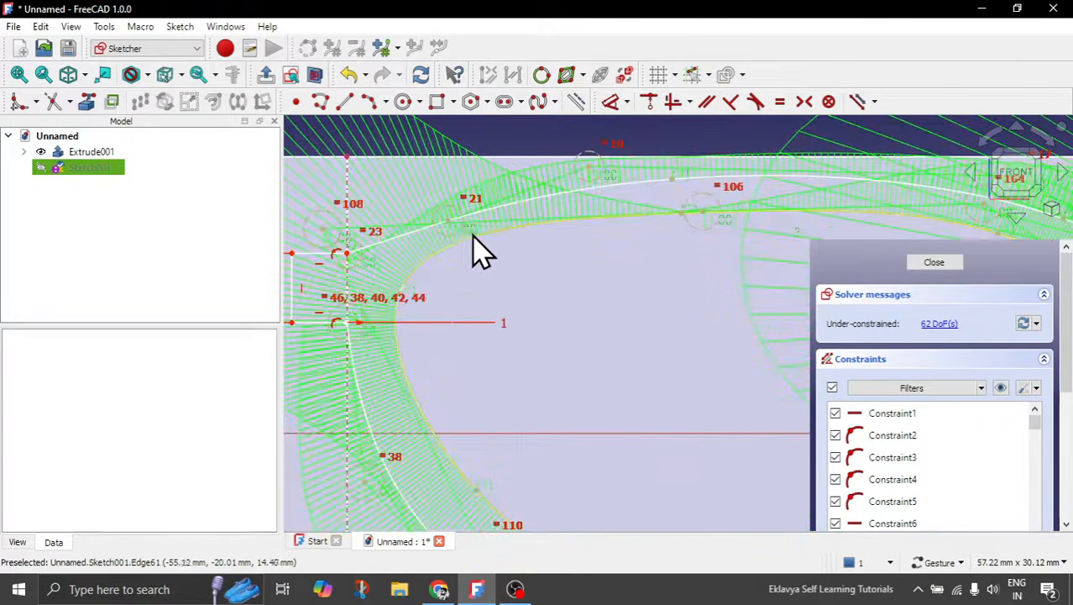
click(464, 244)
mouse_move(682, 225)
mouse_down()
mouse_move(630, 228)
mouse_move(680, 237)
mouse_up()
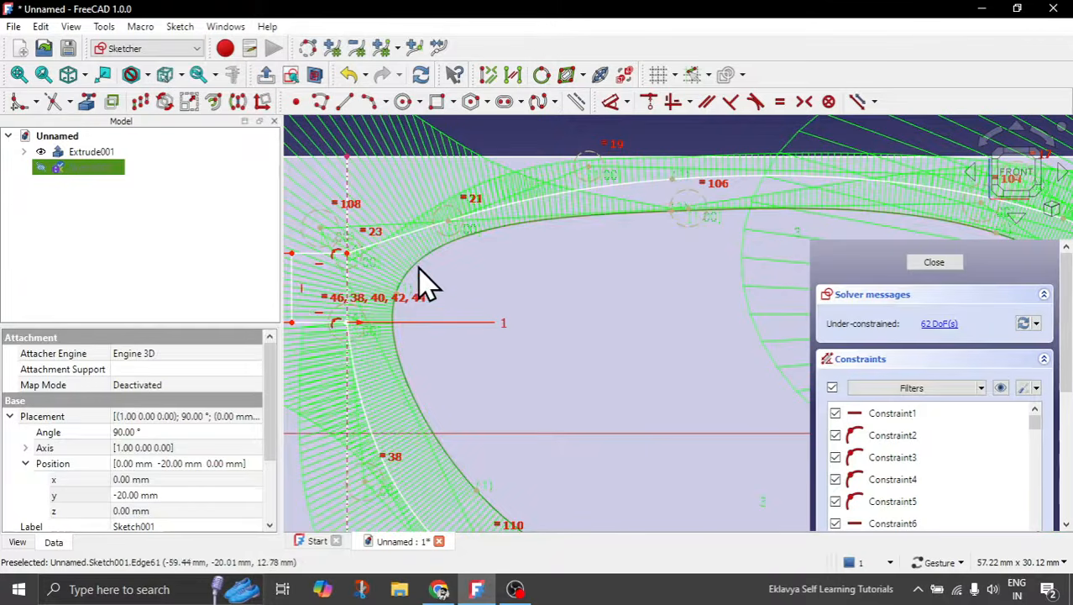
Move the inner spline's outer-side knot down and inward to smooth the curve below the frame's end tab.
click(419, 262)
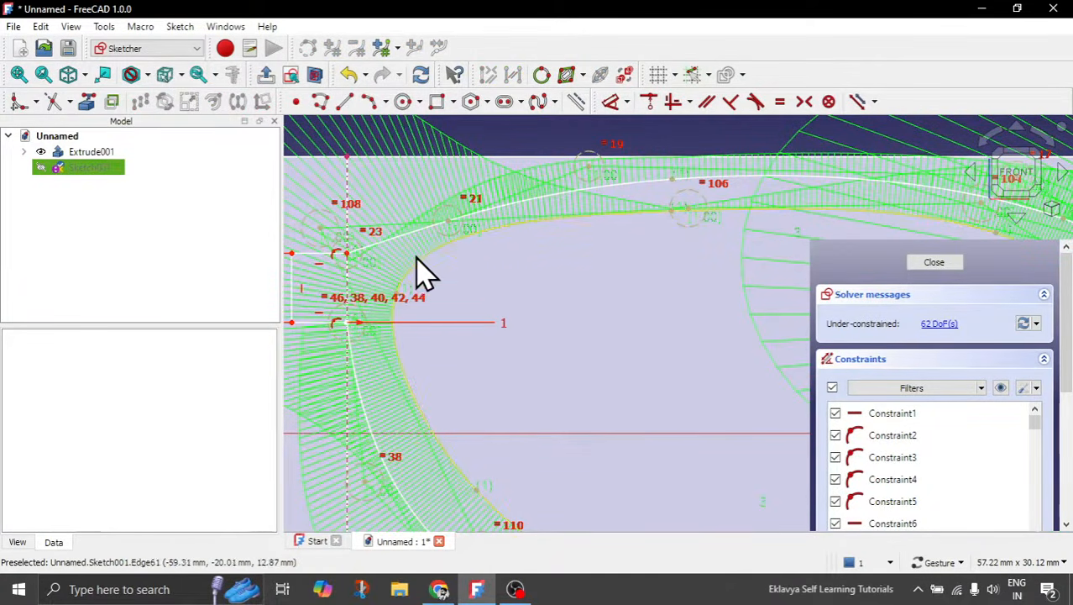
click(402, 294)
scroll(400, 292, up, 3)
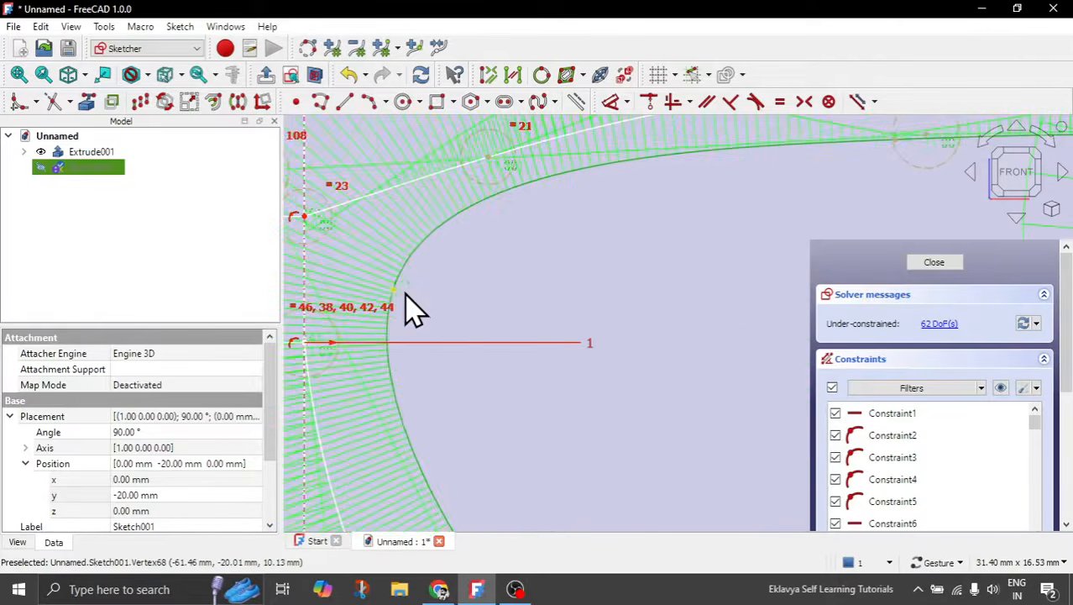
scroll(424, 319, down, 3)
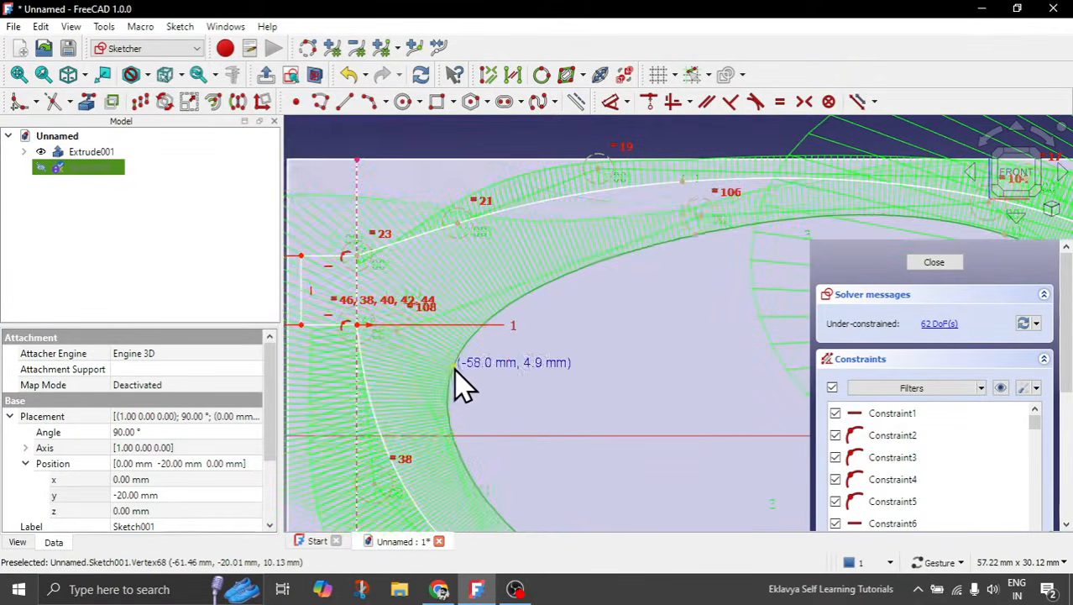
mouse_move(460, 384)
mouse_down()
mouse_move(445, 382)
mouse_move(443, 355)
mouse_move(438, 369)
mouse_up()
scroll(383, 218, down, 3)
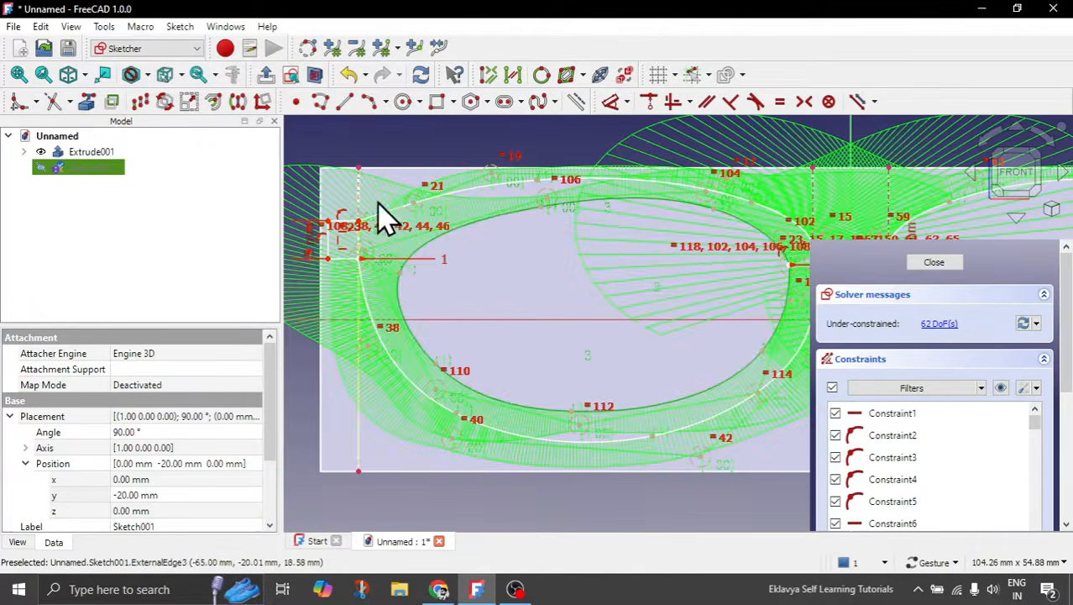
Shift the inner spline's lower knots toward the bottom rim and raise its top knot for a more even rim width.
click(508, 271)
click(495, 399)
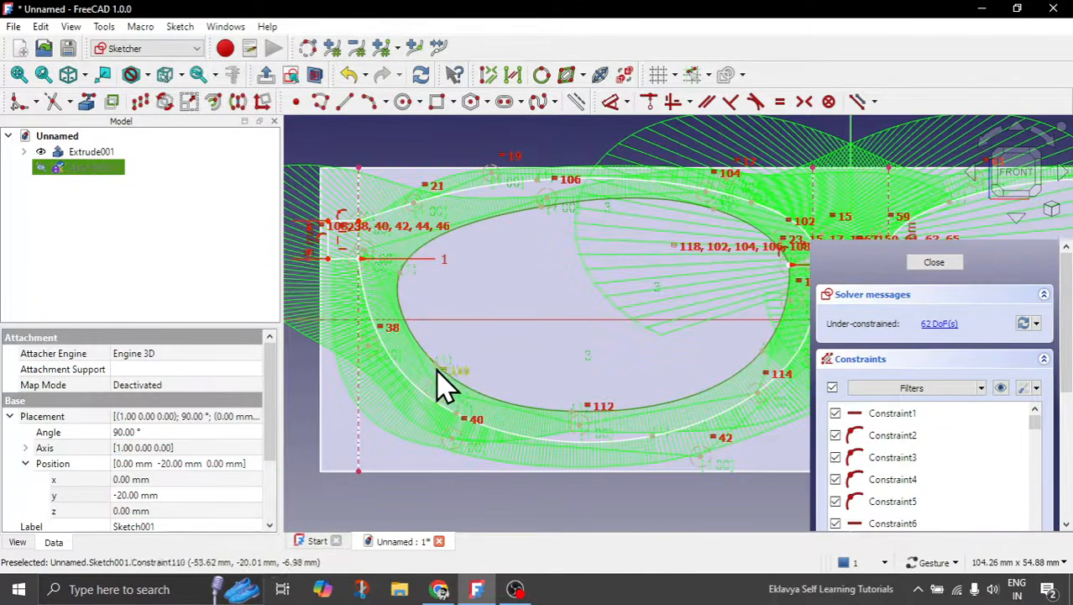
mouse_move(436, 369)
mouse_down()
mouse_move(455, 395)
mouse_move(598, 437)
mouse_up()
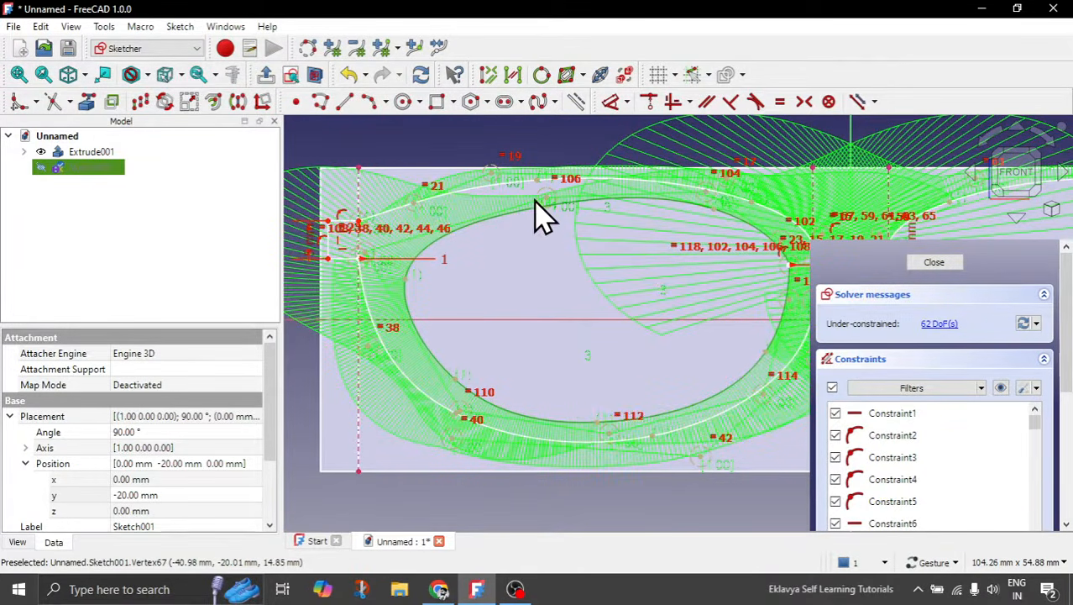
drag(534, 200, 529, 200)
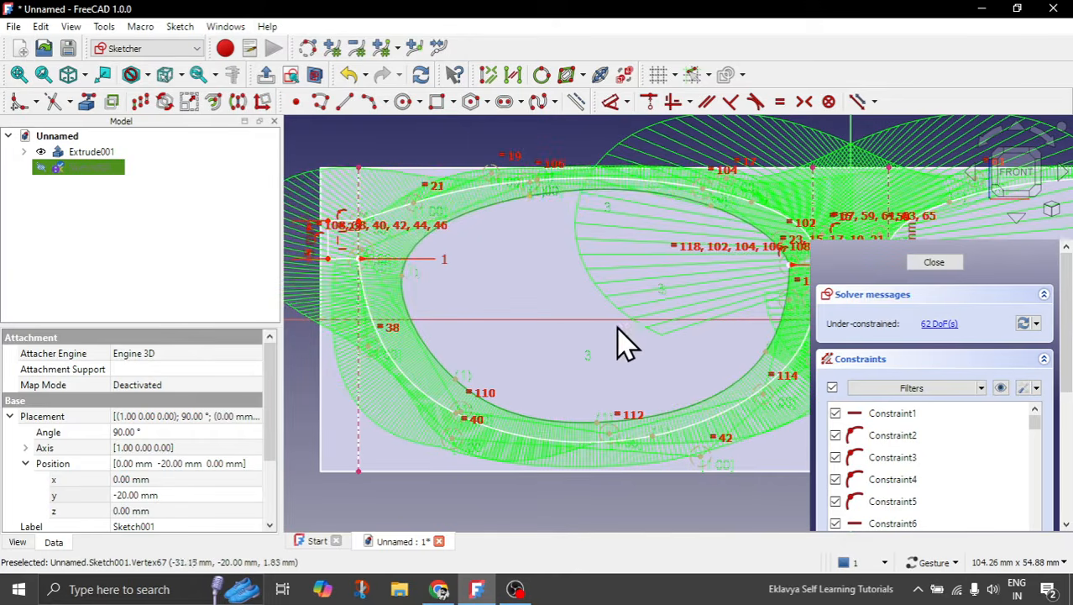
click(615, 346)
scroll(411, 298, down, 5)
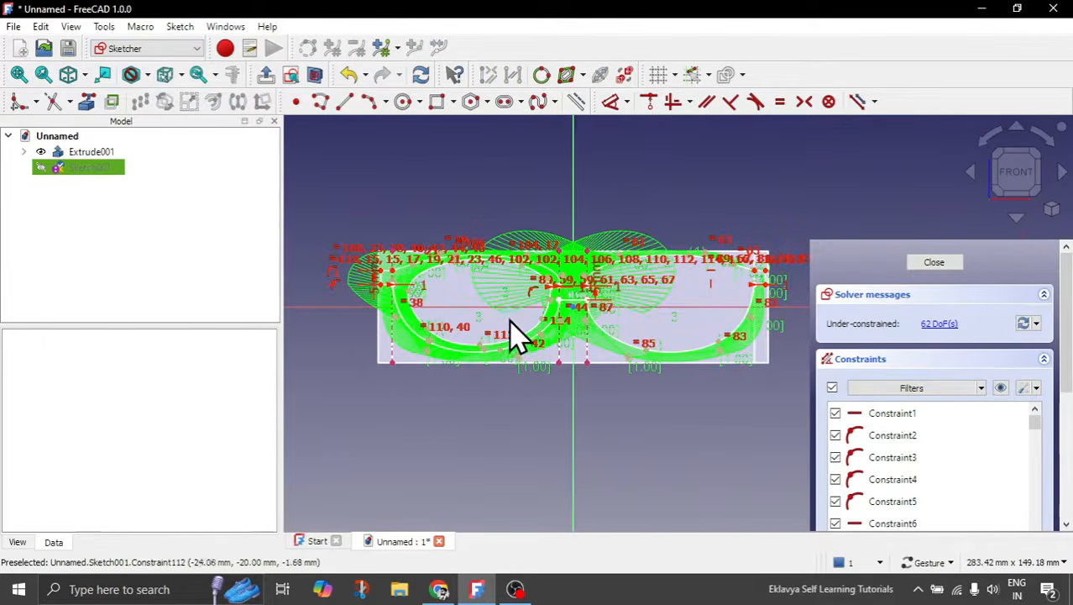
Lower the inner spline's closing point beside the nose bridge to about (-8.3 mm, 4.7 mm).
scroll(514, 335, up, 5)
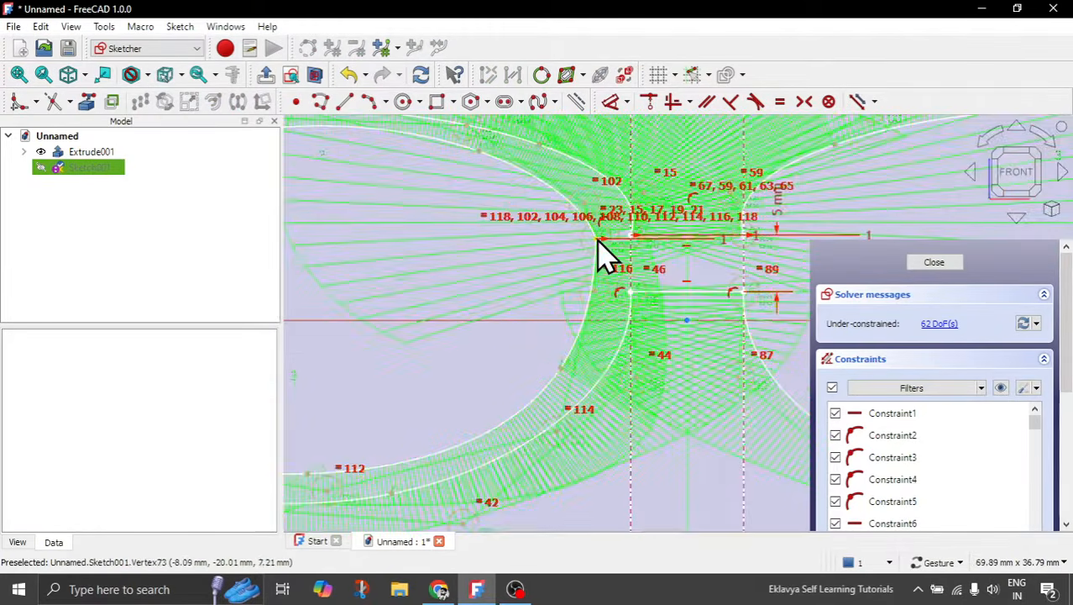
drag(599, 236, 594, 267)
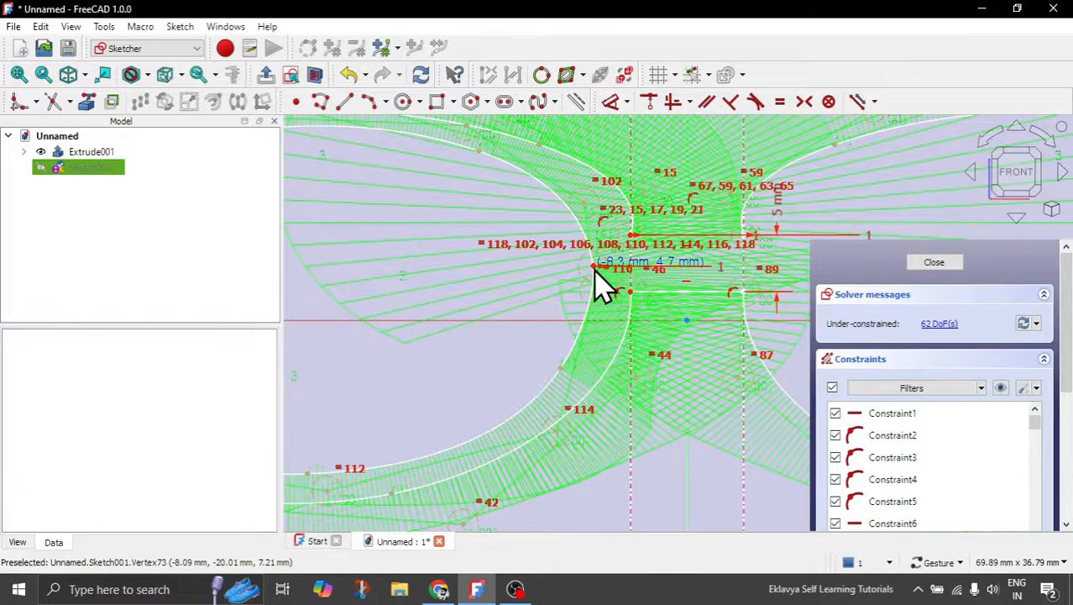
scroll(707, 283, down, 4)
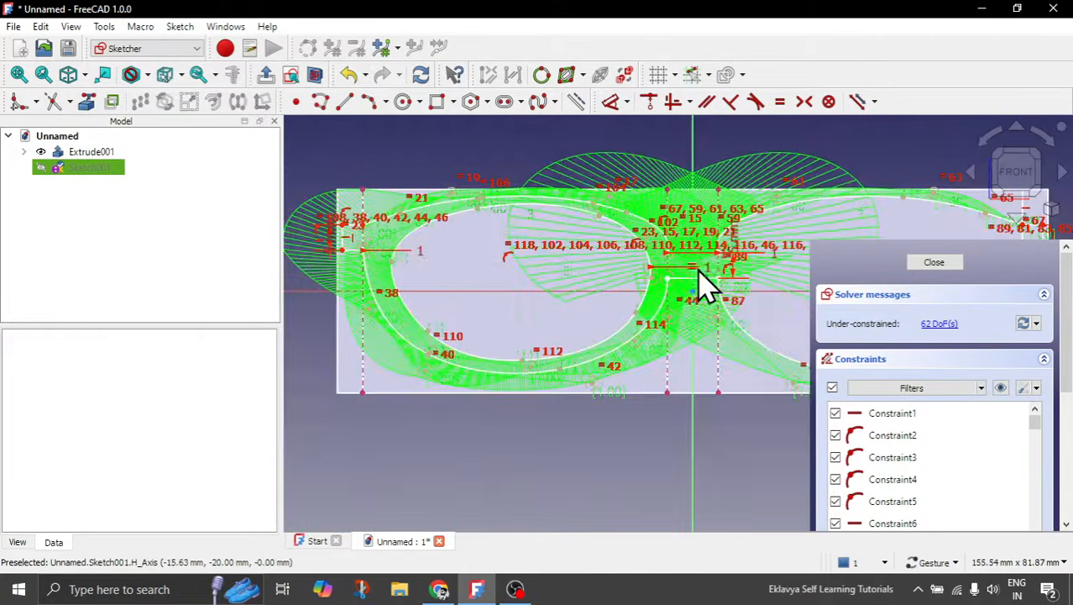
Mirror the inner lens spline about the sketch's vertical axis to form the second lens opening, and close the sketch.
click(602, 361)
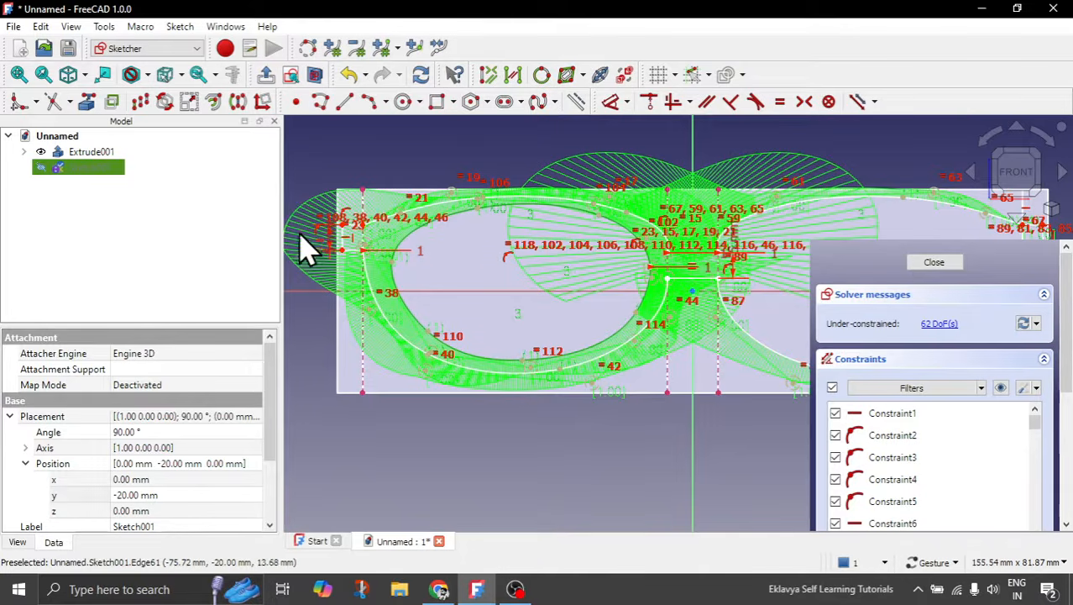
click(238, 101)
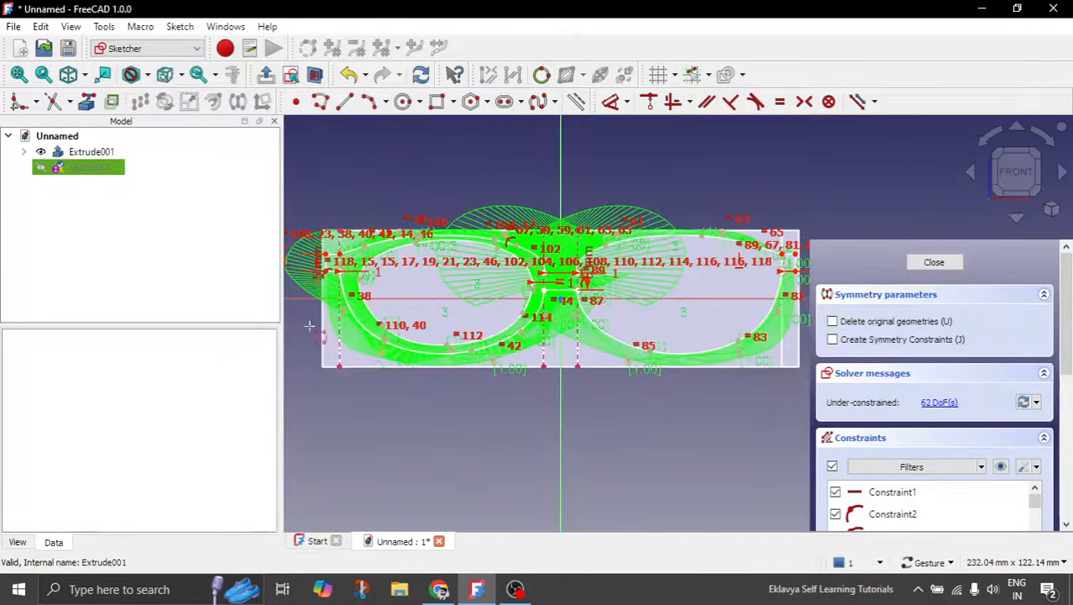
click(562, 420)
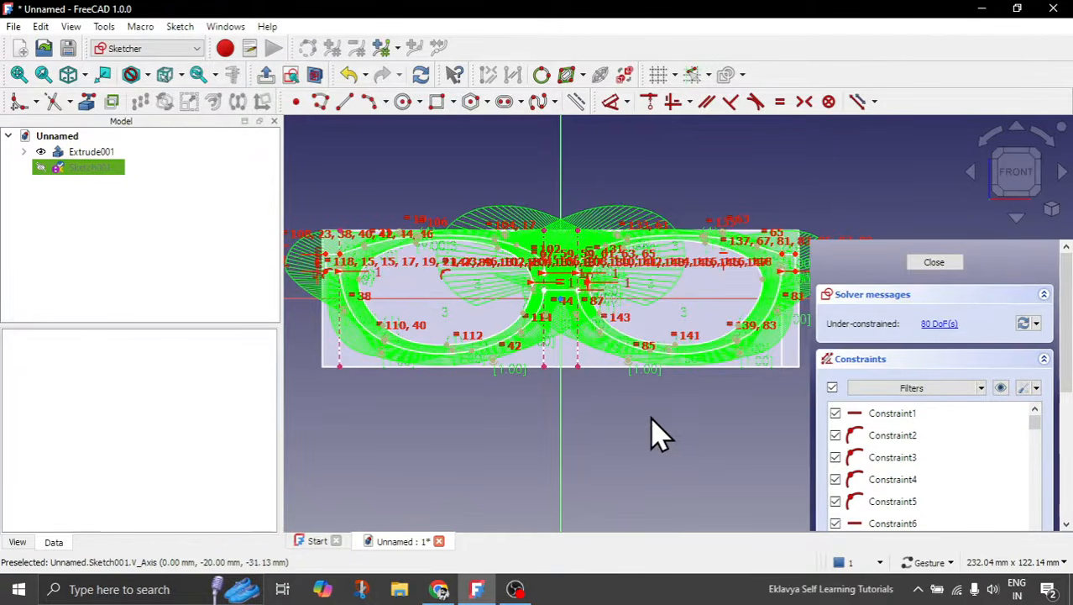
key(Escape)
mouse_move(606, 264)
mouse_down()
mouse_move(673, 422)
mouse_move(671, 413)
mouse_move(649, 426)
mouse_move(676, 436)
mouse_move(556, 440)
mouse_move(675, 364)
mouse_move(647, 228)
mouse_move(630, 262)
mouse_move(640, 287)
mouse_move(674, 283)
mouse_move(661, 277)
mouse_up()
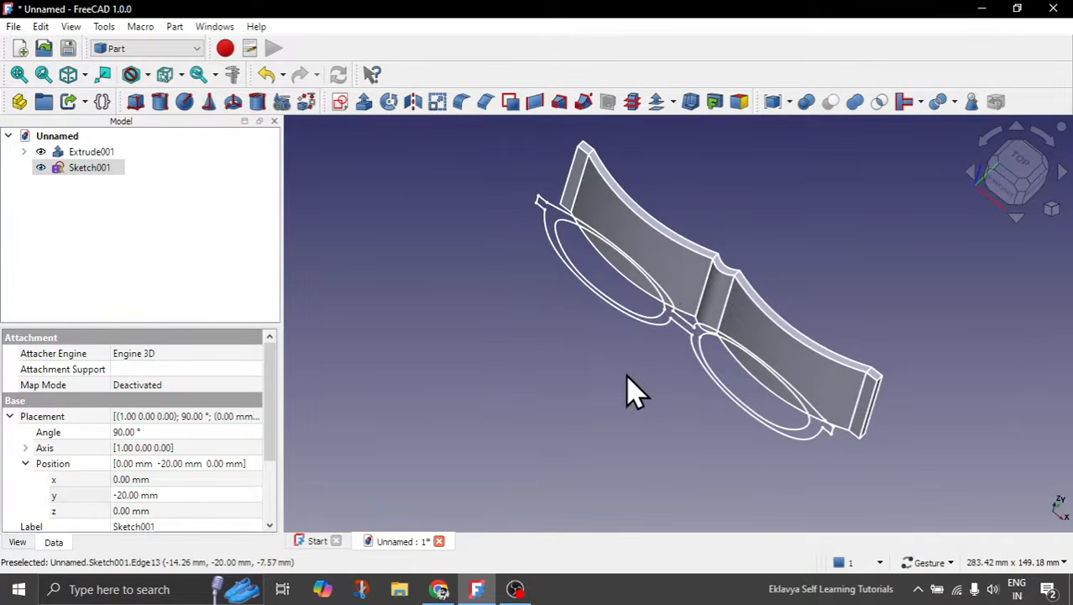
Extrude the eyeglasses sketch as a solid 50 mm along a custom direction of Y = 1 through the curved body.
drag(634, 390, 652, 368)
mouse_move(688, 275)
mouse_down()
mouse_move(680, 233)
mouse_move(704, 273)
mouse_up()
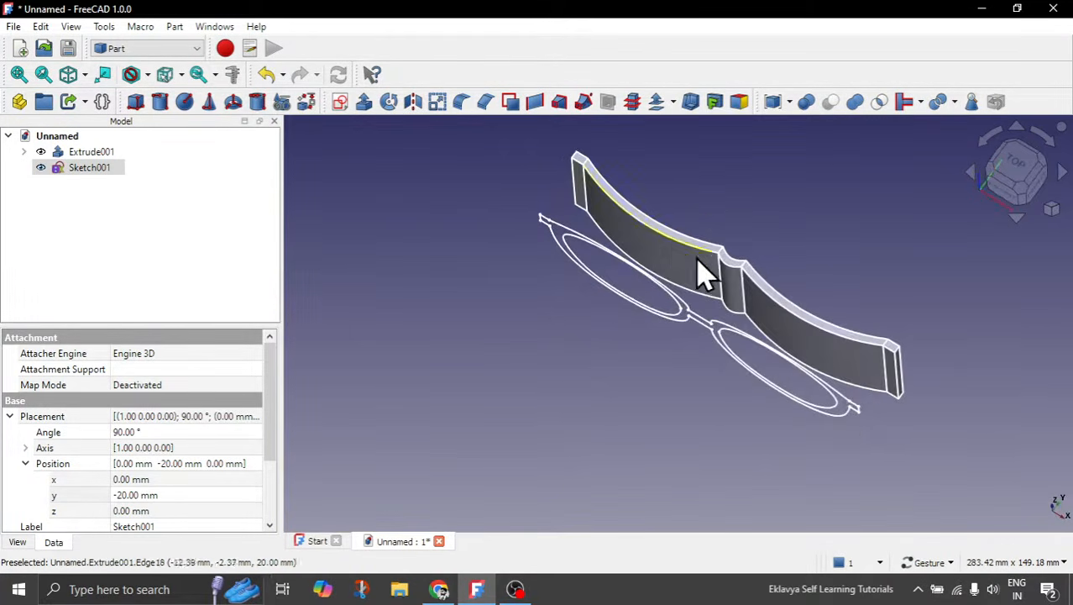
drag(748, 232, 790, 213)
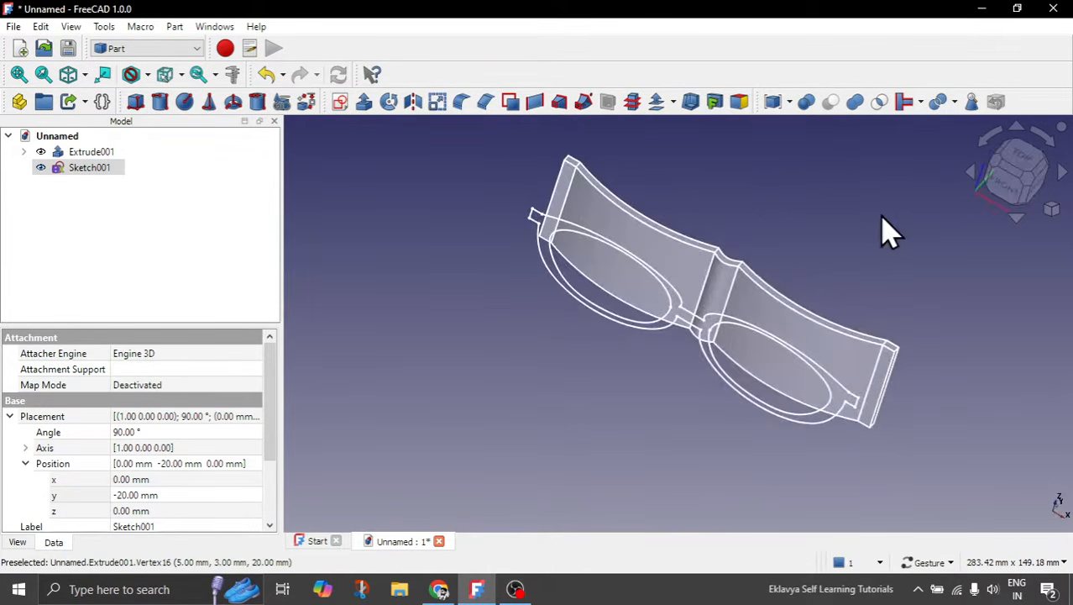
click(118, 206)
click(84, 169)
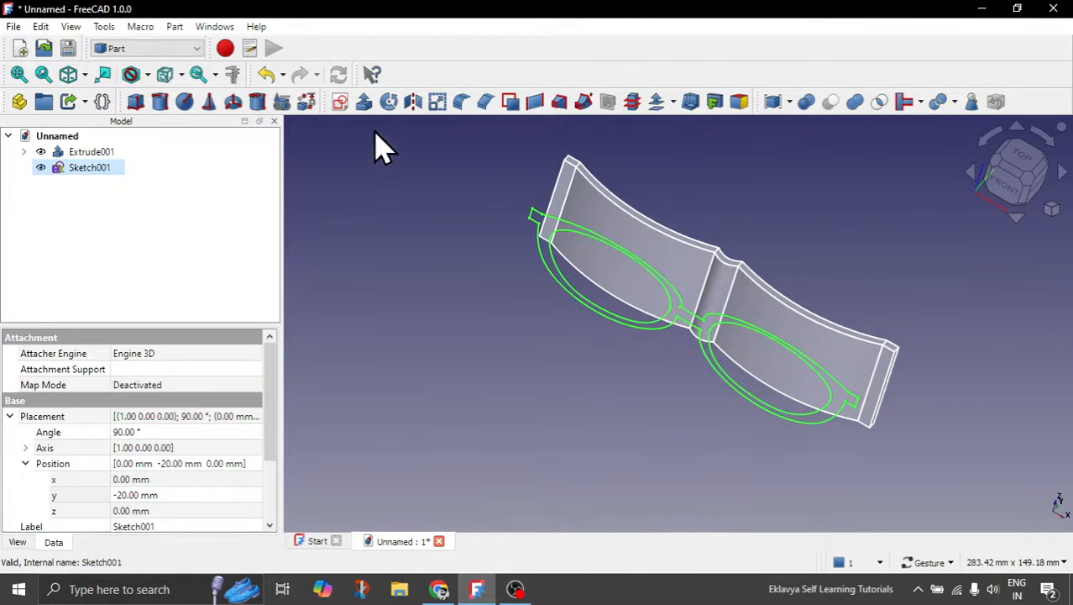
click(365, 104)
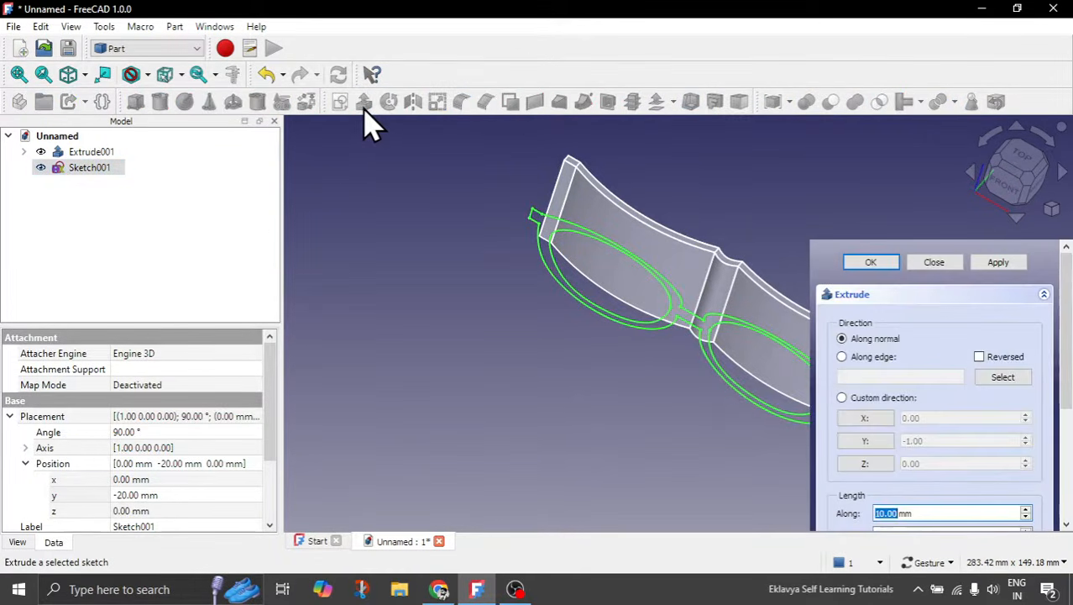
click(883, 399)
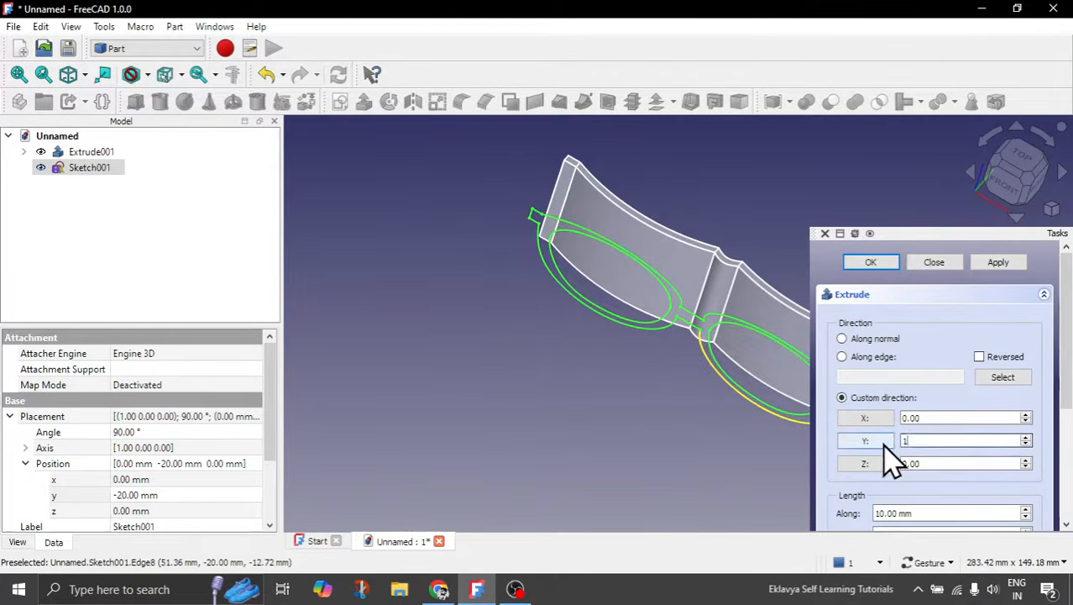
drag(1065, 417, 1062, 472)
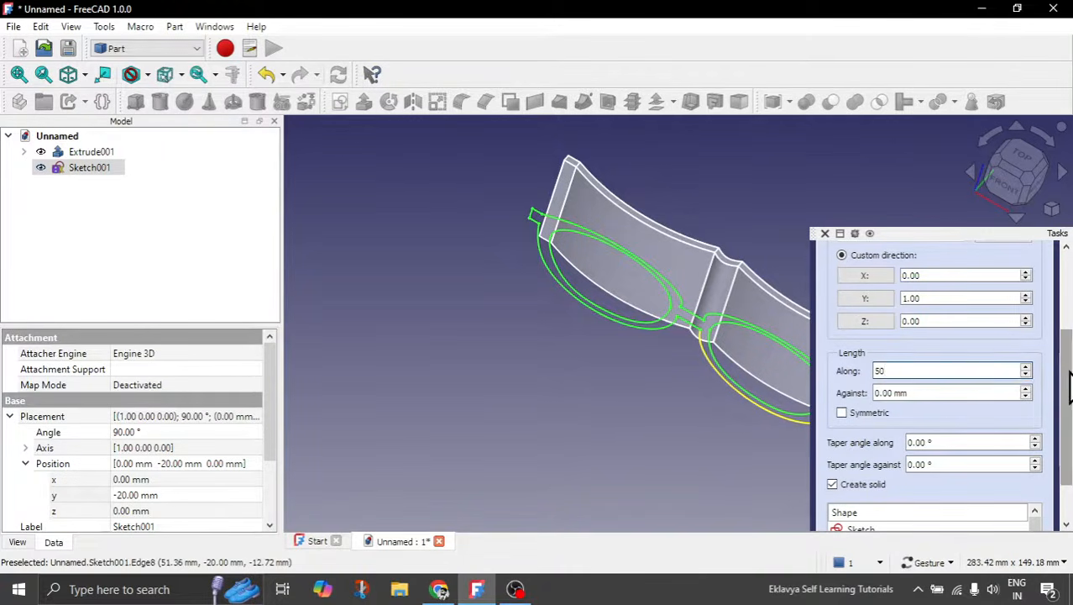
drag(1064, 382, 1064, 303)
click(887, 269)
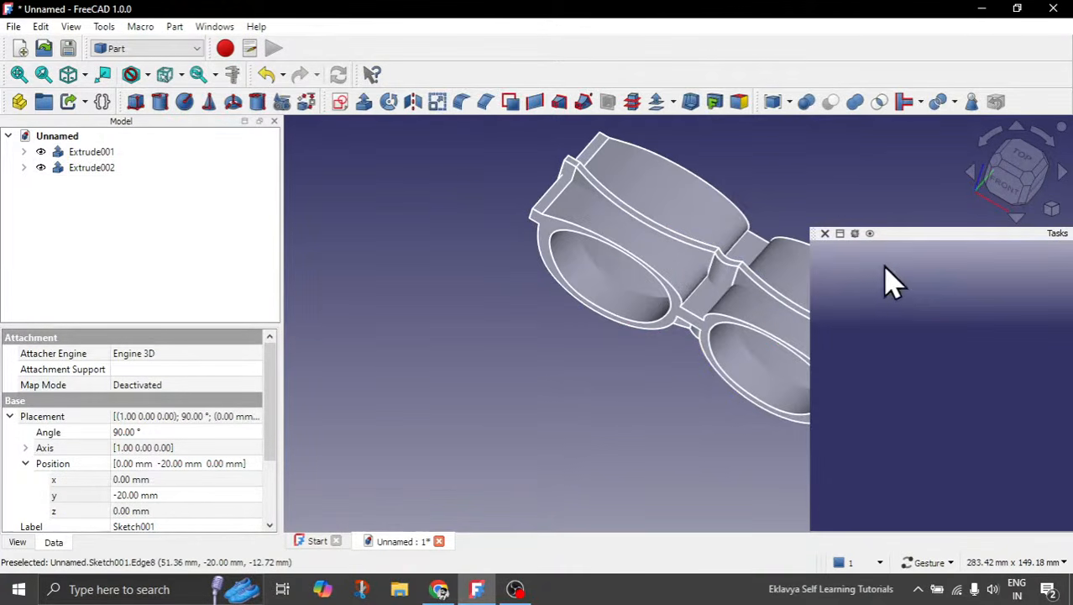
Create a Boolean intersection of the curved body and the extruded eyeglasses profile.
scroll(599, 395, down, 3)
mouse_move(556, 410)
mouse_down()
mouse_move(643, 348)
mouse_move(671, 350)
mouse_move(628, 343)
mouse_move(605, 368)
mouse_move(646, 331)
mouse_move(678, 254)
mouse_up()
scroll(693, 277, up, 4)
drag(704, 298, 773, 218)
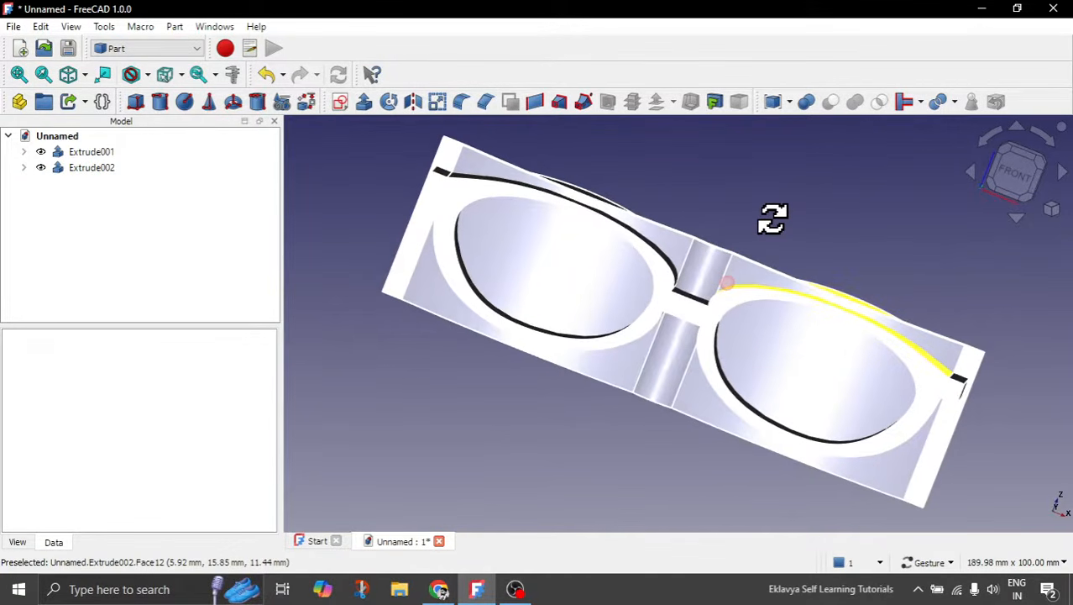
drag(772, 218, 663, 311)
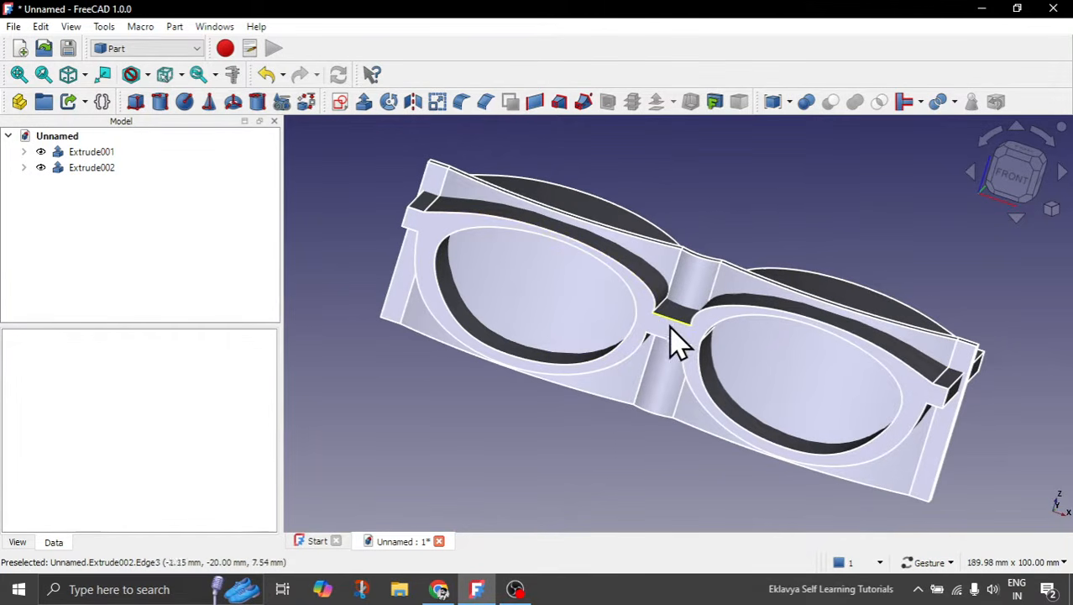
drag(696, 336, 724, 286)
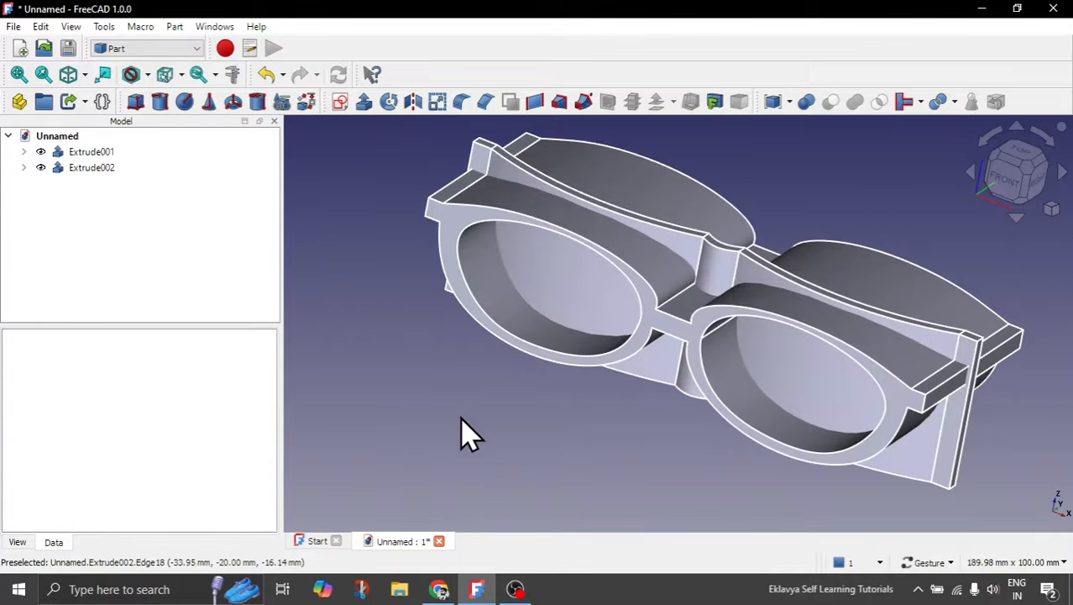
click(101, 152)
ctrl+click(98, 168)
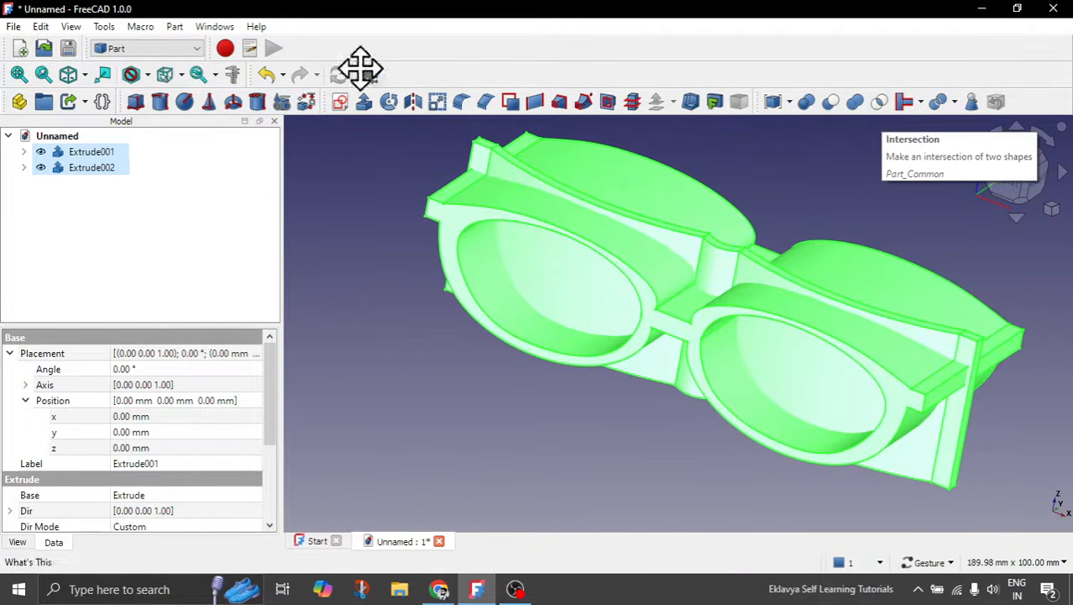
click(176, 27)
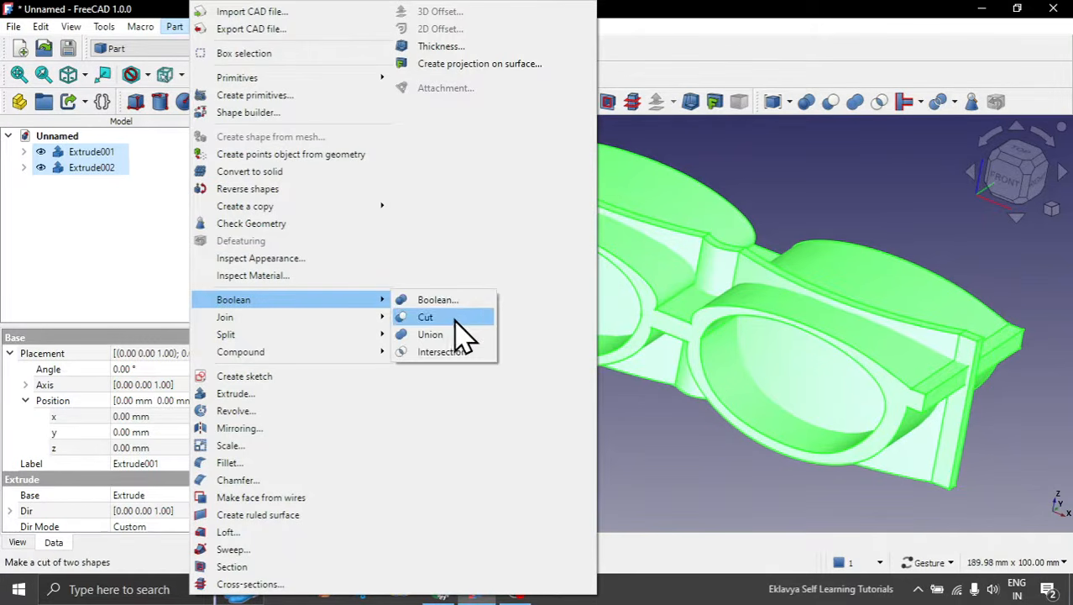
click(464, 353)
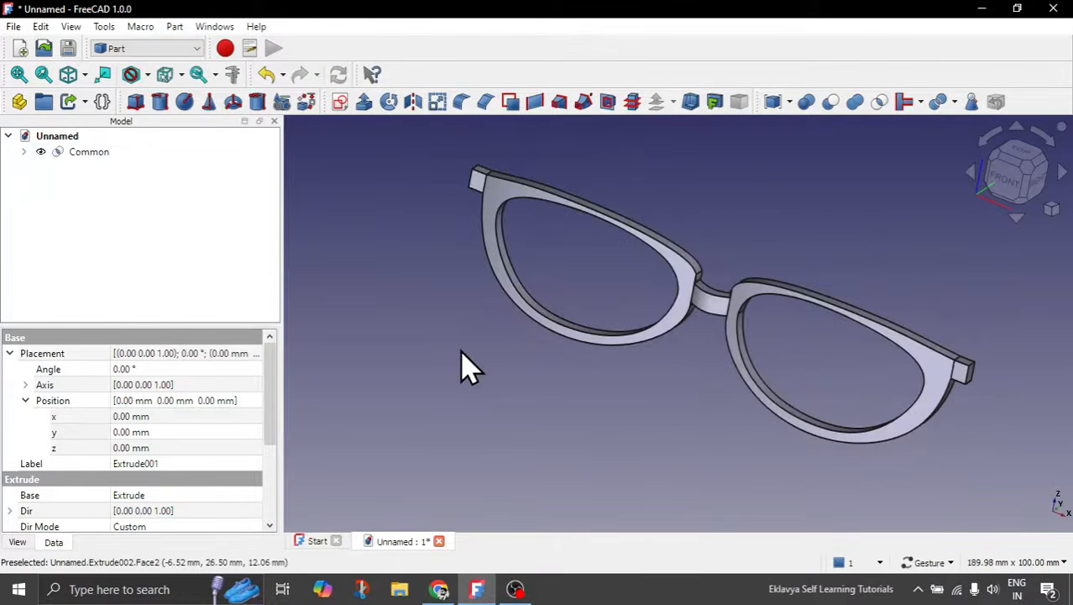
Examine the curved frame's rims, nose bridge and end tabs from the front, top, right side and at an angle.
drag(543, 385, 575, 379)
scroll(580, 395, down, 2)
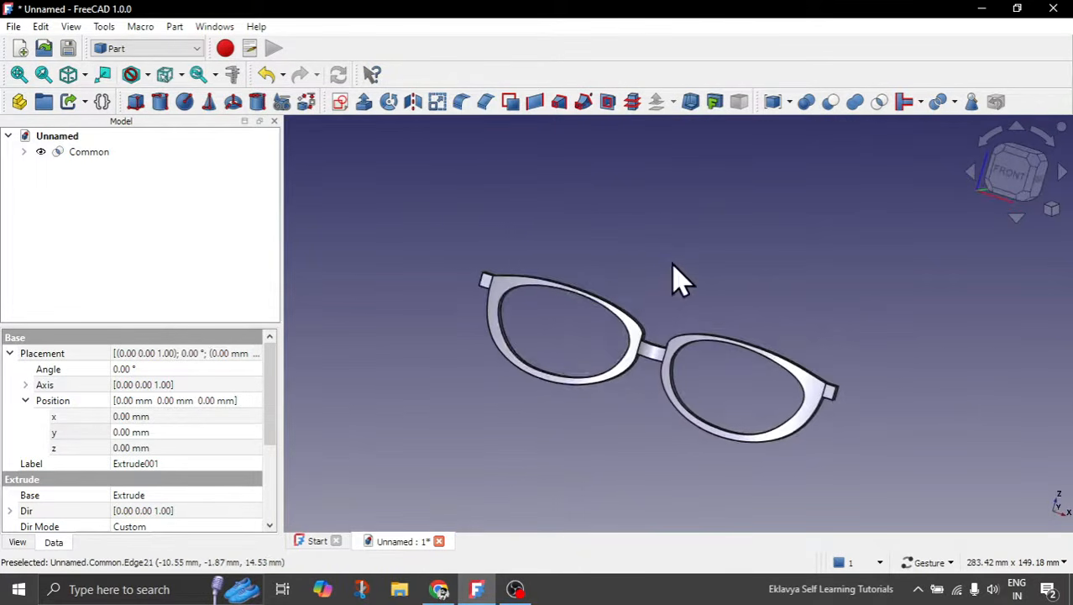
drag(669, 267, 647, 331)
scroll(643, 340, up, 3)
scroll(685, 345, down, 2)
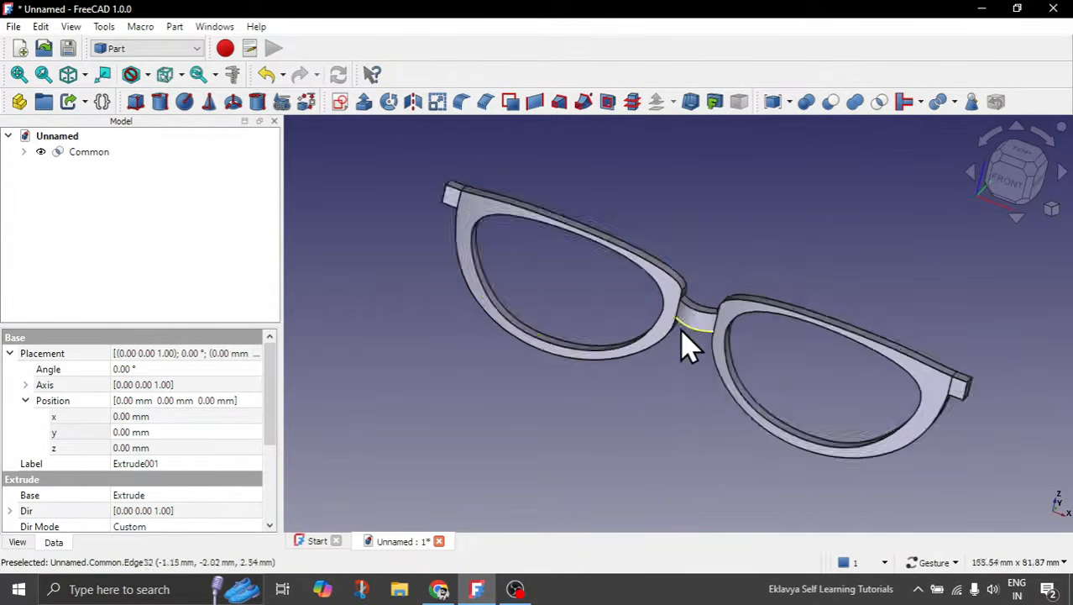
drag(736, 267, 668, 245)
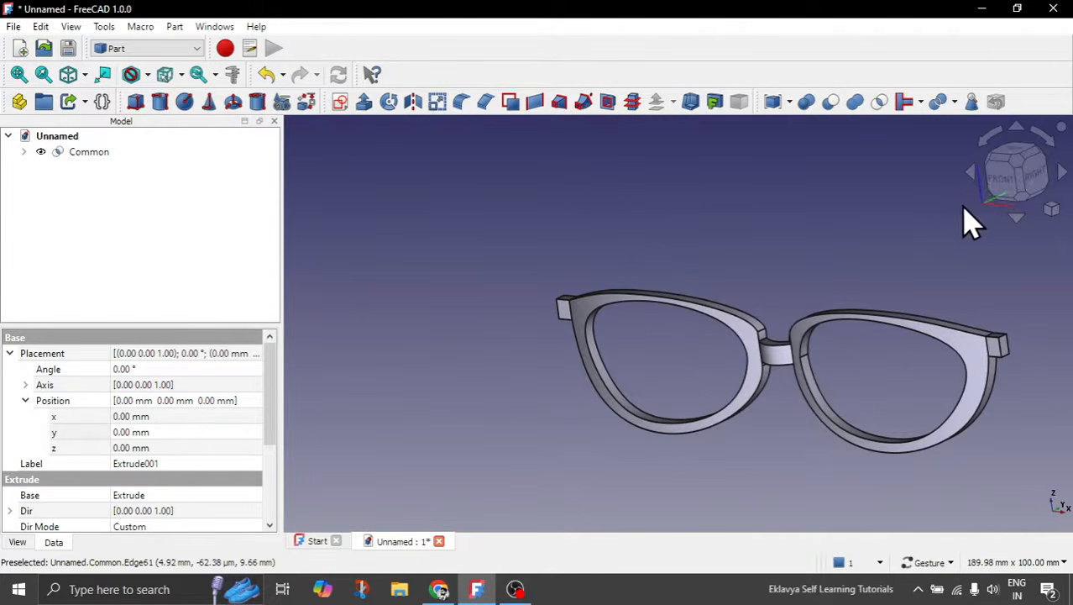
click(1004, 202)
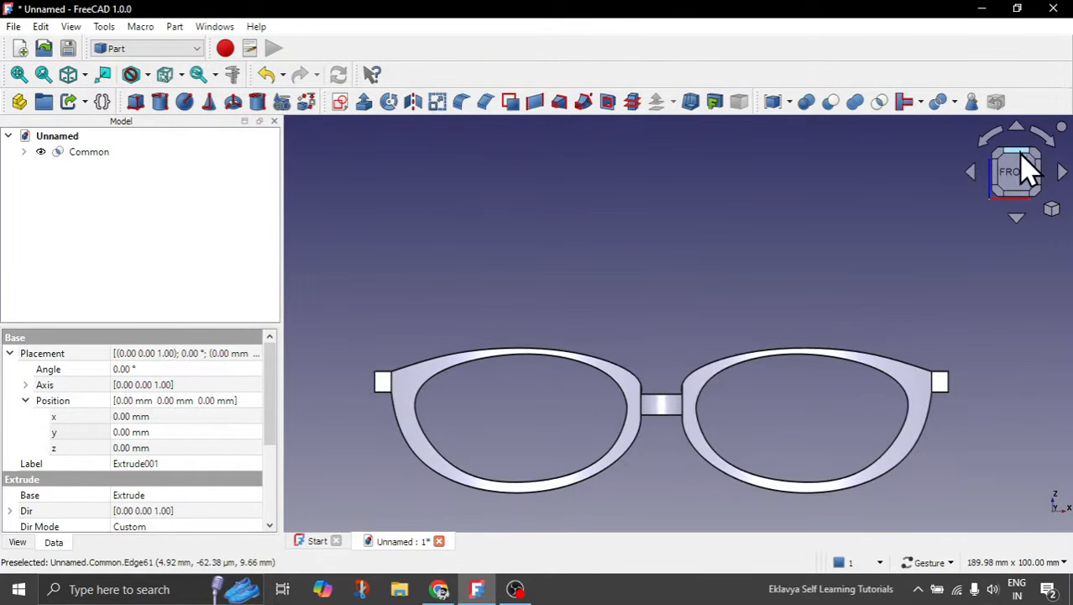
click(1022, 156)
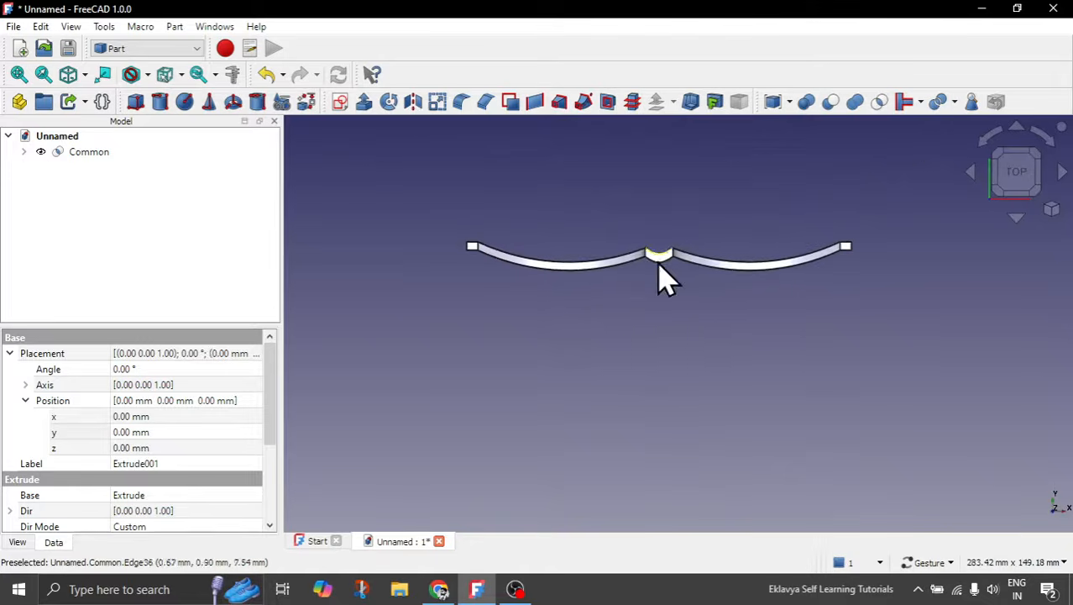
scroll(659, 263, up, 1)
click(1037, 174)
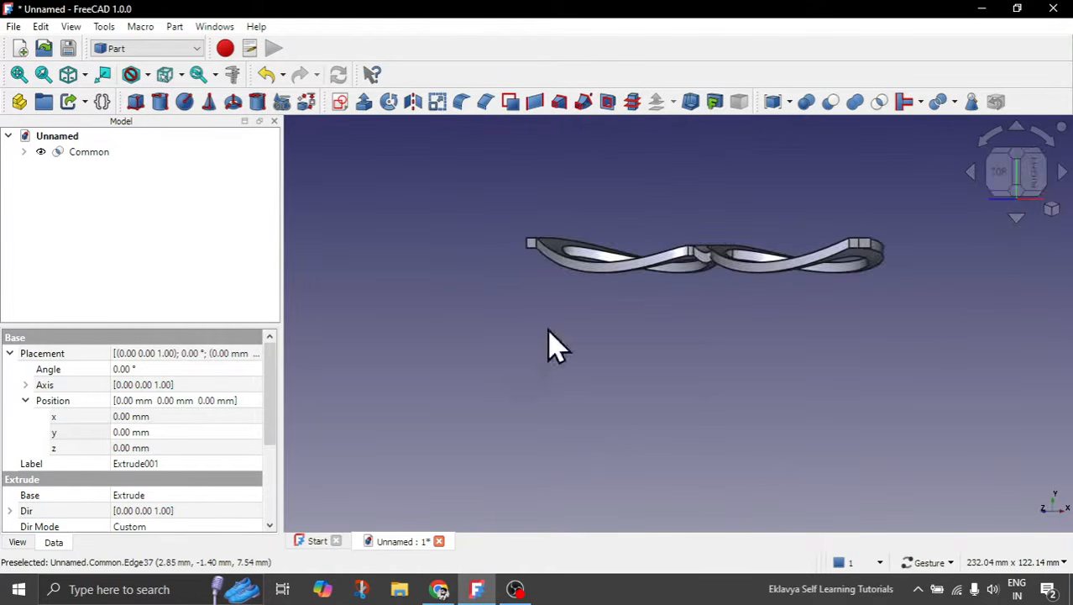
drag(547, 345, 520, 199)
click(1040, 167)
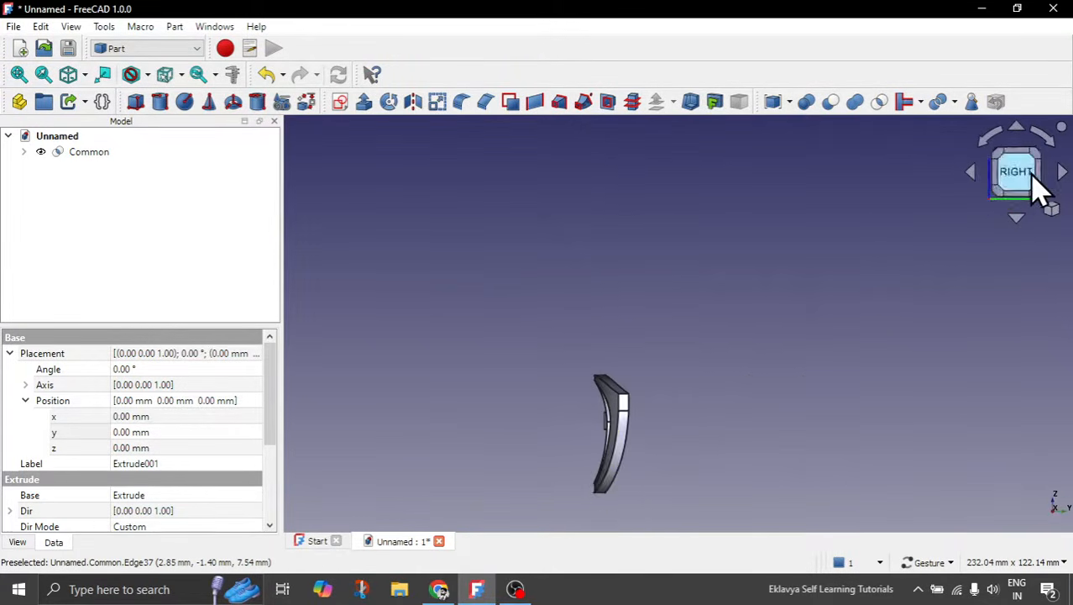
scroll(602, 494, up, 3)
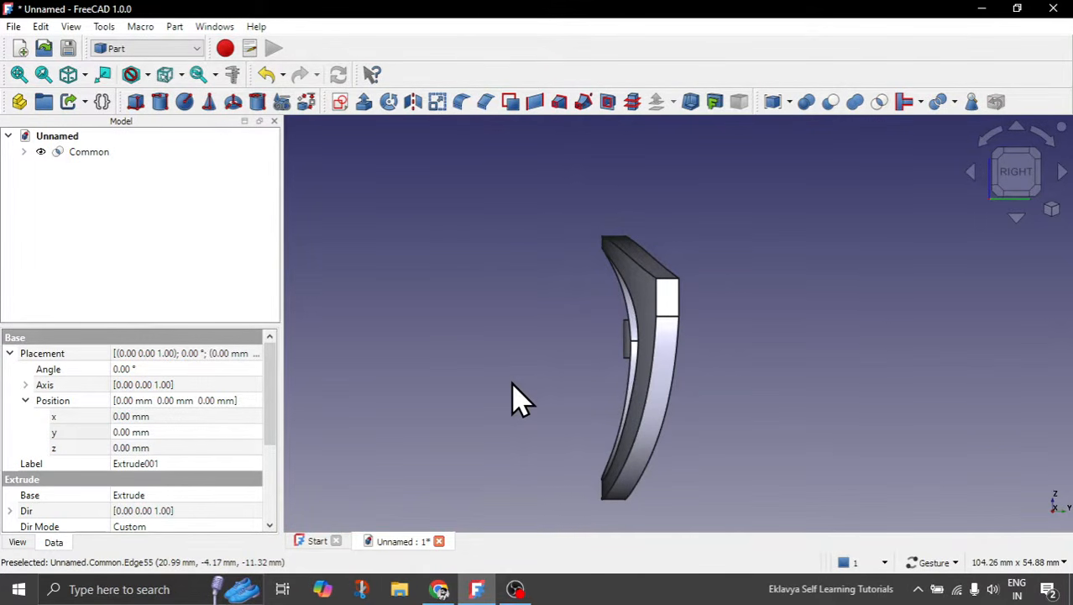
scroll(550, 295, down, 1)
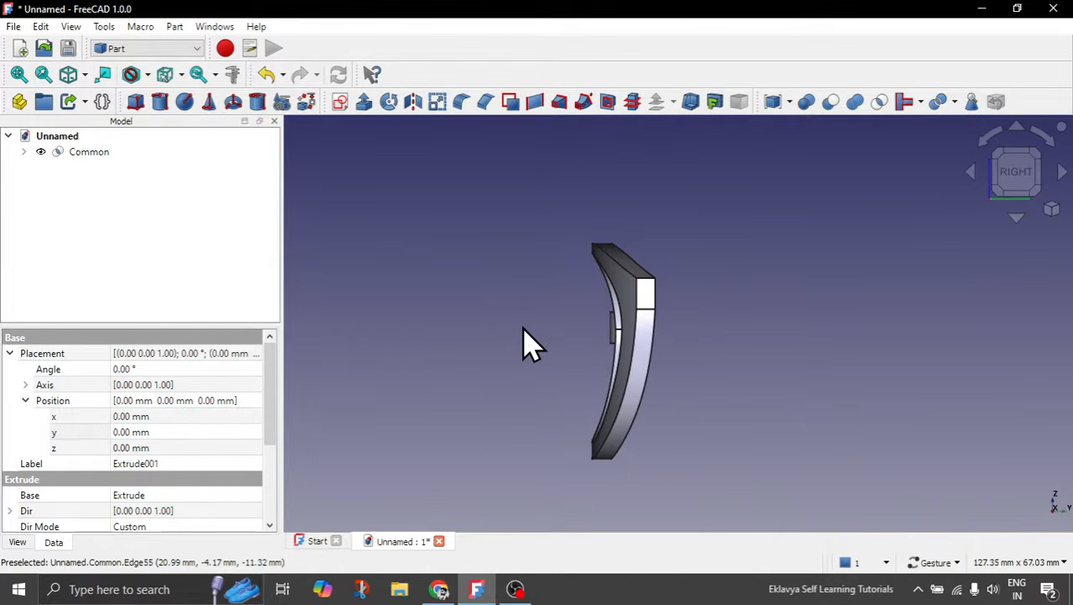
drag(522, 342, 681, 337)
scroll(628, 408, down, 2)
drag(628, 407, 623, 340)
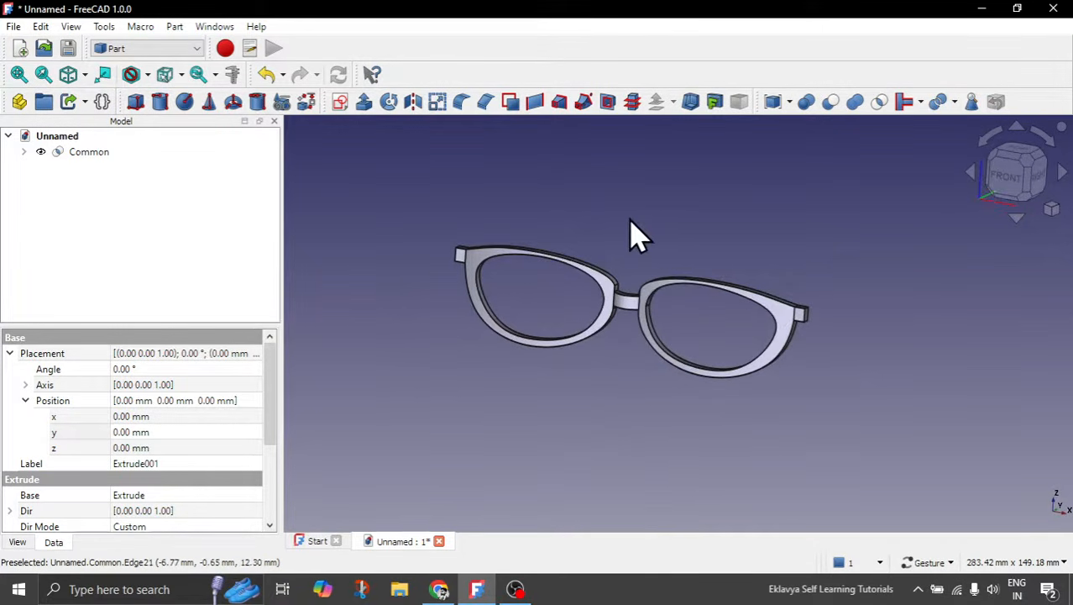
drag(631, 222, 625, 217)
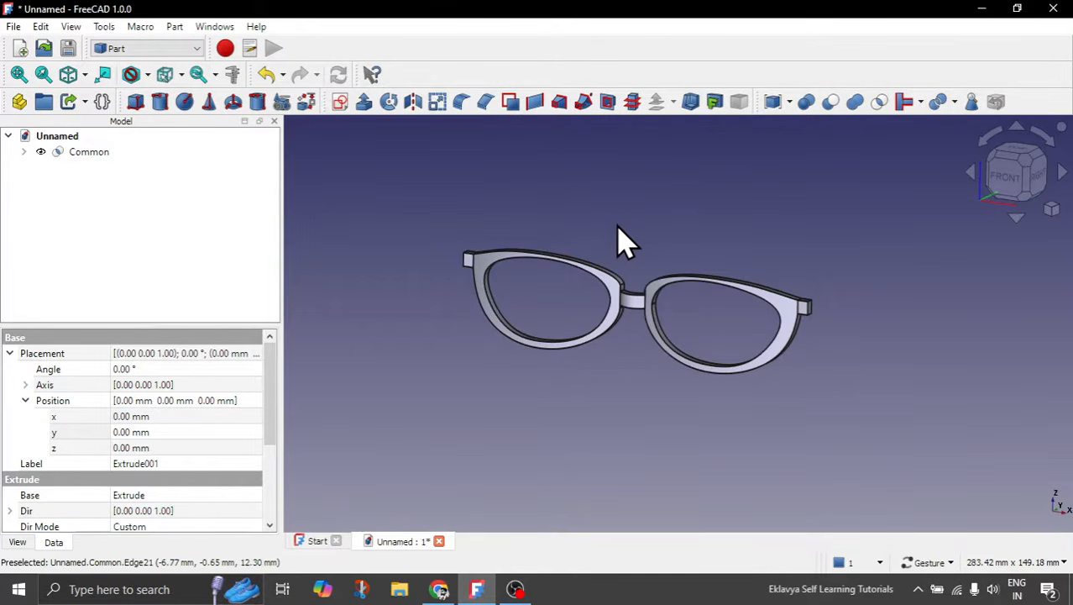
Fill both lens openings with non-planar faces built from their front inner rim edges, using the Shape builder's Face from edges option.
scroll(542, 302, up, 4)
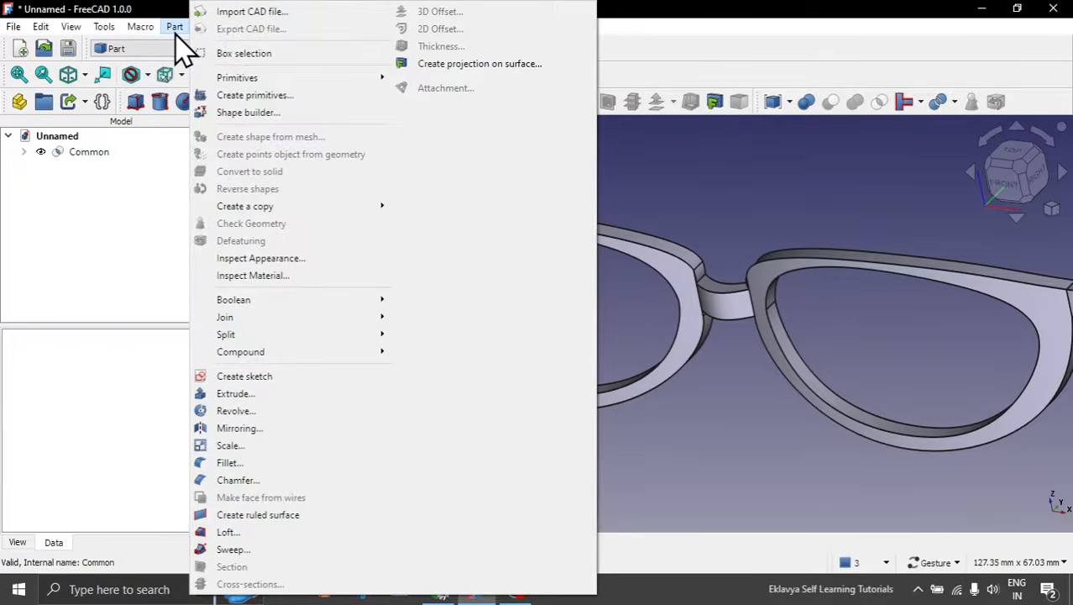
click(233, 116)
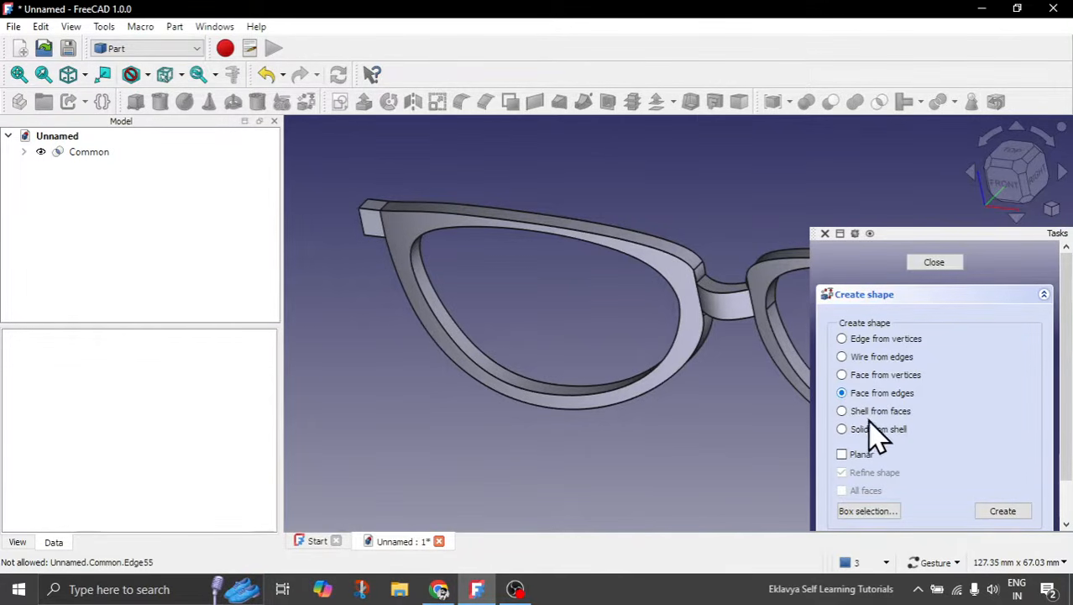
click(474, 385)
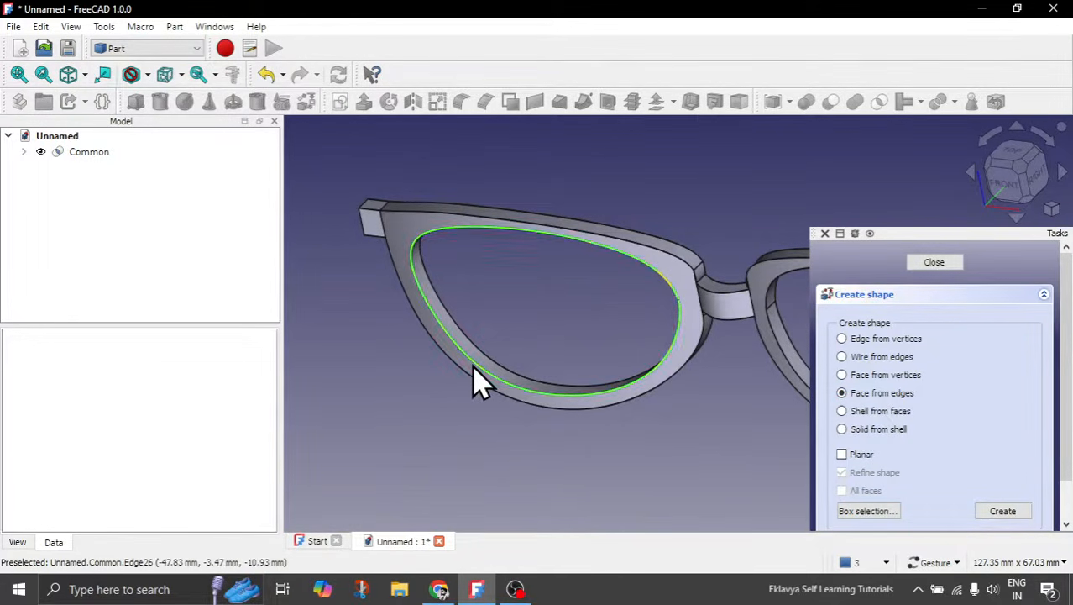
click(1014, 513)
scroll(407, 419, down, 2)
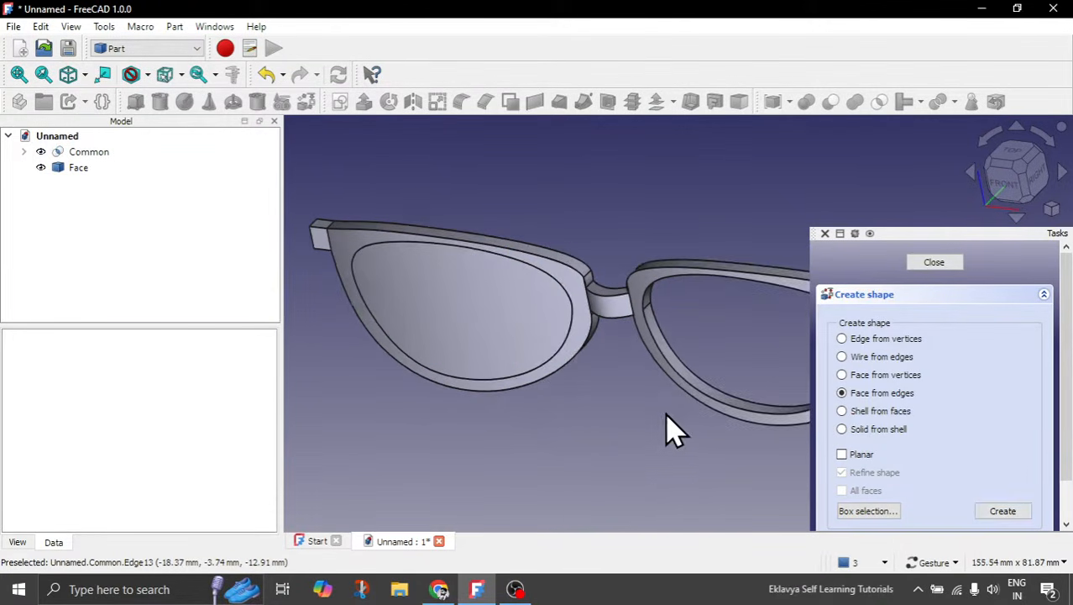
click(690, 399)
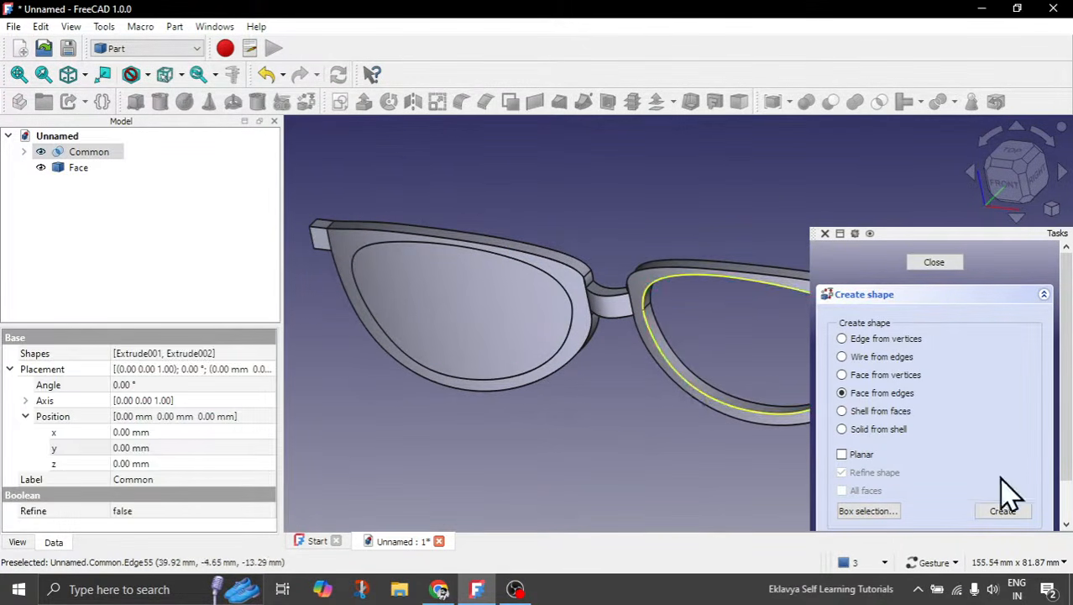
click(1003, 511)
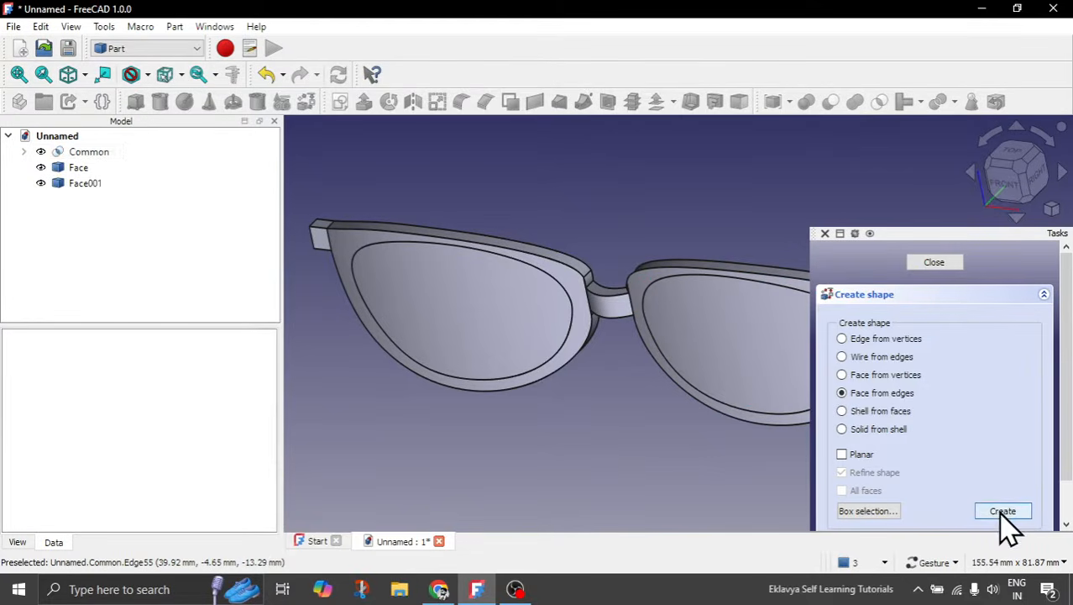
click(944, 262)
Move both lens faces back into the rims by setting their Y position to 0.5 mm.
drag(944, 288, 985, 304)
drag(617, 244, 581, 216)
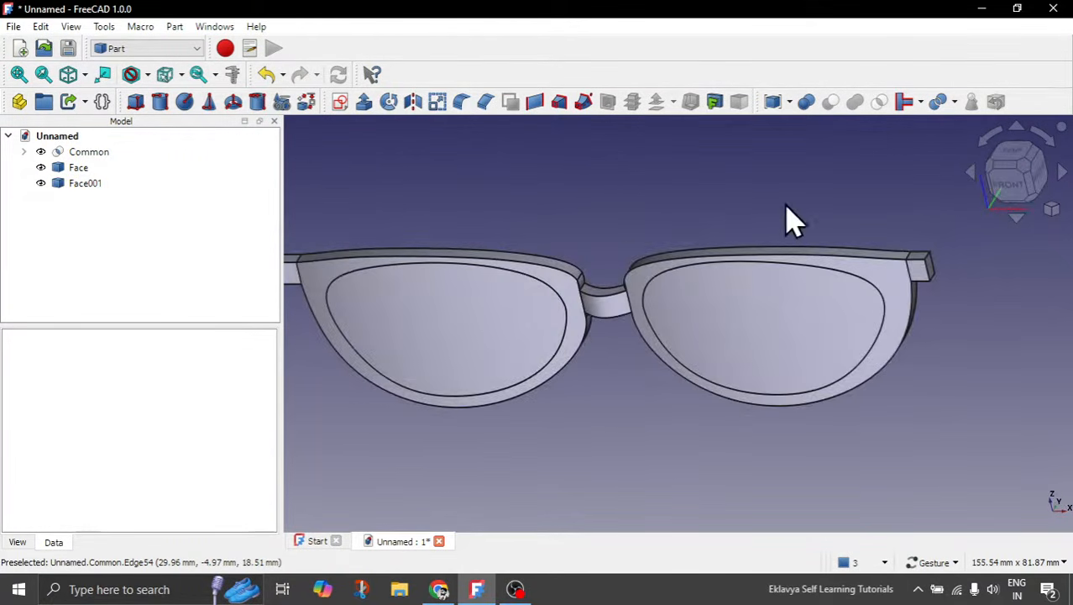
scroll(311, 318, up, 2)
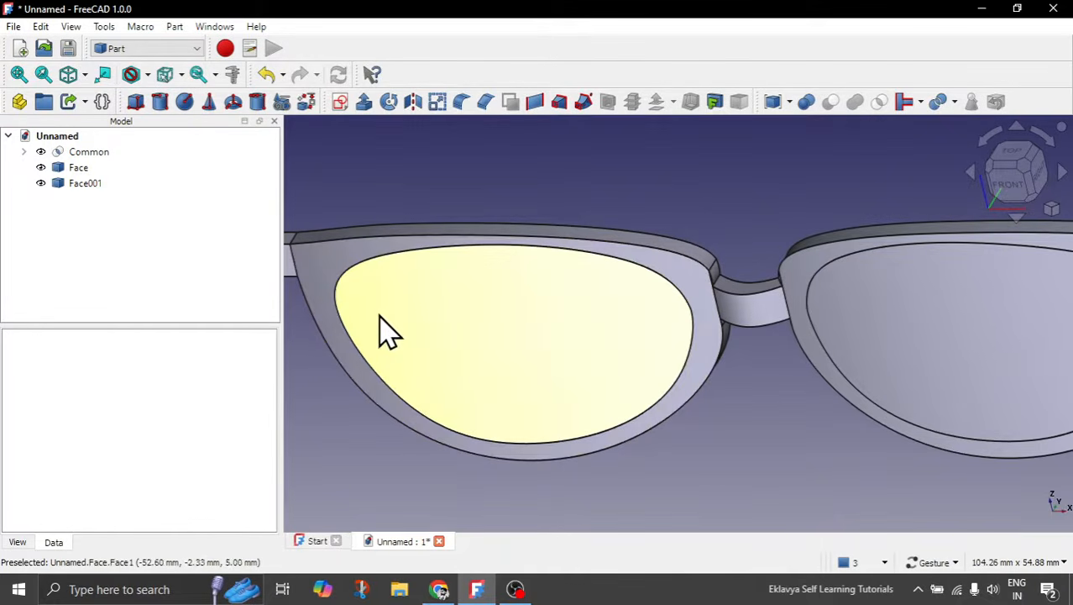
mouse_move(599, 266)
mouse_down()
mouse_move(592, 350)
mouse_move(600, 261)
mouse_up()
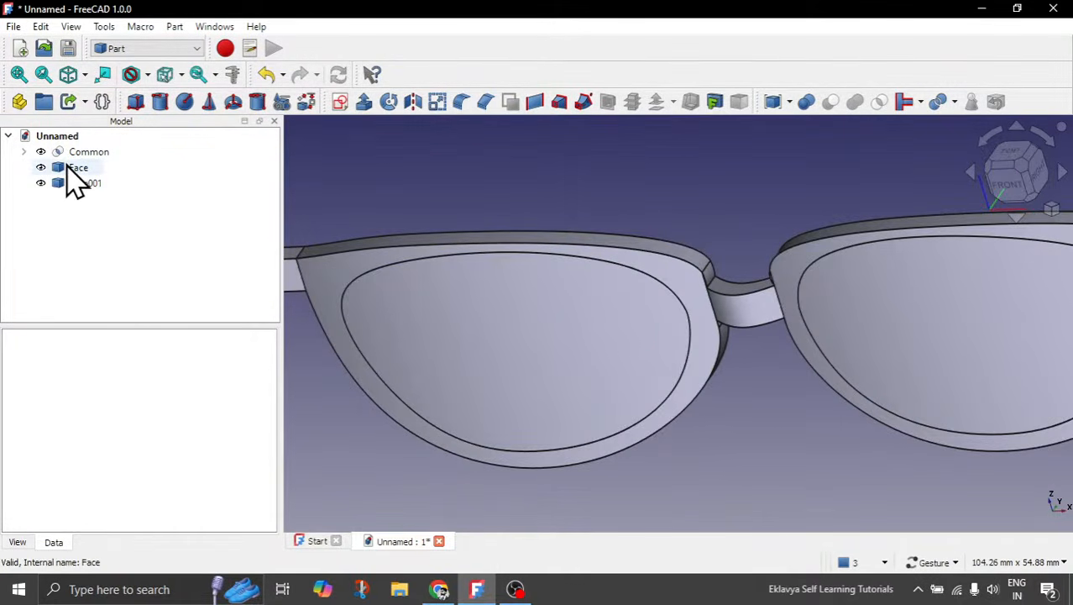
click(71, 168)
ctrl+click(83, 184)
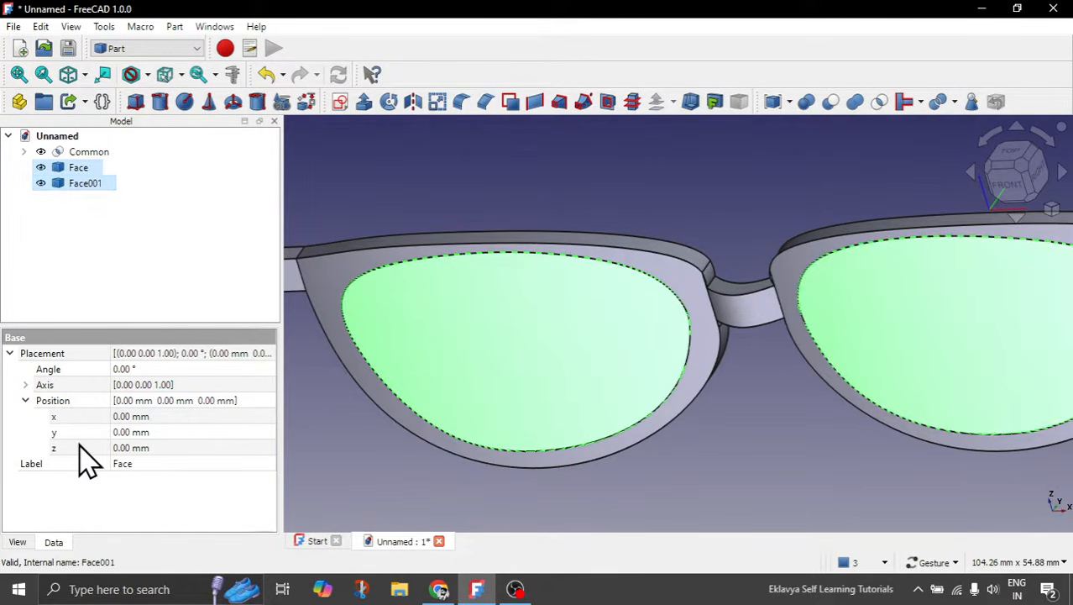
click(128, 438)
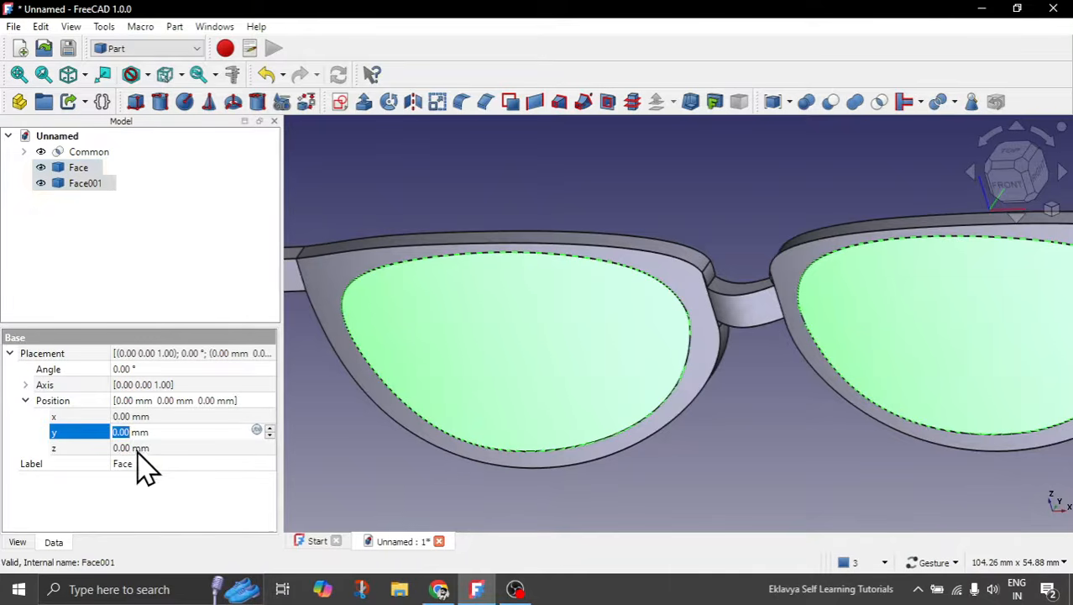
text(0.5)
click(785, 445)
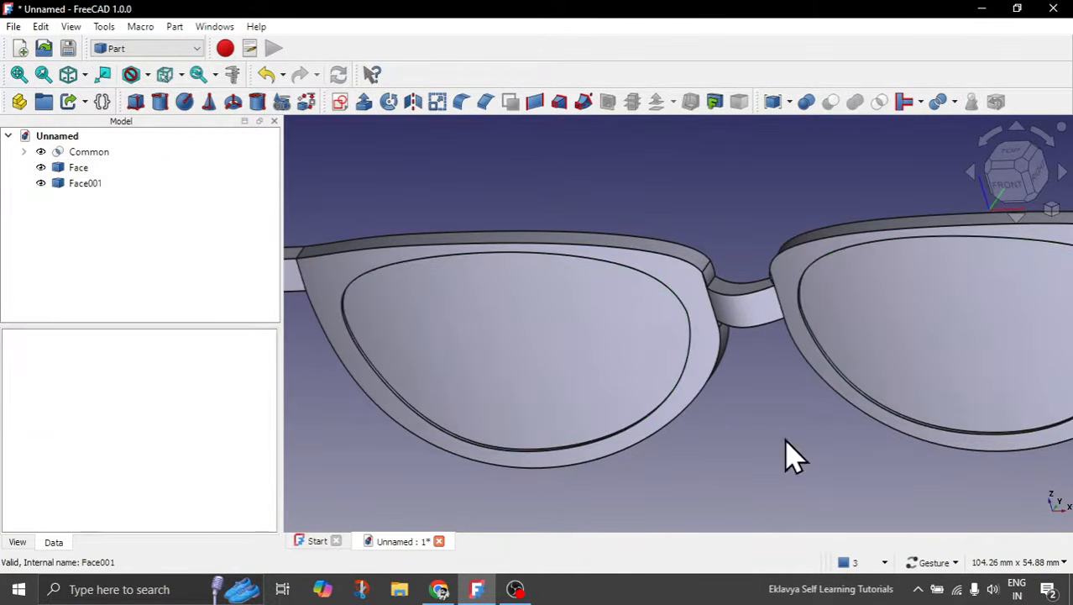
Set the Y position of both lens faces to 1 mm so they sit deeper inside the rims.
drag(785, 445, 790, 504)
drag(831, 256, 802, 228)
click(89, 169)
ctrl+click(84, 183)
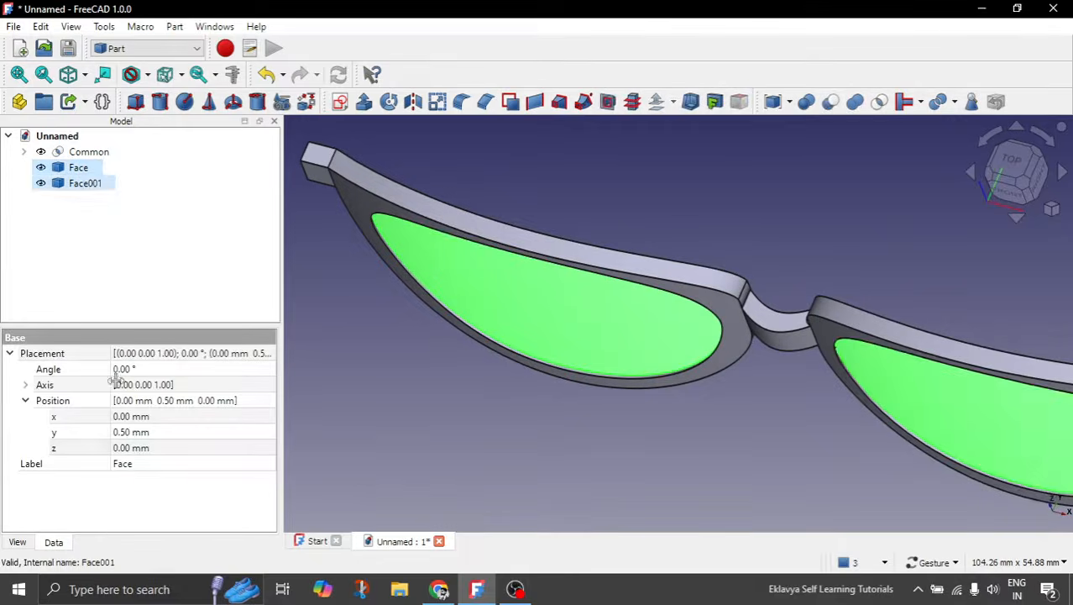
click(126, 434)
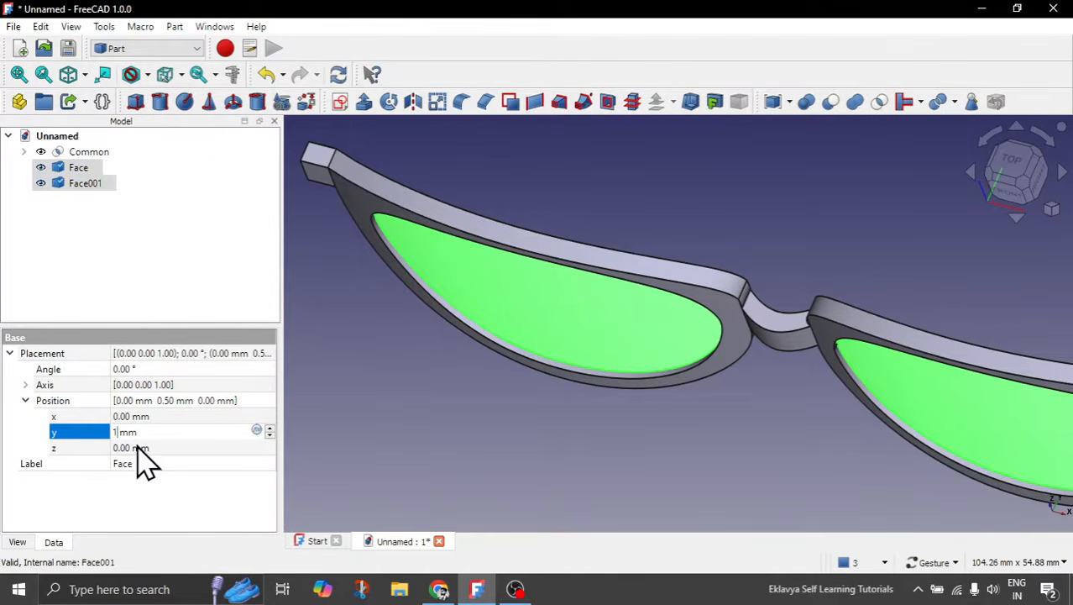
text(1)
click(355, 439)
mouse_move(510, 395)
mouse_down()
mouse_move(527, 327)
mouse_move(503, 374)
mouse_move(508, 434)
mouse_move(596, 416)
mouse_move(582, 379)
mouse_move(542, 362)
mouse_move(507, 374)
mouse_up()
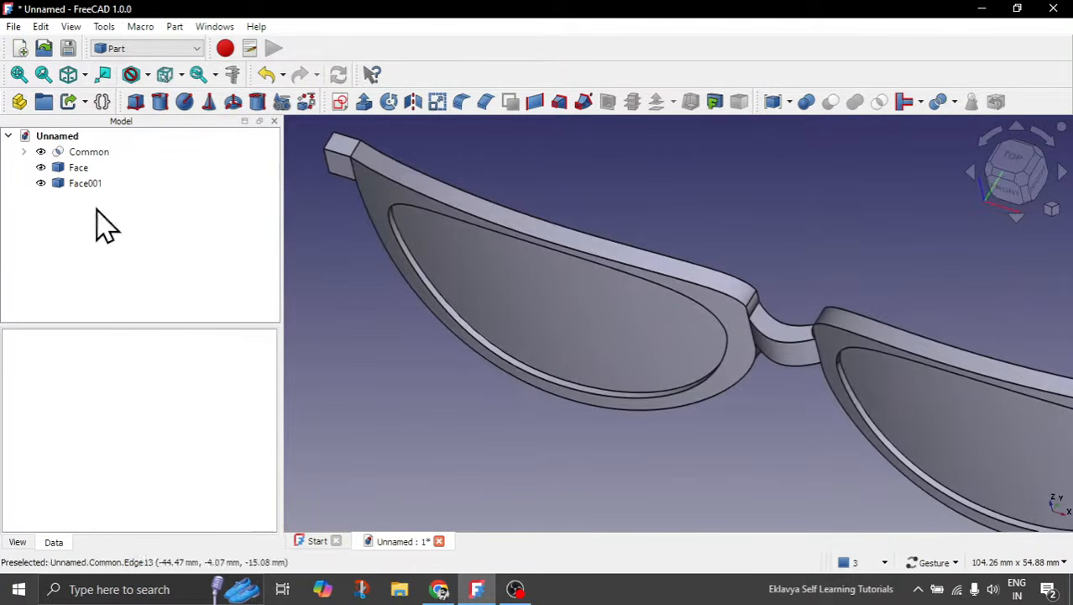
Extrude the left lens face (front view) as a solid 0.5 mm along a custom direction of Y = 1, Z = 0.
click(74, 169)
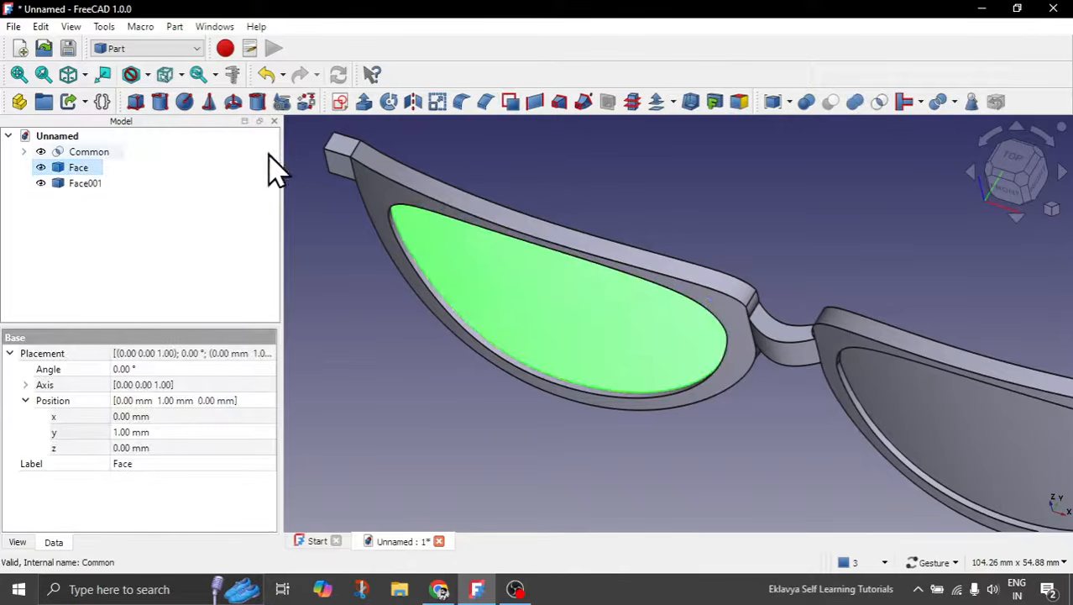
click(363, 101)
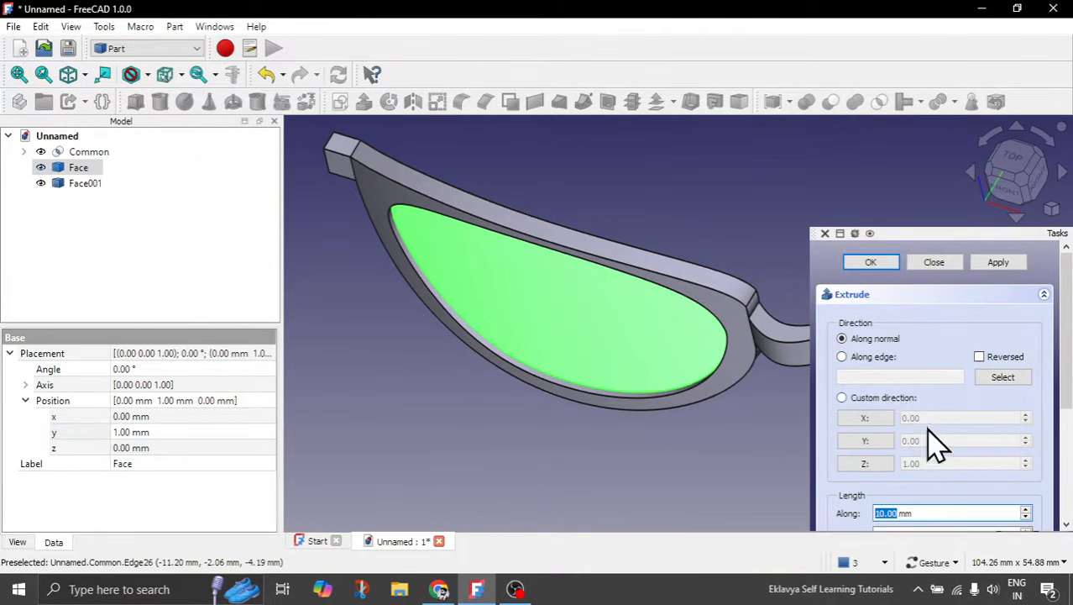
click(880, 397)
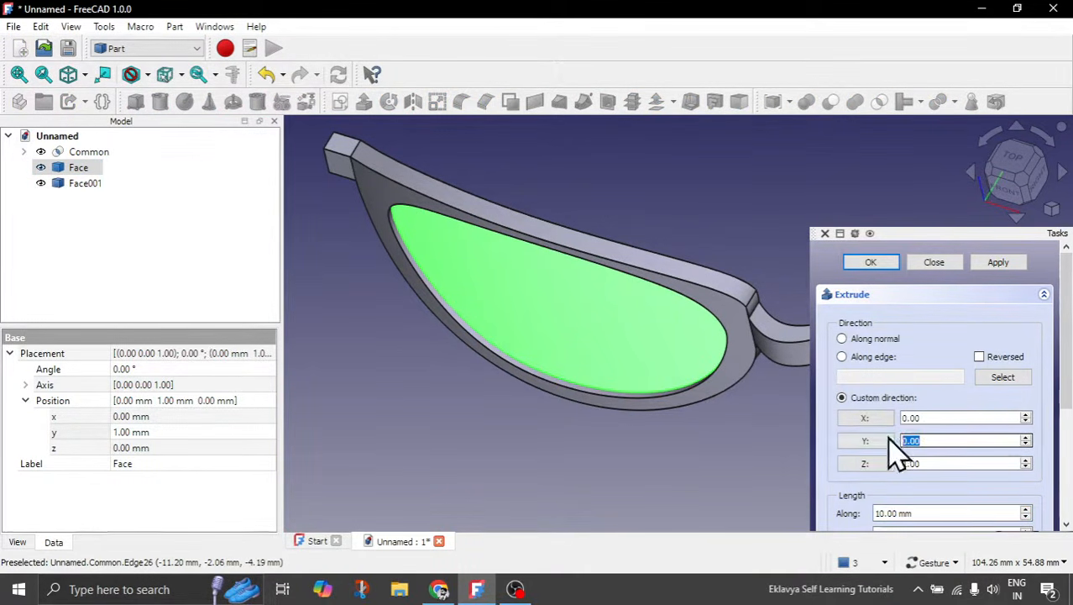
text(1)
key(Tab)
text(0)
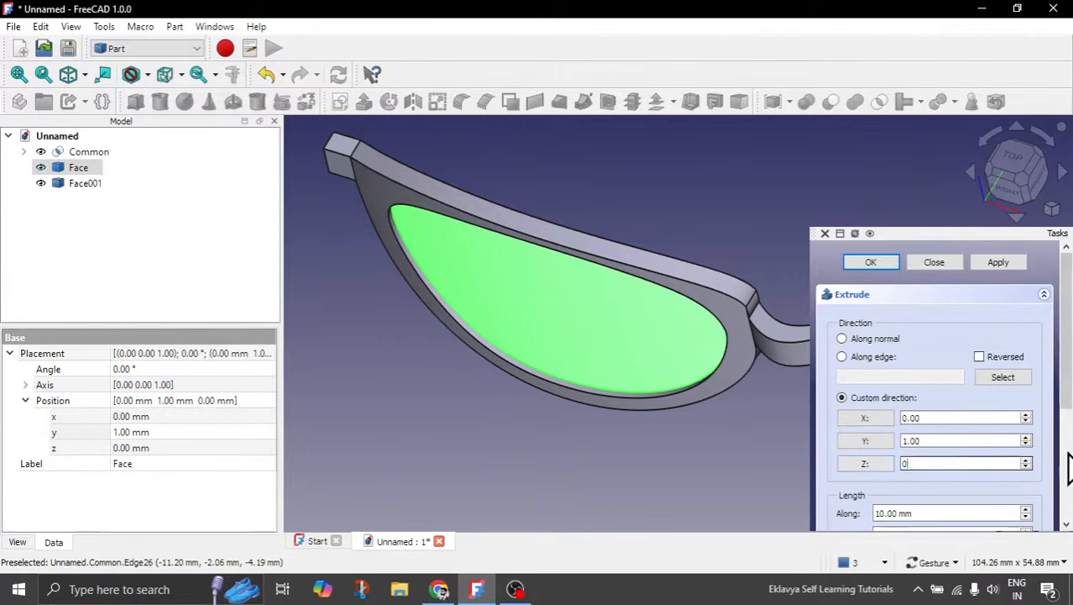
drag(1065, 393, 1065, 447)
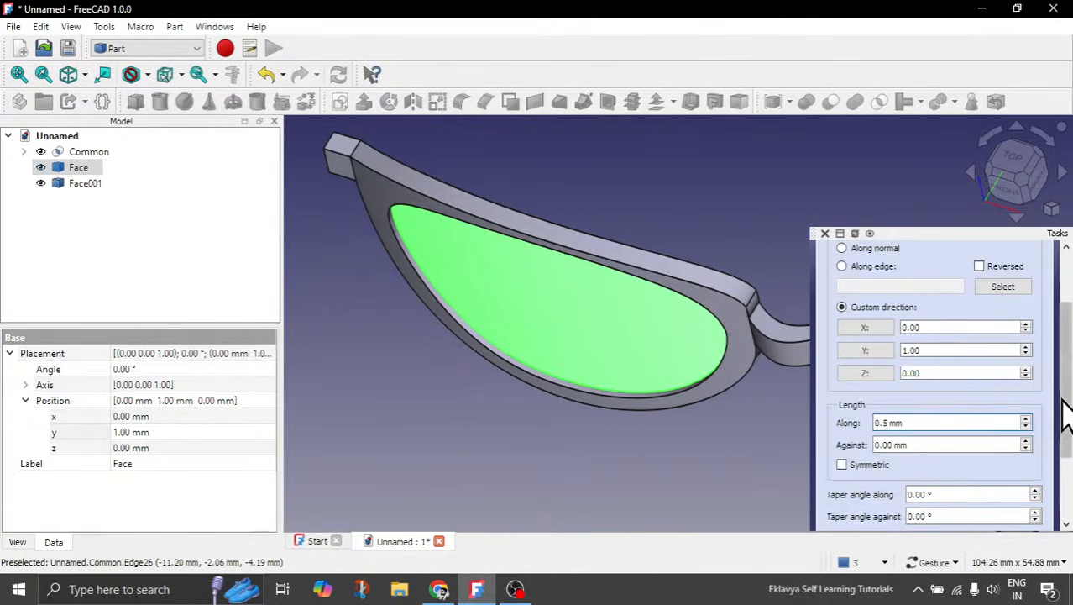
drag(1066, 408, 1056, 470)
click(873, 448)
scroll(1061, 359, up, 10)
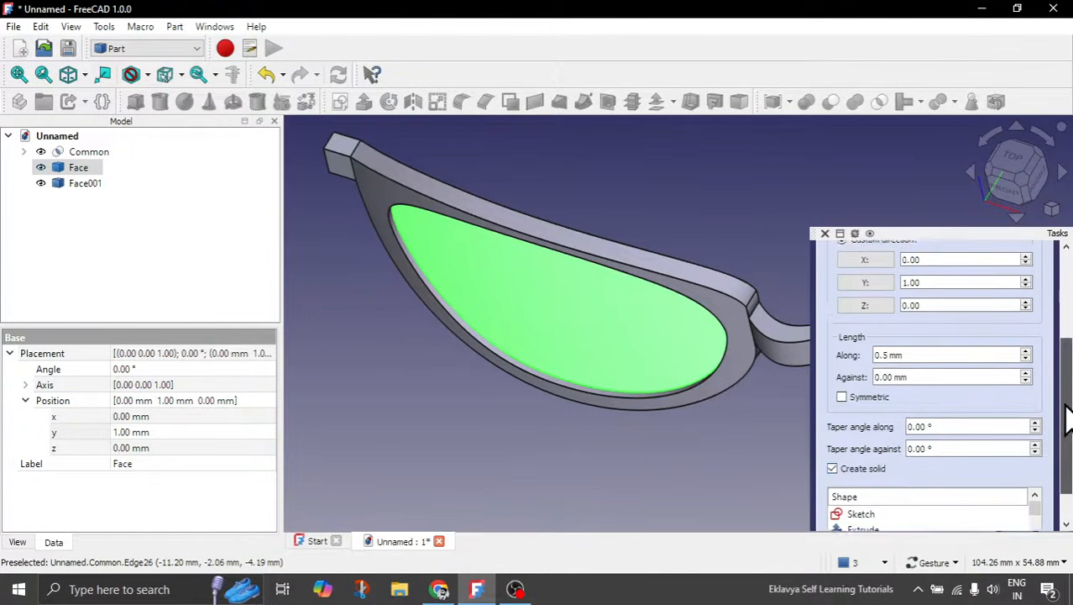
click(871, 262)
drag(731, 229, 643, 230)
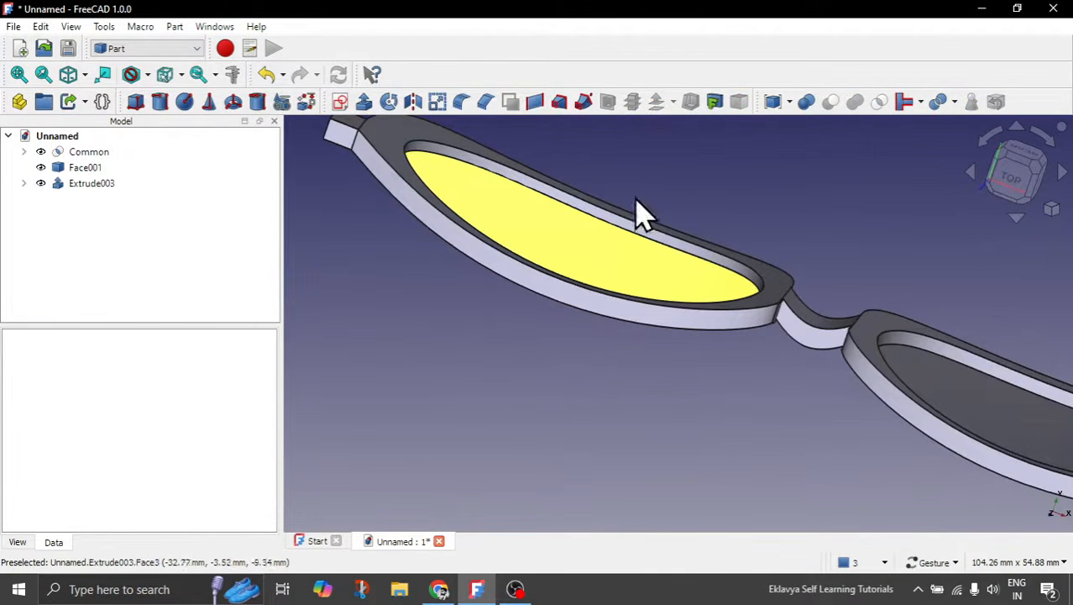
drag(745, 244, 726, 201)
drag(759, 436, 653, 445)
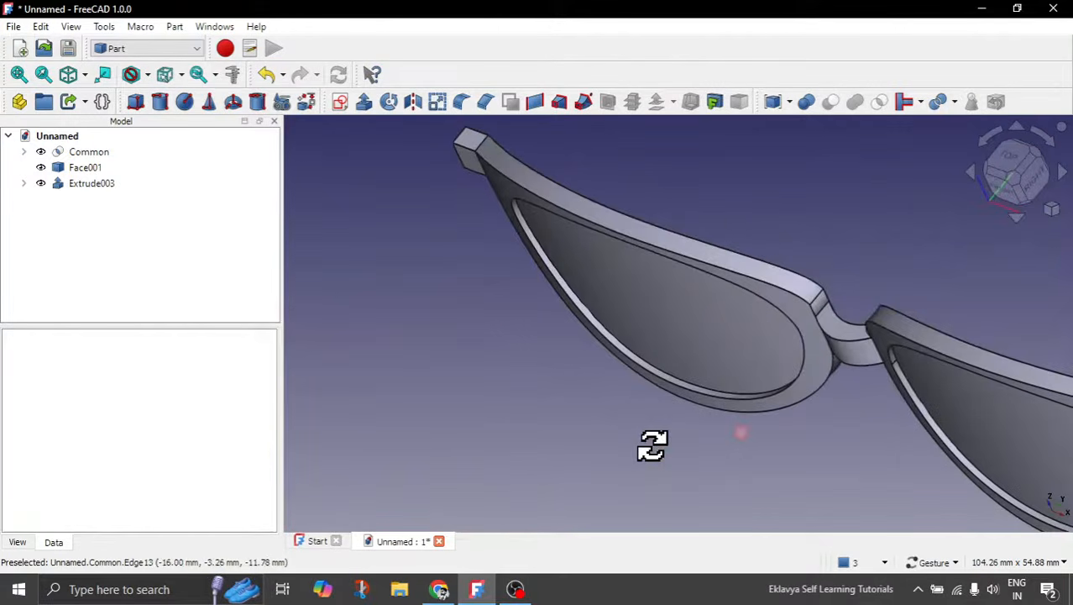
Extrude the remaining lens face on the right of the nose bridge 0.5 mm along a custom direction of Y = 1, Z = 0.
click(83, 168)
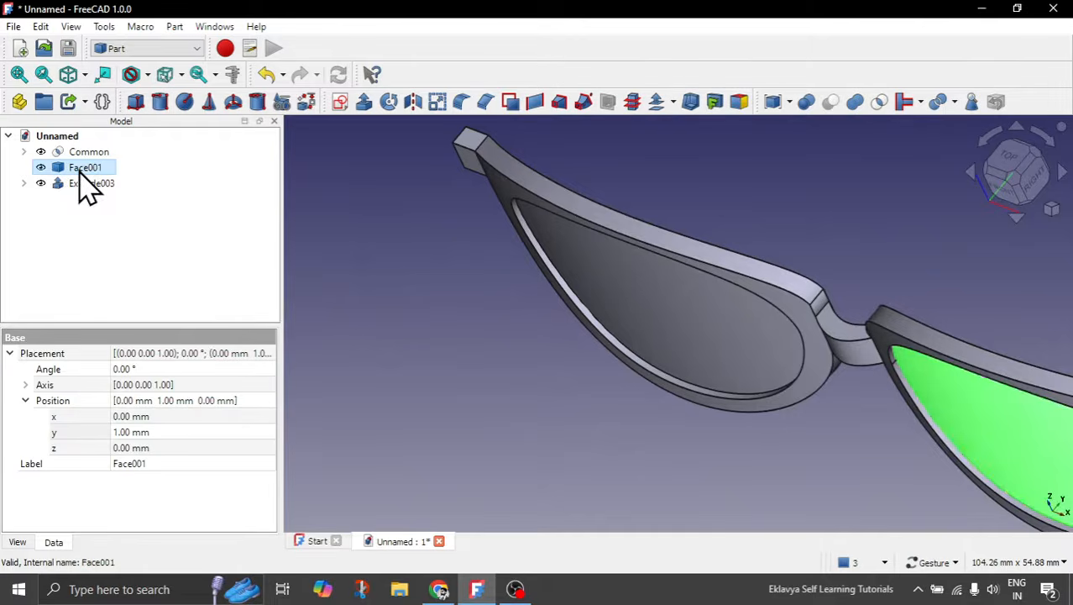
key(v)
key(f)
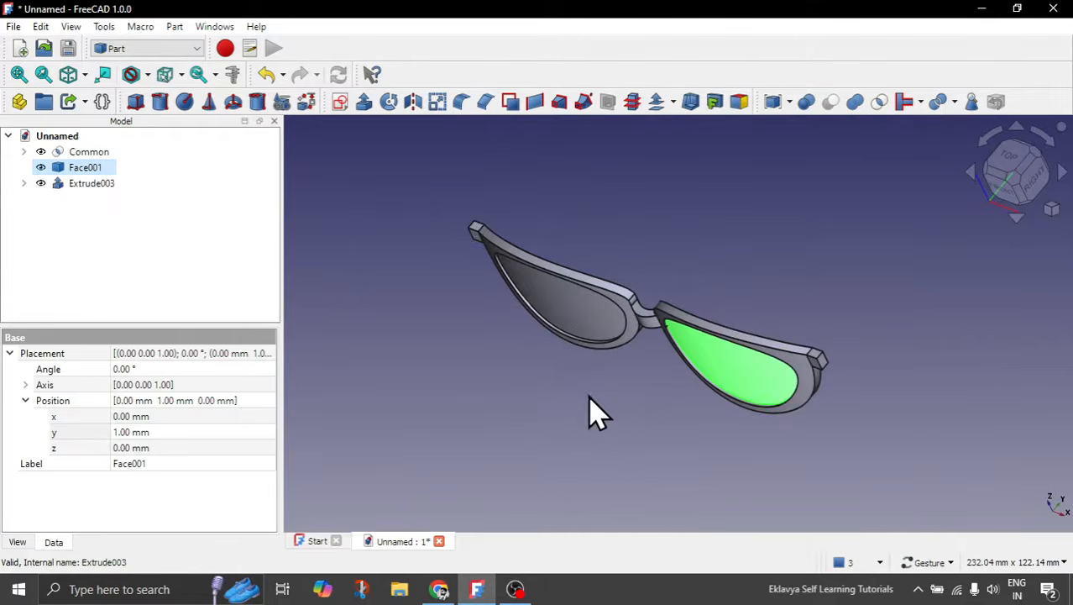
click(363, 104)
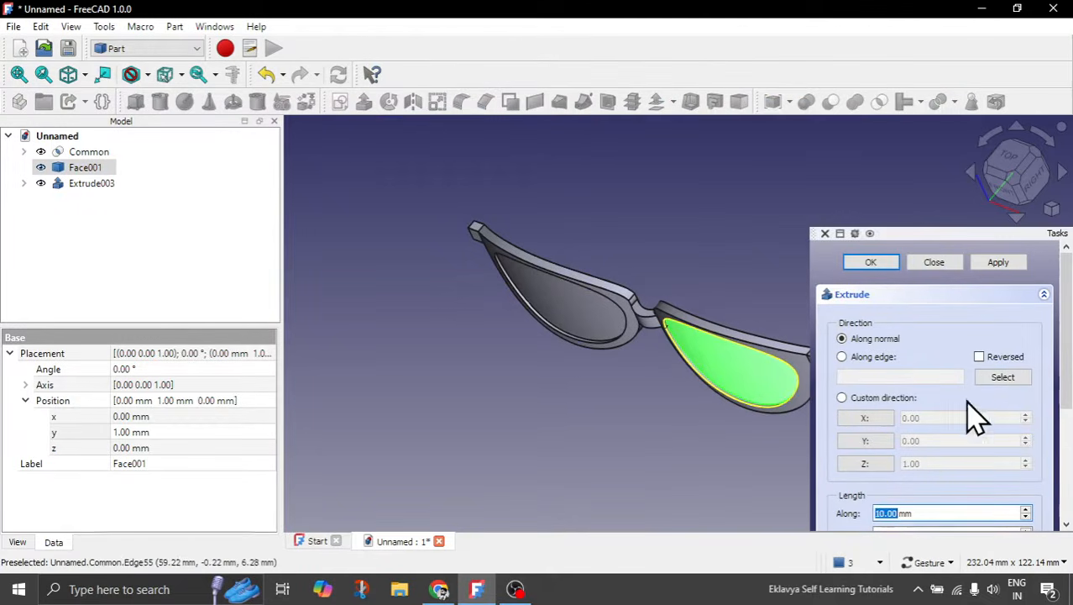
click(891, 399)
drag(934, 441, 906, 463)
text(1)
drag(1064, 401, 1064, 446)
drag(936, 417, 848, 417)
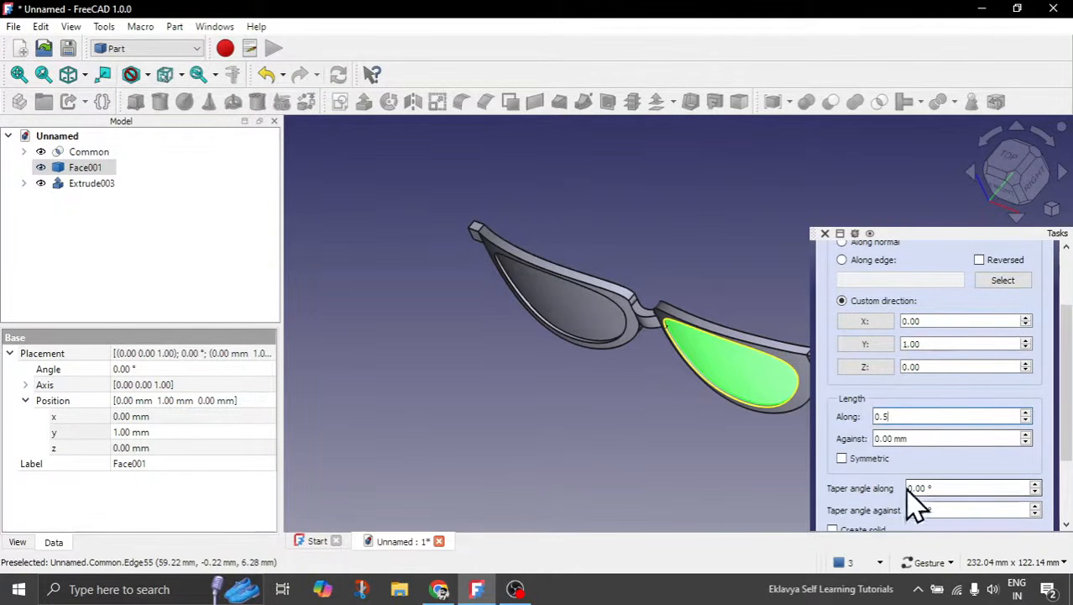
drag(1061, 424, 1013, 348)
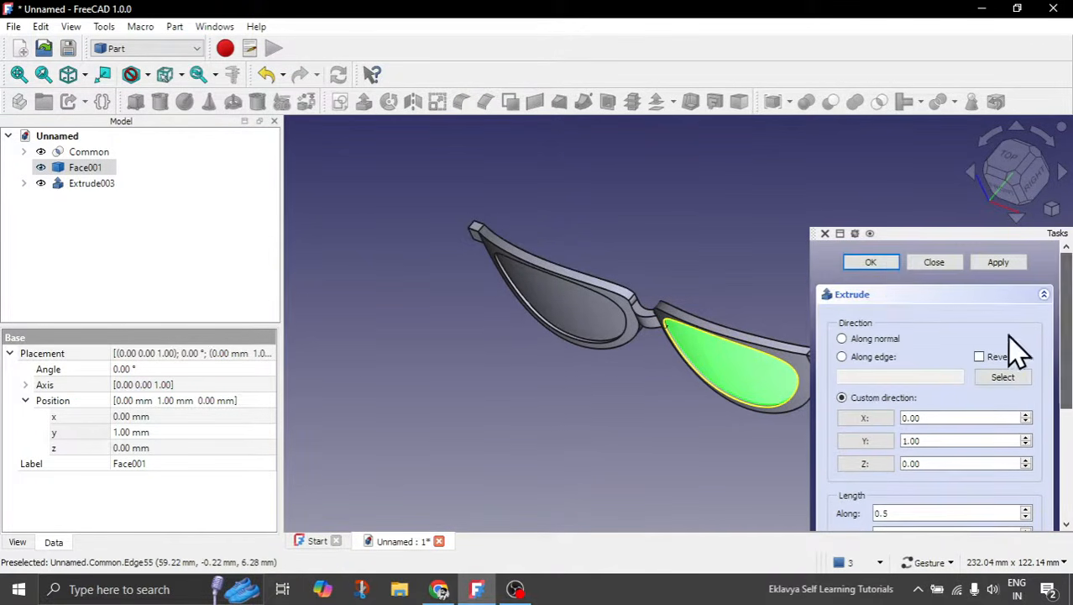
click(889, 262)
drag(682, 426, 690, 361)
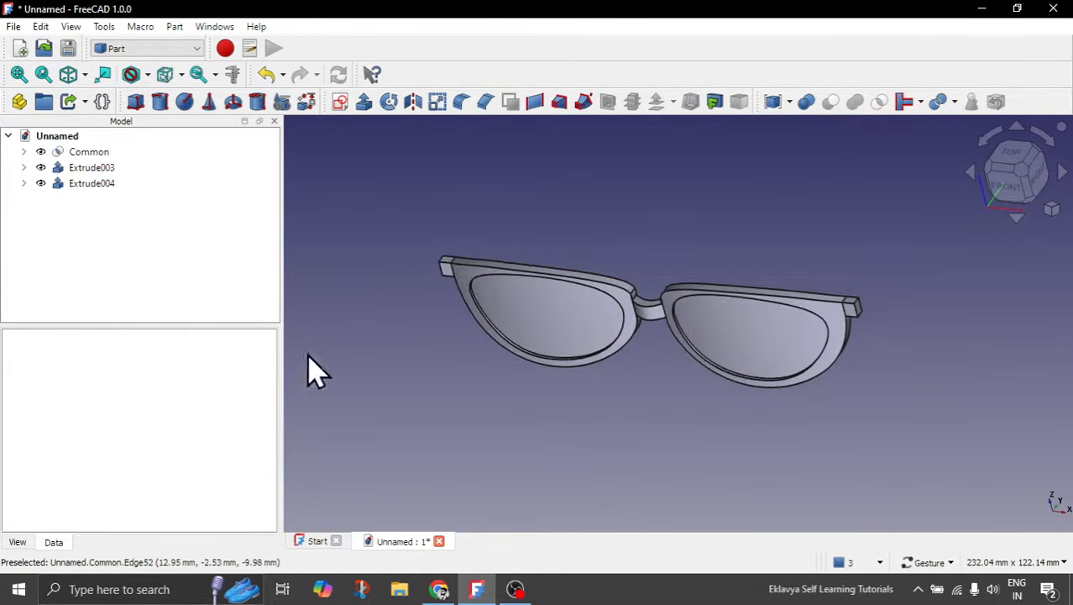
Set the transparency of both extruded lenses to 75.
click(99, 169)
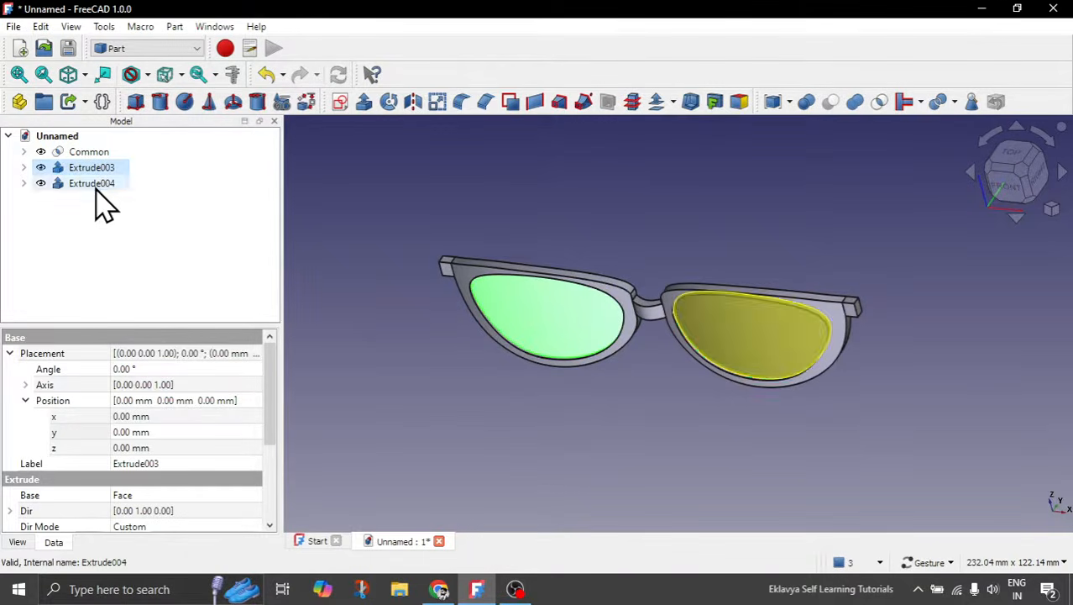
ctrl+click(97, 184)
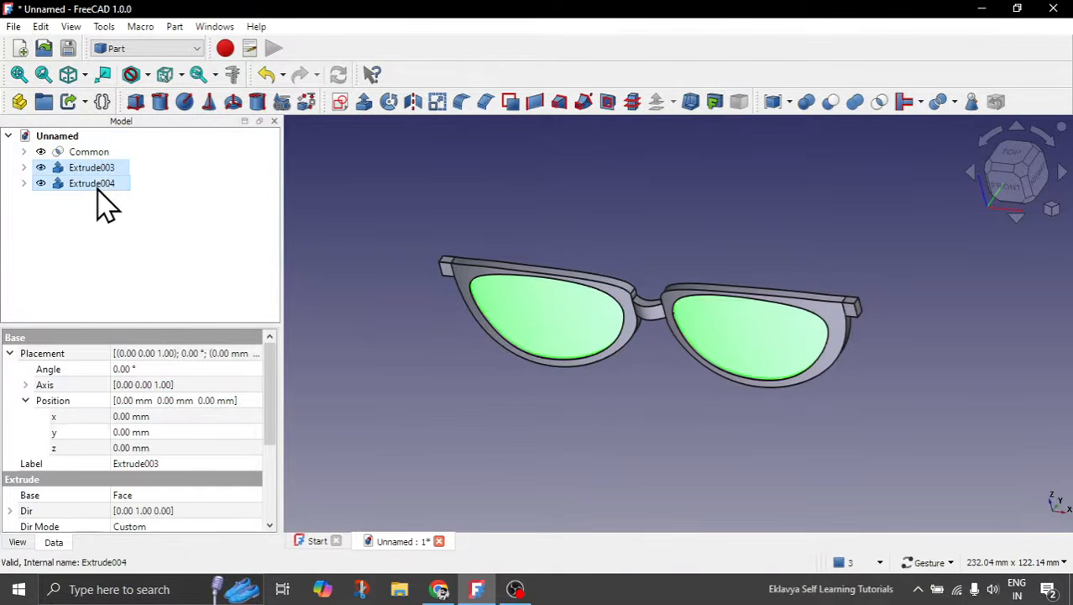
click(18, 543)
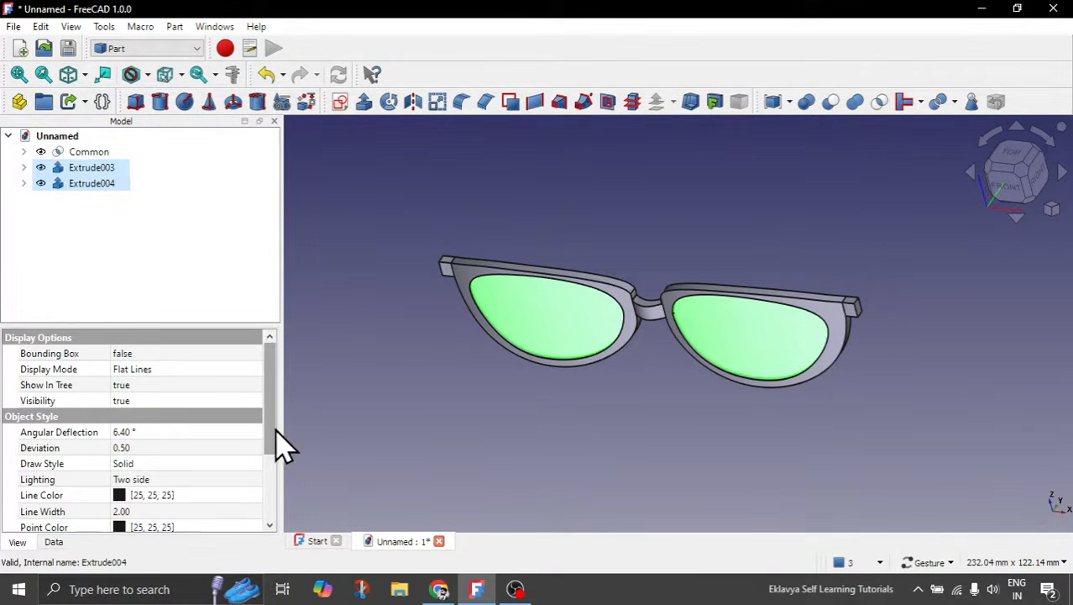
scroll(270, 503, down, 3)
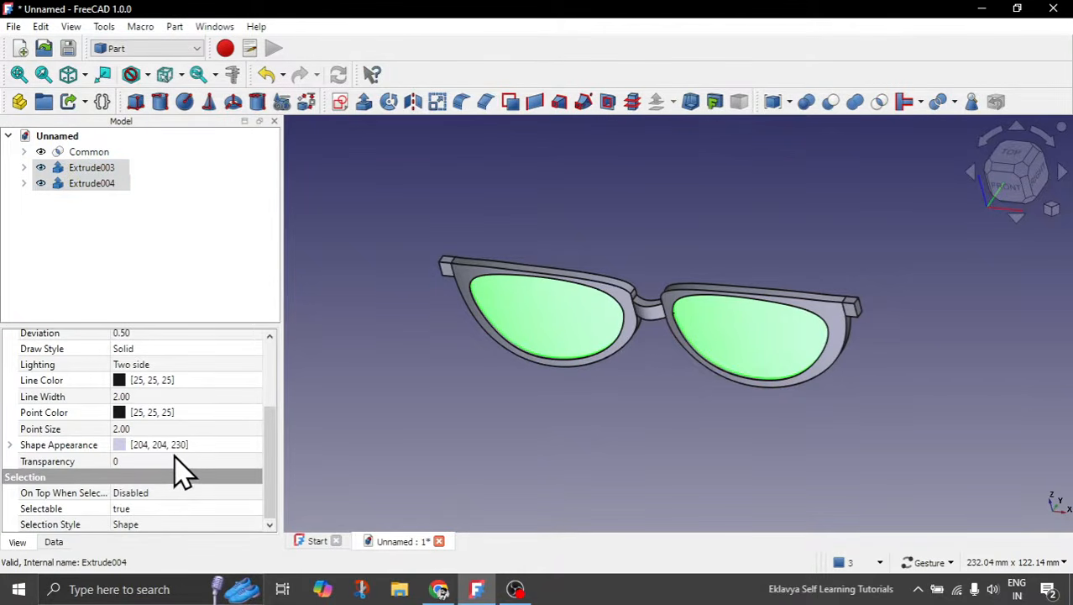
click(152, 460)
text(75)
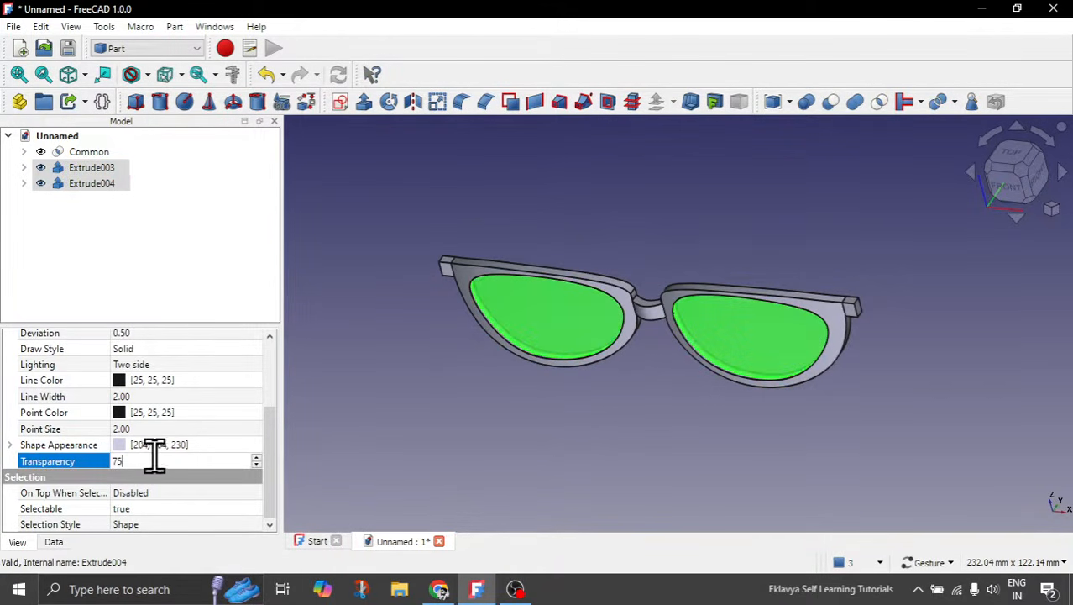
click(460, 422)
drag(461, 421, 479, 376)
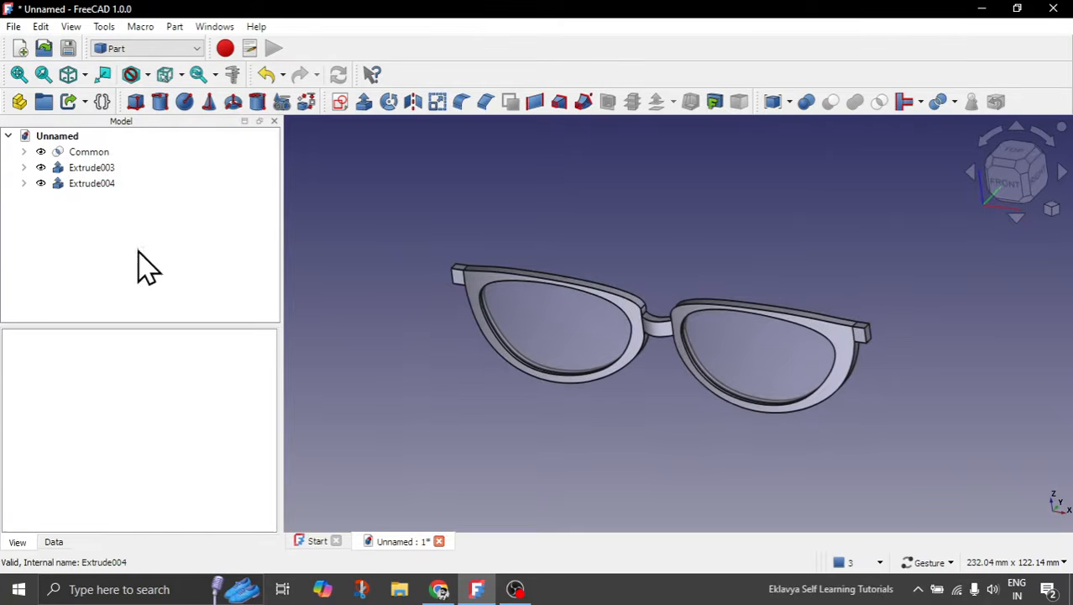
Change the shape appearance colour of both extruded lenses to a teal blue.
click(89, 169)
ctrl+click(88, 183)
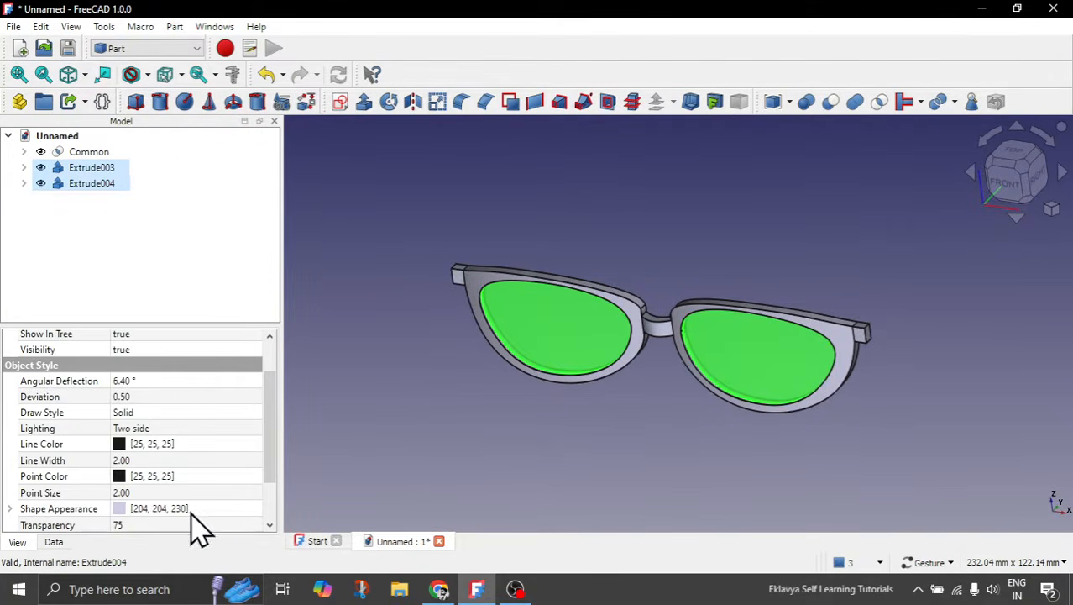
scroll(270, 491, down, 1)
click(206, 465)
click(238, 464)
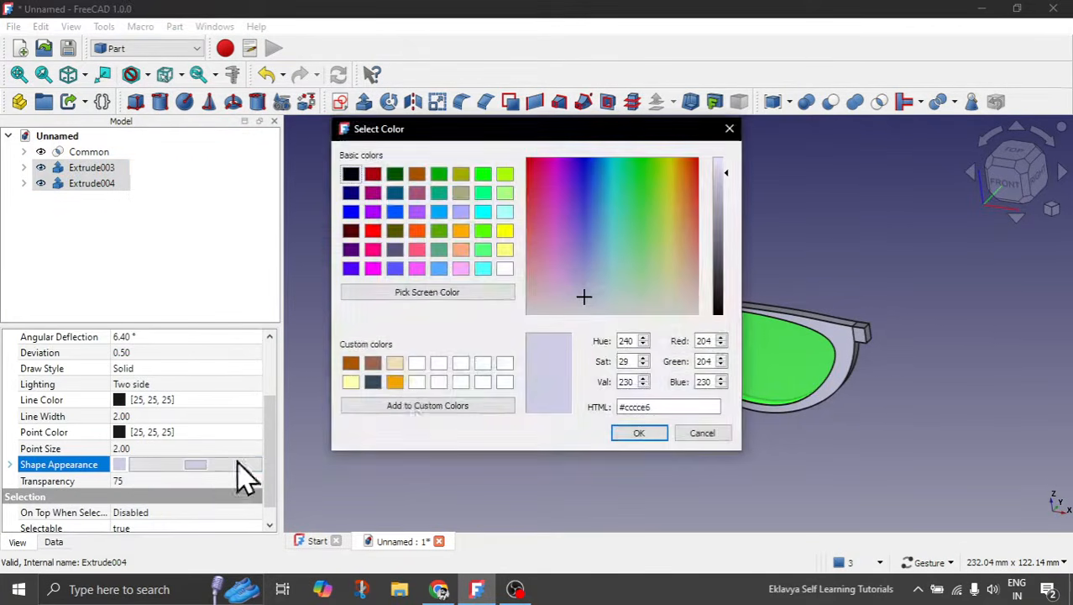
click(637, 433)
click(647, 422)
Examine the tinted lenses' fit inside the rims and the frame's end tab up close and from the side.
drag(647, 421, 621, 416)
scroll(585, 473, up, 5)
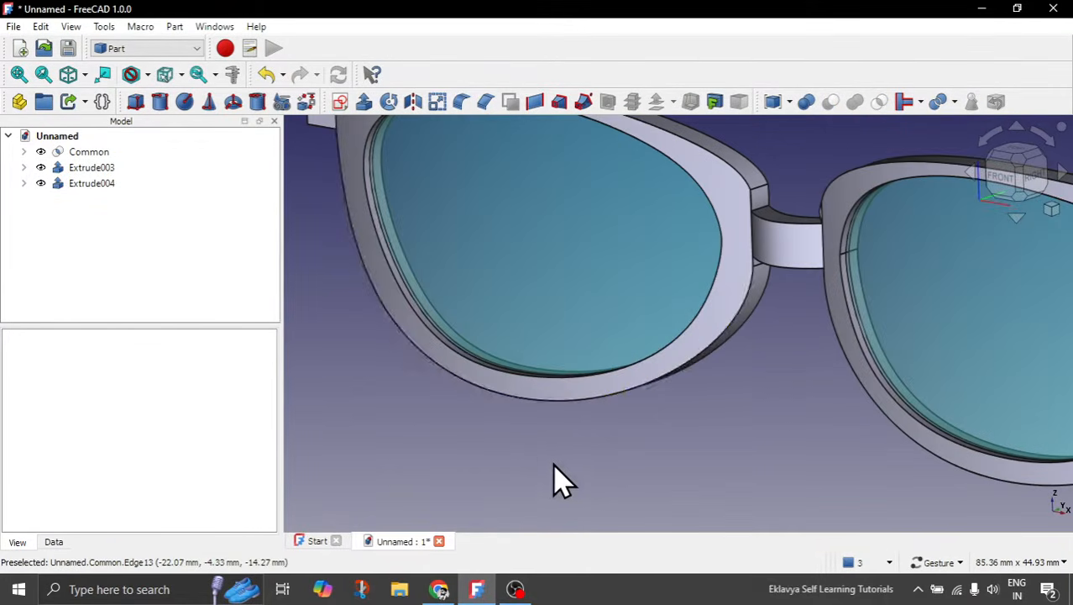
scroll(554, 466, down, 5)
drag(537, 450, 505, 434)
scroll(467, 301, up, 8)
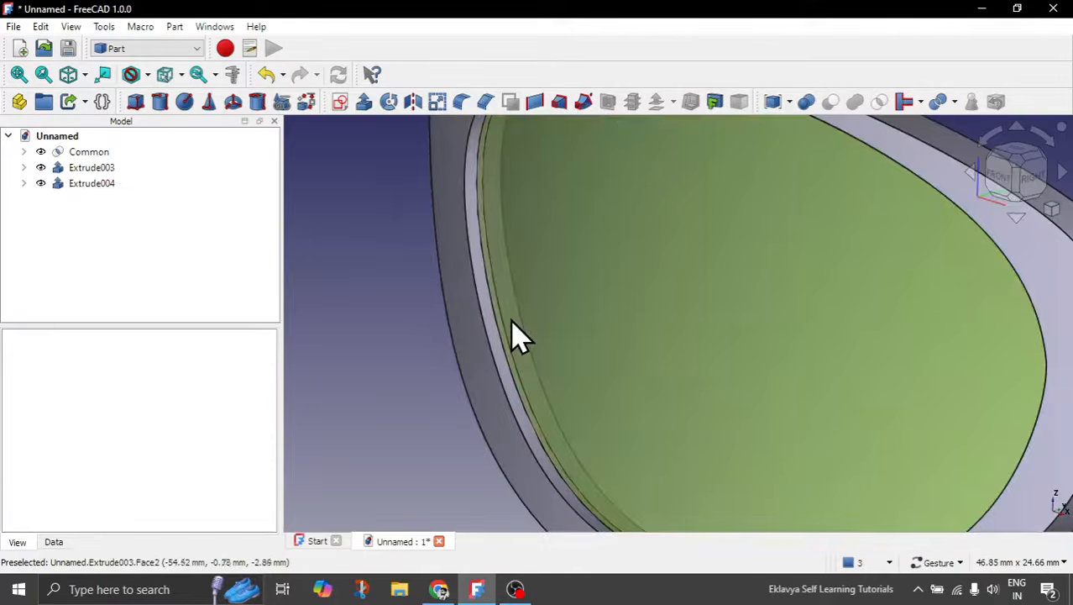
scroll(495, 341, down, 8)
drag(455, 323, 587, 311)
scroll(621, 328, up, 5)
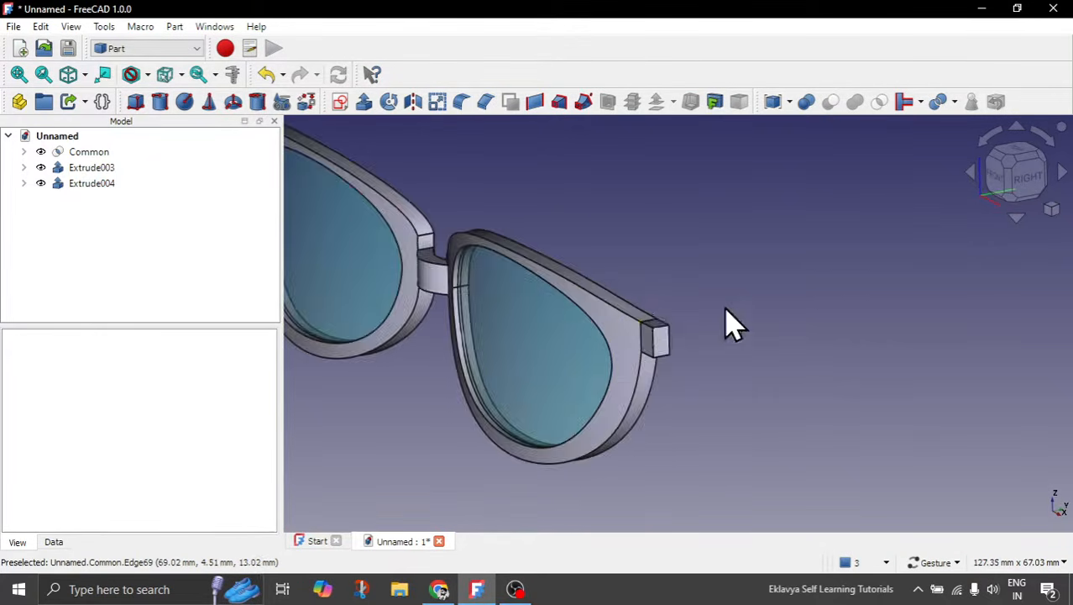
mouse_move(727, 324)
mouse_down()
mouse_move(841, 287)
mouse_move(738, 340)
mouse_move(882, 345)
mouse_move(736, 343)
mouse_up()
scroll(738, 340, down, 5)
scroll(730, 315, up, 5)
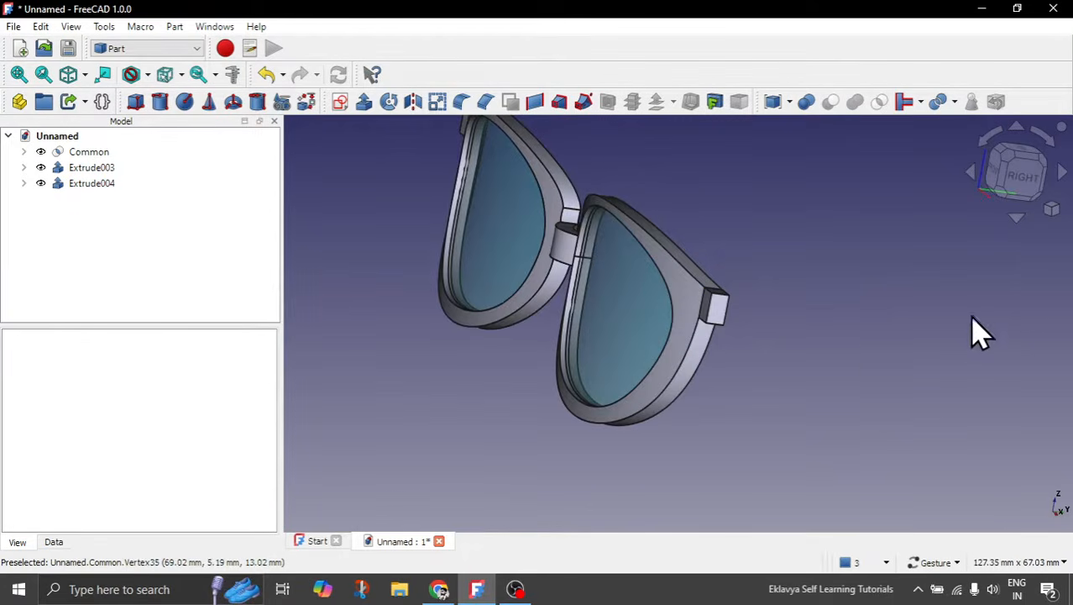
Create a sketch on the outer side face of the frame's end tab, attached with the Plane face method.
scroll(695, 342, down, 3)
drag(692, 292, 584, 249)
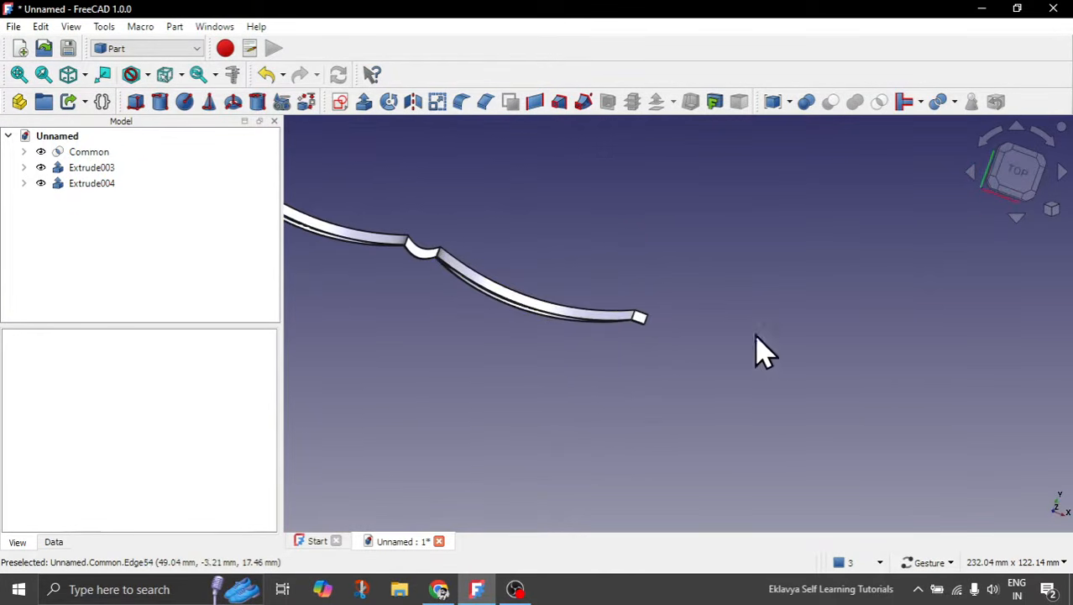
click(1016, 172)
scroll(648, 361, up, 5)
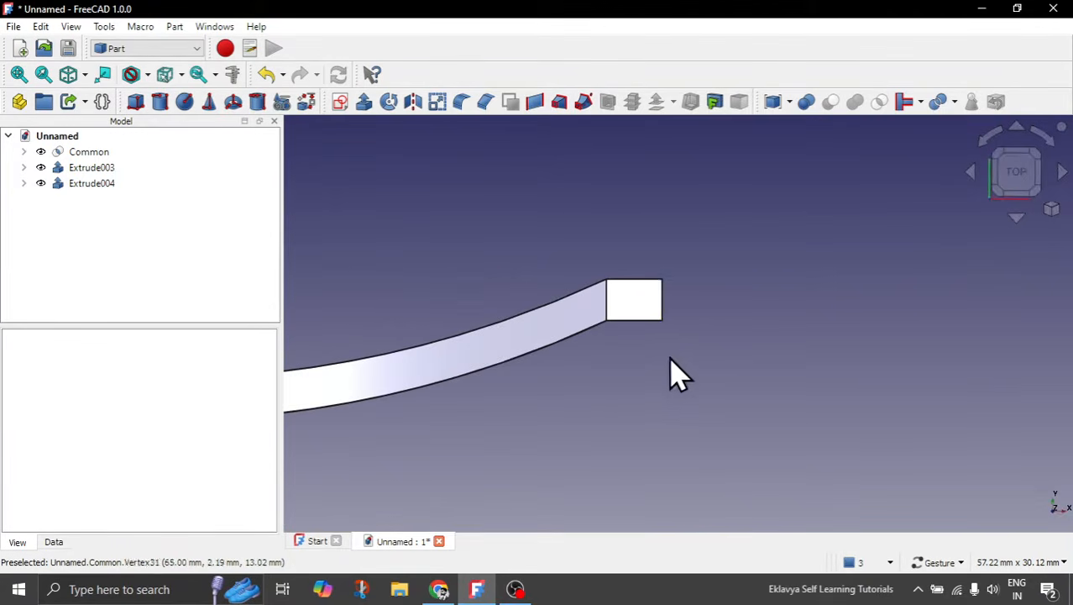
scroll(655, 341, down, 2)
drag(783, 372, 554, 319)
scroll(813, 465, up, 3)
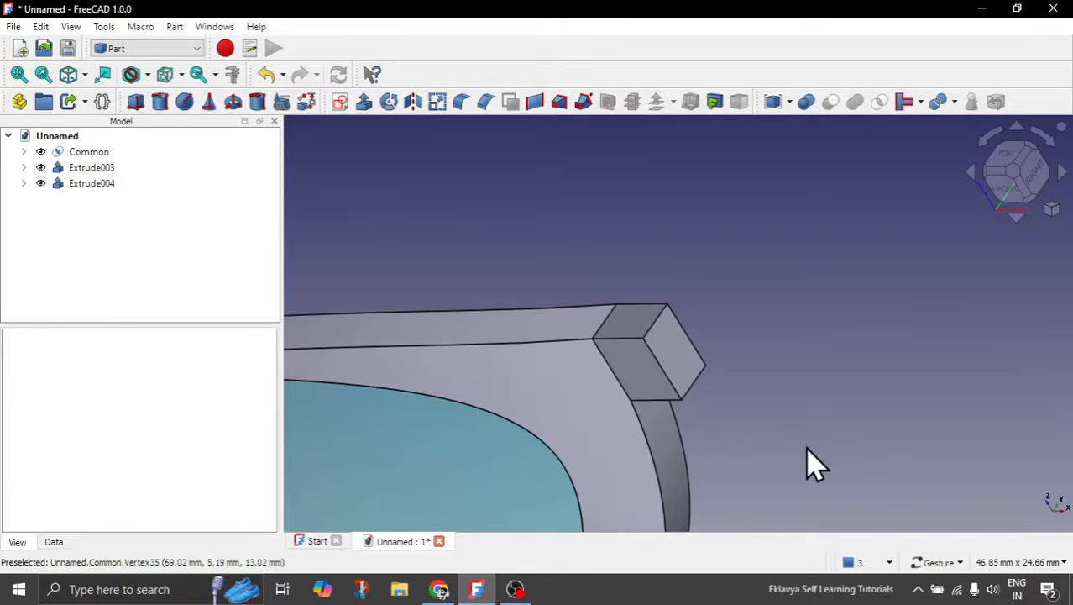
click(682, 359)
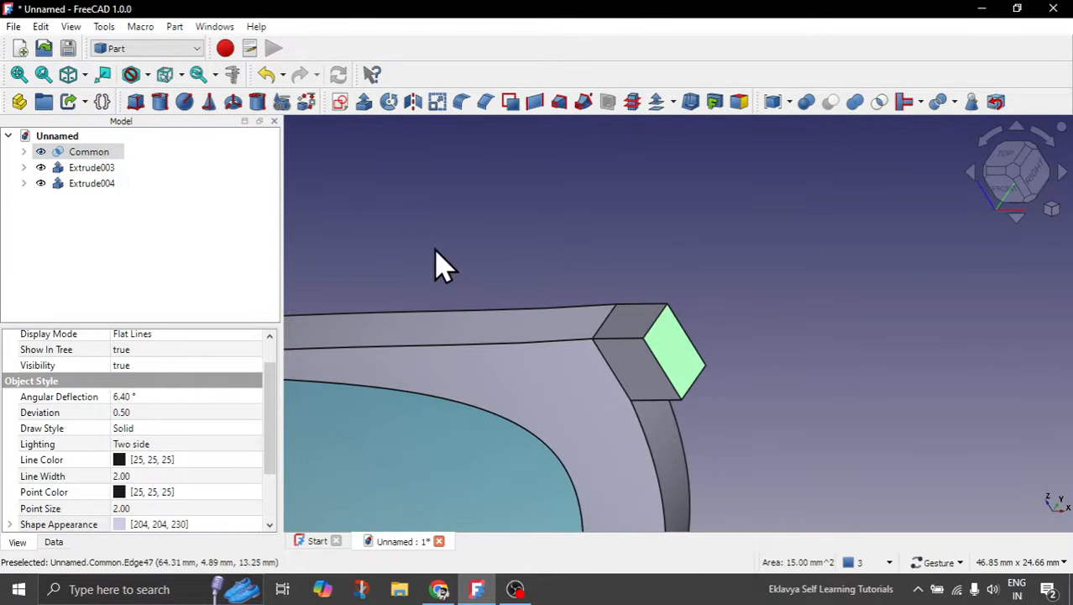
click(341, 106)
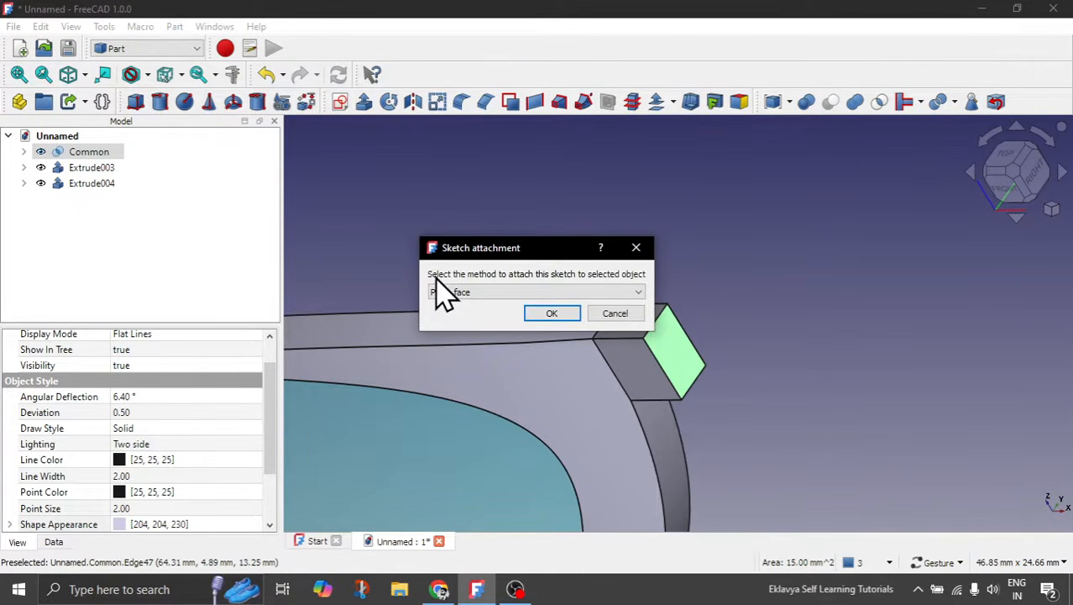
click(512, 292)
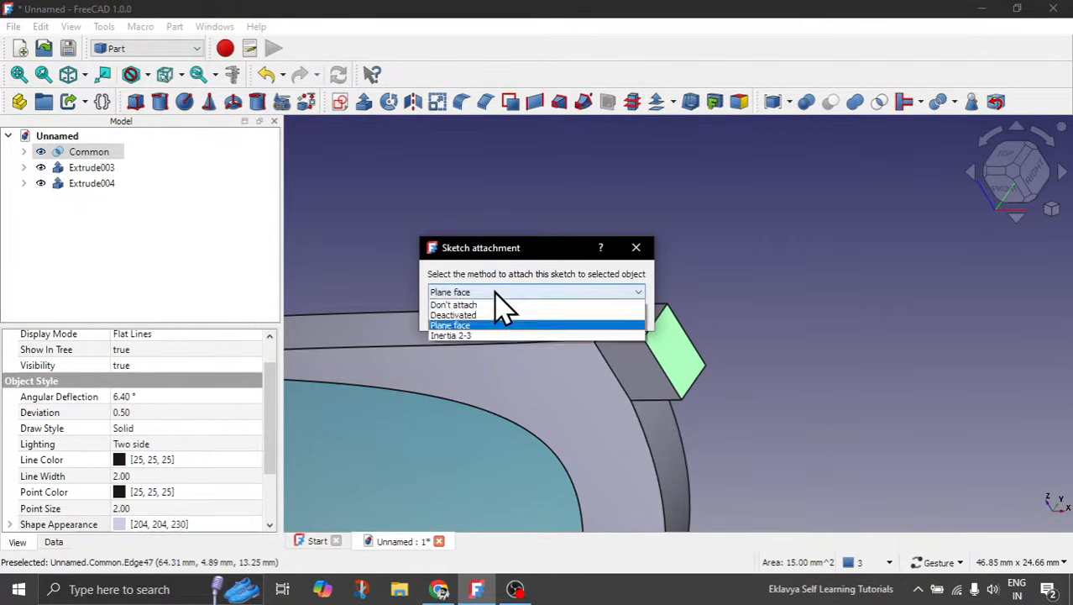
click(486, 343)
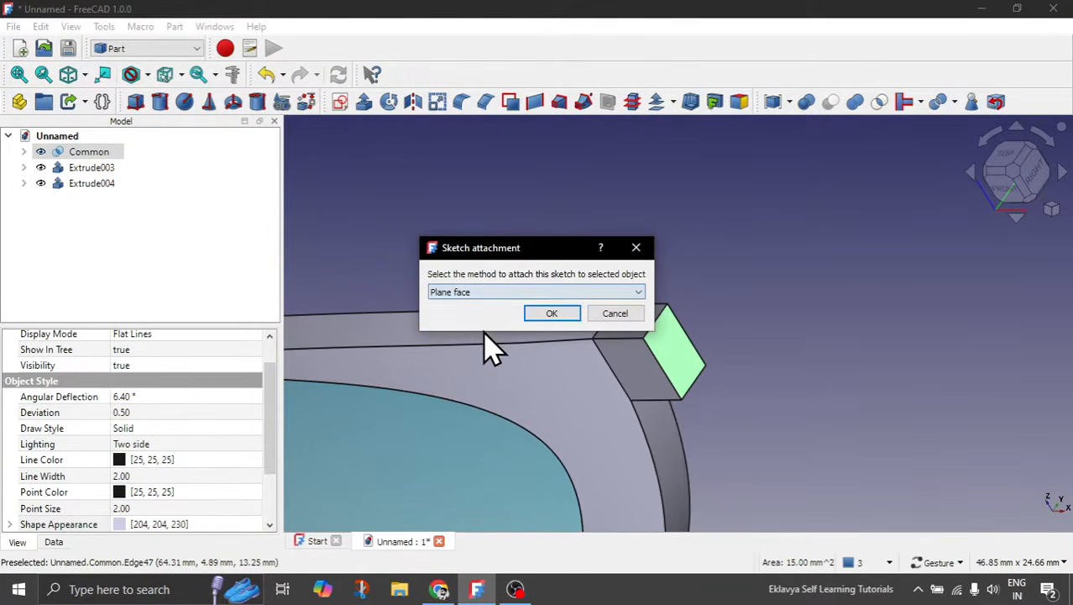
click(549, 313)
Project the end tab's upper and lower edges into the sketch as external geometry.
scroll(425, 280, down, 5)
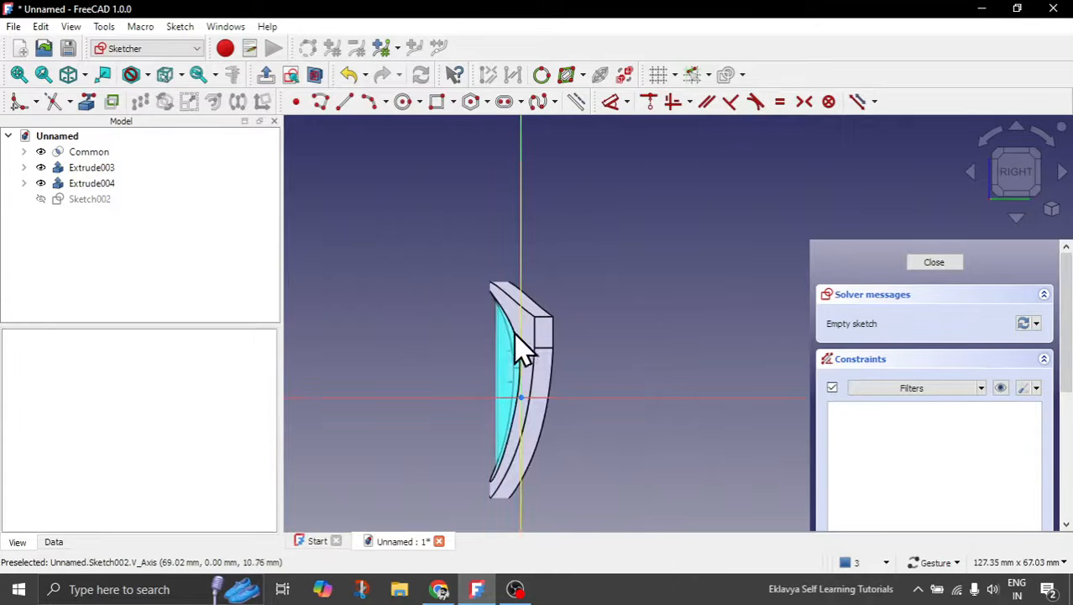
scroll(556, 331, up, 4)
scroll(565, 285, down, 3)
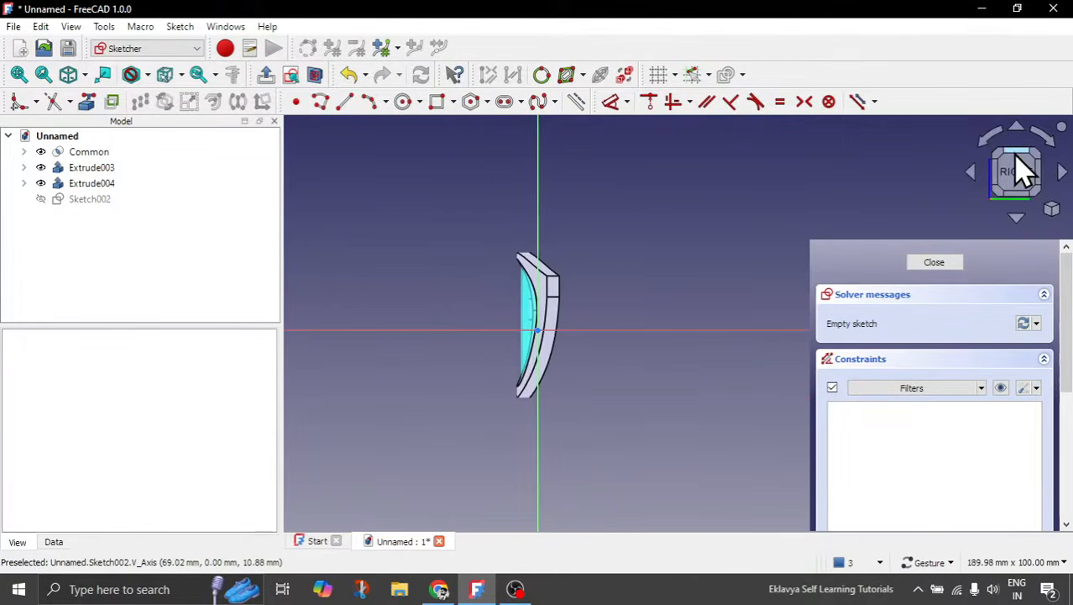
click(1016, 158)
scroll(606, 341, up, 6)
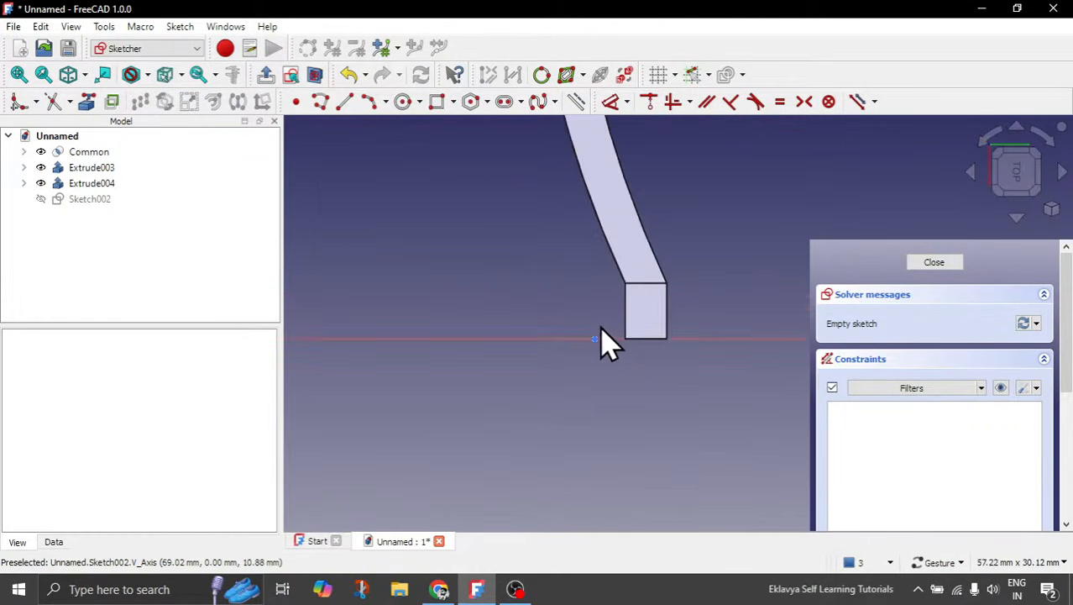
scroll(472, 407, down, 3)
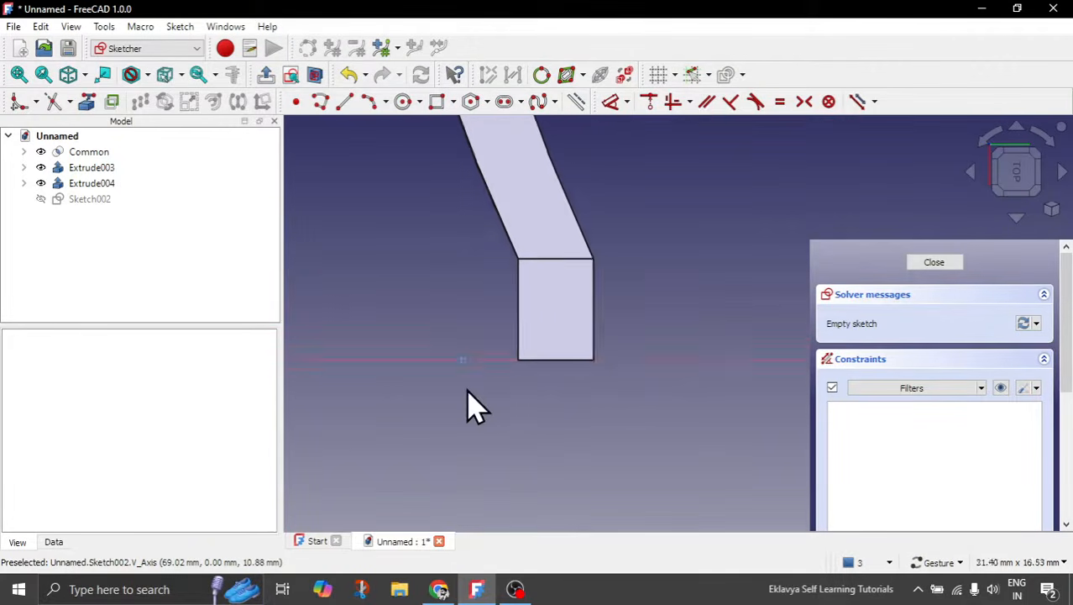
click(1019, 218)
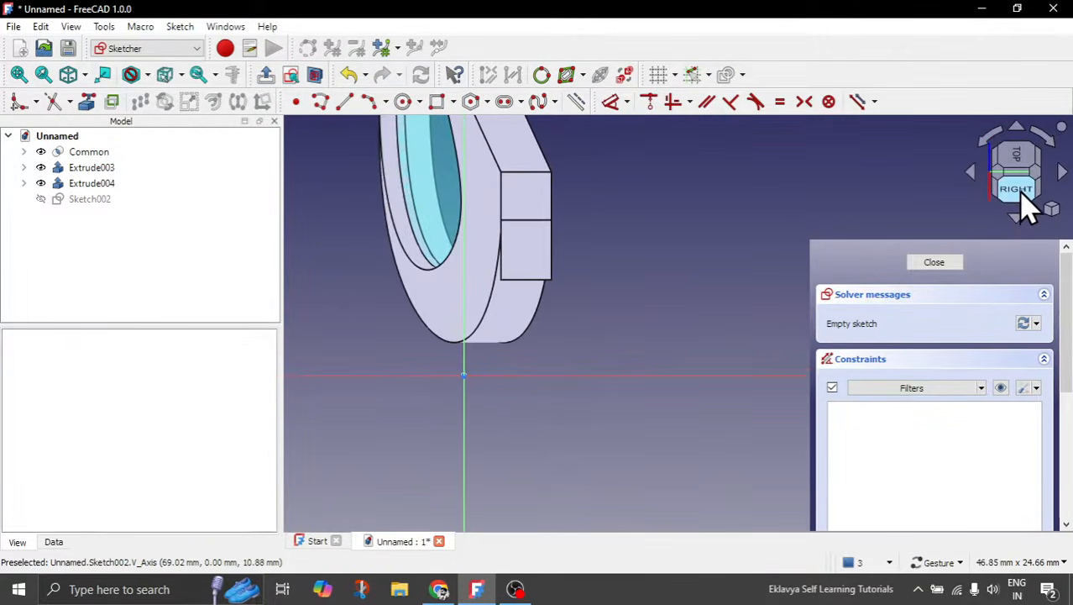
click(1031, 205)
scroll(523, 360, down, 2)
scroll(561, 222, up, 3)
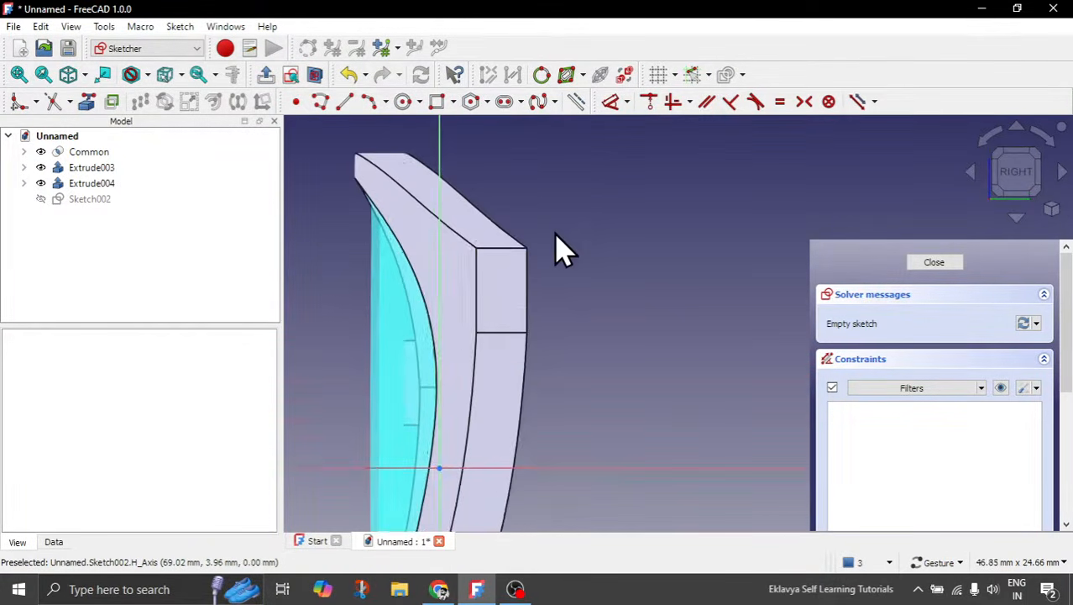
click(88, 102)
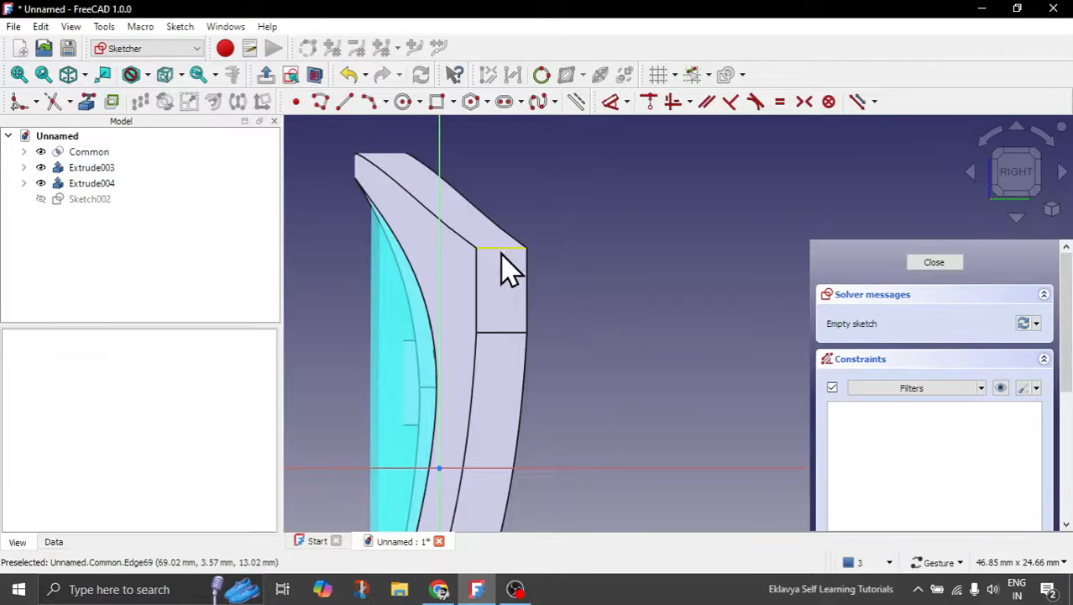
click(501, 250)
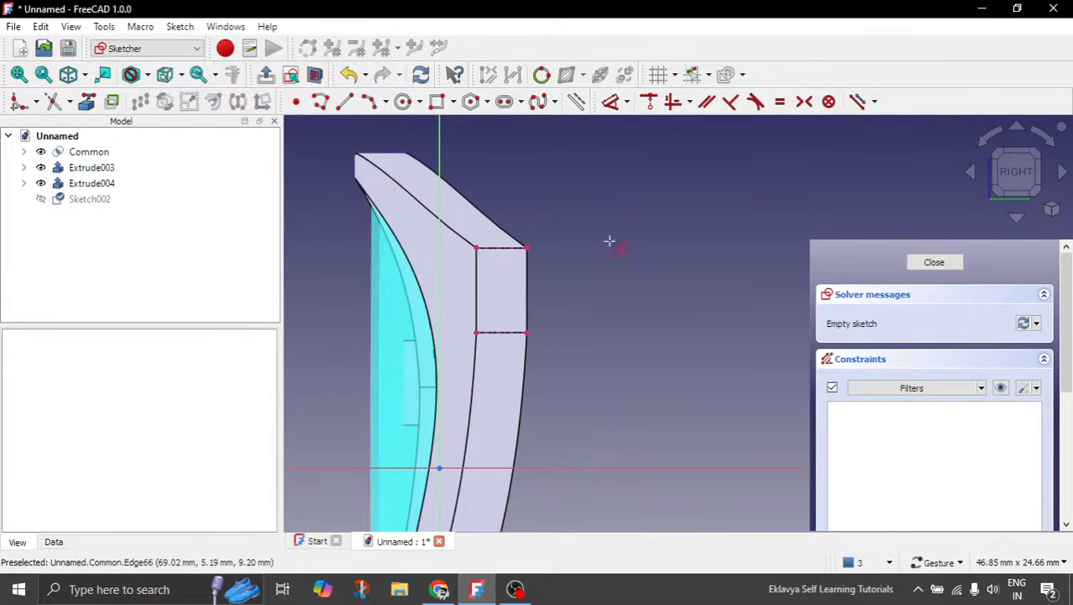
Draw a polyline up the end tab's front vertical edge and horizontally backward from its upper front corner.
click(325, 111)
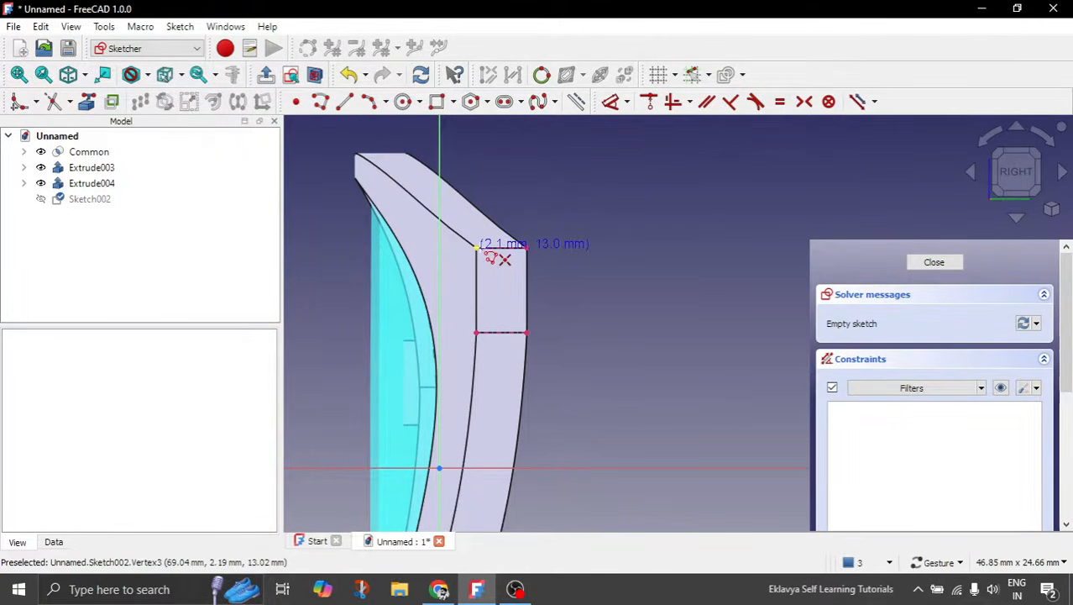
click(483, 340)
click(476, 248)
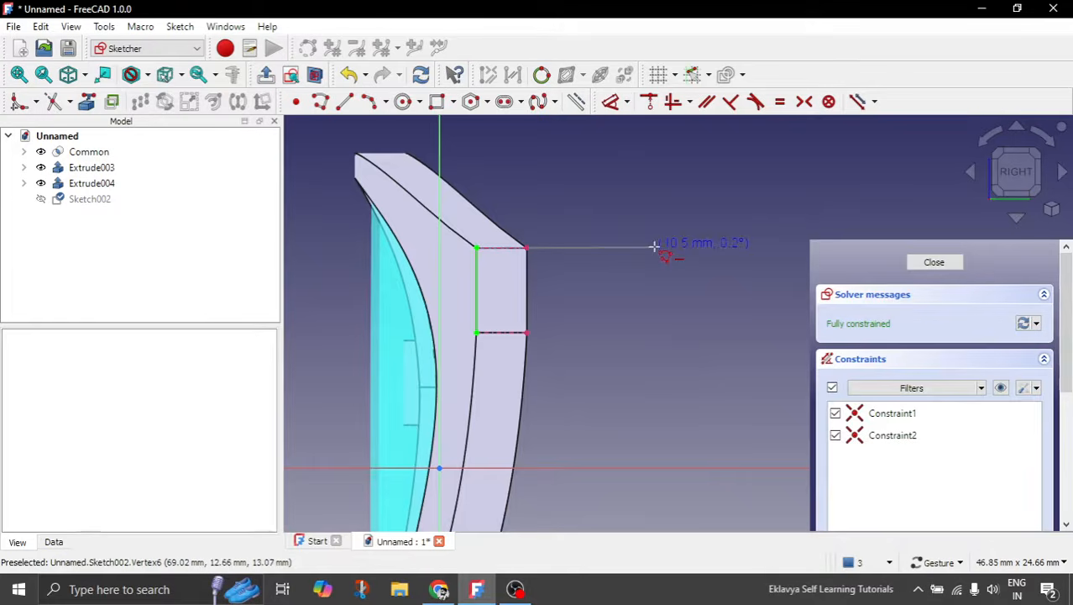
scroll(653, 249, down, 6)
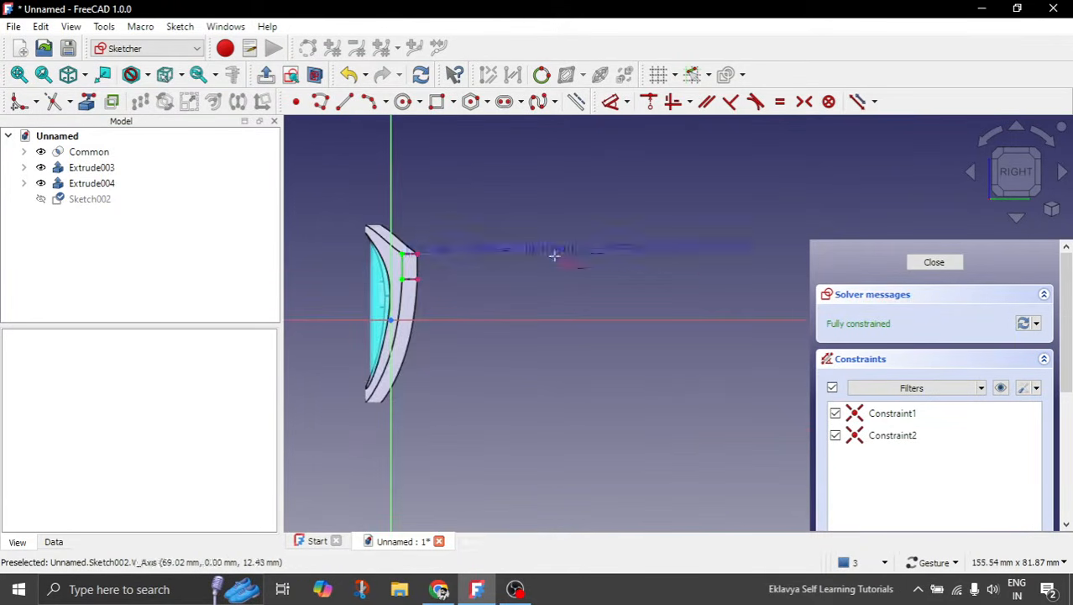
scroll(649, 254, down, 5)
scroll(551, 256, up, 3)
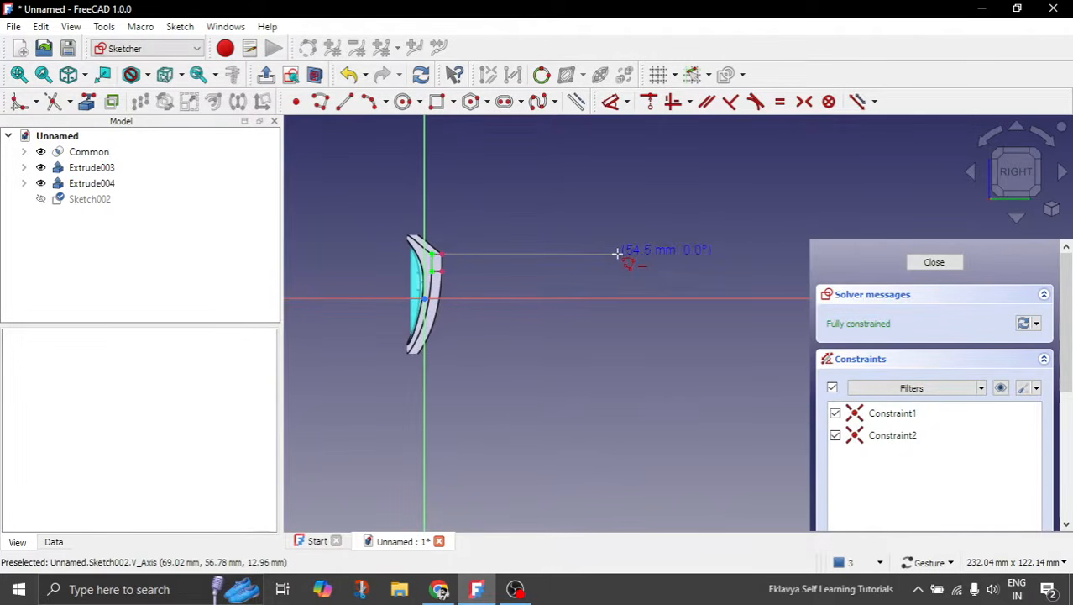
click(683, 252)
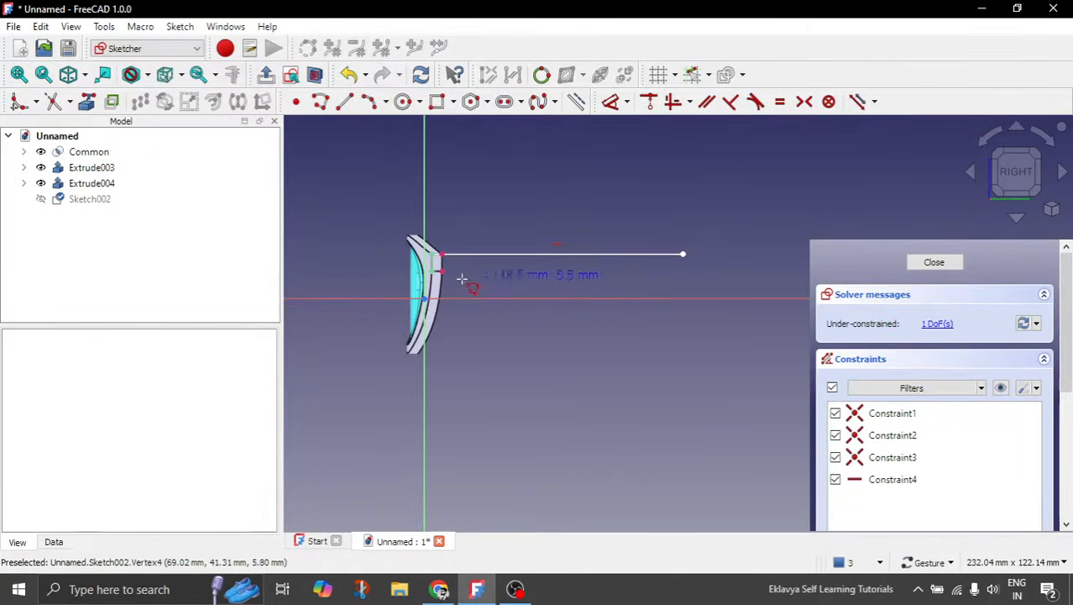
scroll(461, 278, up, 5)
key(Escape)
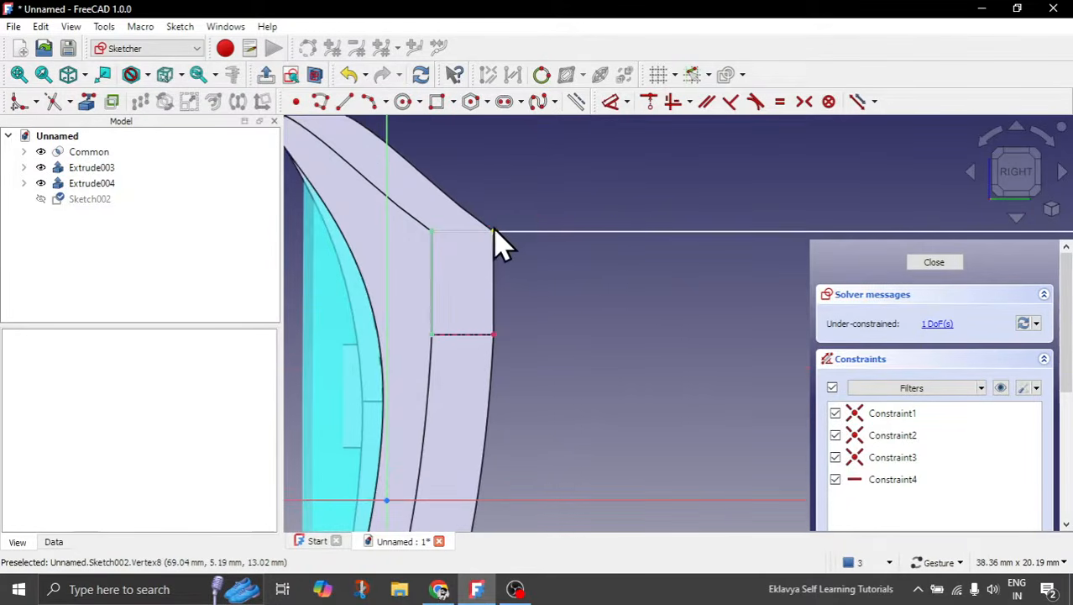
Try to constrain the end tab's upper rear corner to the long horizontal line, and delete the added constraint.
click(496, 231)
click(546, 233)
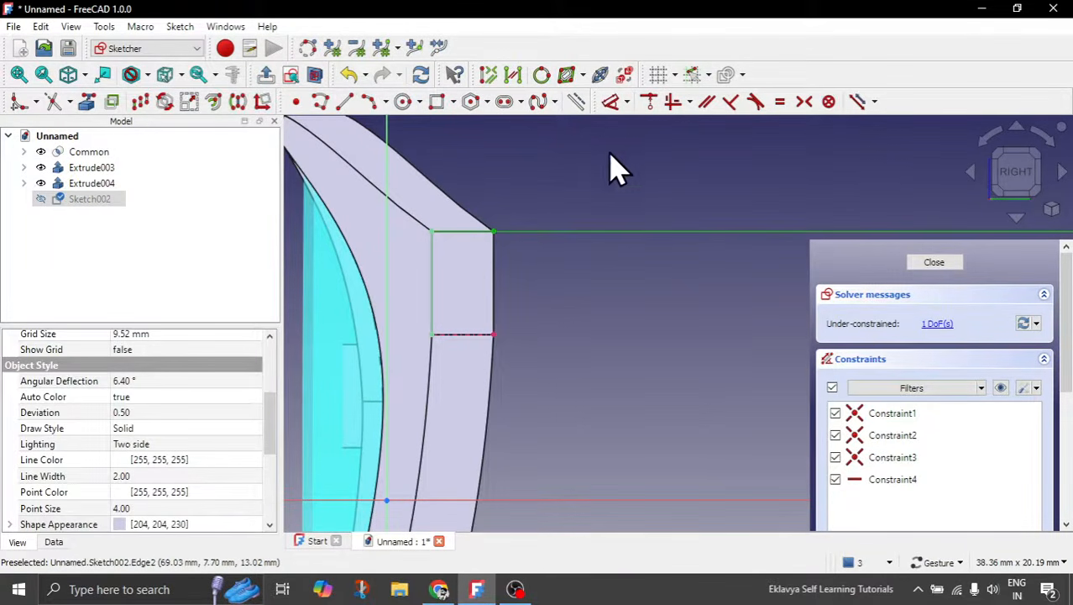
click(651, 104)
scroll(426, 244, down, 5)
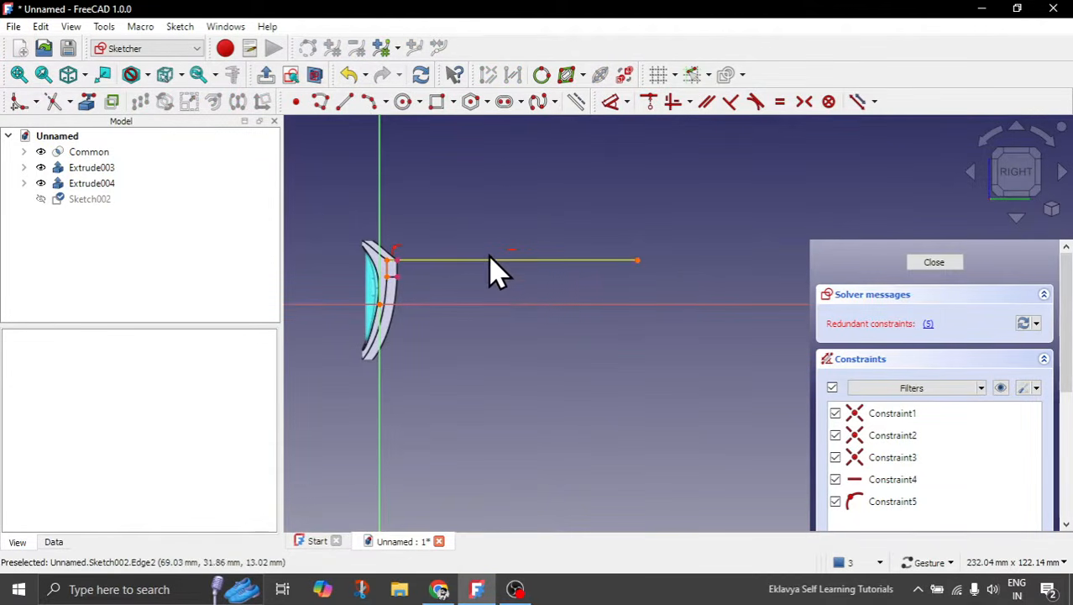
click(929, 325)
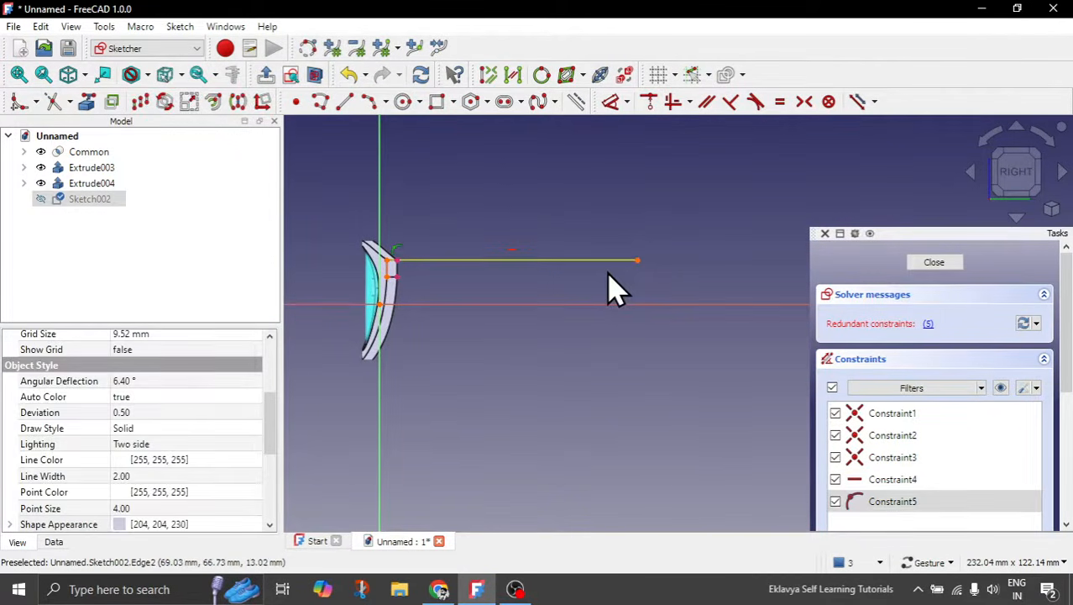
key(Delete)
Adjust the horizontal line's free end and draw the temple's sloping tip, short horizontal end and lower edge back to the tab's lower rear corner.
scroll(436, 281, up, 3)
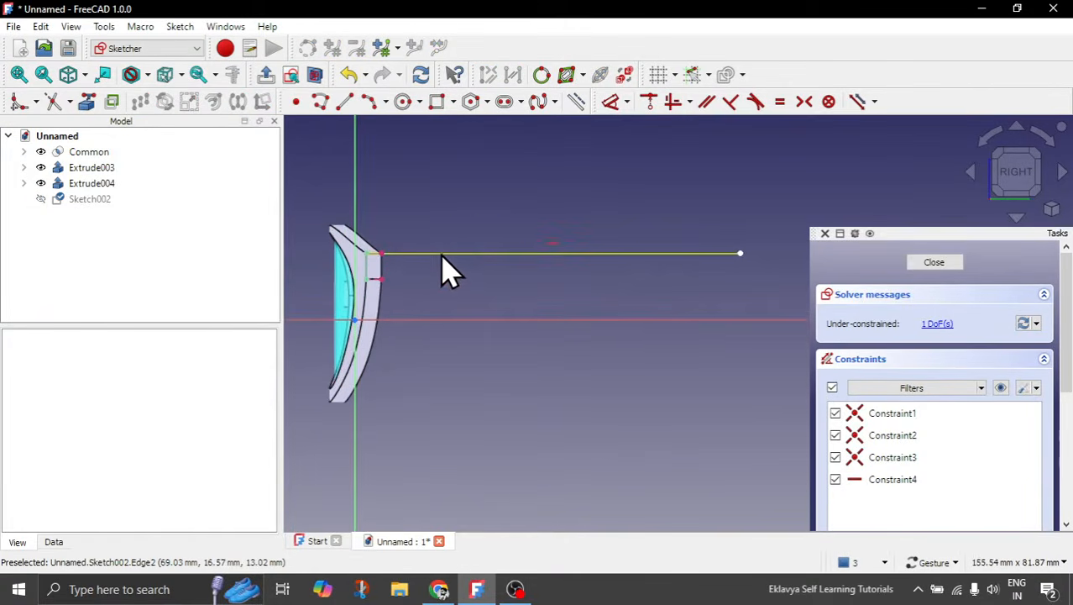
mouse_move(746, 255)
mouse_down()
mouse_move(651, 259)
mouse_move(701, 275)
mouse_move(747, 257)
mouse_up()
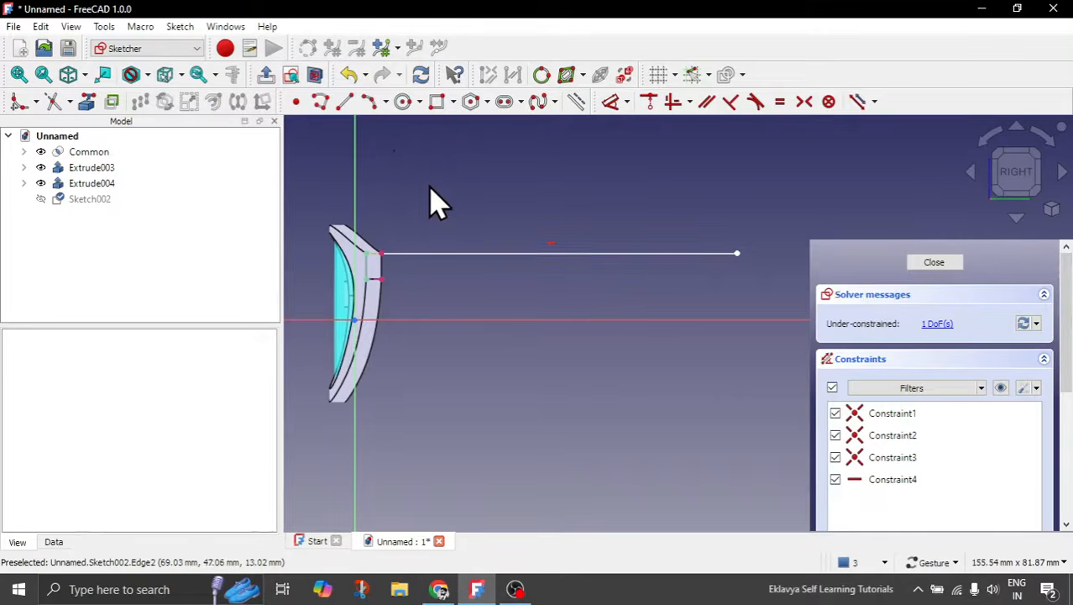
click(321, 103)
click(737, 253)
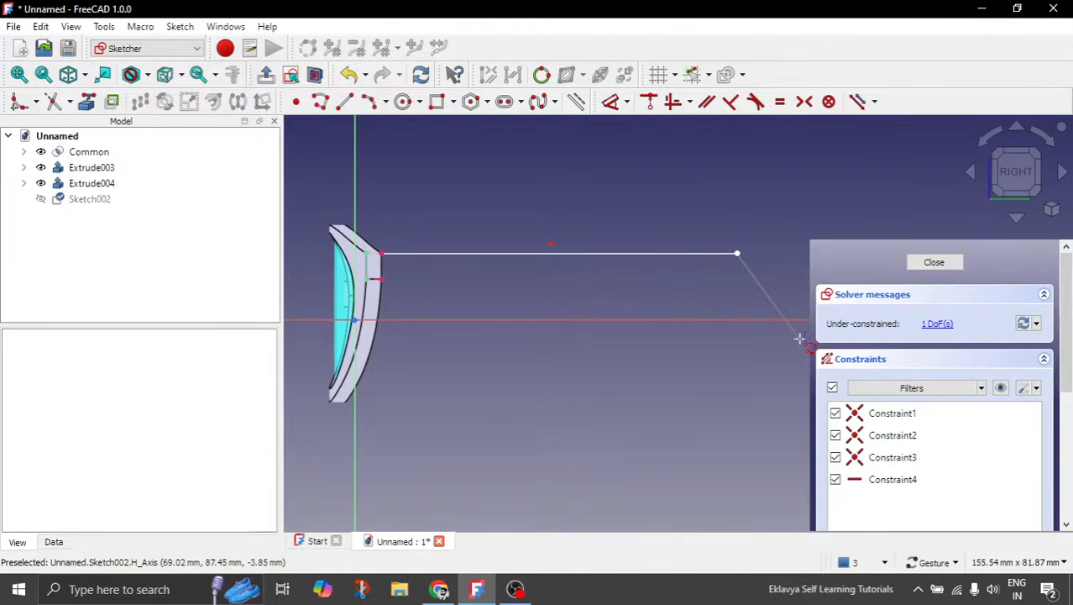
click(800, 337)
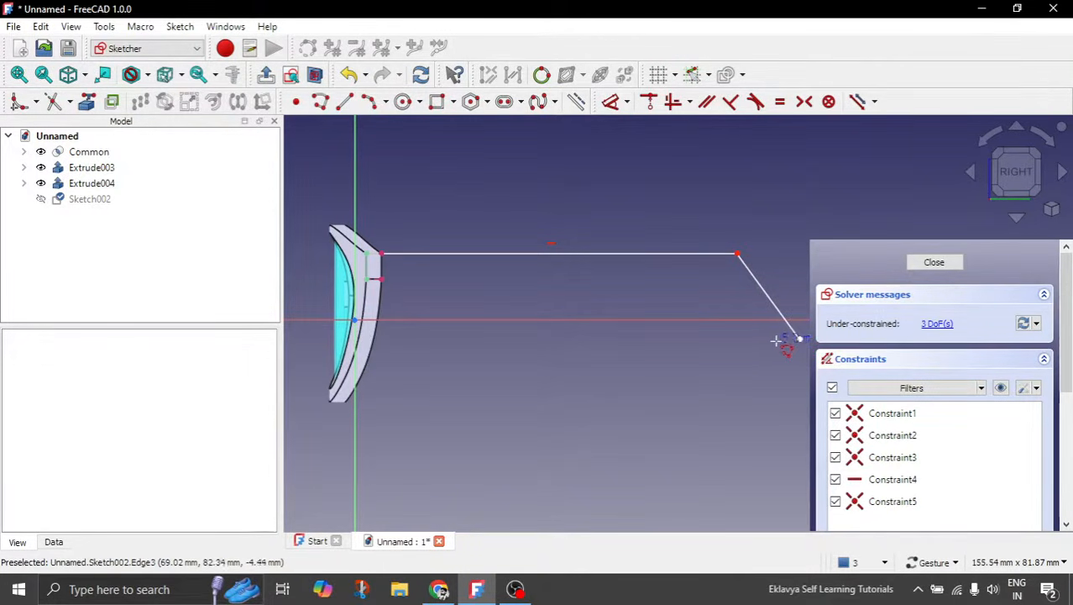
click(777, 338)
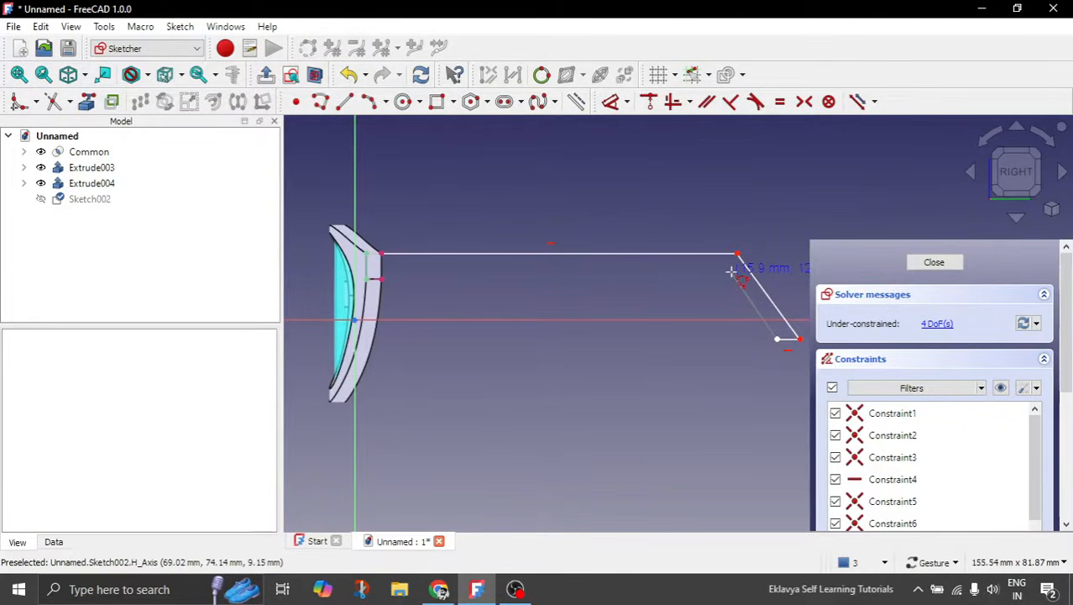
click(732, 273)
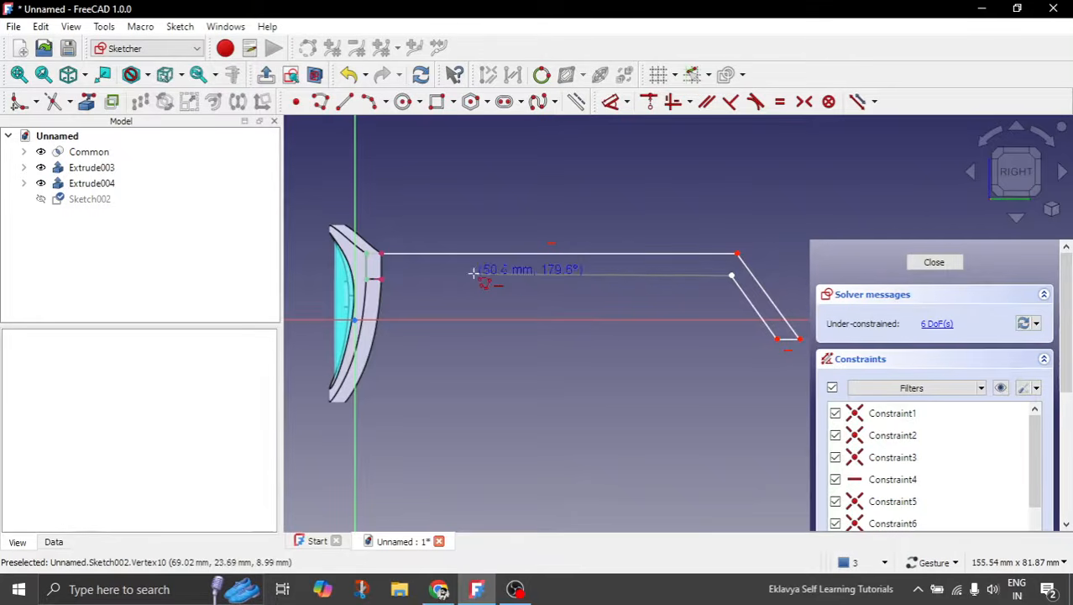
click(382, 277)
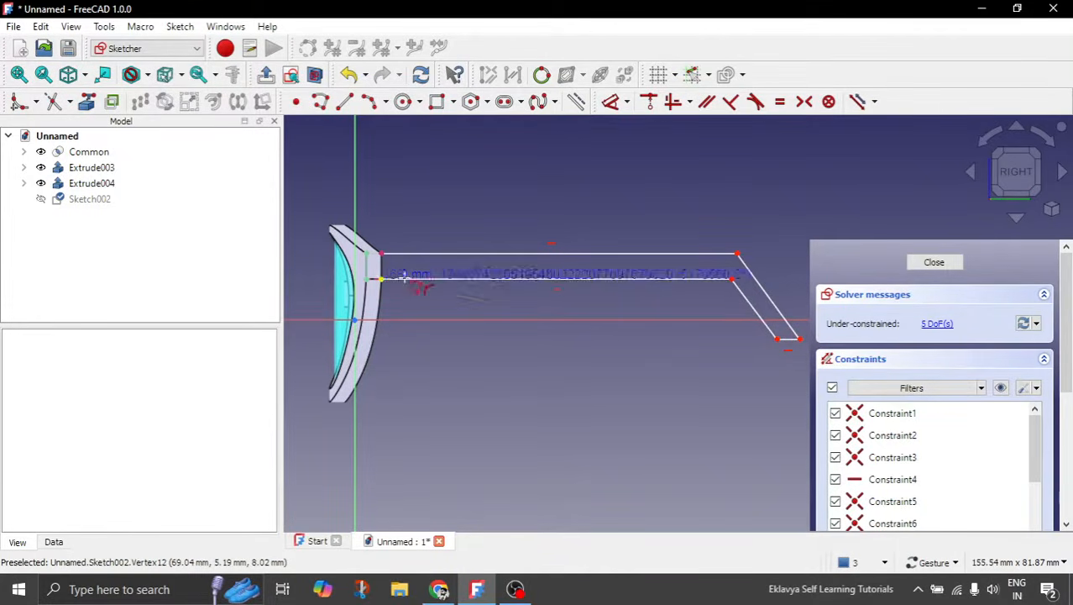
right_click(530, 308)
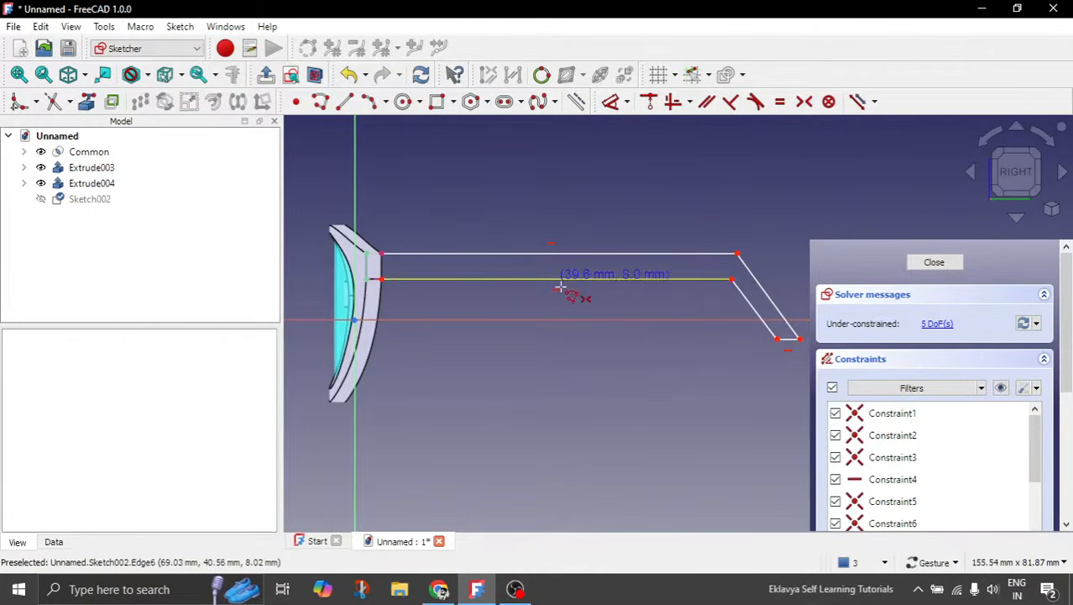
right_click(572, 342)
Set the length of the temple tip's short horizontal end to 5 mm.
scroll(572, 342, down, 2)
scroll(742, 292, up, 4)
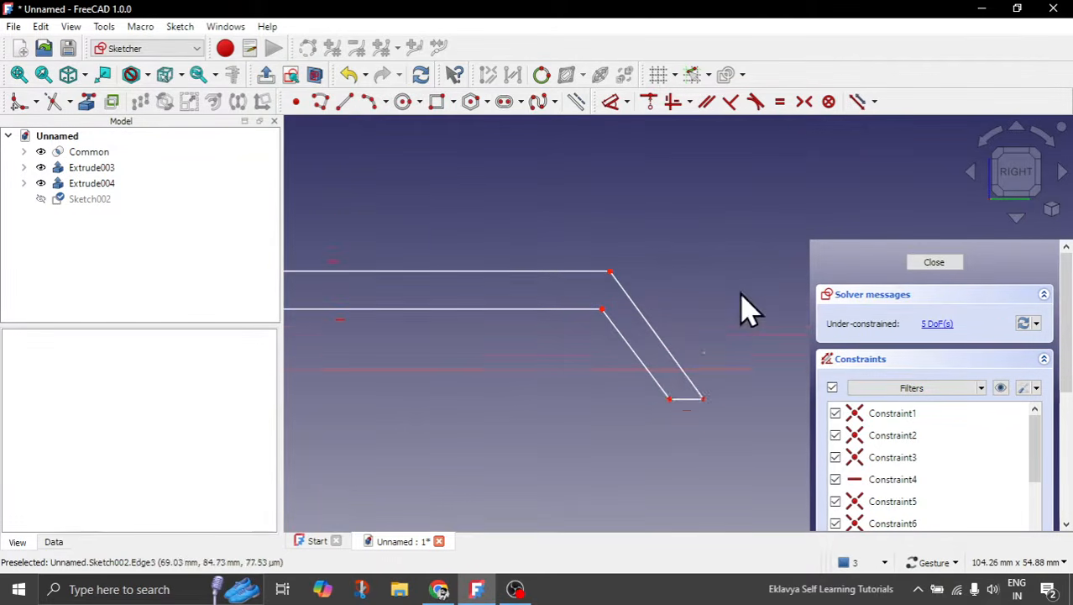
click(685, 398)
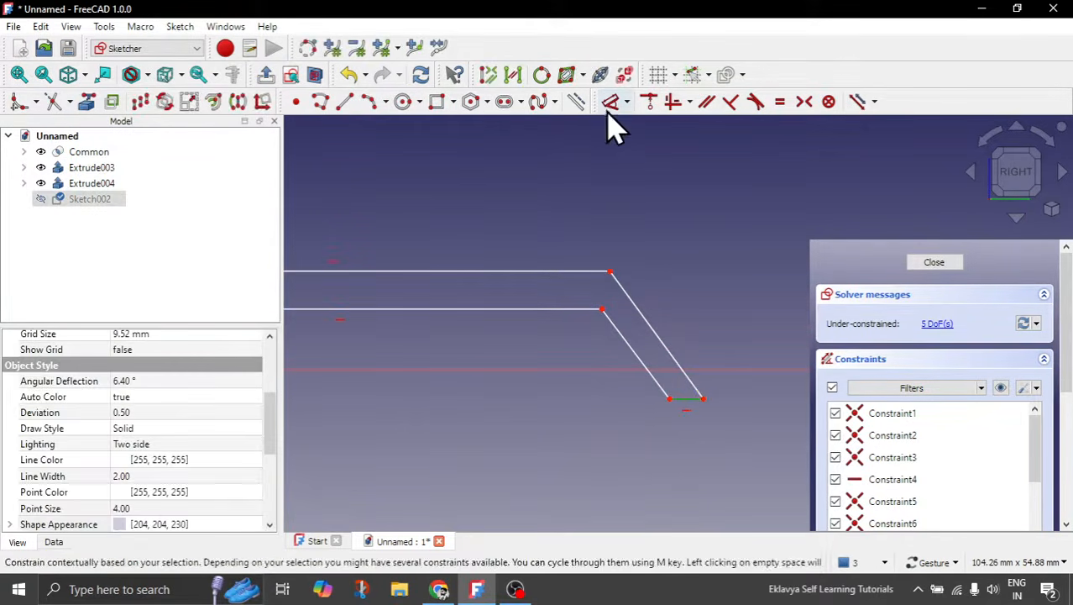
click(611, 101)
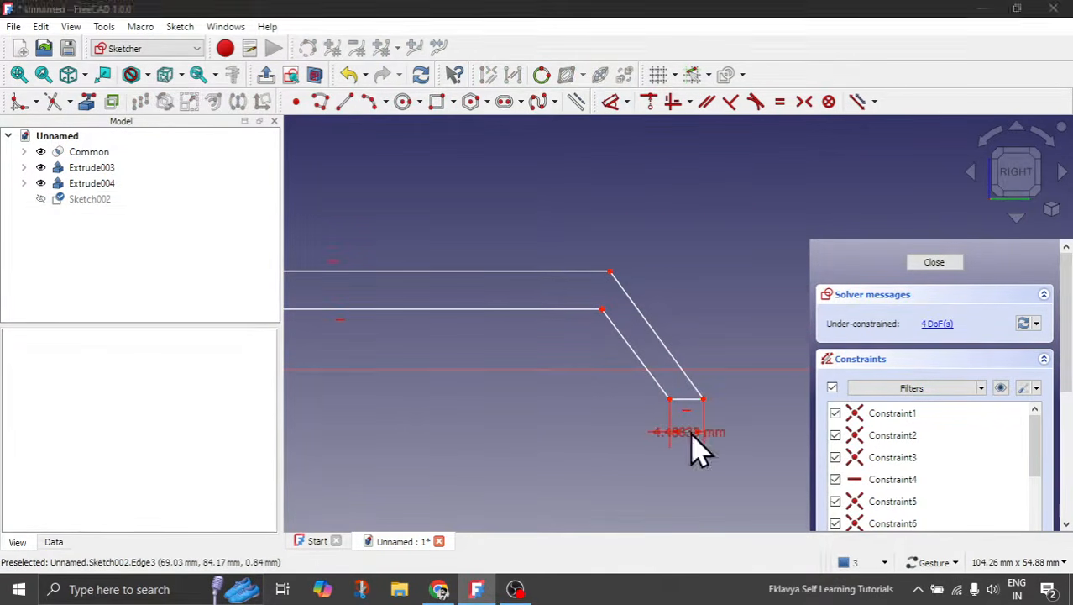
click(700, 447)
text(5)
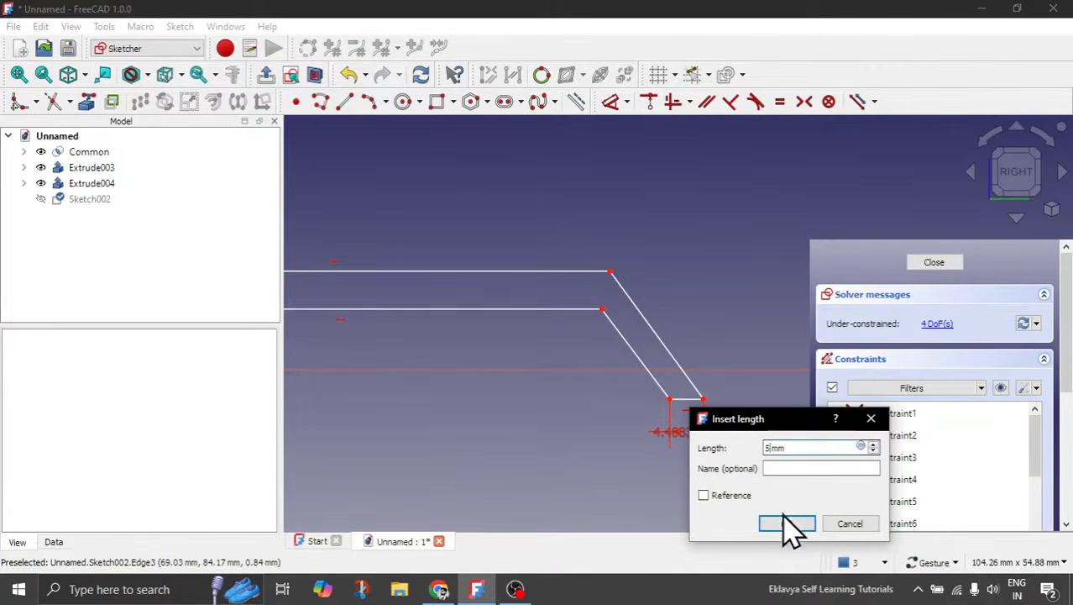
click(788, 525)
scroll(758, 334, down, 2)
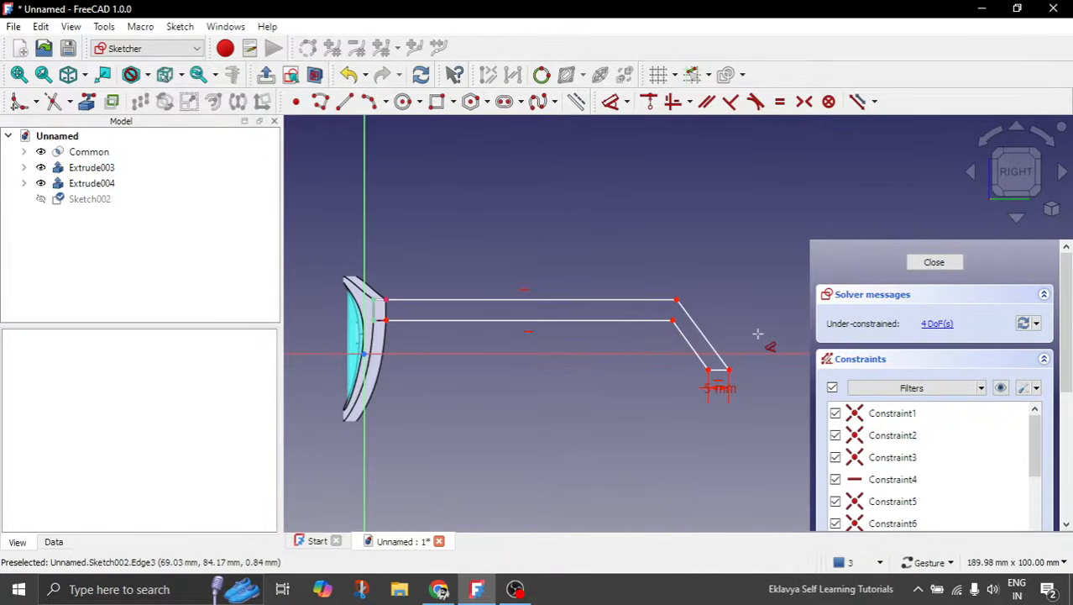
right_click(567, 390)
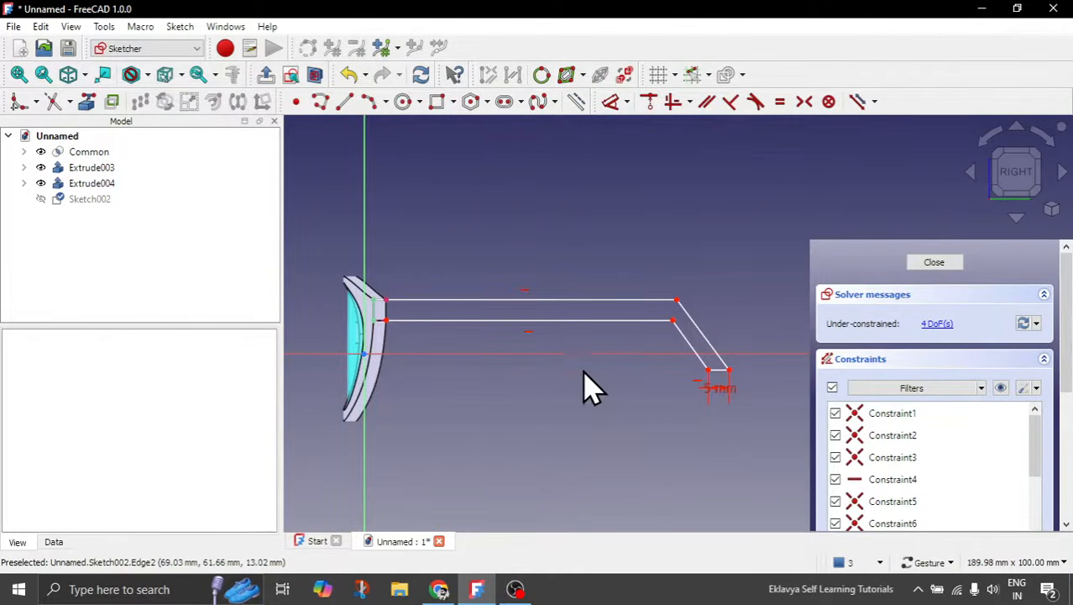
Close the sketch and examine how the temple profile meets the frame's end tab from several angles.
scroll(585, 378, down, 1)
drag(764, 265, 622, 439)
click(752, 411)
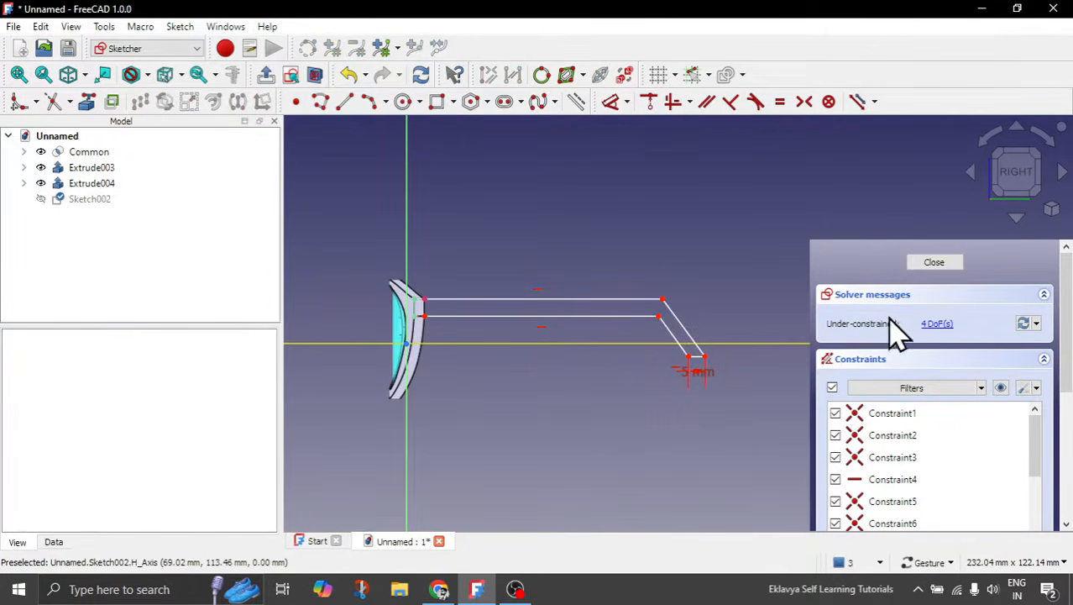
click(941, 261)
scroll(705, 361, down, 13)
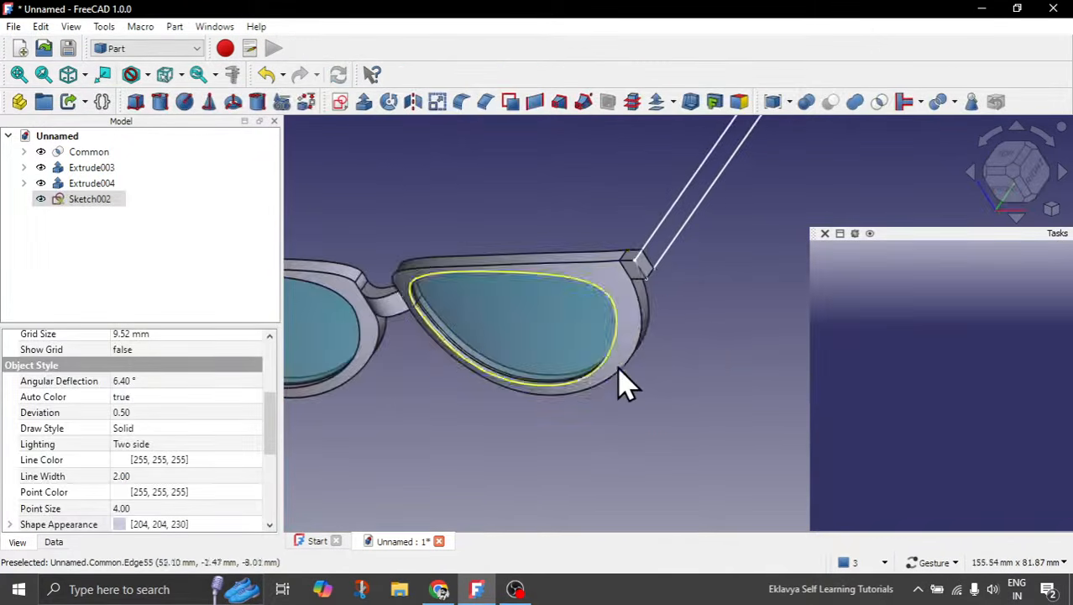
mouse_move(543, 403)
mouse_down()
mouse_move(453, 327)
mouse_move(517, 376)
mouse_move(599, 398)
mouse_up()
scroll(654, 336, up, 5)
scroll(654, 337, up, 2)
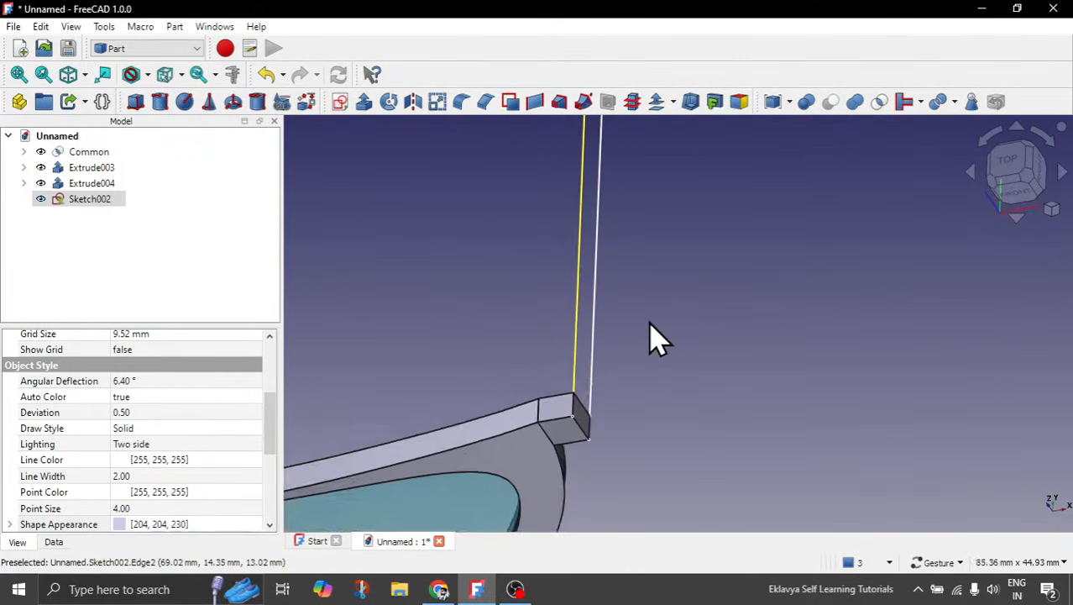
scroll(654, 337, down, 6)
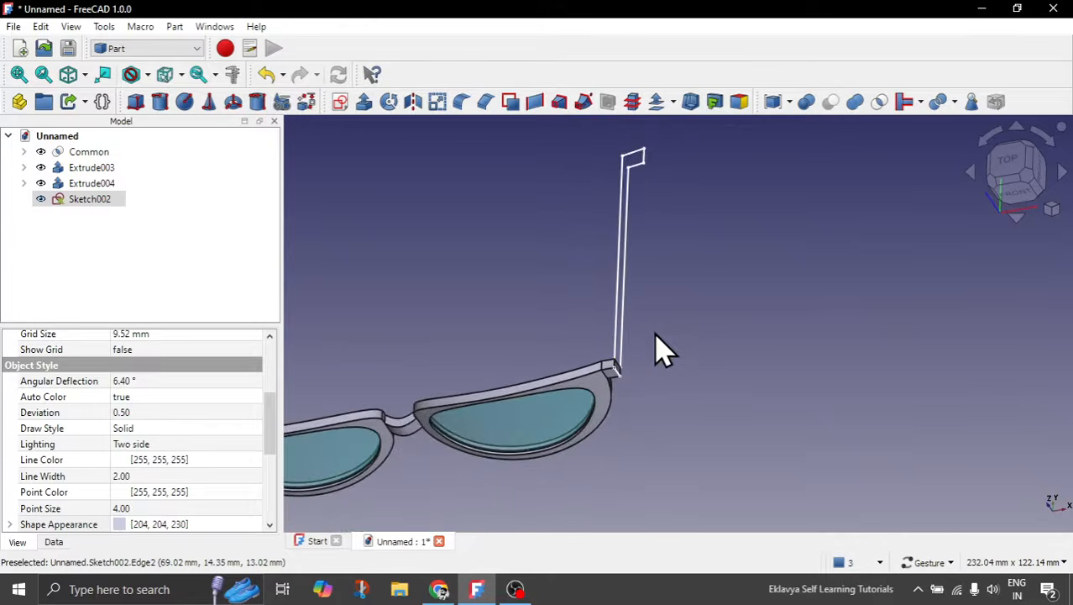
drag(664, 335, 713, 349)
mouse_move(636, 469)
mouse_down()
mouse_move(498, 446)
mouse_move(587, 433)
mouse_move(611, 386)
mouse_move(621, 388)
mouse_move(623, 456)
mouse_up()
scroll(655, 411, up, 4)
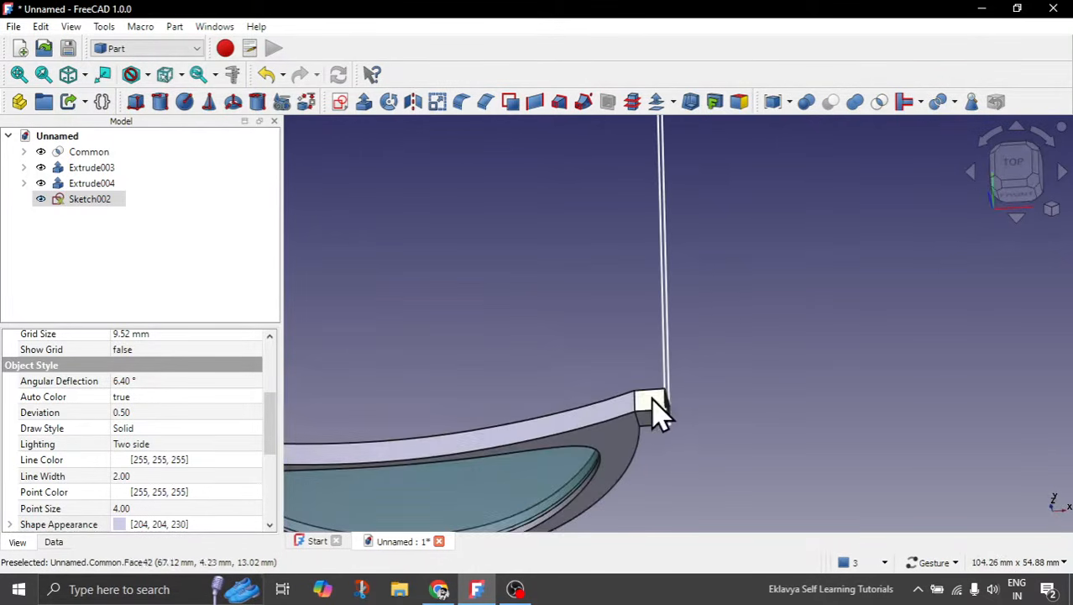
drag(655, 411, 751, 407)
scroll(718, 443, down, 1)
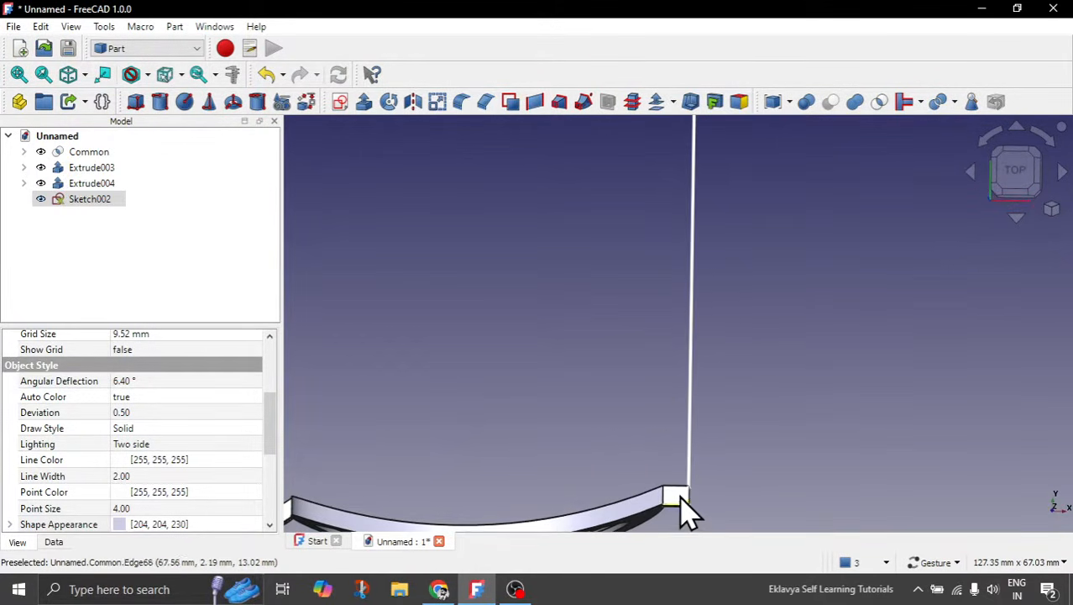
scroll(690, 499, down, 2)
drag(690, 498, 513, 395)
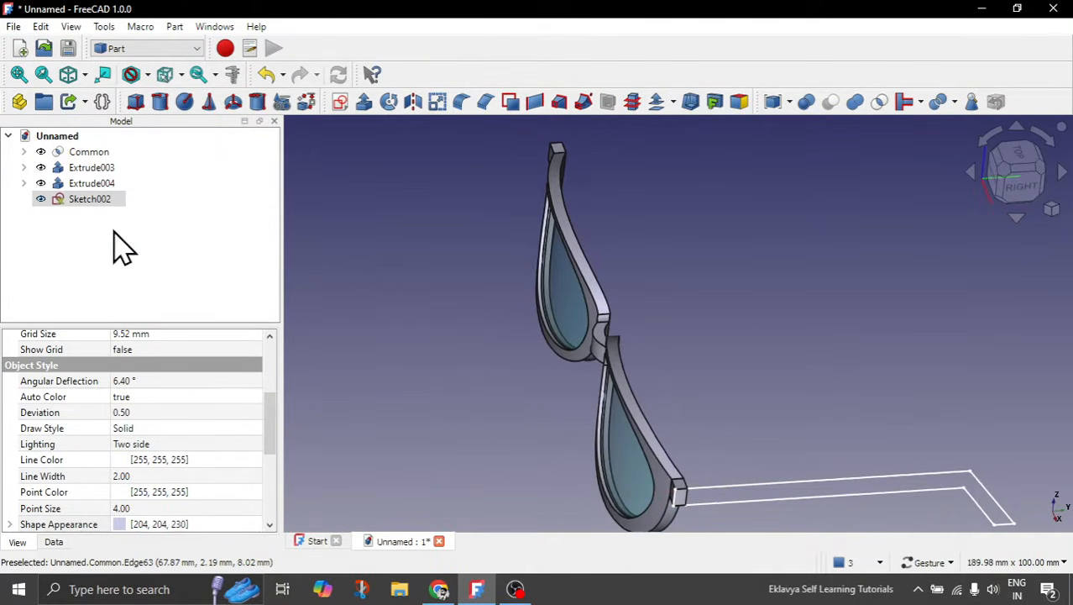
Reopen the temple sketch and delete the vertical line along the end tab's front edge.
double_click(94, 200)
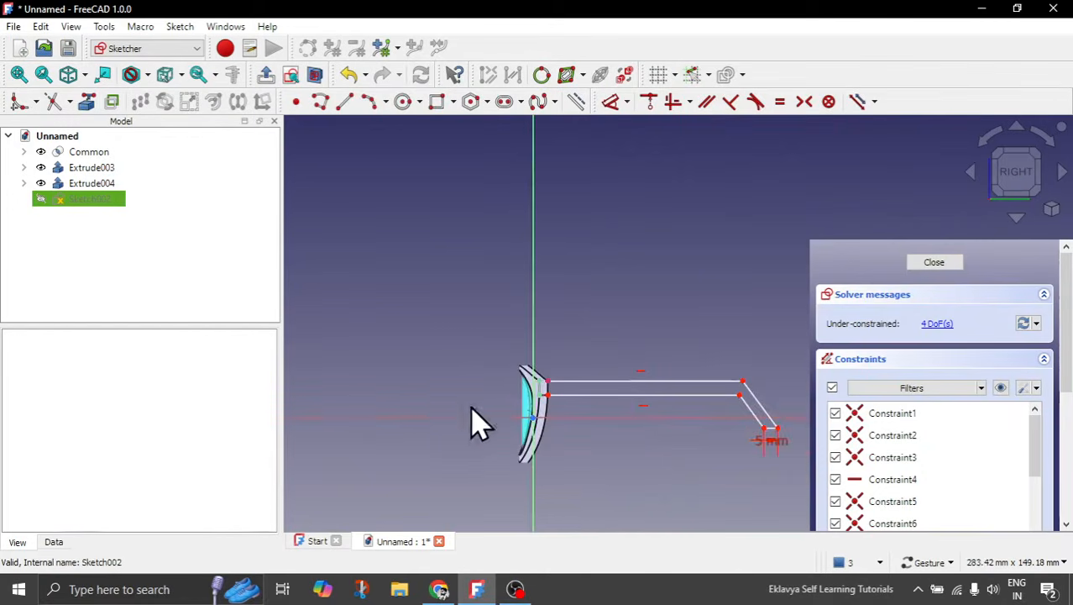
scroll(471, 422, up, 6)
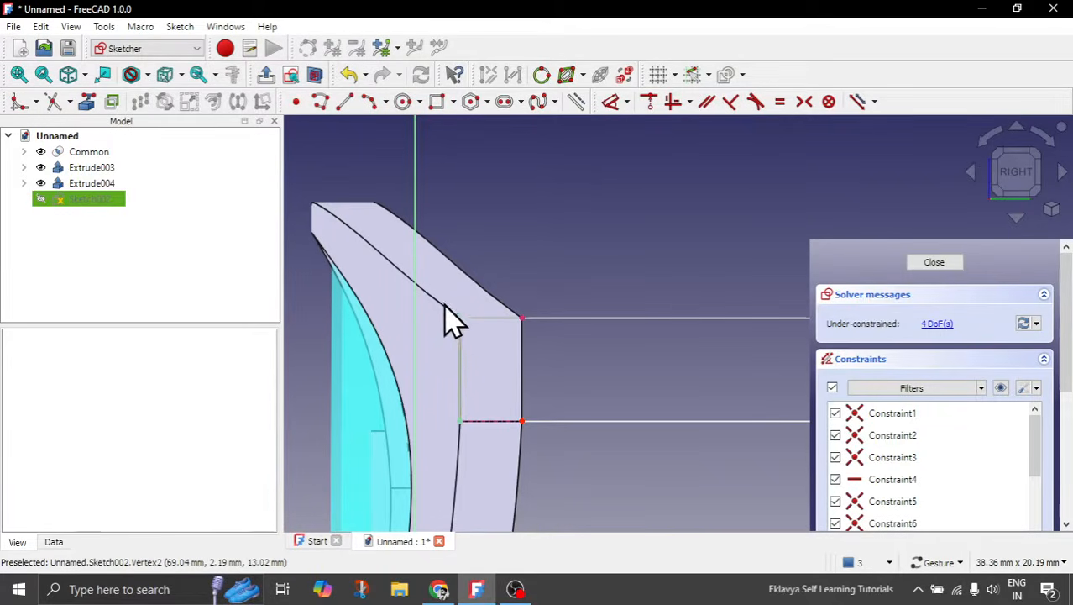
click(464, 351)
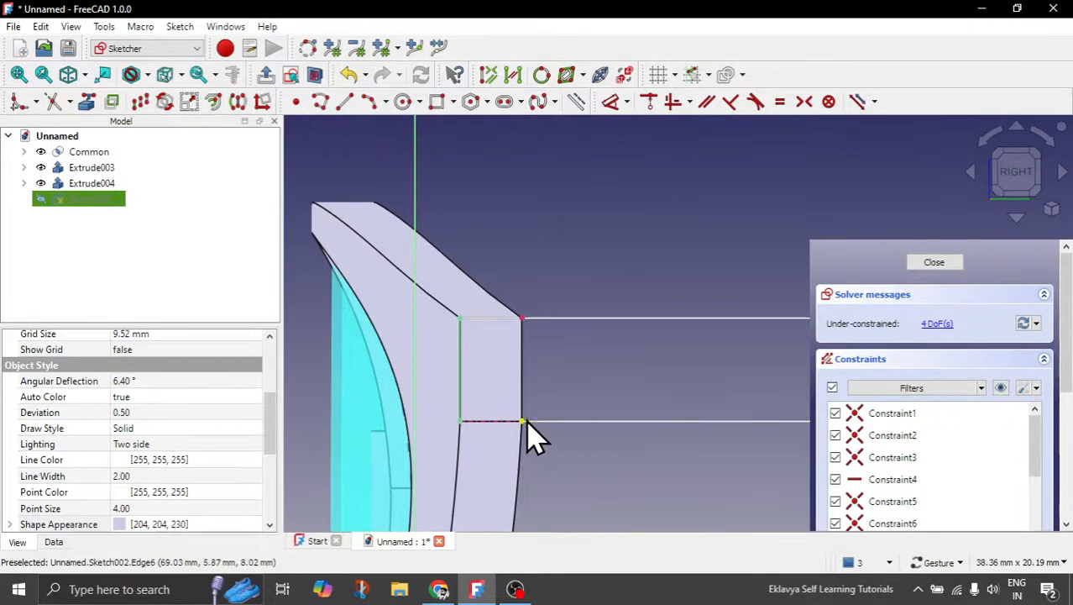
click(493, 317)
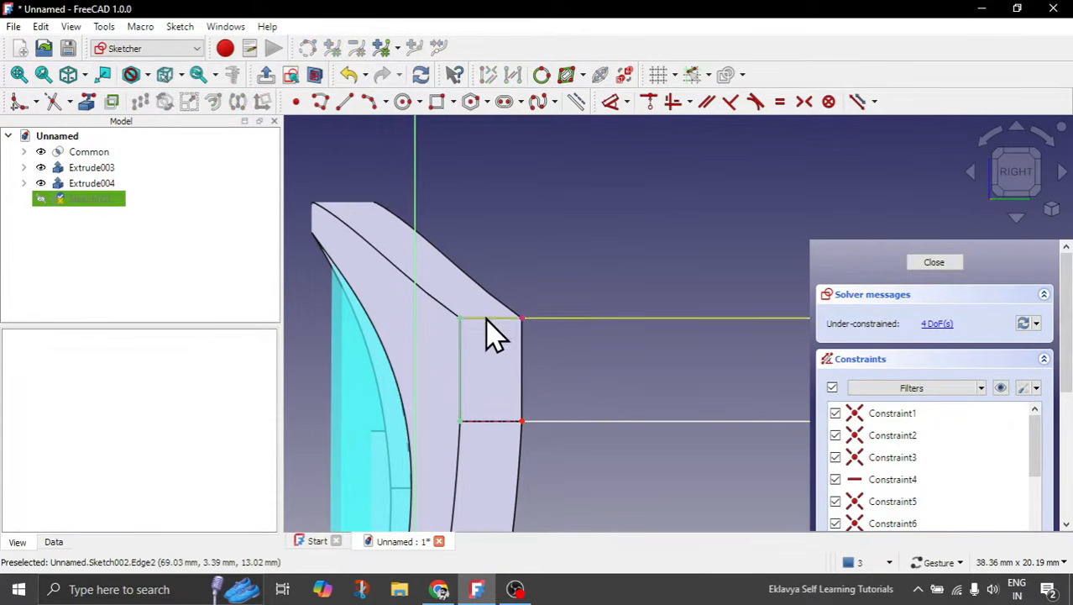
drag(432, 290, 496, 458)
key(Delete)
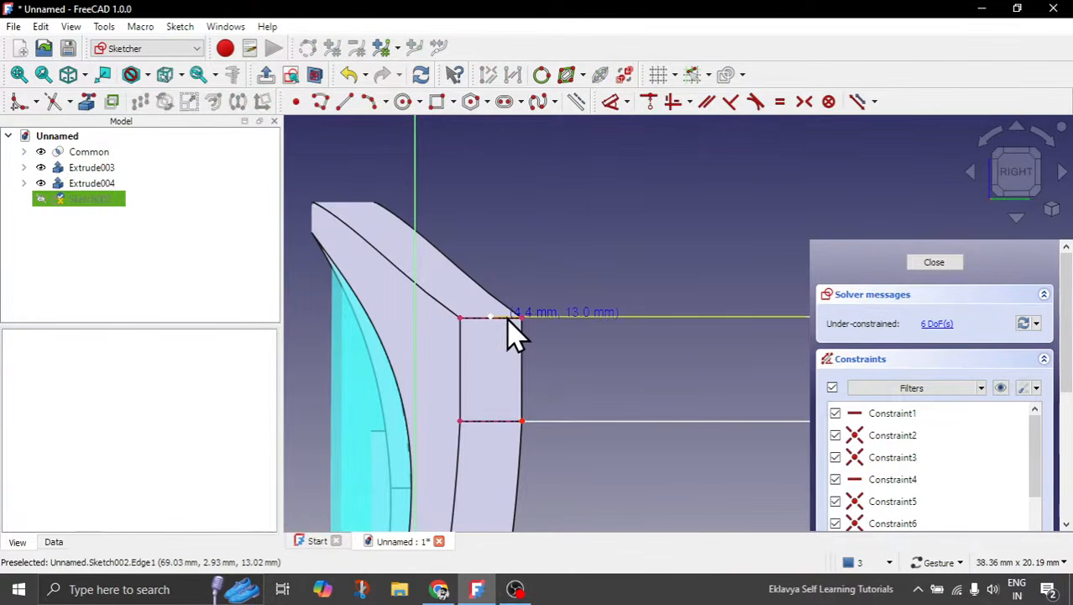
Pull the upper temple line's front end off the end tab and make it coincident with the tab's upper rear corner.
drag(591, 321, 589, 328)
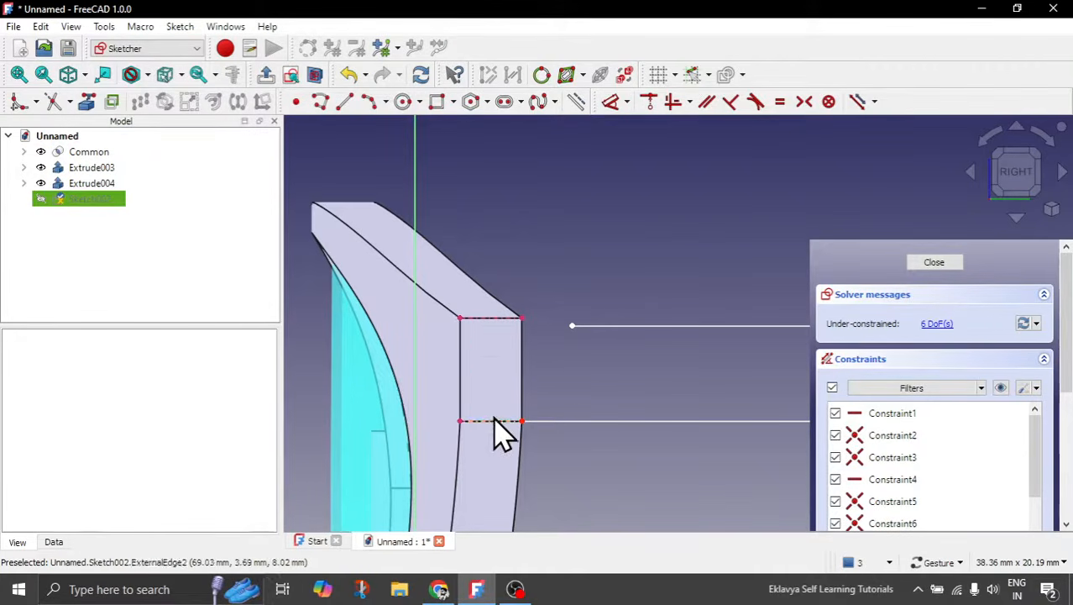
drag(522, 420, 523, 395)
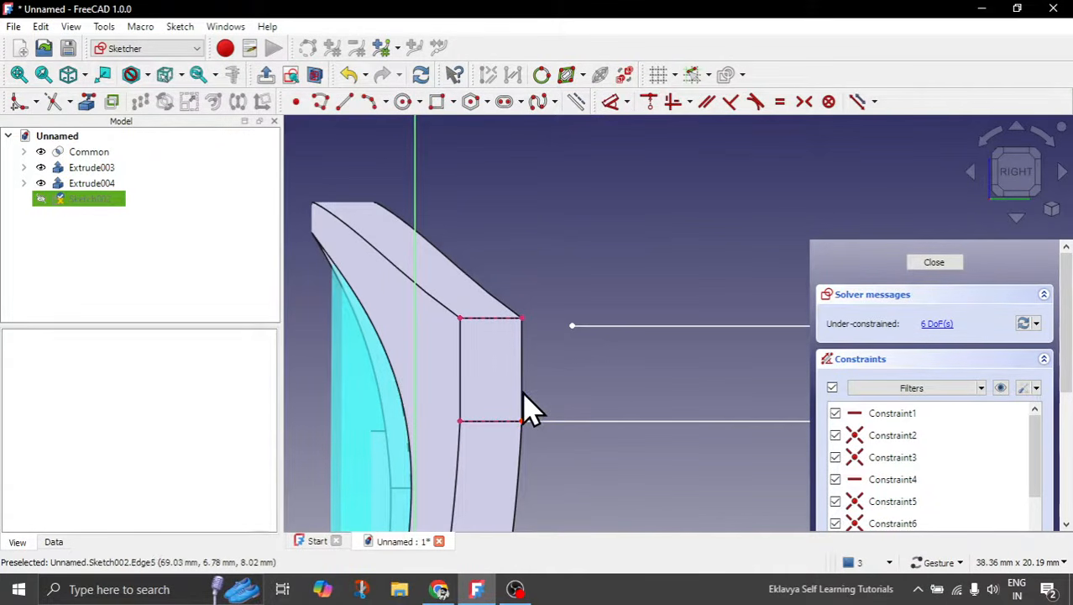
click(573, 326)
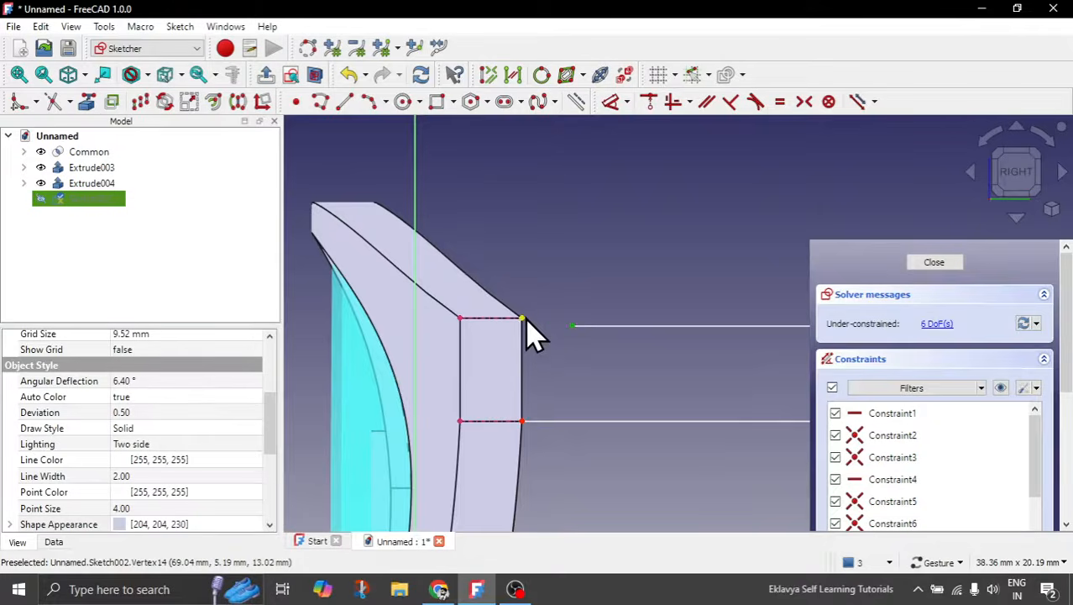
click(649, 107)
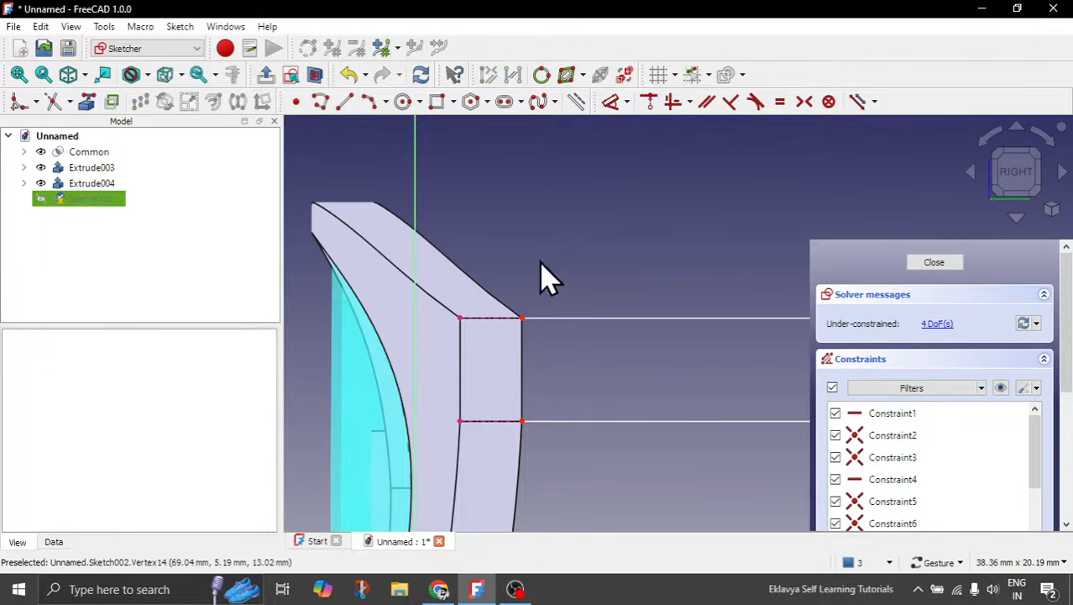
Draw a 5 mm vertical line between the end tab's upper and lower rear corners to close the temple profile.
click(344, 101)
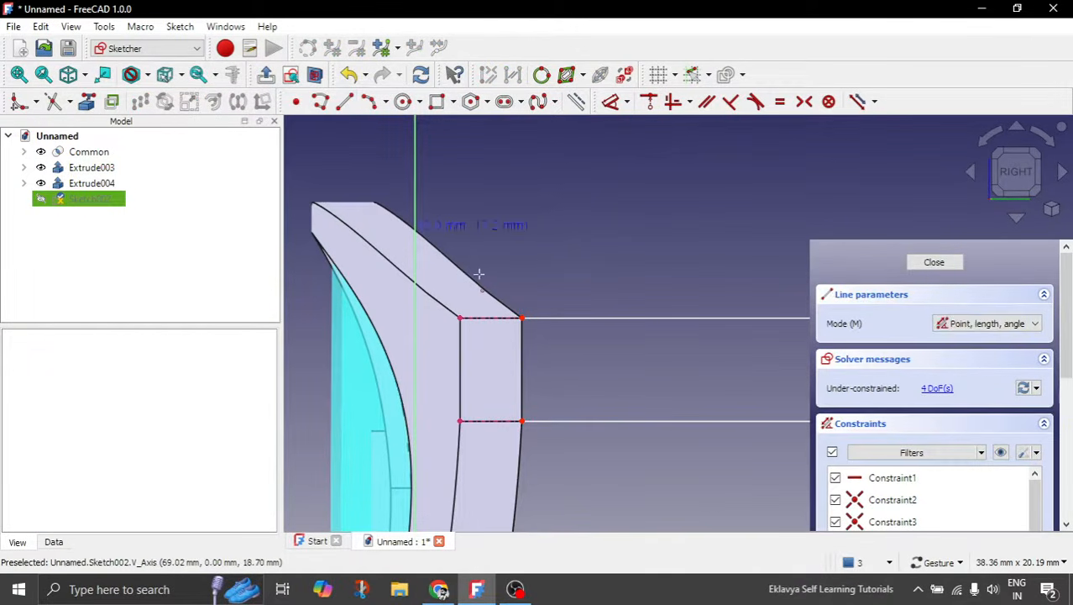
click(521, 318)
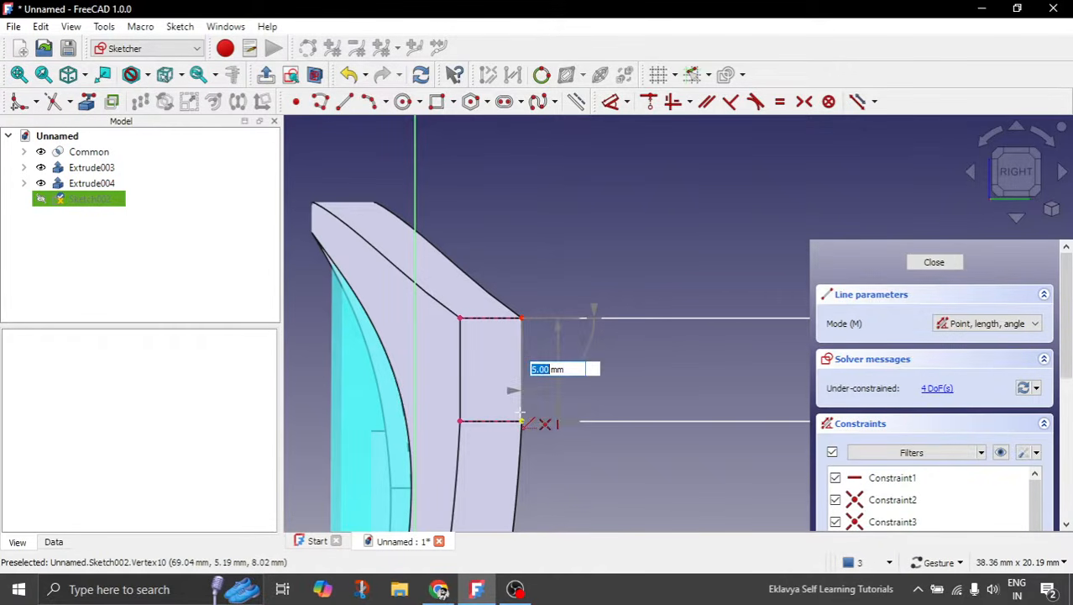
click(521, 421)
right_click(567, 387)
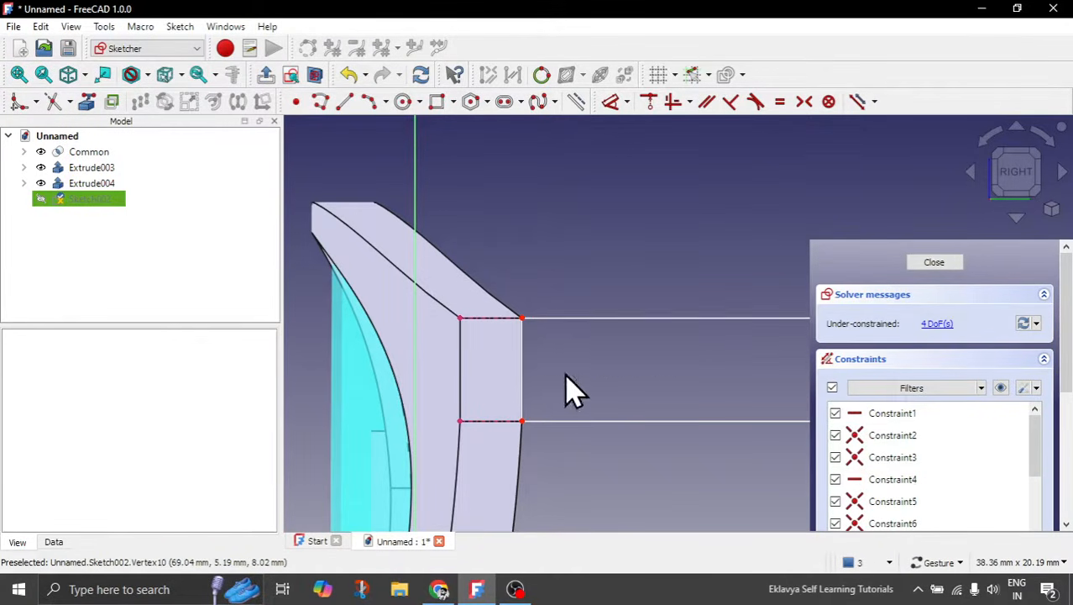
Move the lower temple line's rear corner backward, closer beneath the upper bend, and leave the sketch.
scroll(439, 386, down, 8)
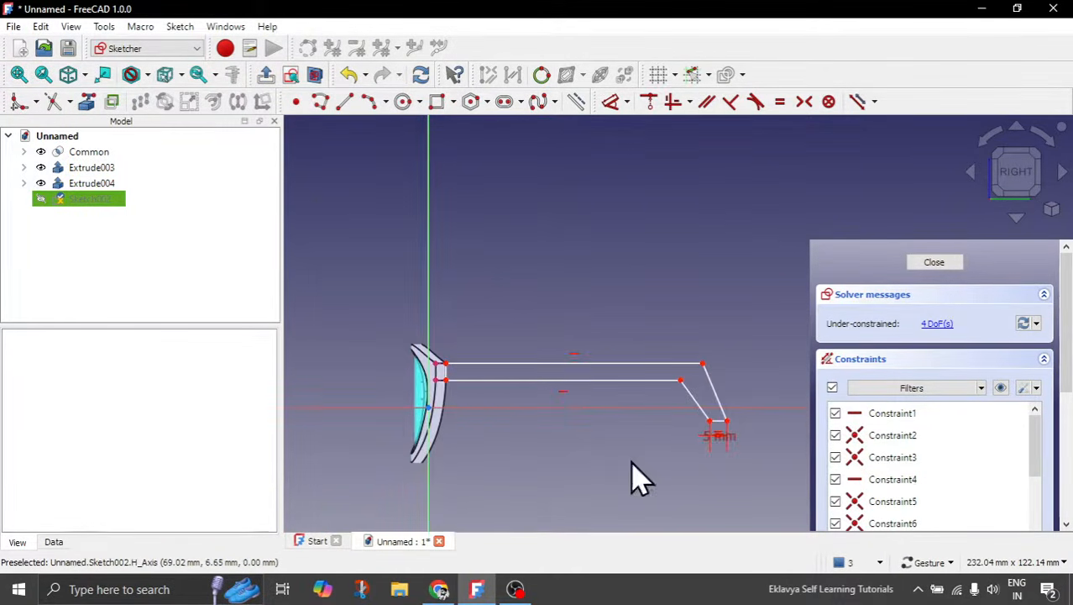
scroll(743, 402, up, 4)
drag(640, 377, 660, 376)
scroll(723, 366, down, 4)
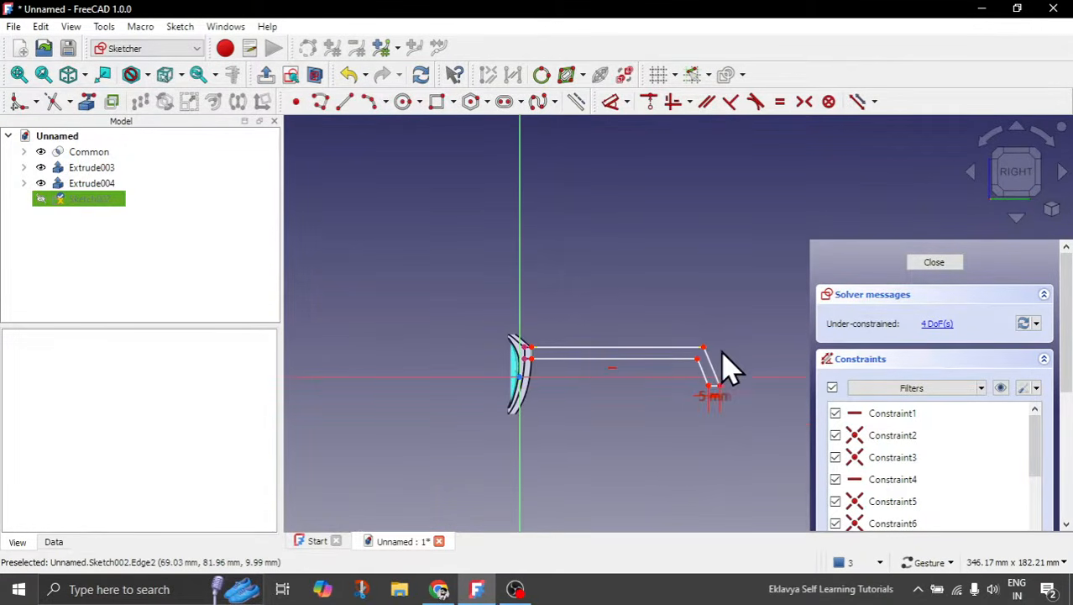
scroll(553, 380, up, 5)
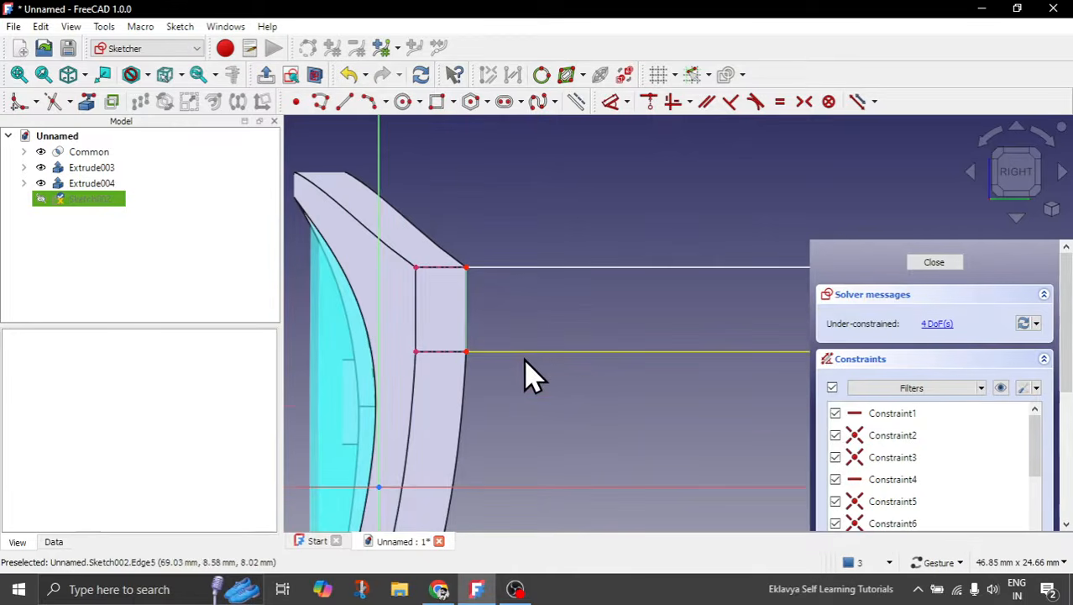
click(265, 74)
Extrude the temple sketch 5 mm as a solid along a custom direction of -1 in X.
mouse_move(348, 288)
mouse_down()
mouse_move(407, 408)
mouse_move(613, 492)
mouse_move(609, 504)
mouse_move(570, 514)
mouse_move(629, 479)
mouse_move(702, 475)
mouse_move(716, 369)
mouse_move(688, 388)
mouse_move(716, 382)
mouse_move(728, 418)
mouse_up()
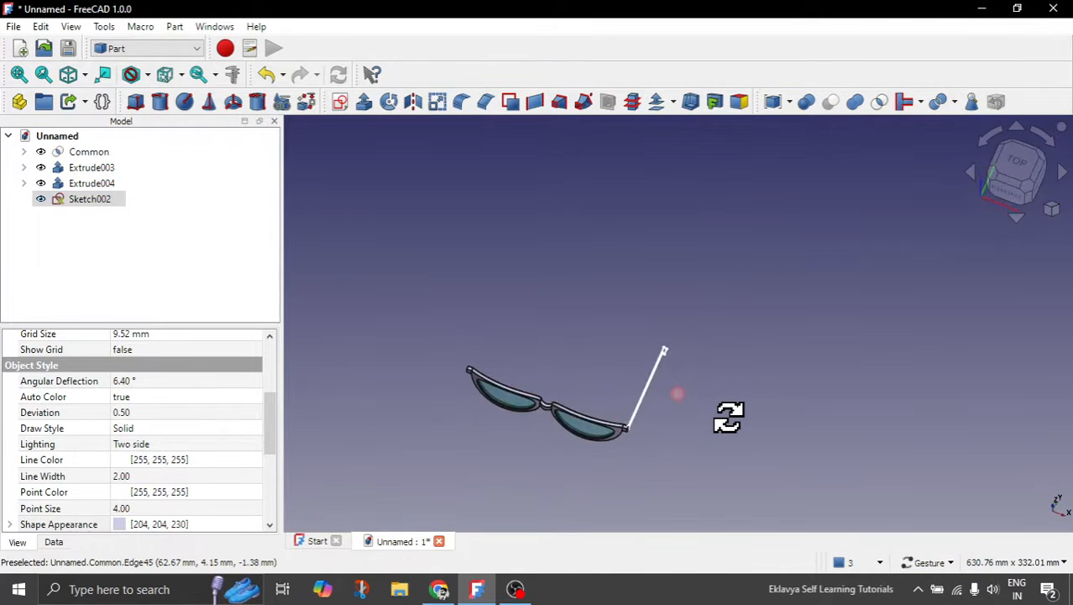
scroll(642, 446, up, 5)
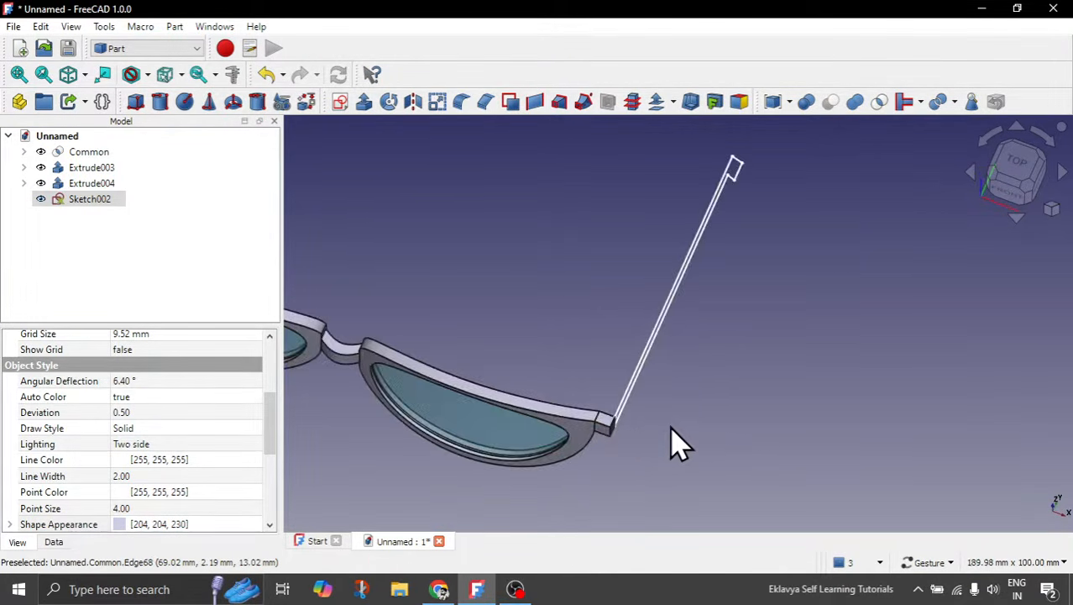
click(107, 217)
click(99, 201)
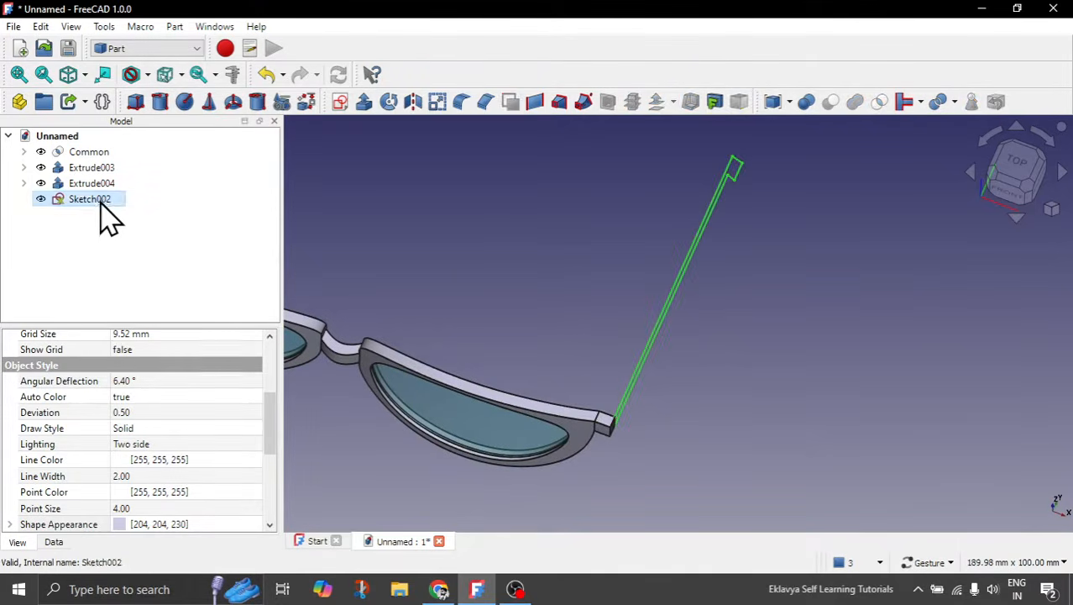
click(364, 104)
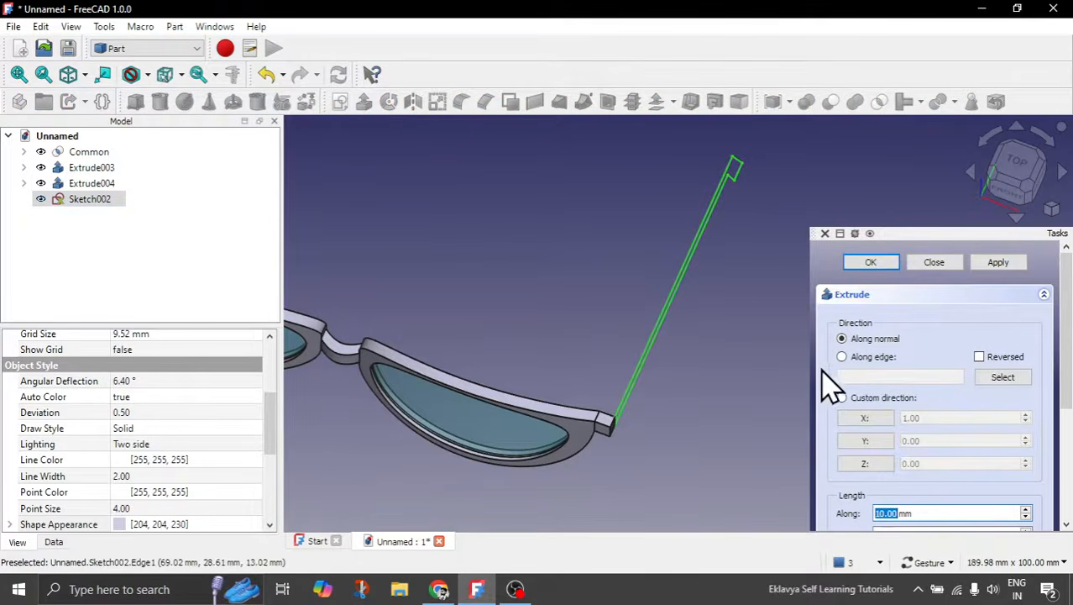
click(857, 397)
drag(930, 417, 900, 417)
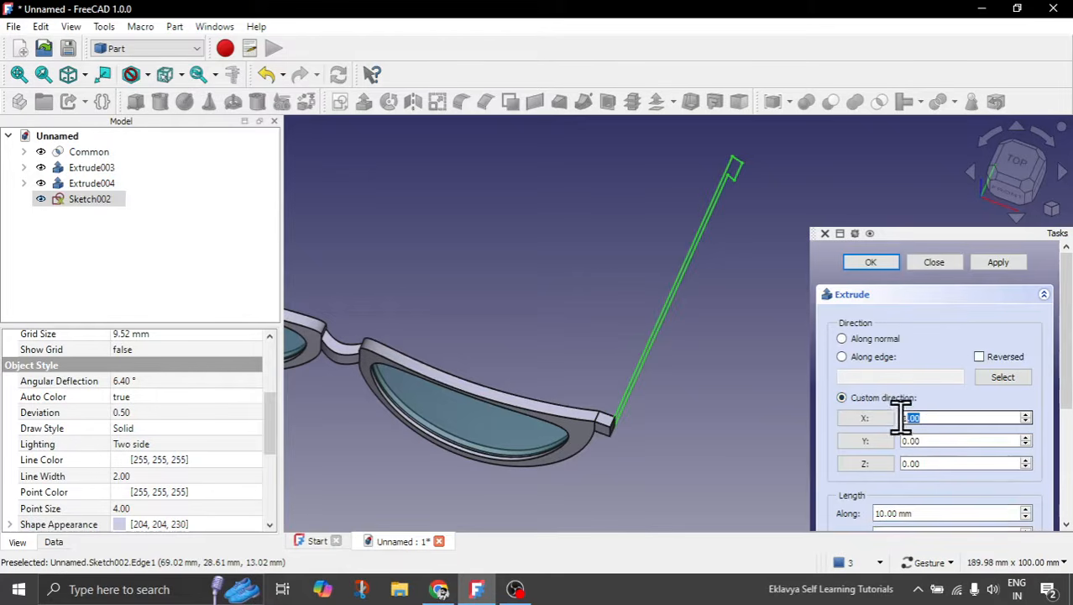
text(-1)
drag(1063, 409, 1061, 454)
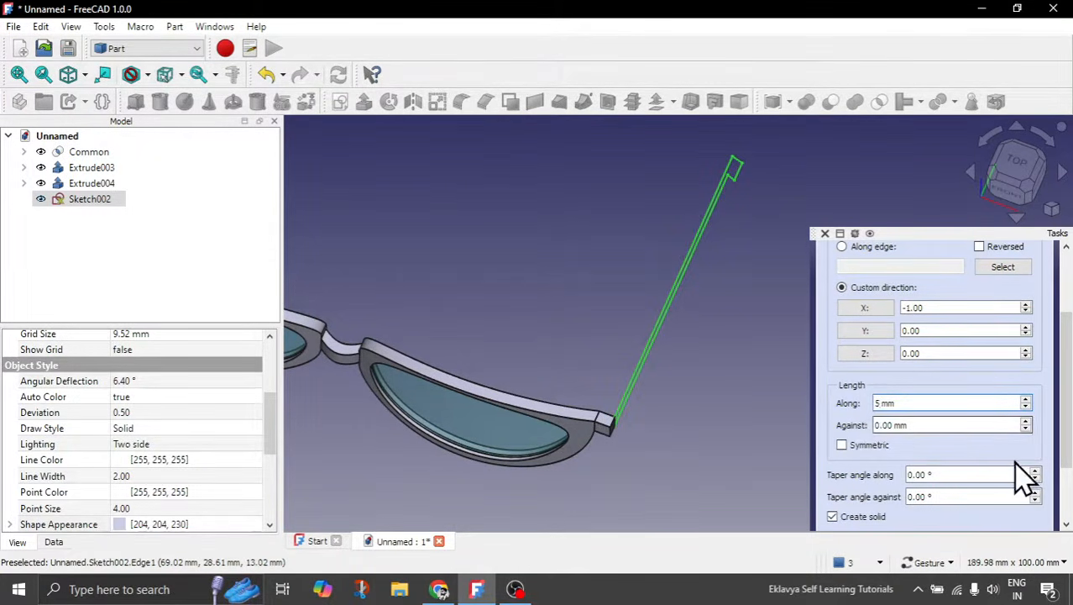
mouse_move(1062, 407)
mouse_down()
mouse_move(1062, 340)
mouse_move(953, 305)
mouse_up()
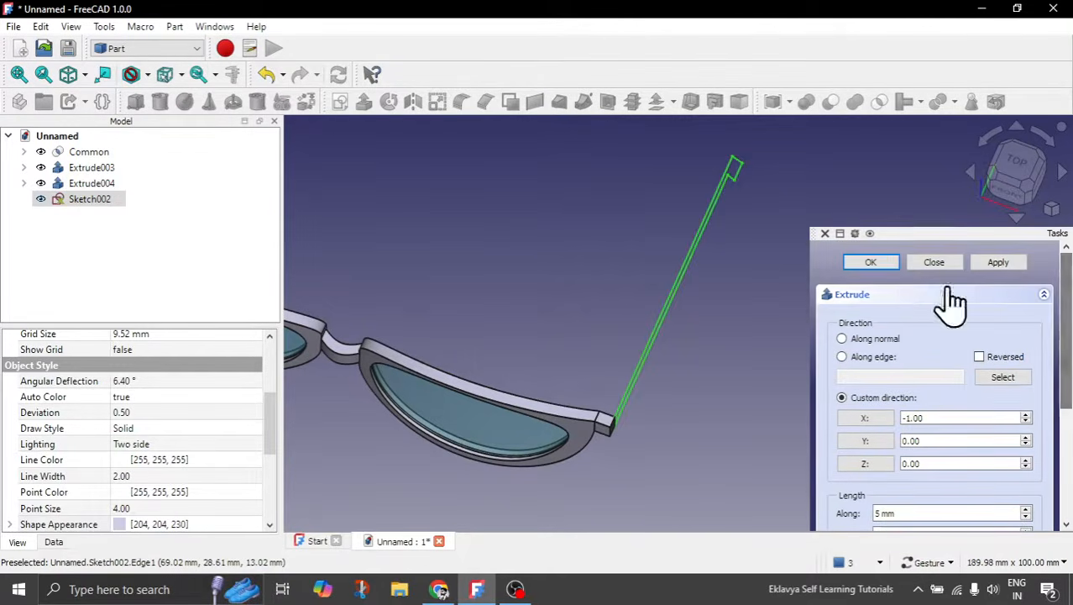
click(883, 262)
Adjust the temple extrusion's forward length against the end tab's width, trying 3 mm and settling on 4 mm.
drag(688, 430, 687, 463)
scroll(576, 482, up, 4)
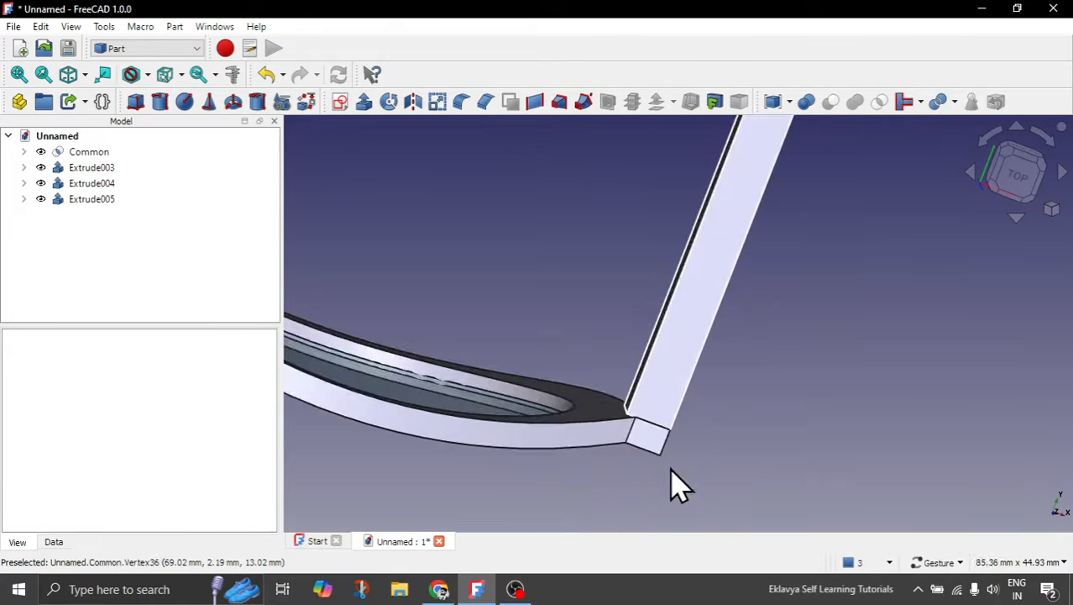
click(74, 201)
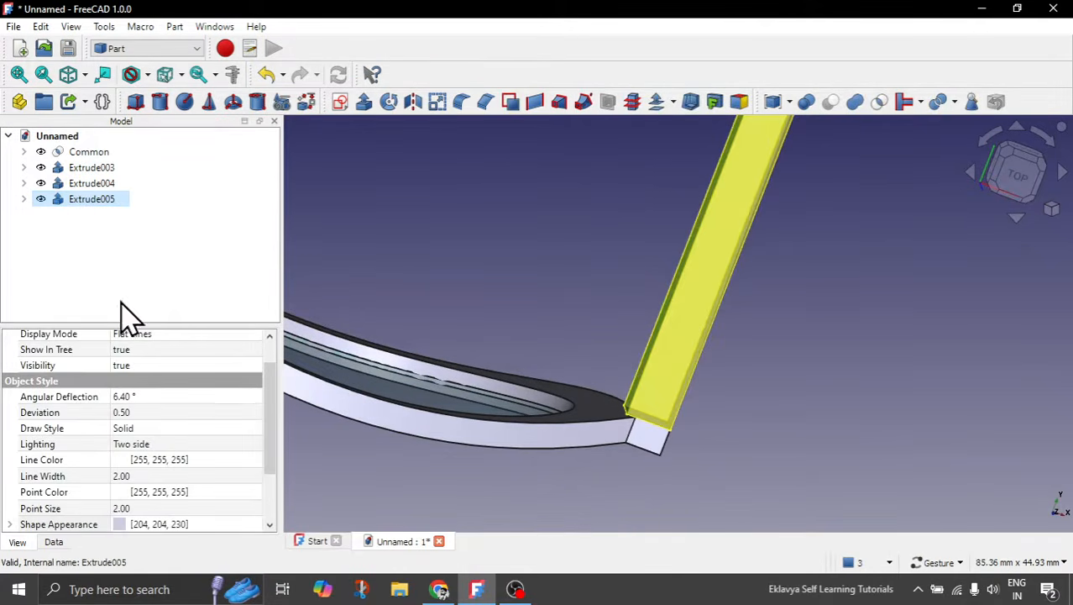
click(56, 542)
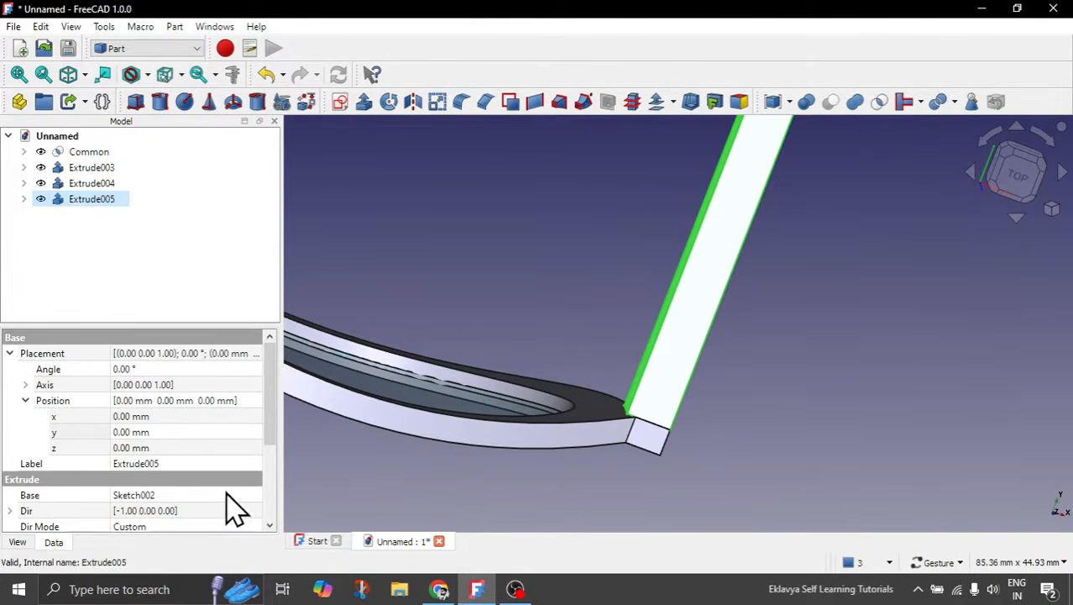
scroll(235, 508, down, 2)
click(131, 470)
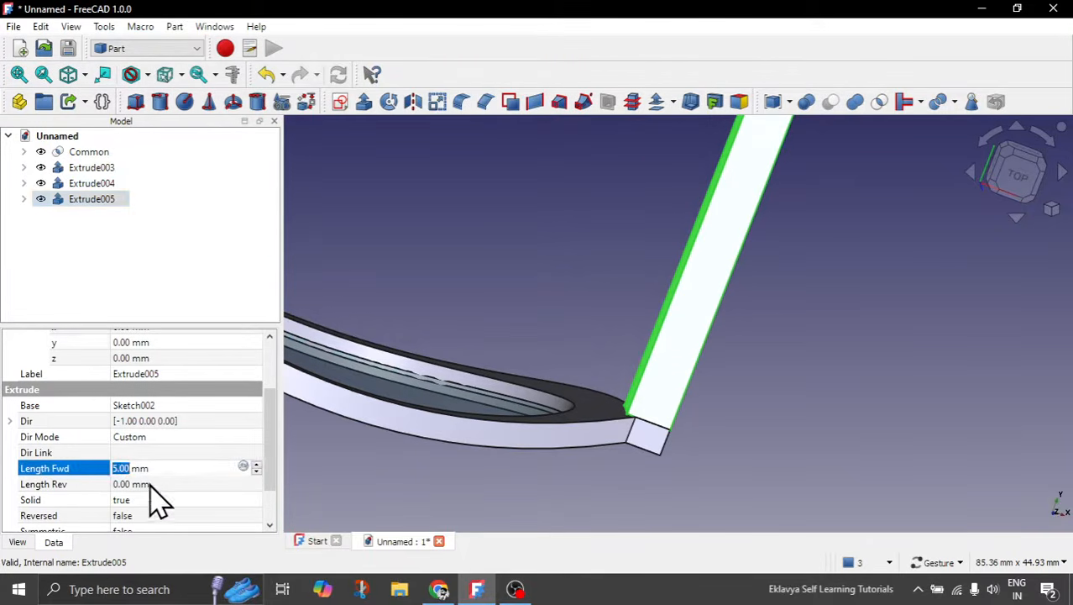
text(3)
click(165, 484)
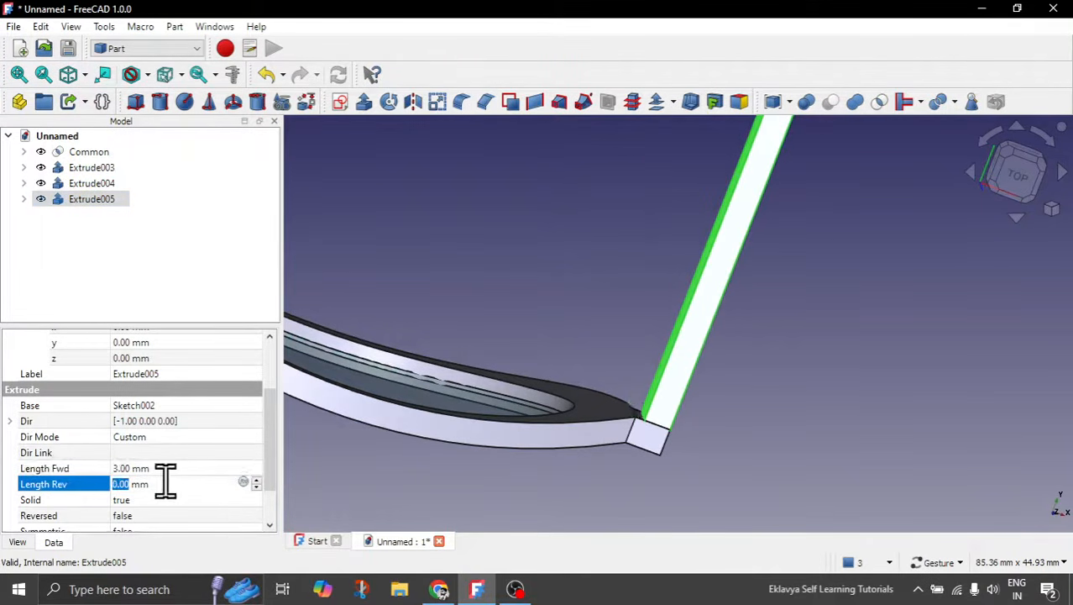
click(134, 470)
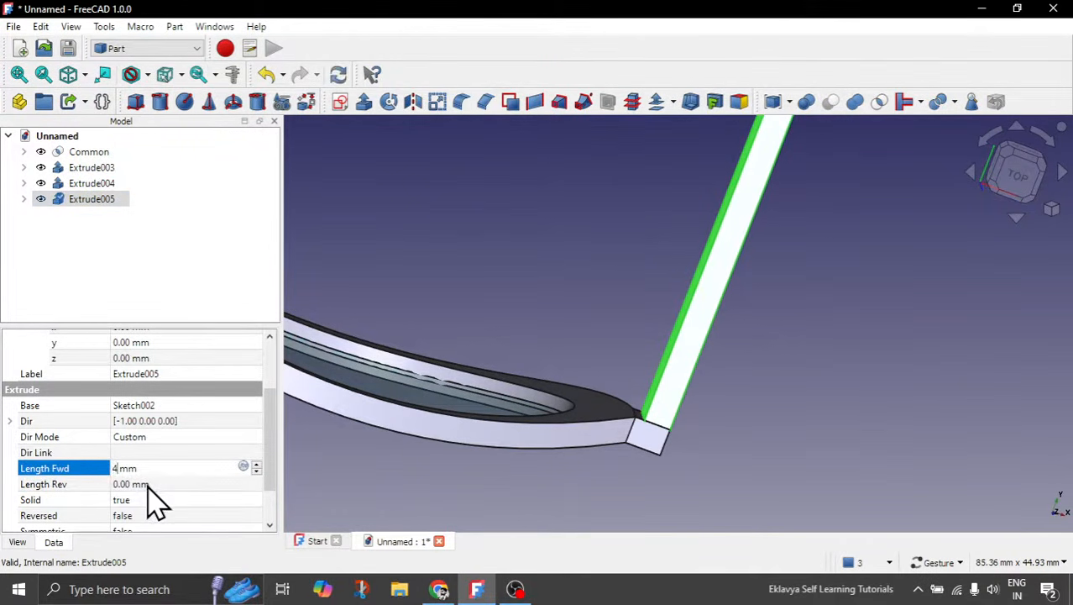
text(4)
click(147, 485)
click(557, 473)
Create a simple copy of the extruded temple arm.
scroll(725, 371, down, 5)
drag(730, 414, 524, 186)
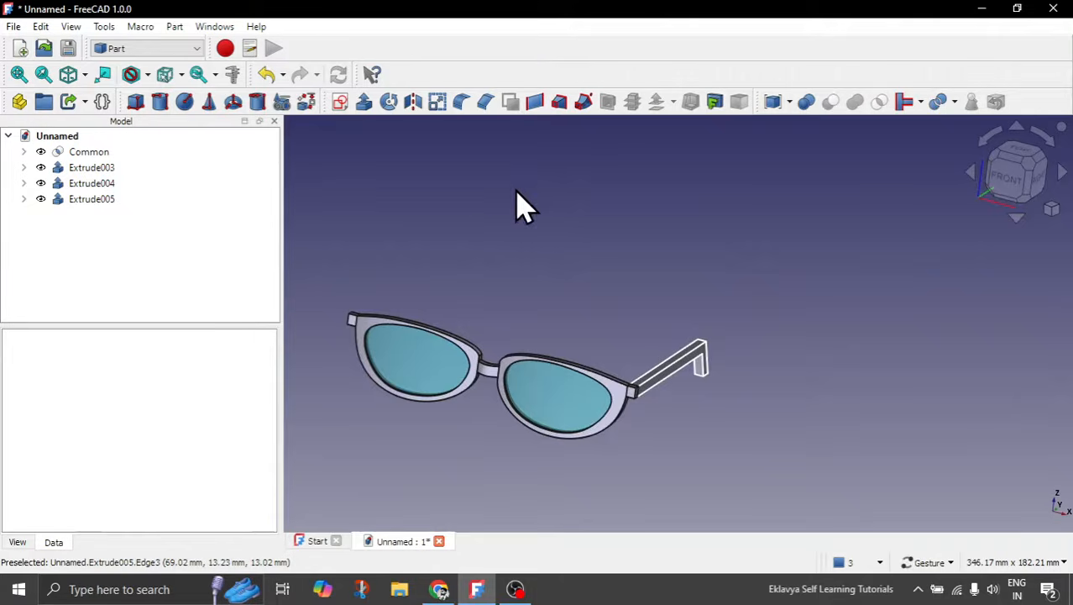
mouse_move(512, 199)
mouse_down()
mouse_move(548, 254)
mouse_move(526, 250)
mouse_up()
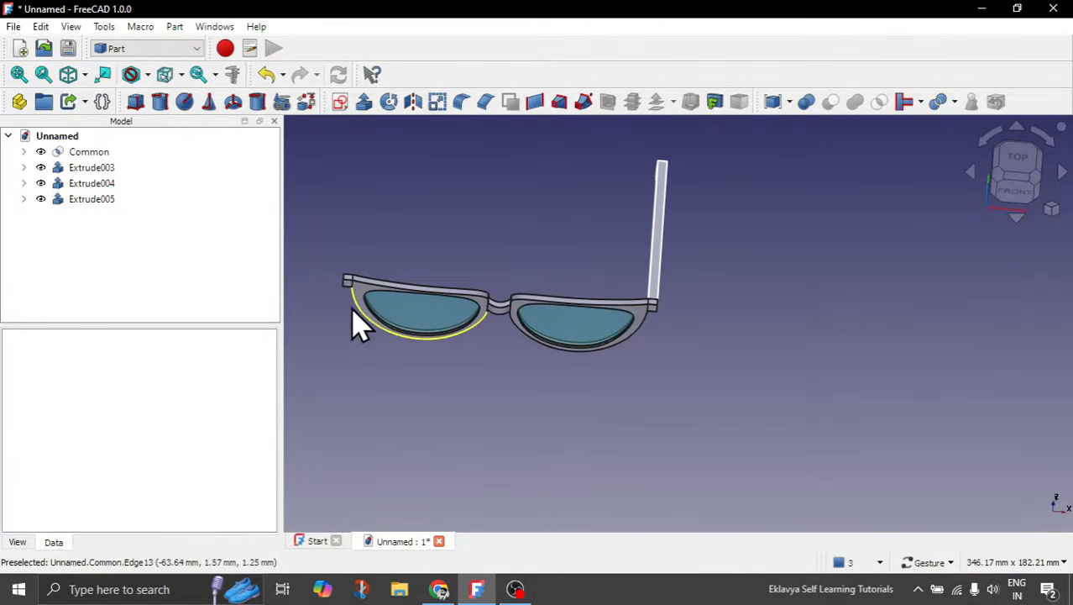
click(79, 202)
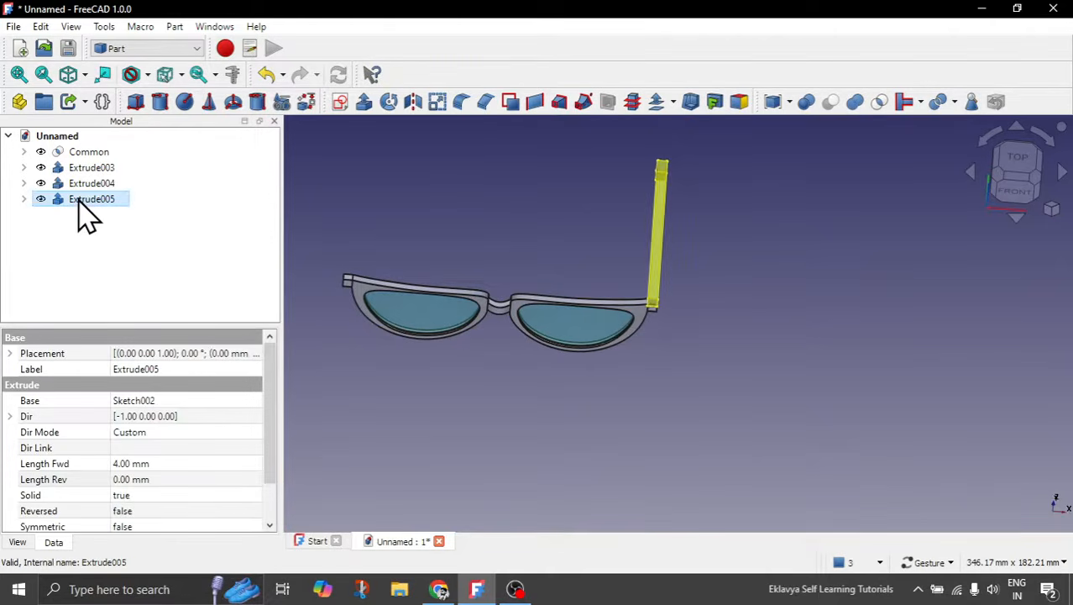
click(1017, 163)
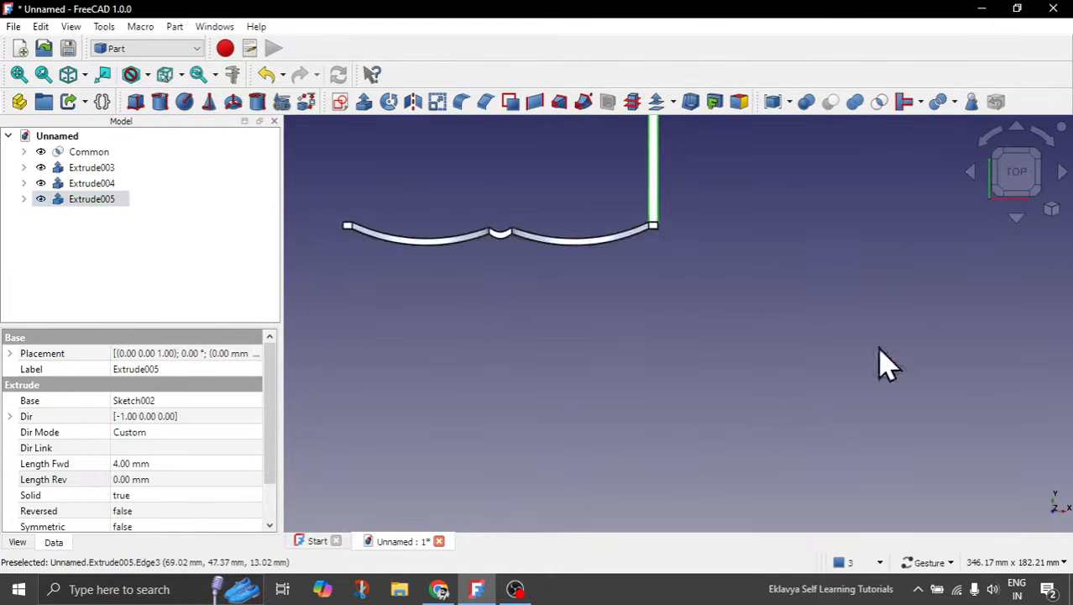
scroll(672, 252, up, 1)
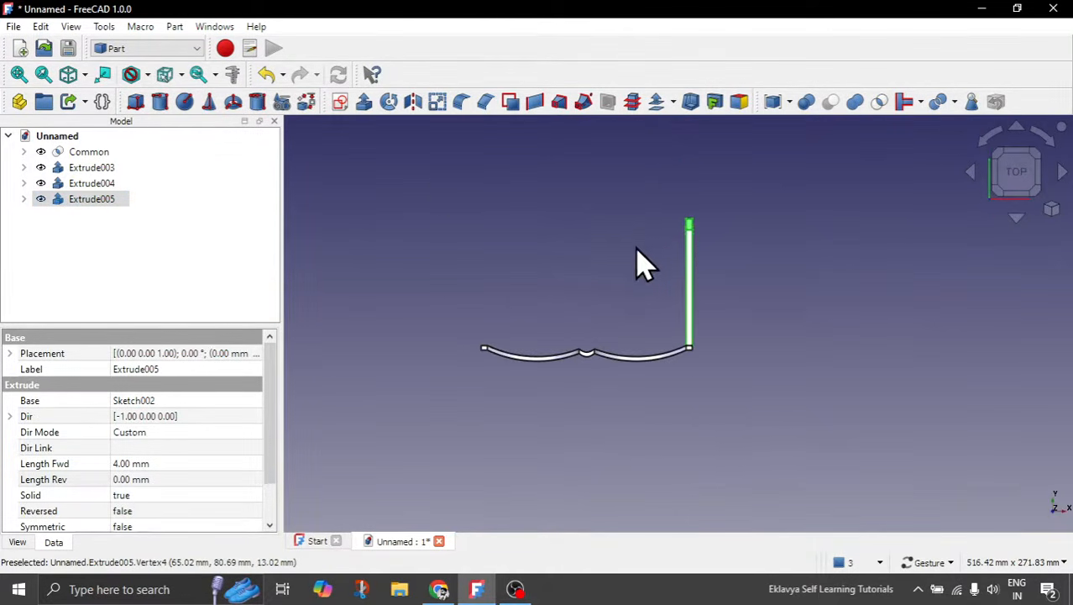
click(175, 27)
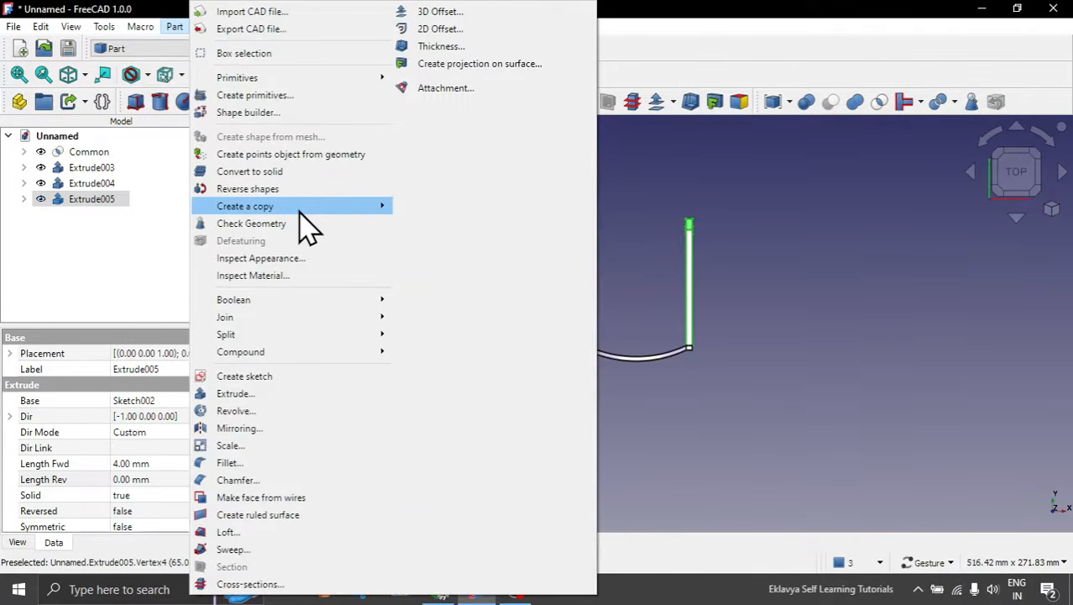
mouse_move(300, 209)
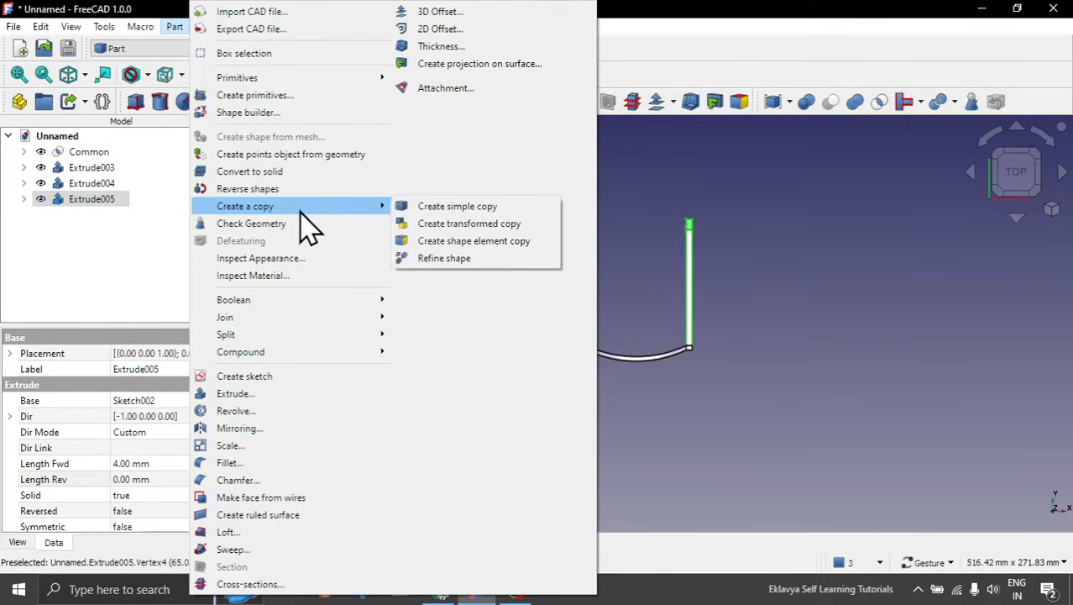
click(458, 207)
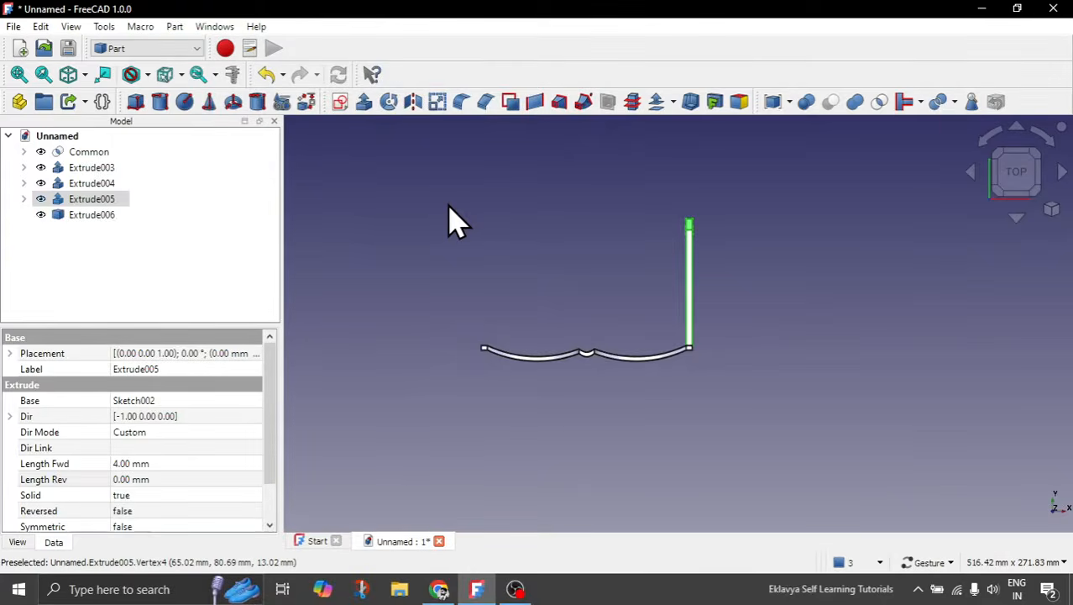
click(107, 217)
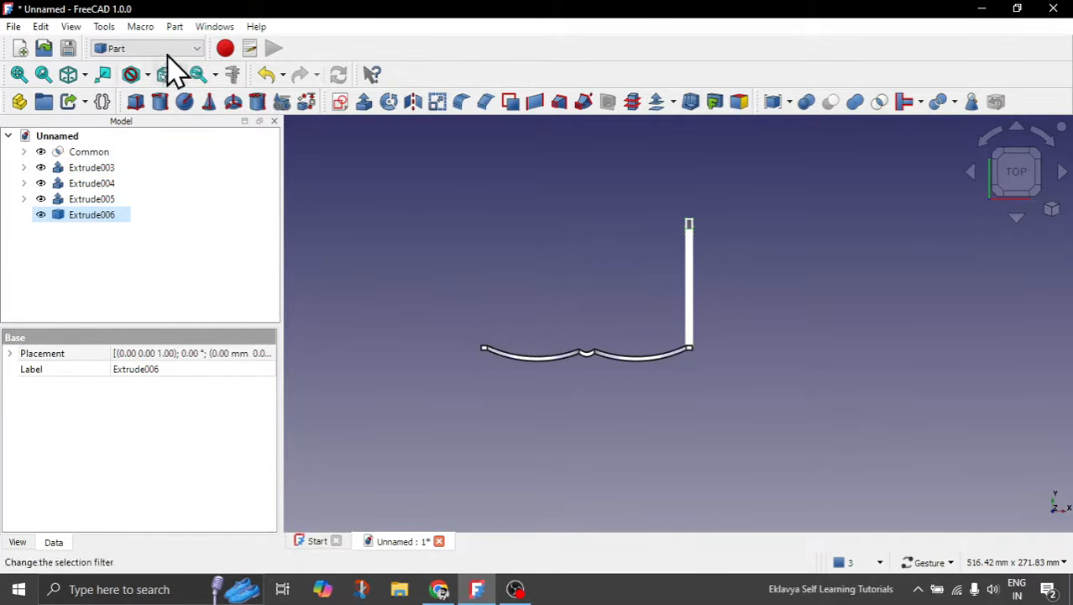
click(174, 28)
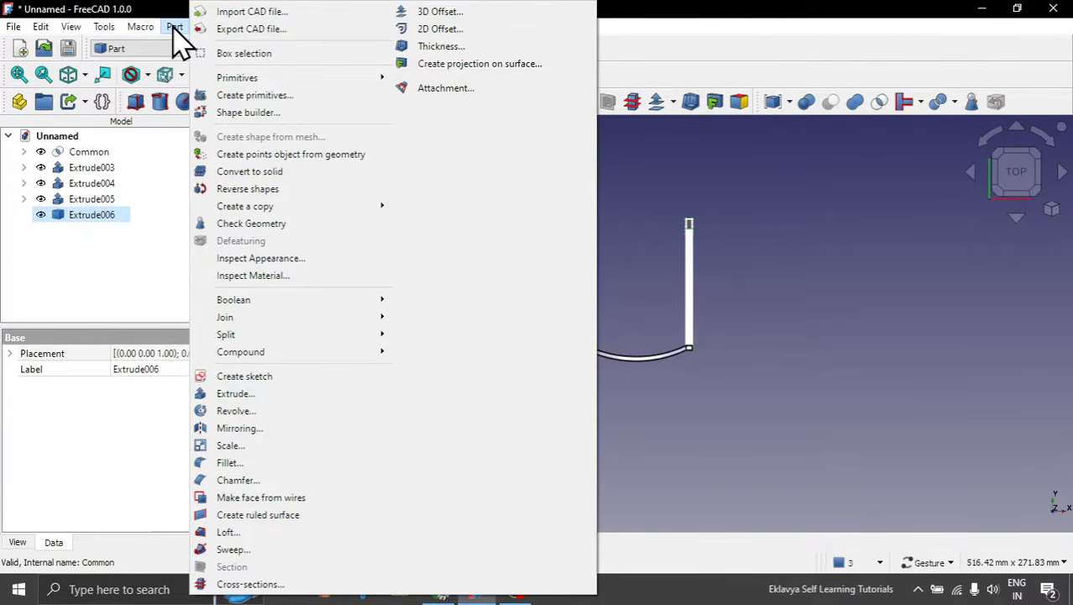
click(99, 289)
click(94, 216)
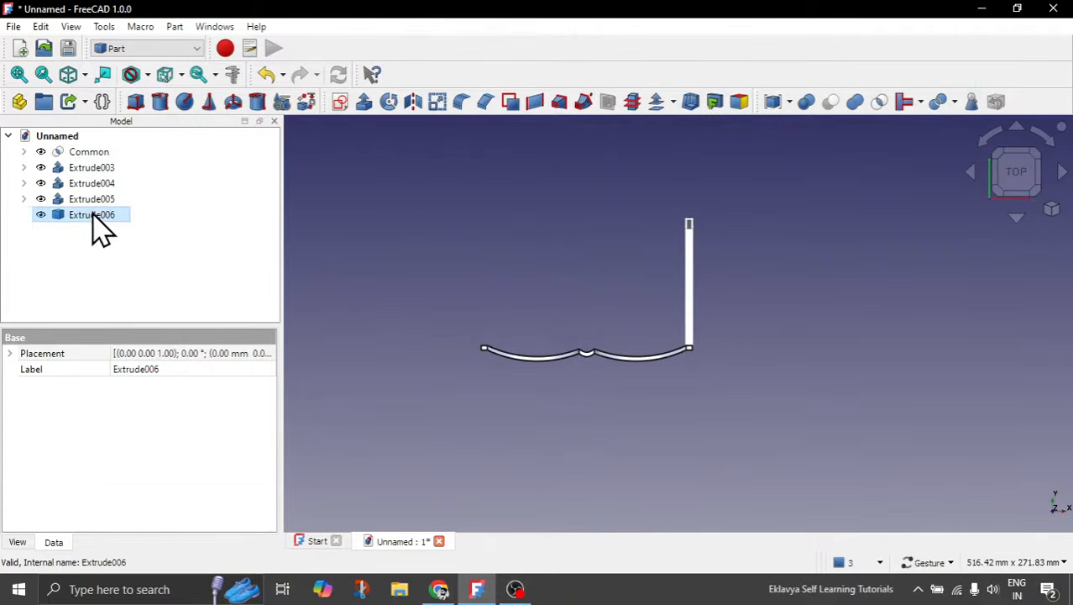
click(11, 353)
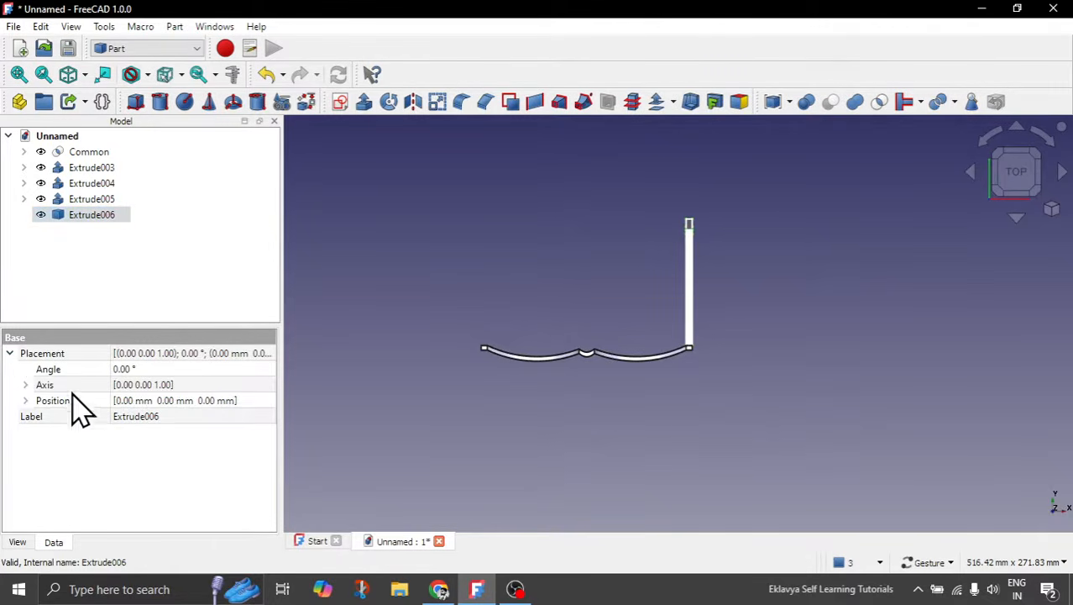
click(81, 286)
Try to move the copied temple arm -135 mm along X to the frame's opposite end tab with Transform.
double_click(91, 217)
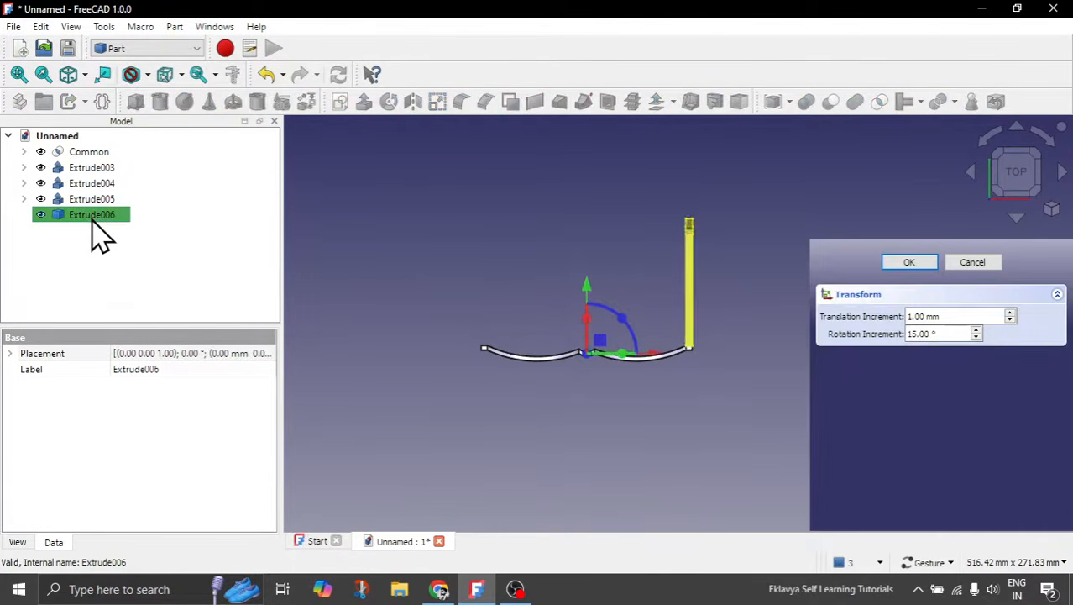
scroll(592, 369, up, 3)
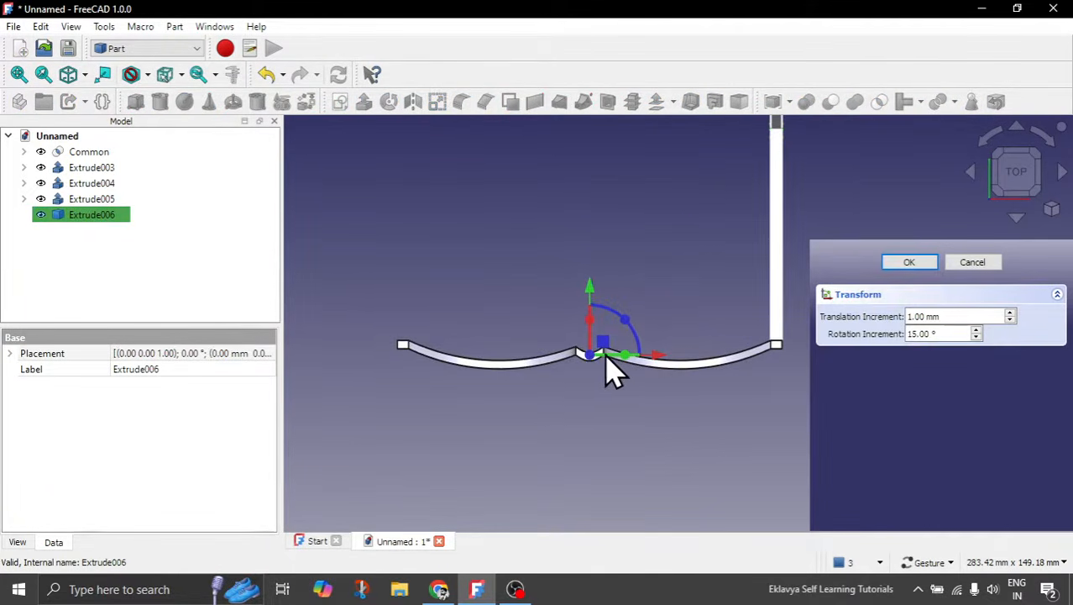
drag(591, 354, 550, 355)
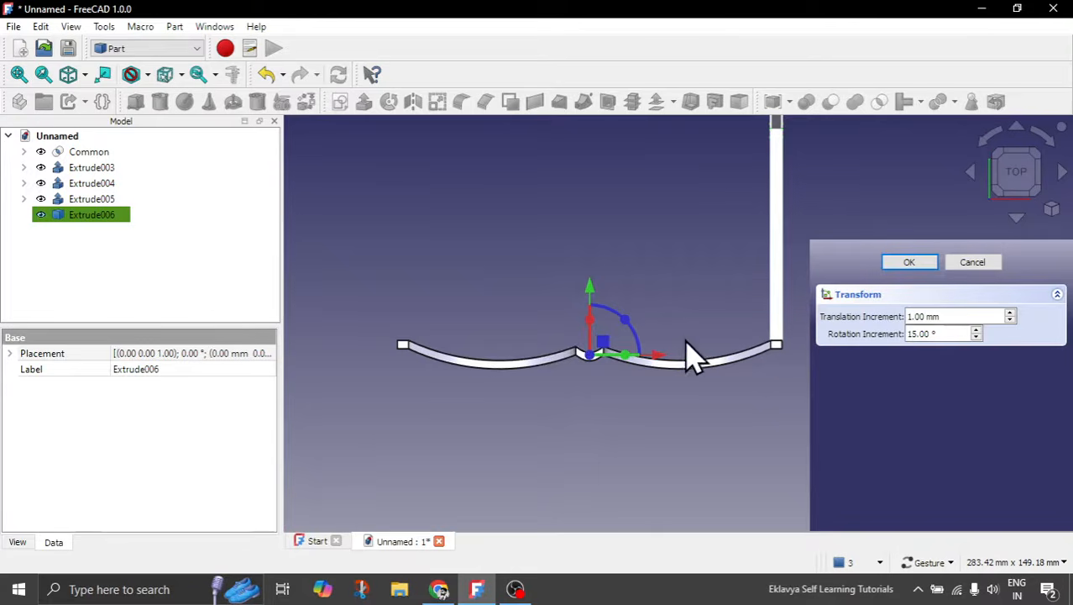
drag(603, 348, 225, 342)
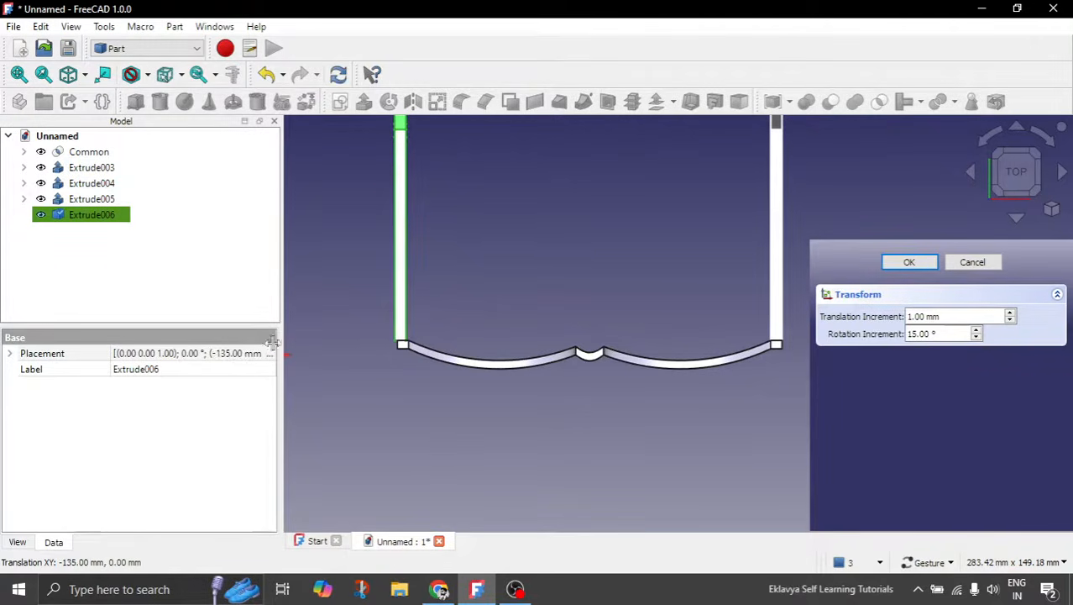
scroll(353, 336, up, 3)
scroll(474, 338, down, 4)
drag(458, 317, 469, 315)
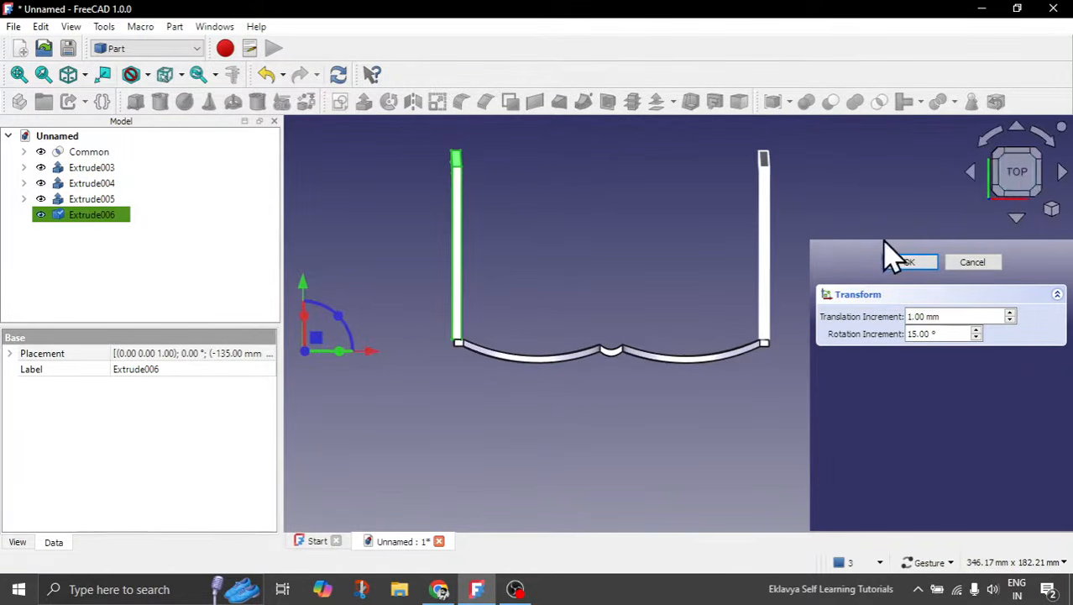
Try to shift the copied temple arm 1 mm back along X to align with the end tab, and cancel the transform.
scroll(739, 303, down, 3)
scroll(556, 312, up, 5)
scroll(453, 360, down, 2)
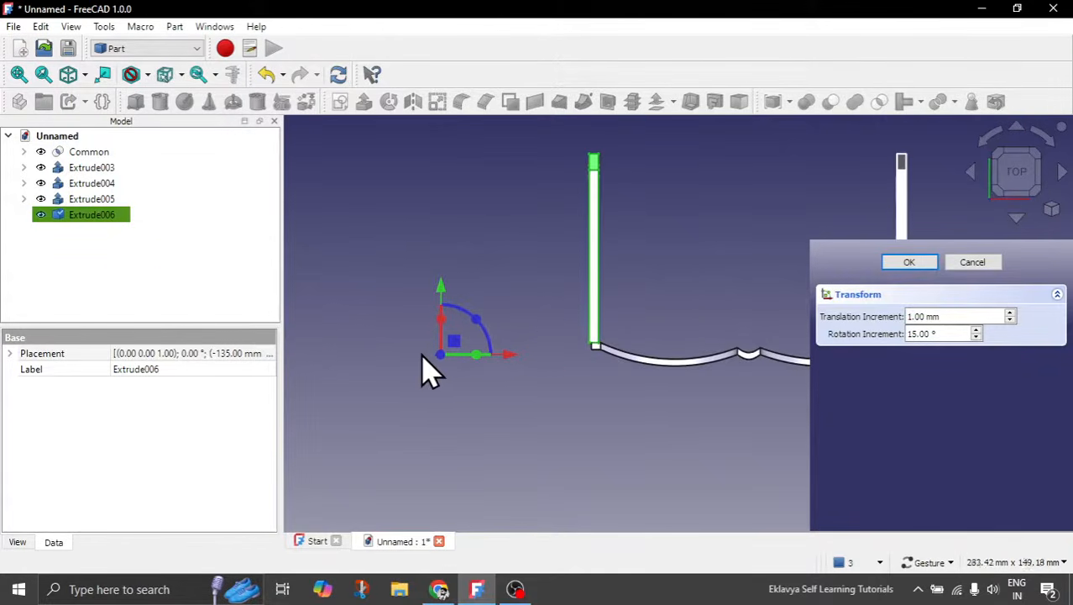
drag(458, 342, 456, 338)
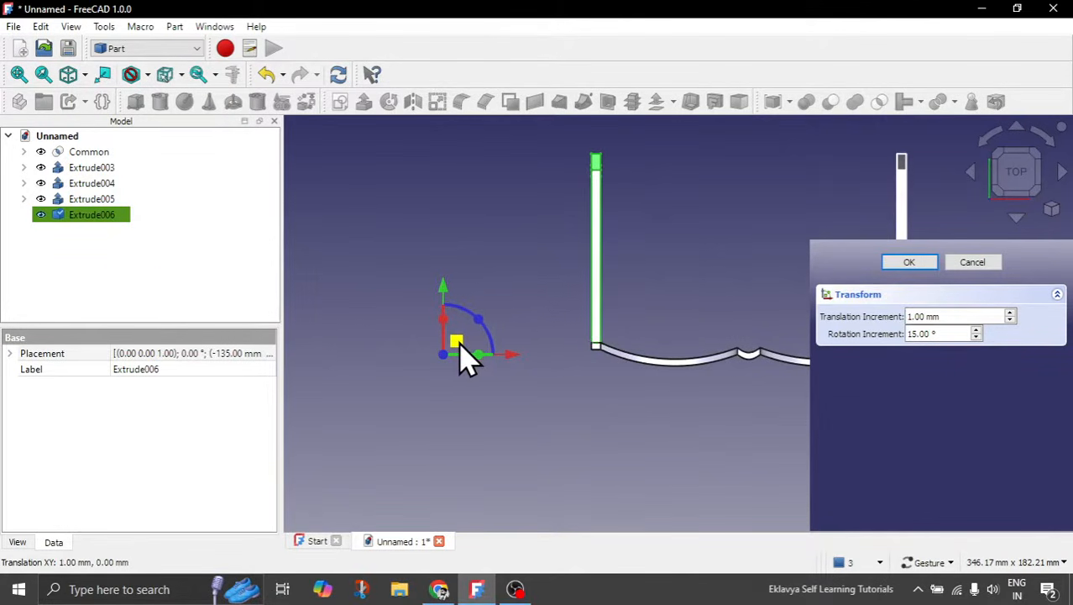
scroll(609, 344, up, 12)
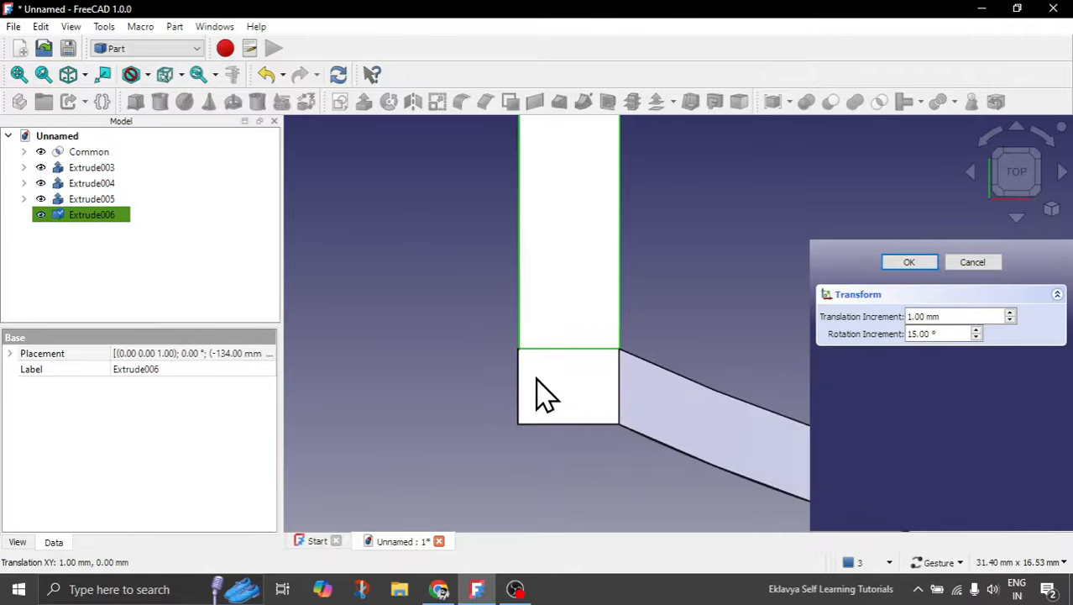
scroll(534, 359, up, 4)
scroll(534, 365, down, 12)
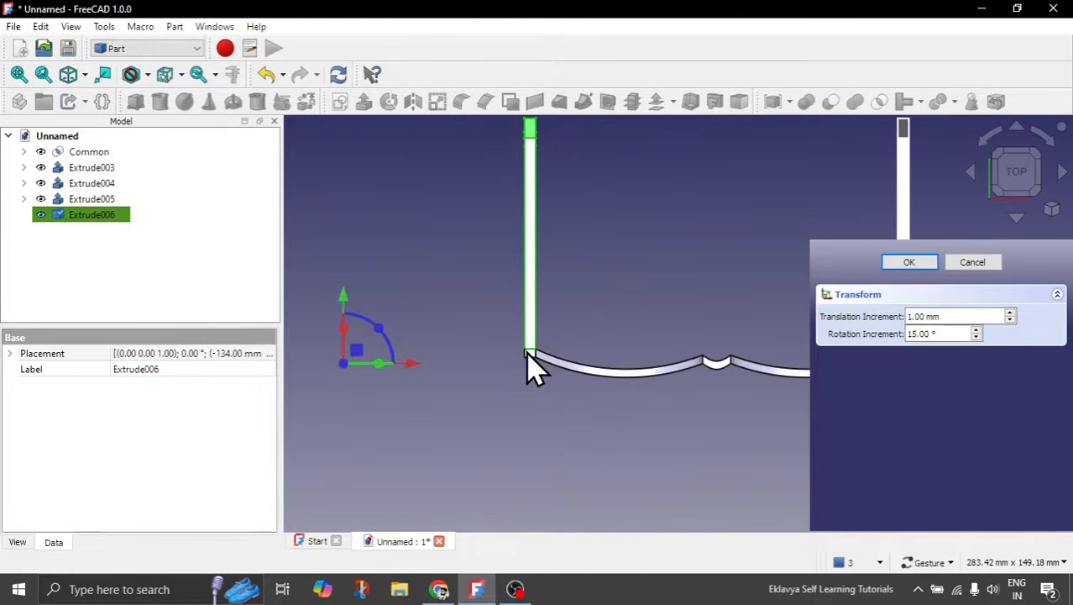
click(976, 263)
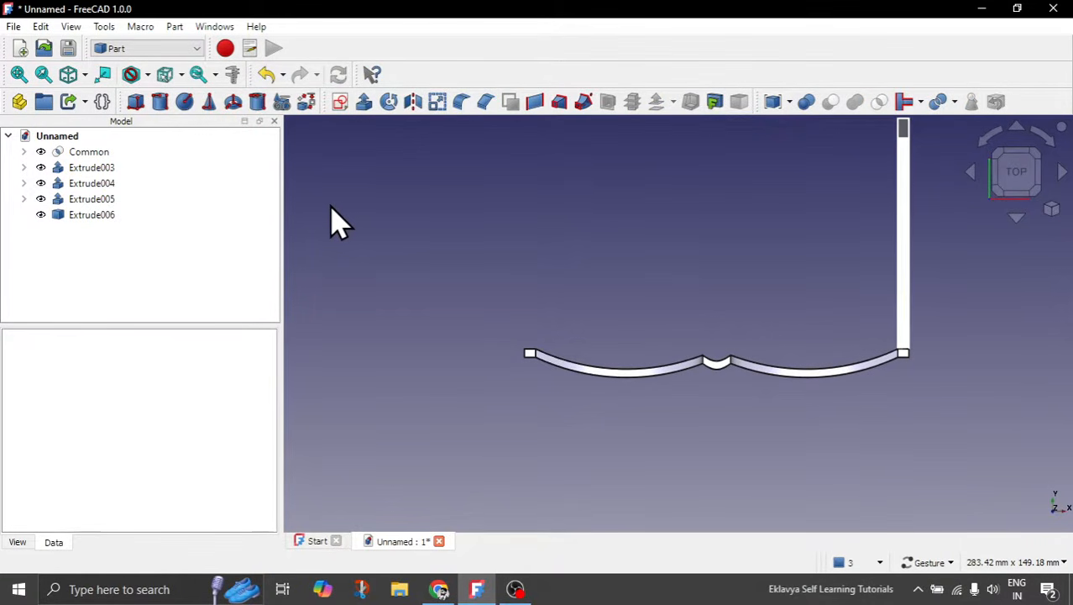
Switch to the Draft workbench to reposition the copied temple arm.
click(120, 214)
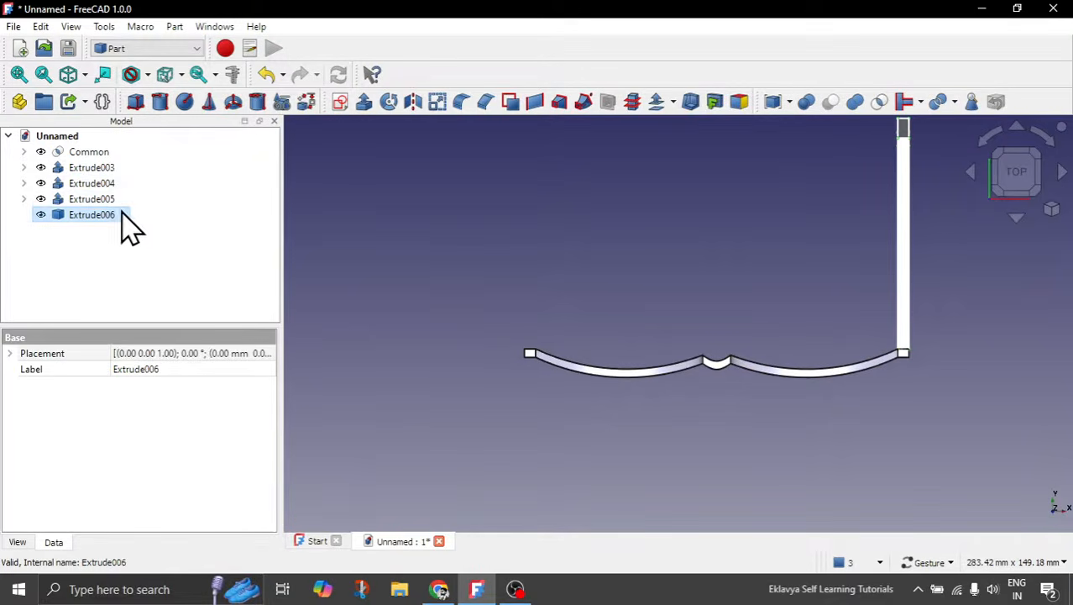
click(168, 50)
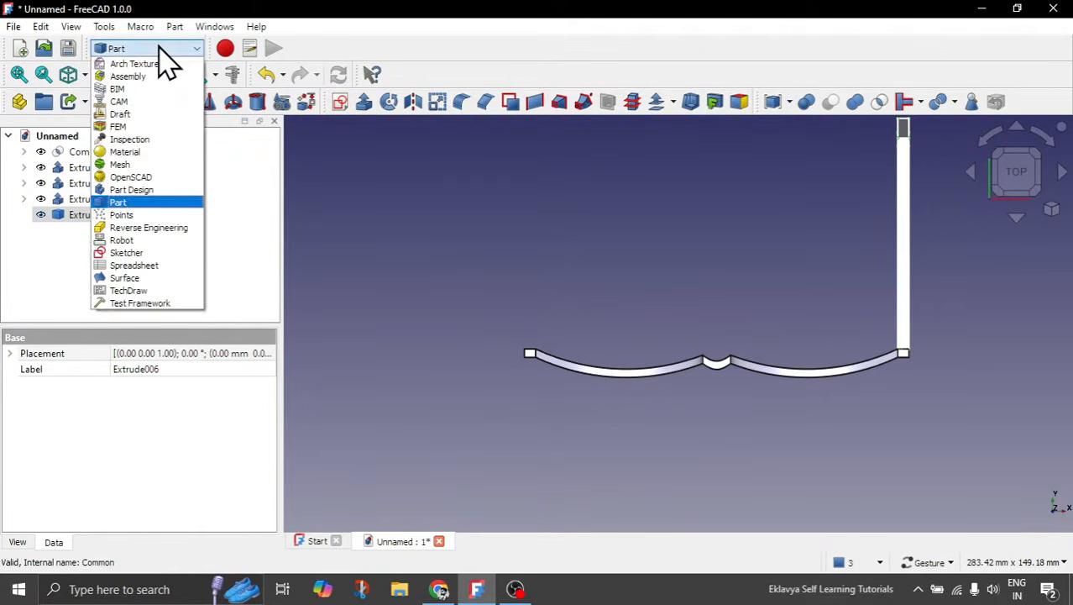
click(142, 113)
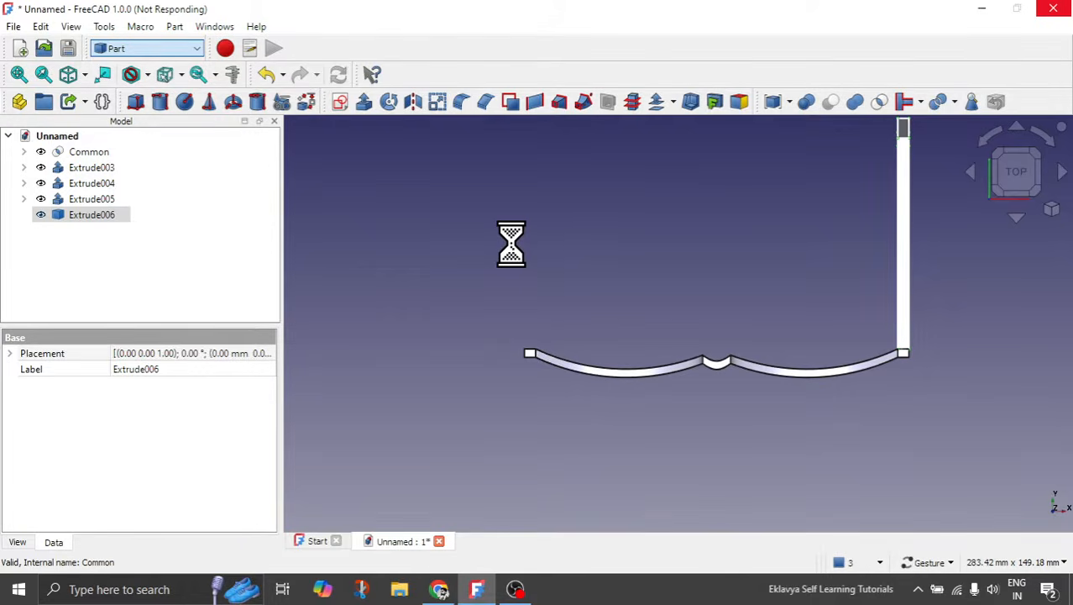
click(148, 241)
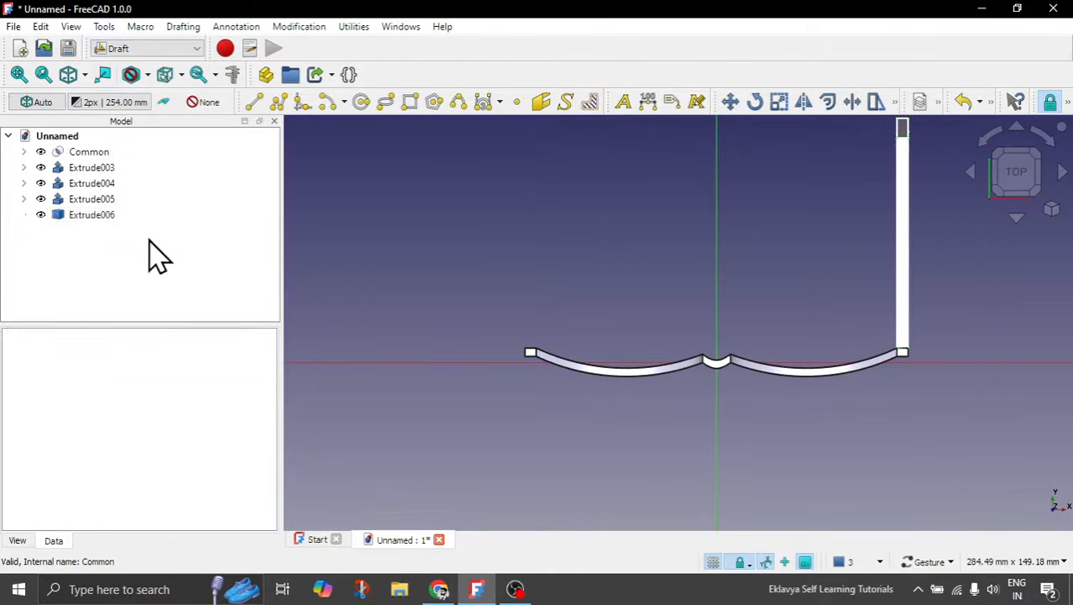
Copy the Extrude006 temple arm with Draft Move from its end tab's inner rear corner to the opposite tab's outer rear corner, -134.02 mm along X.
click(93, 215)
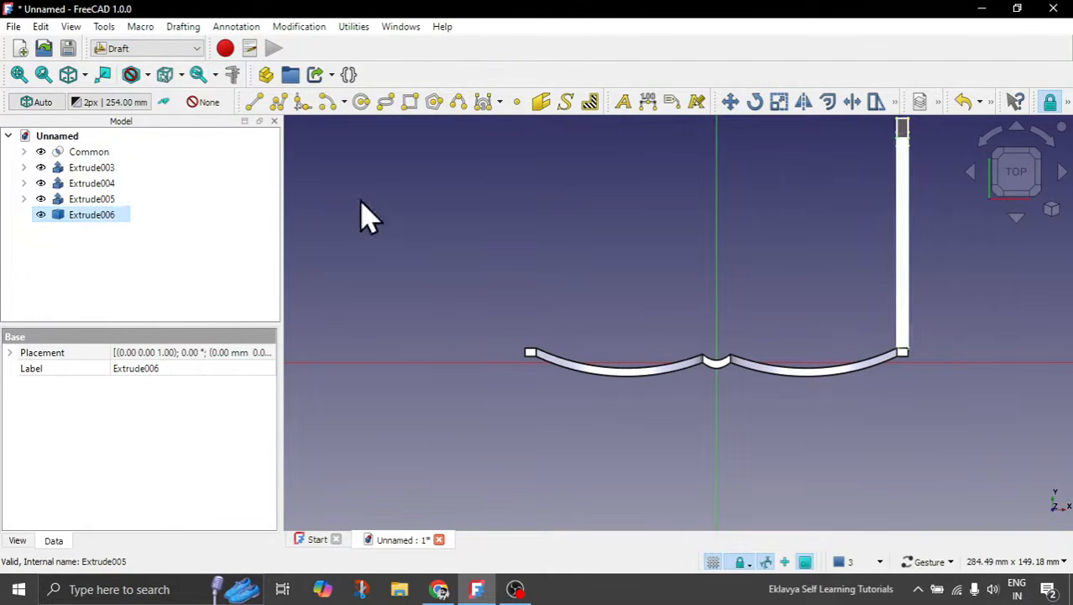
click(731, 103)
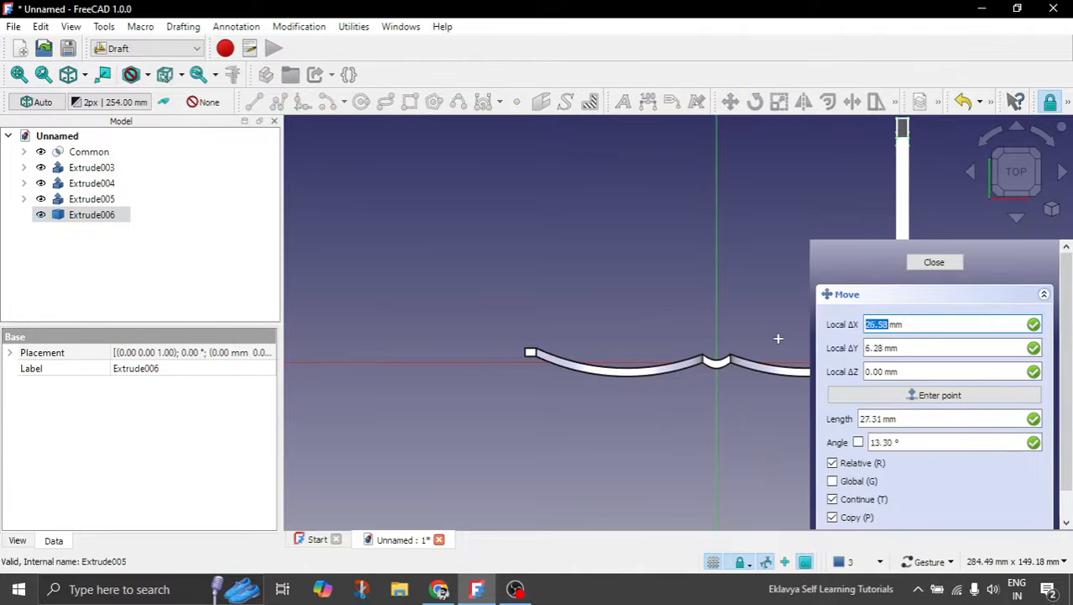
scroll(697, 346, up, 5)
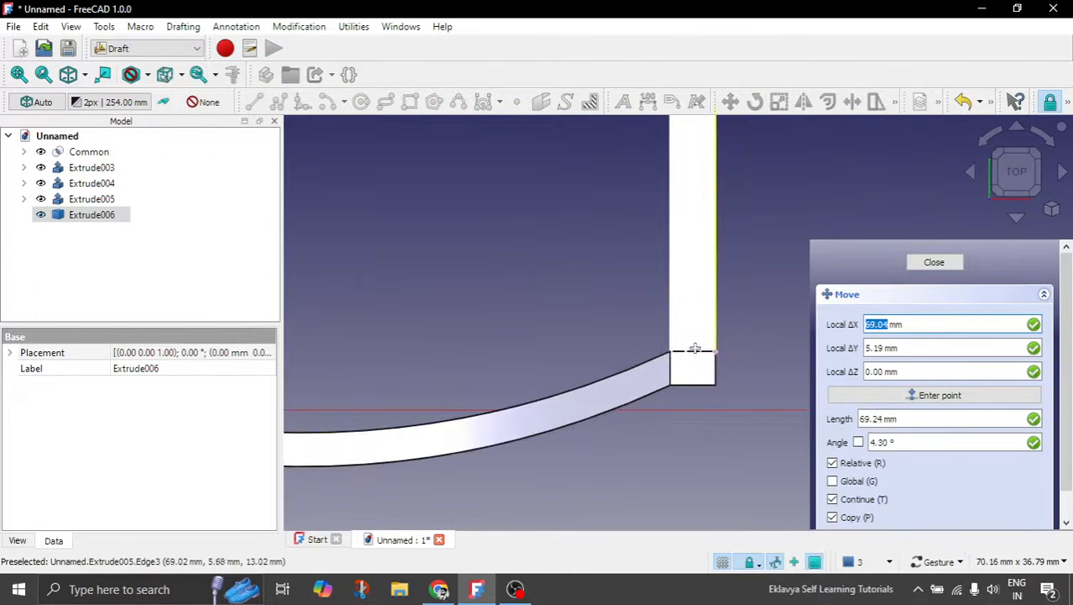
scroll(670, 351, up, 3)
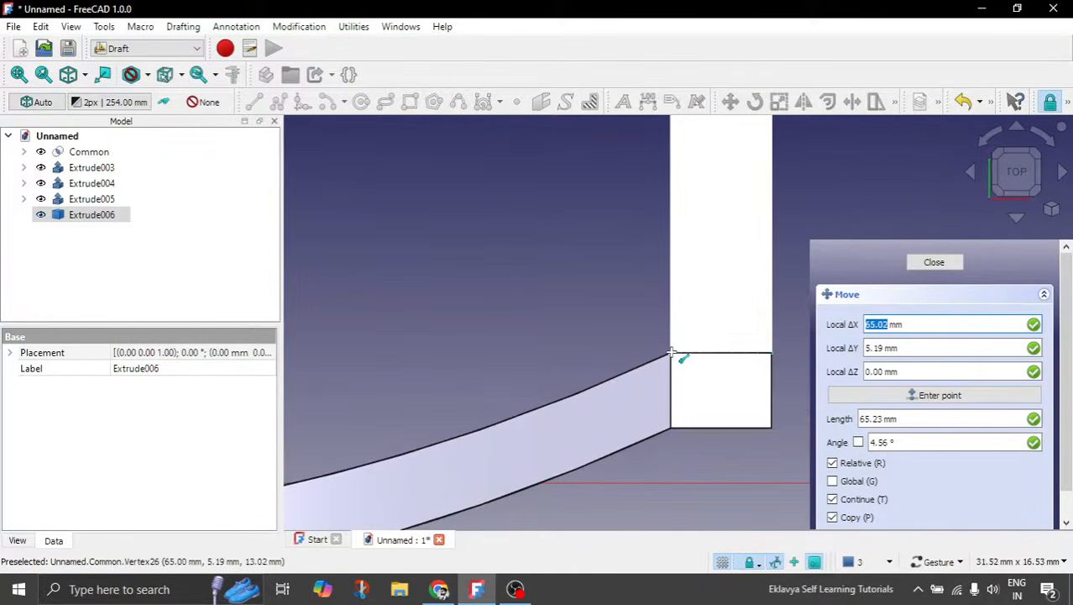
click(676, 370)
scroll(677, 369, down, 6)
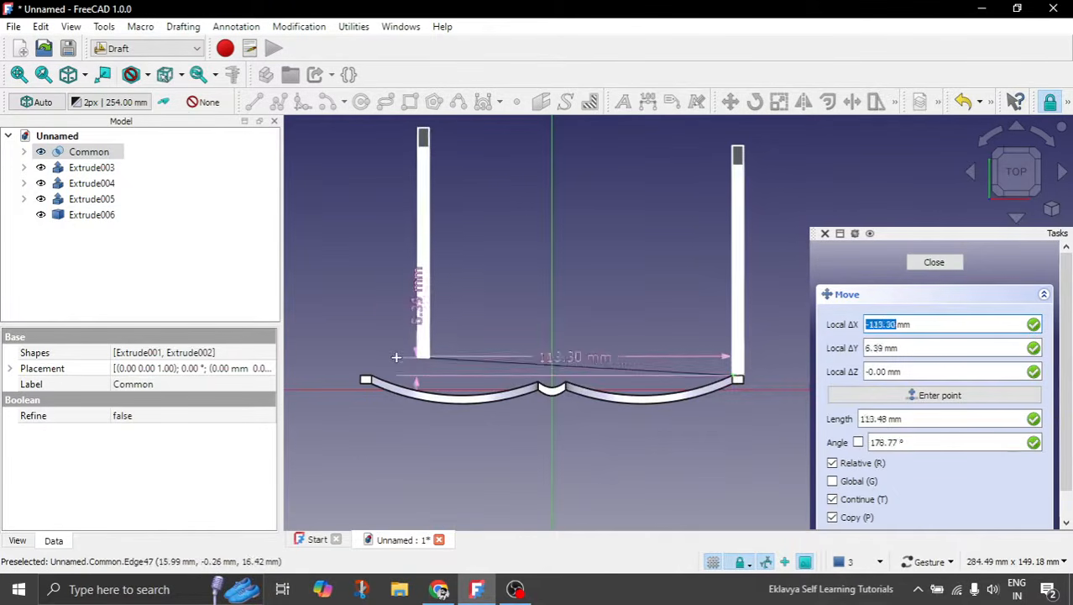
scroll(343, 377, up, 5)
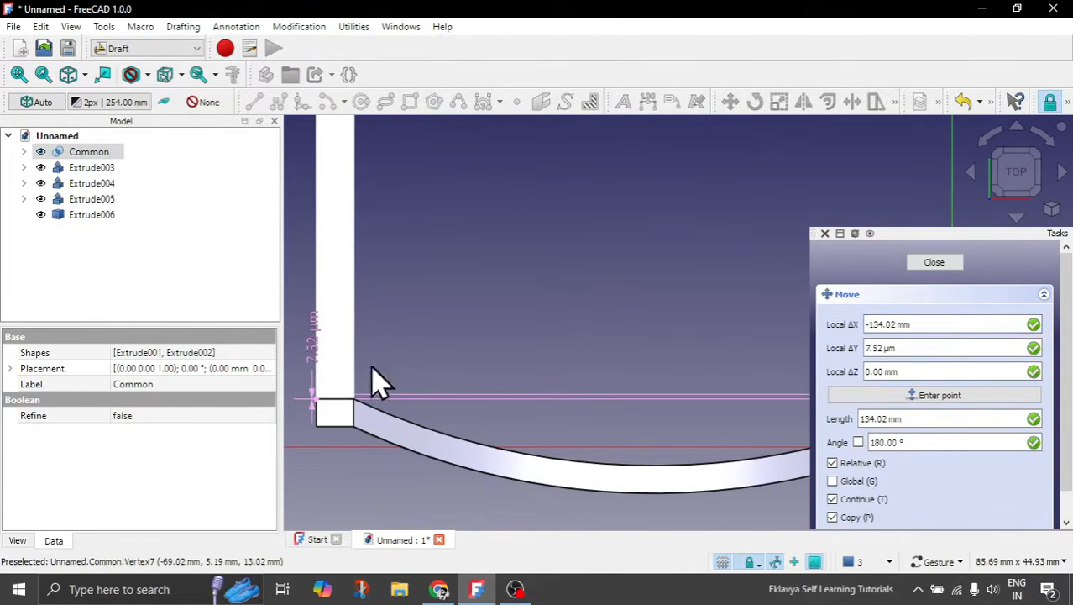
click(380, 382)
scroll(433, 343, down, 5)
key(Escape)
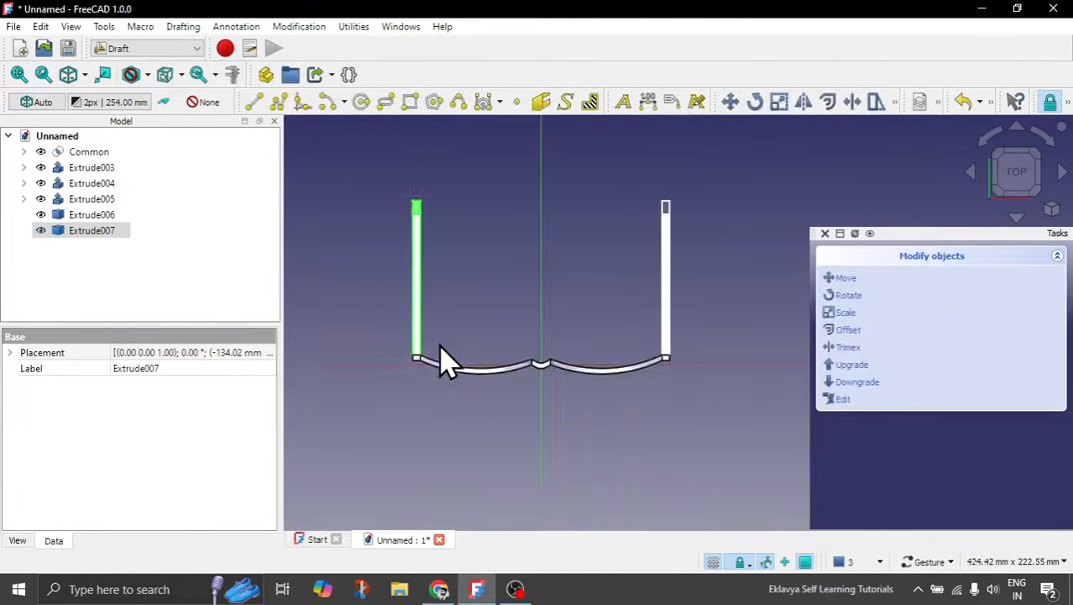
Examine how both temple arms meet the frame's end tabs from several angles.
drag(446, 443, 430, 326)
drag(515, 311, 546, 304)
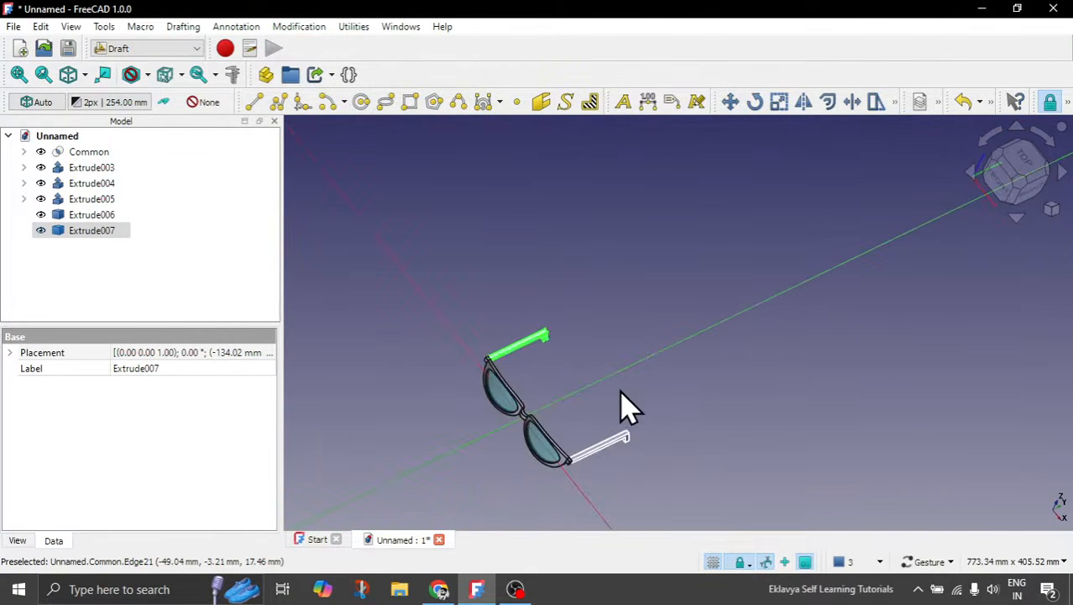
click(632, 409)
drag(695, 432, 640, 310)
scroll(639, 310, down, 2)
scroll(515, 444, up, 6)
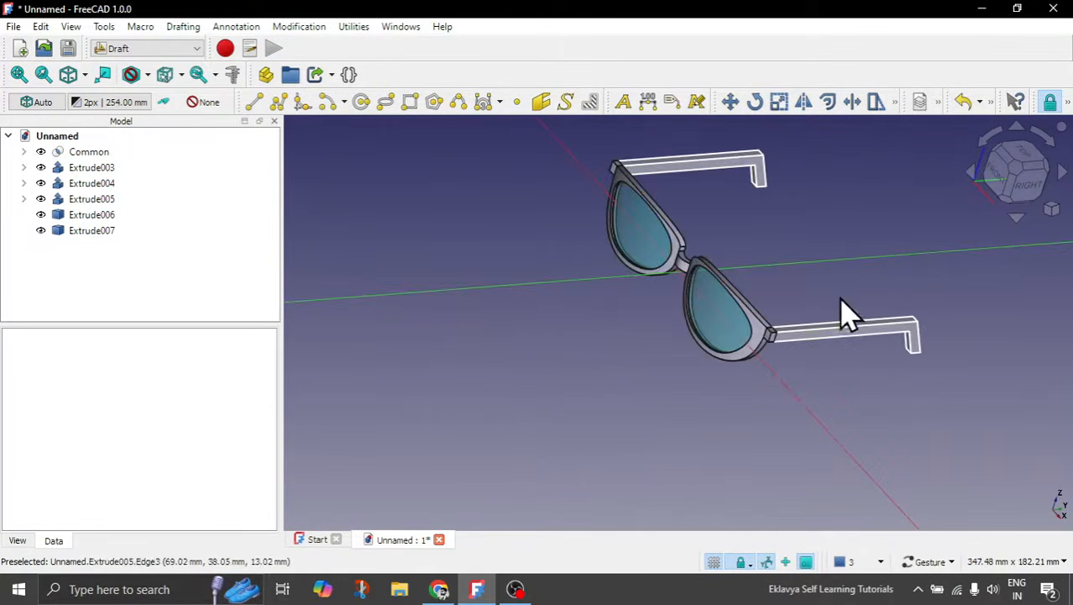
scroll(843, 312, up, 3)
scroll(575, 467, down, 5)
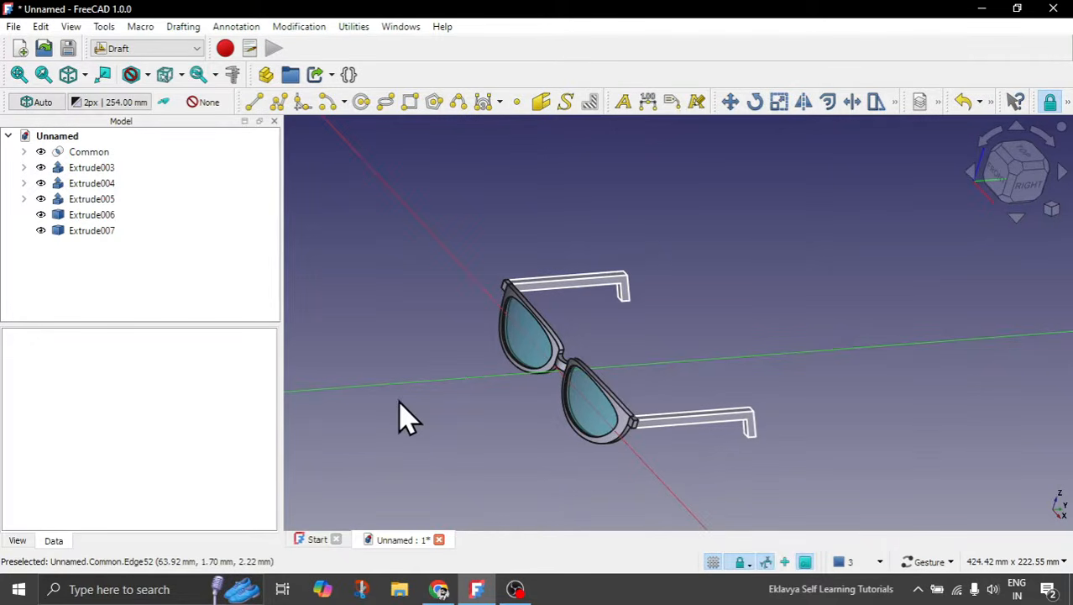
drag(637, 500, 597, 491)
Identify the overlapping temple arm bodies and delete the original extrusion, Extrude005.
click(89, 168)
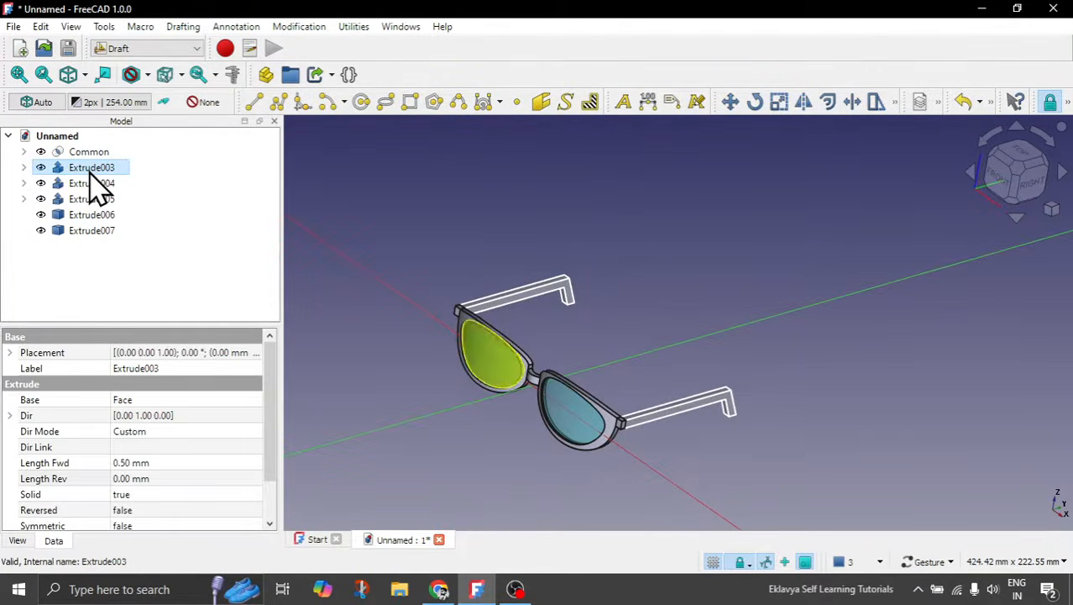
click(90, 183)
click(93, 200)
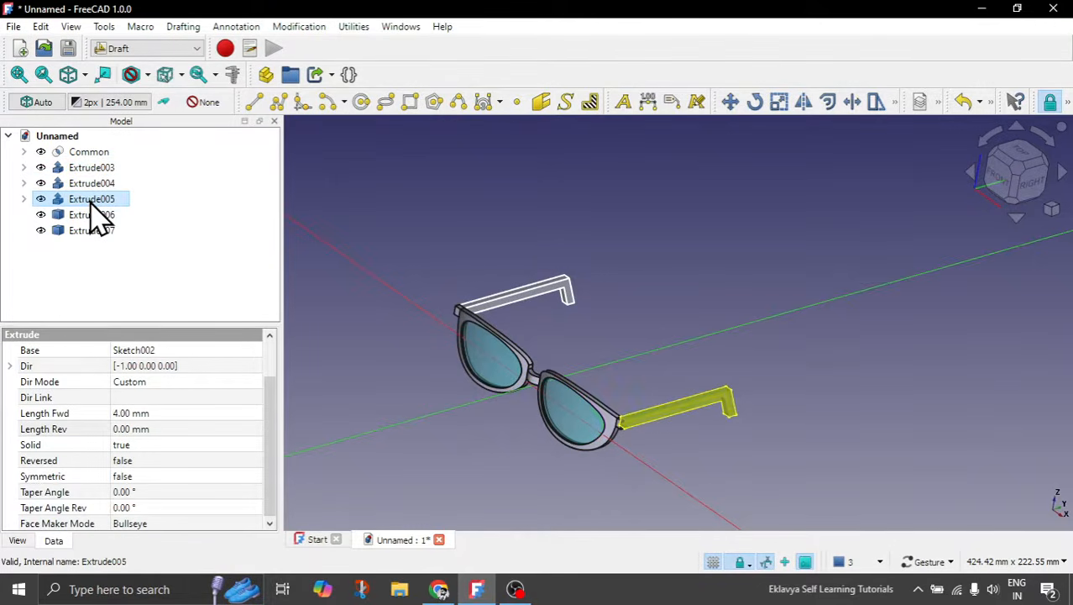
ctrl+click(92, 216)
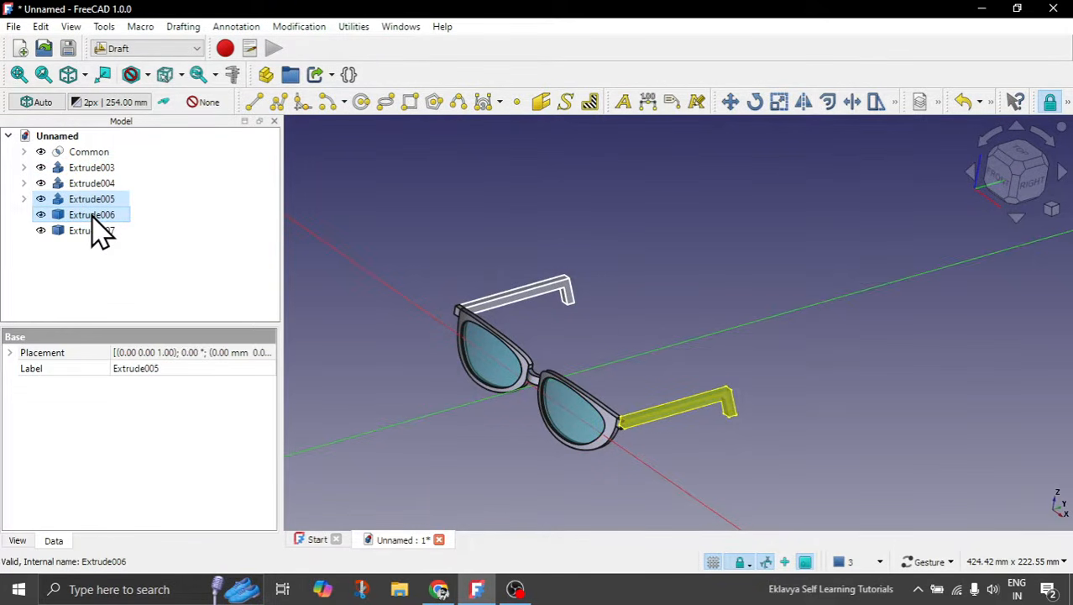
click(92, 229)
click(97, 216)
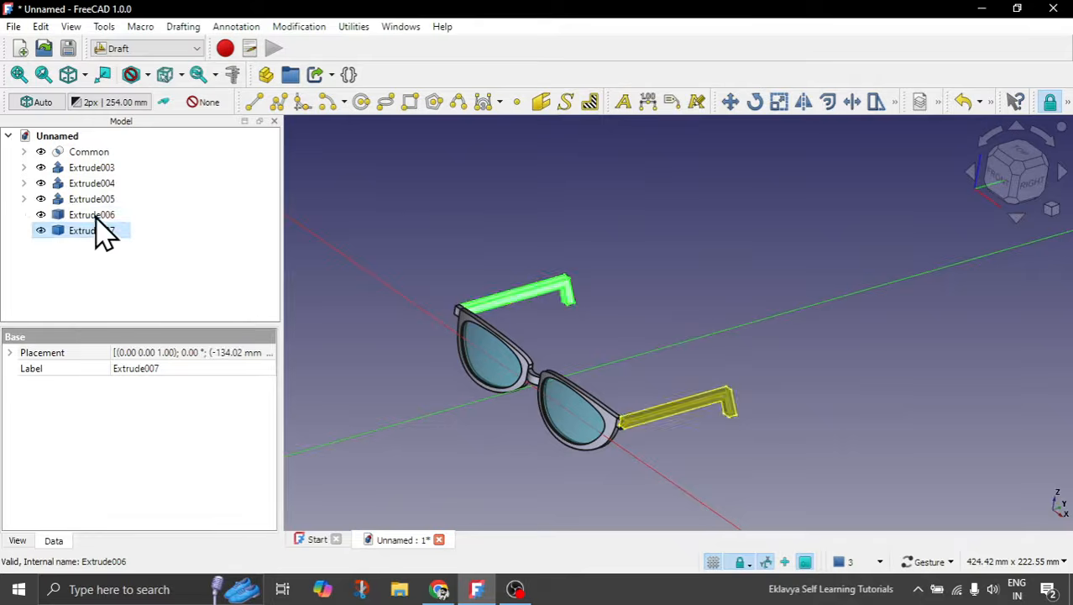
click(99, 202)
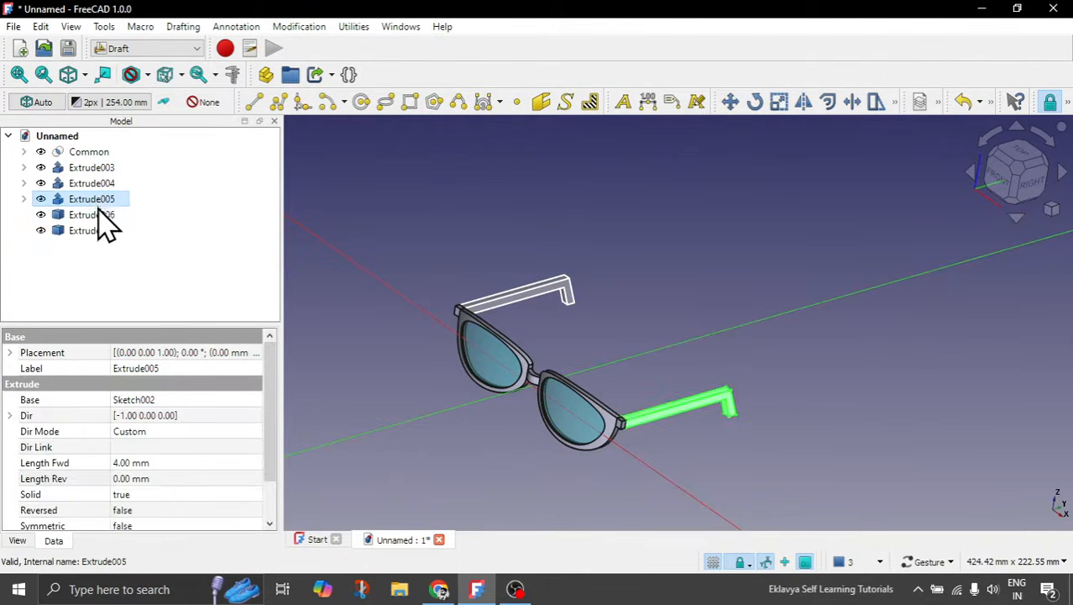
click(97, 216)
click(92, 233)
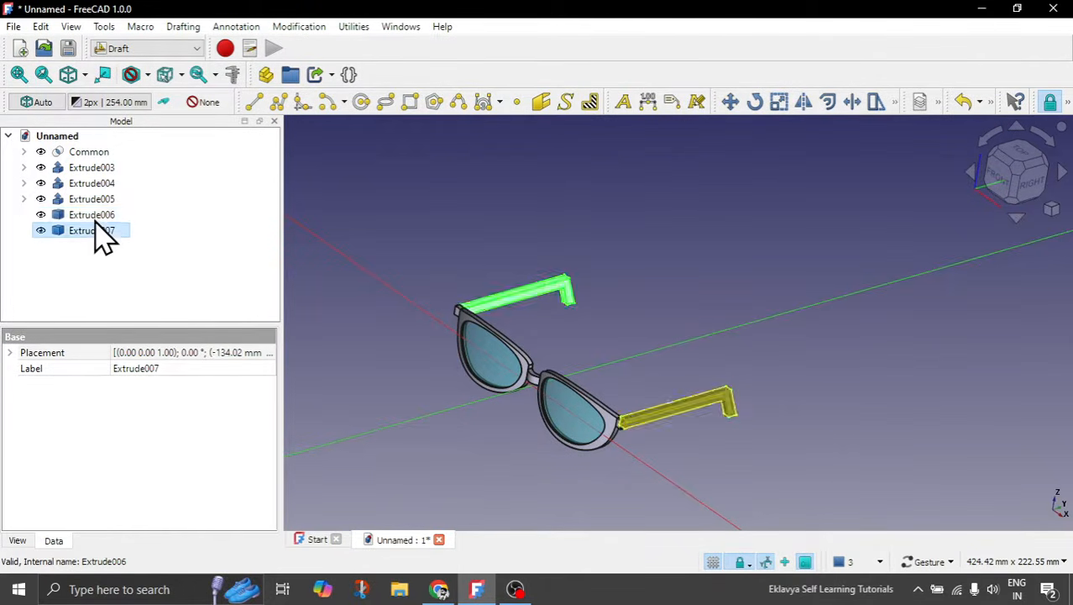
click(95, 217)
click(93, 232)
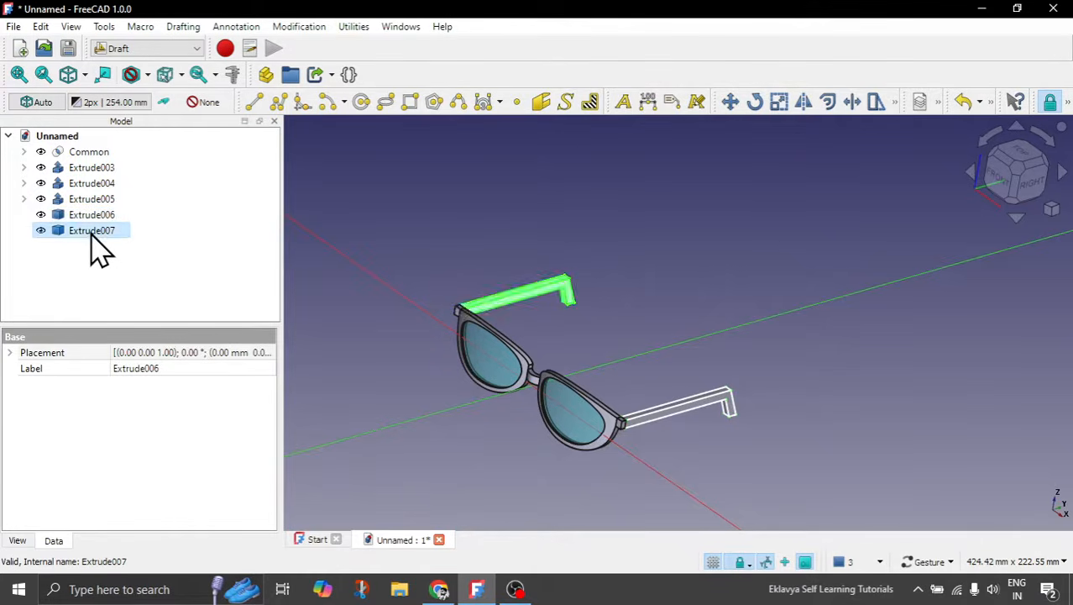
click(94, 199)
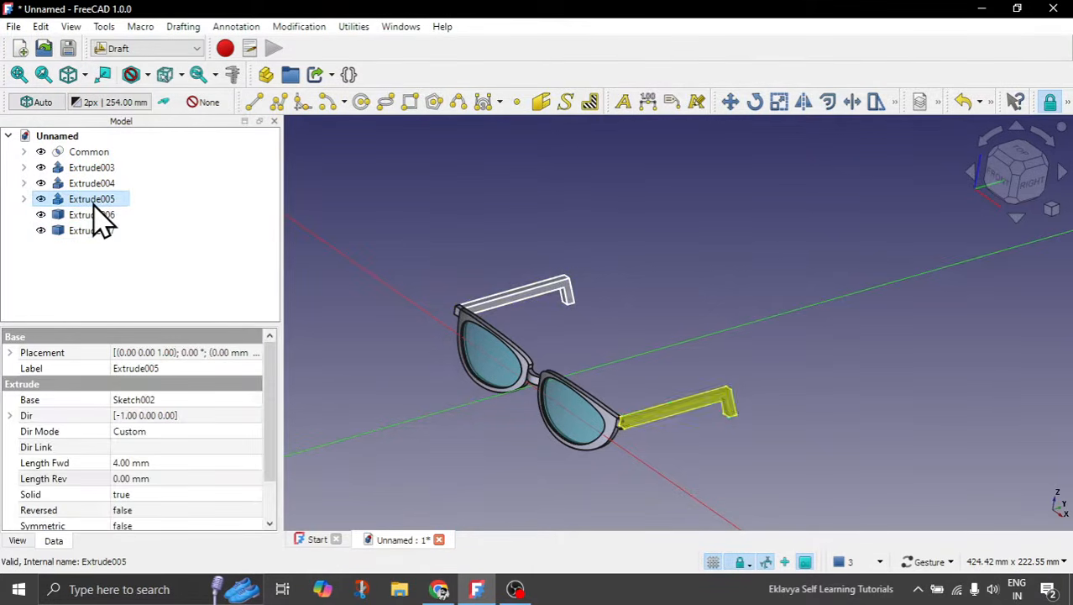
key(Delete)
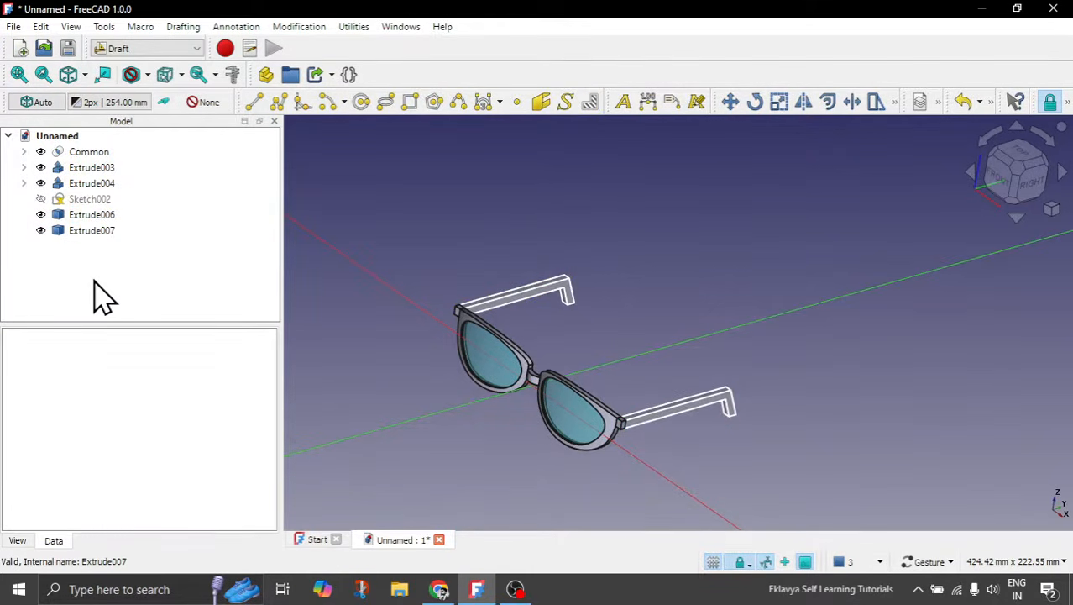
Check the Extrude006 temple arm's view properties and open its appearance settings.
click(93, 230)
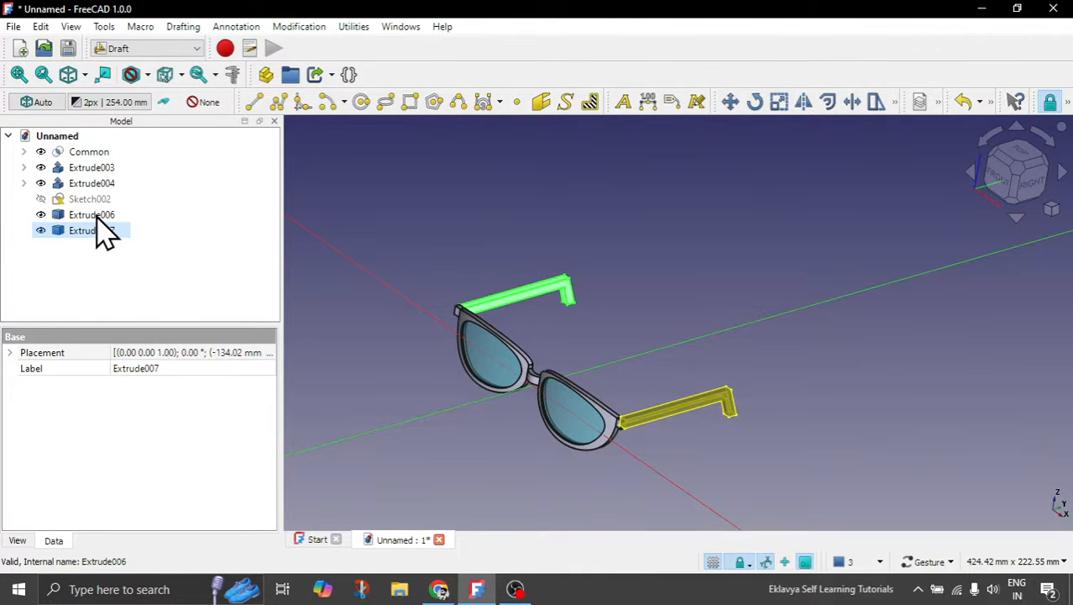
click(94, 217)
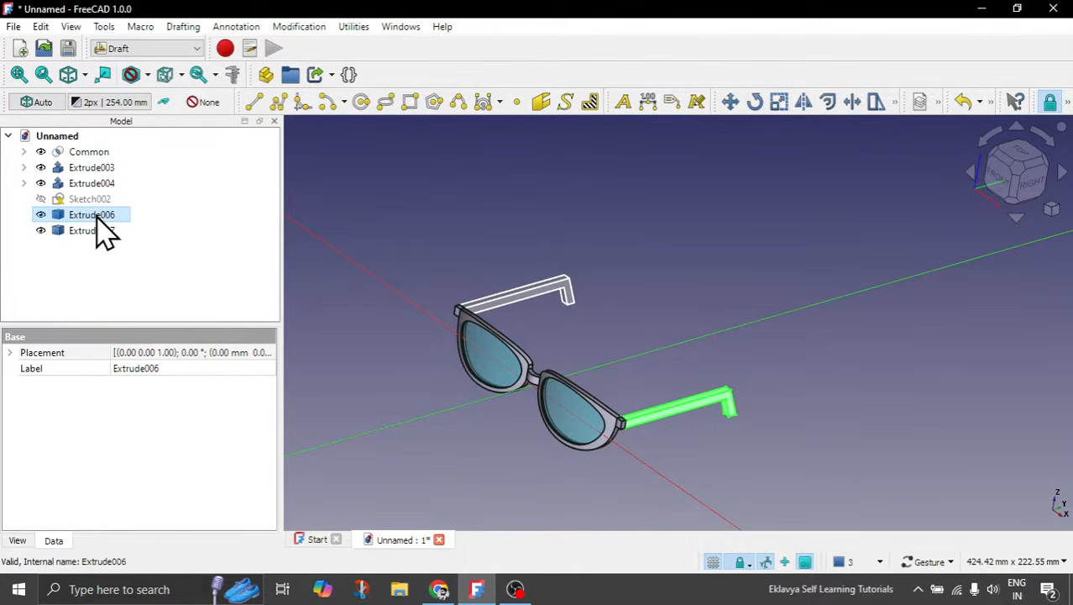
click(18, 541)
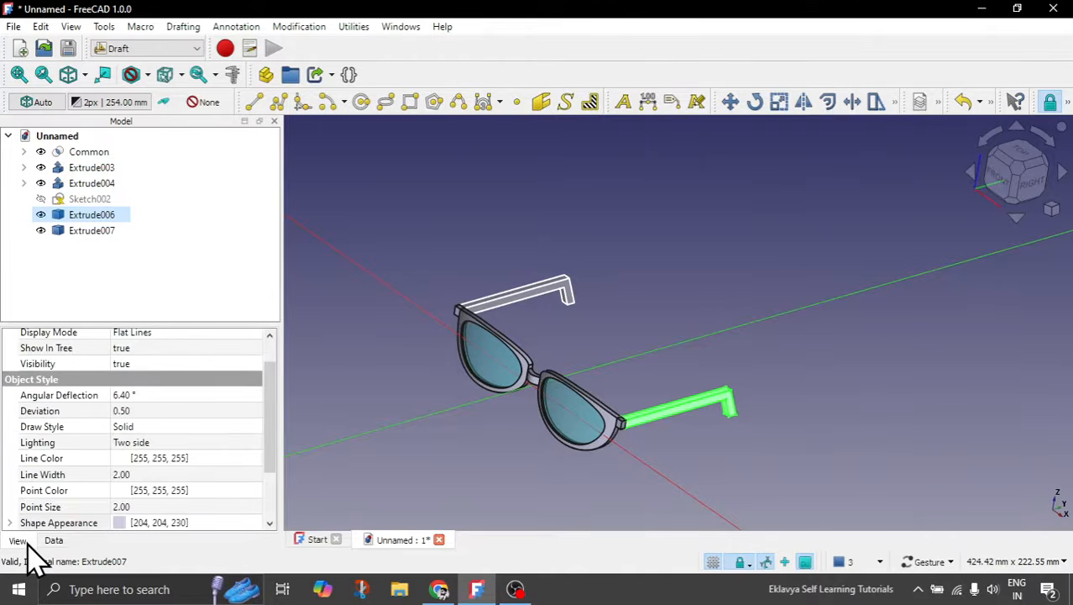
scroll(216, 503, down, 2)
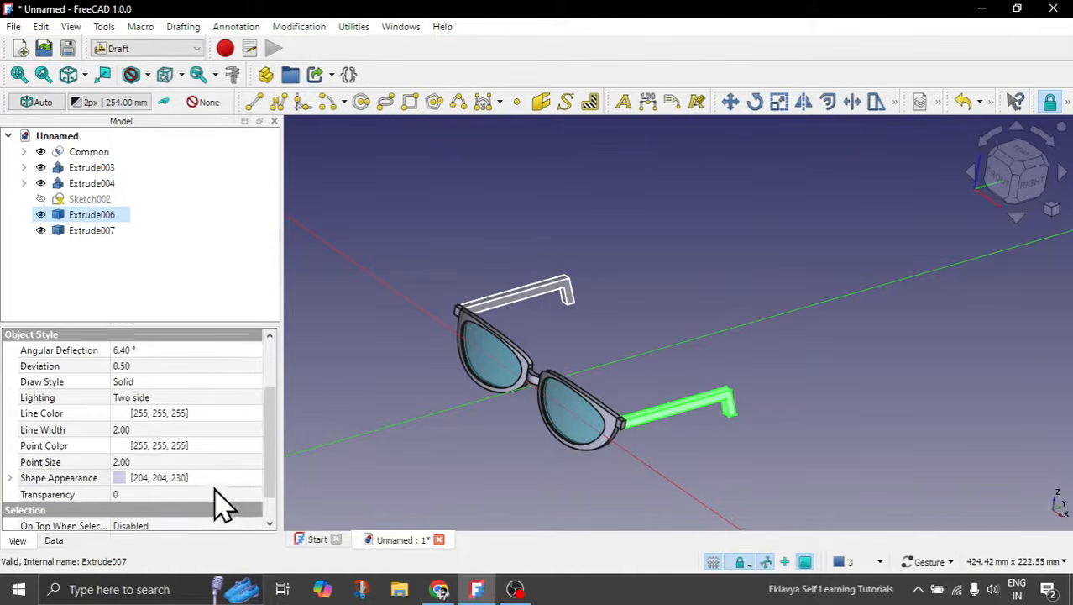
click(50, 541)
click(96, 282)
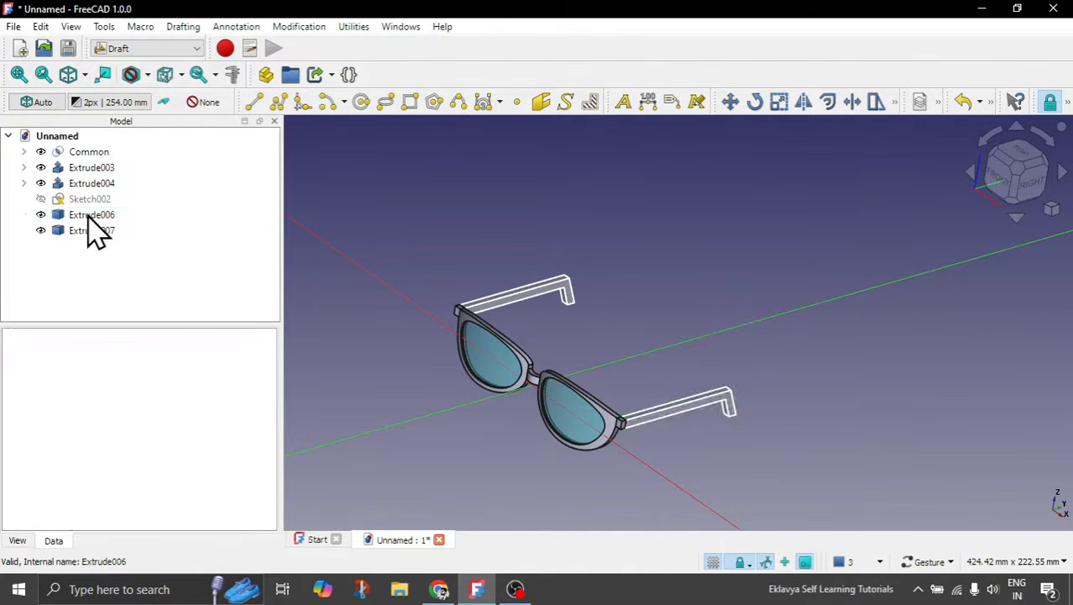
click(88, 216)
right_click(88, 215)
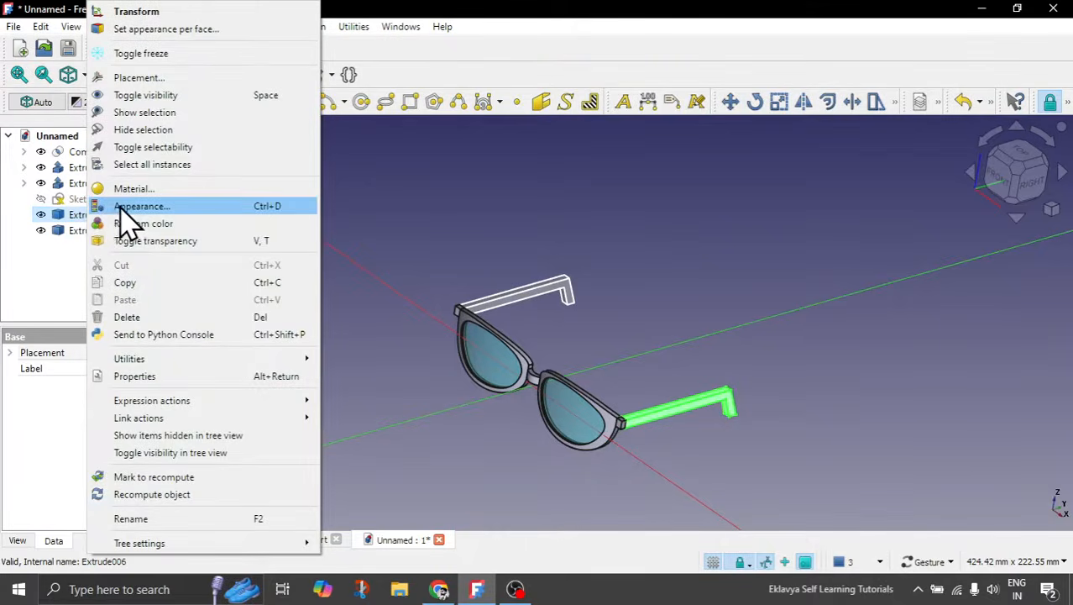
click(120, 208)
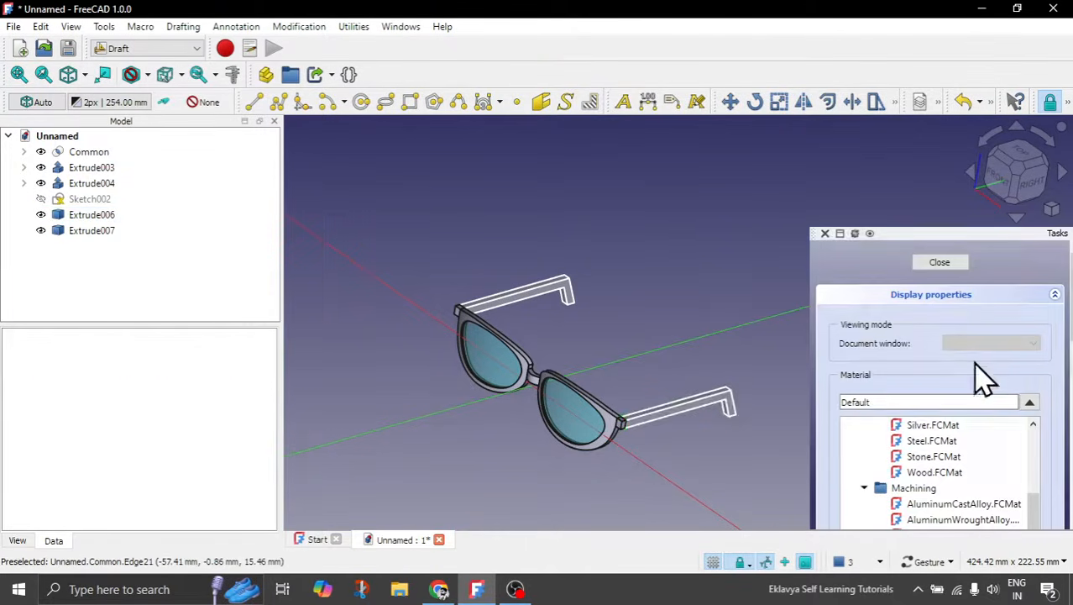
Select the Extrude006 temple arm and try out the Stone, Wood, Shiny Plastic, Ruby and Pewter materials on it.
click(707, 410)
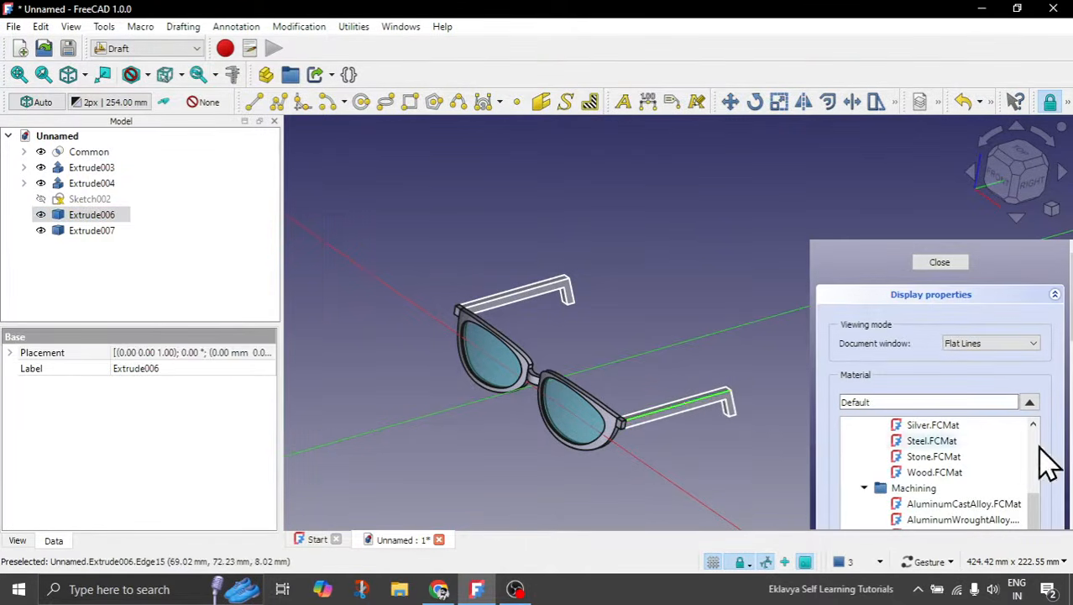
click(953, 458)
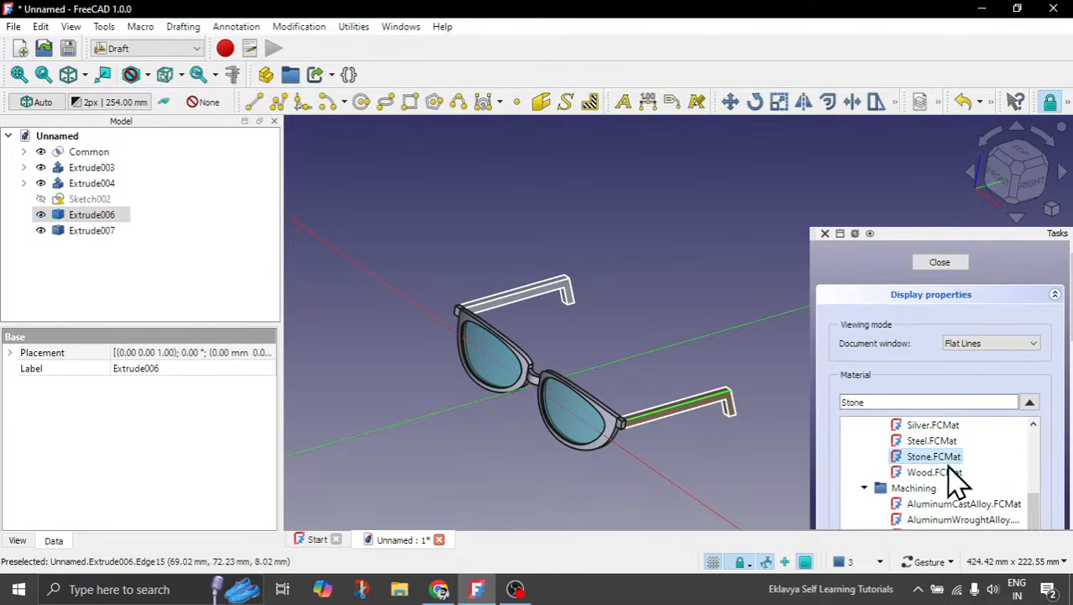
click(948, 475)
click(941, 459)
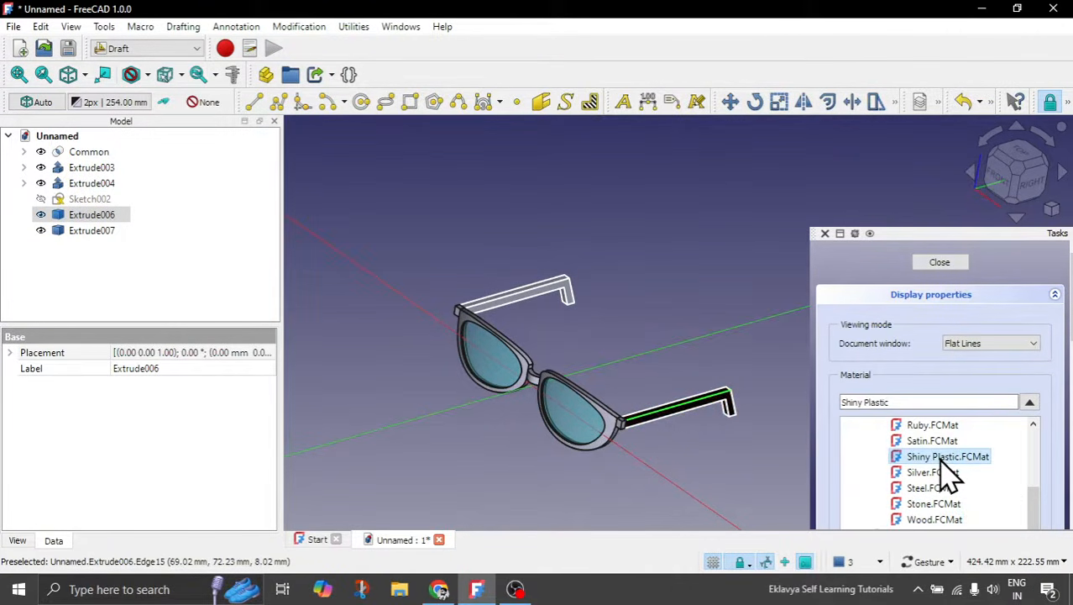
click(936, 426)
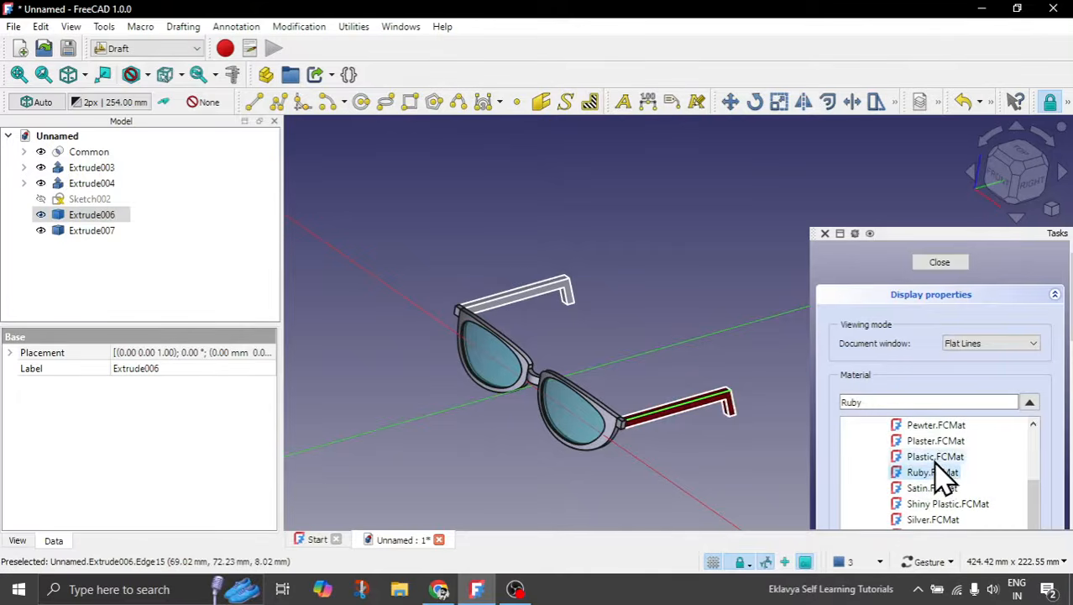
click(936, 425)
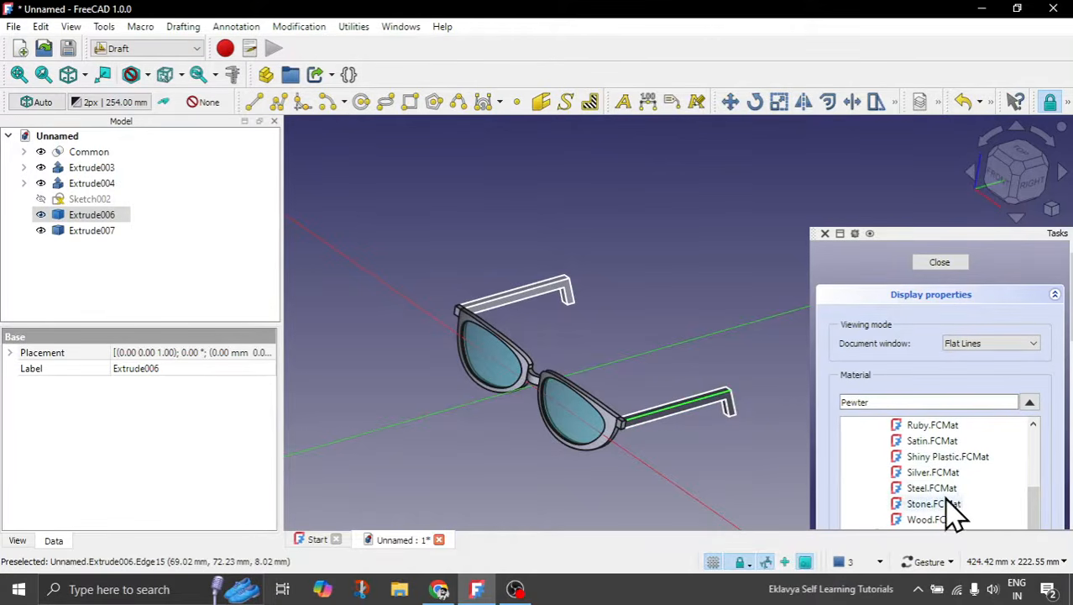
Give the Extrude006 temple arm the Shiny Plastic material and the Shaded viewing mode, closing its appearance settings.
click(949, 456)
click(967, 346)
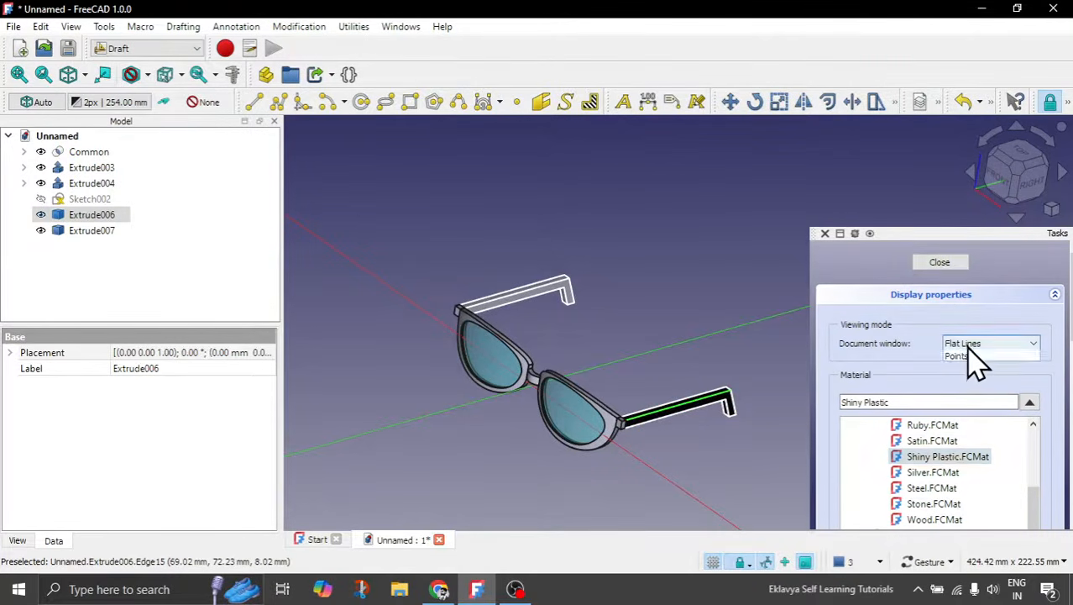
click(975, 363)
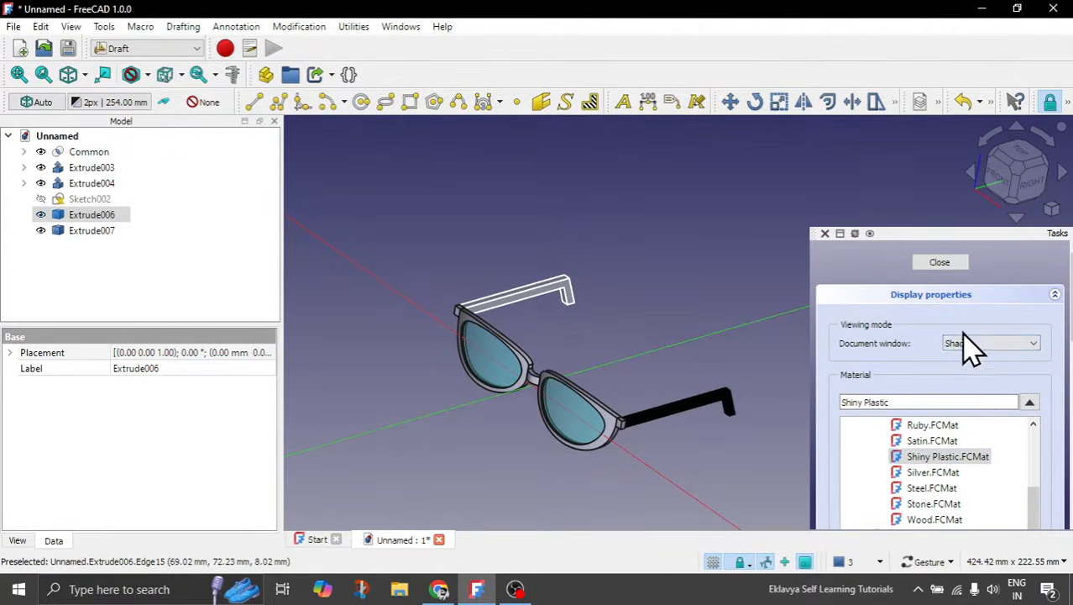
click(938, 262)
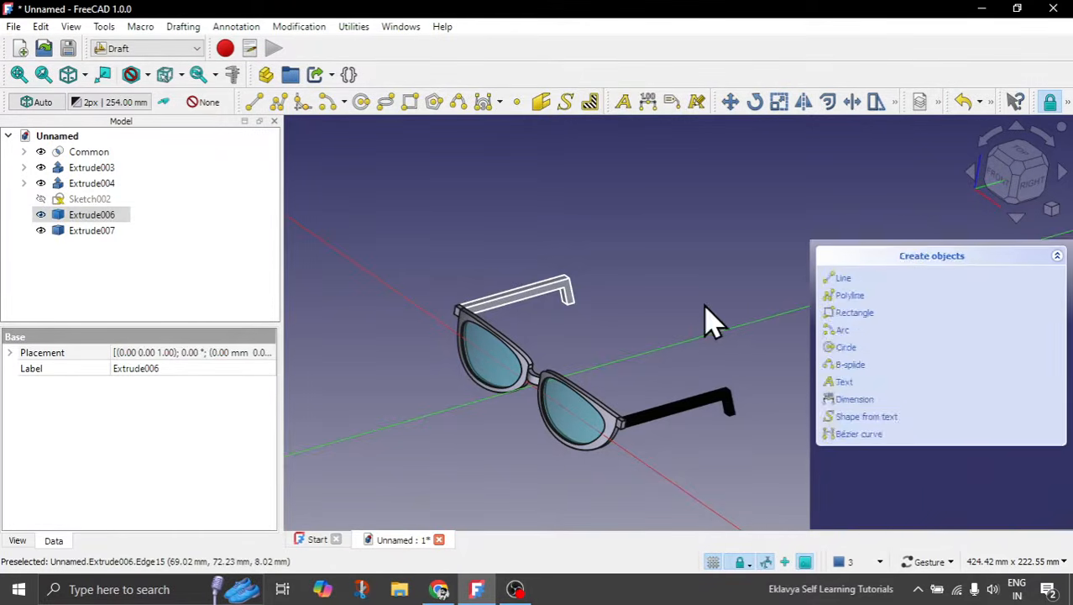
click(671, 315)
Set the appearance of the opposite temple arm, Extrude007, to the Shaded viewing mode with the Shiny Plastic material.
click(550, 307)
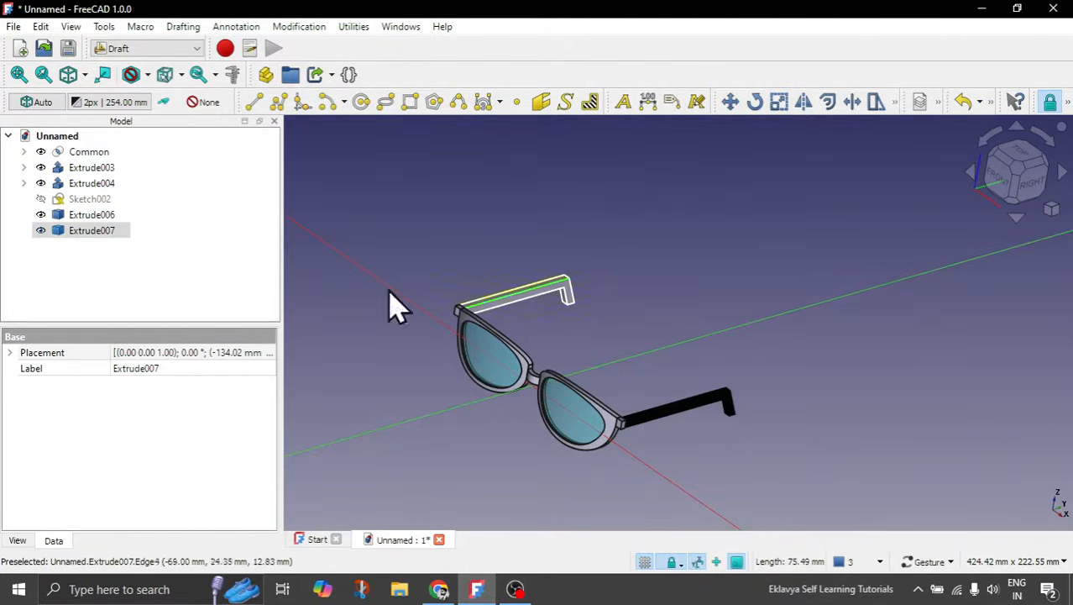
right_click(73, 229)
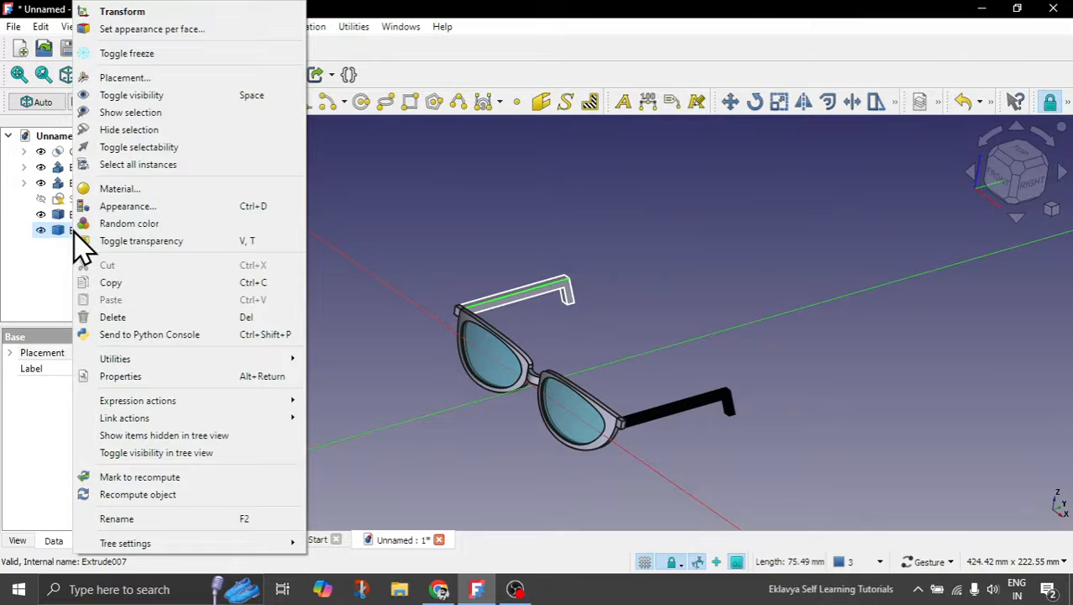
click(129, 208)
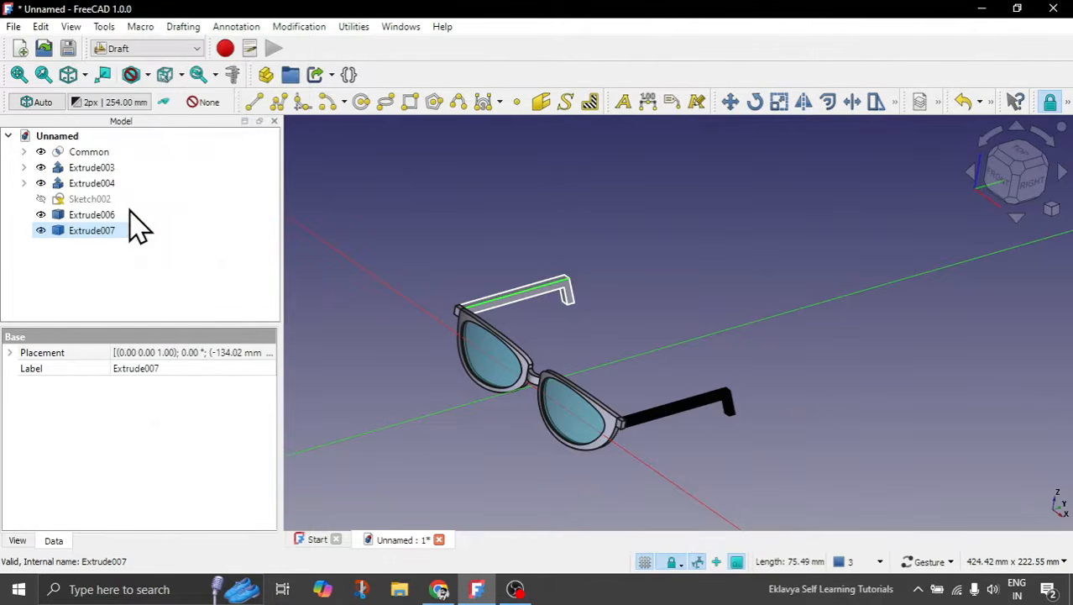
click(503, 296)
click(970, 348)
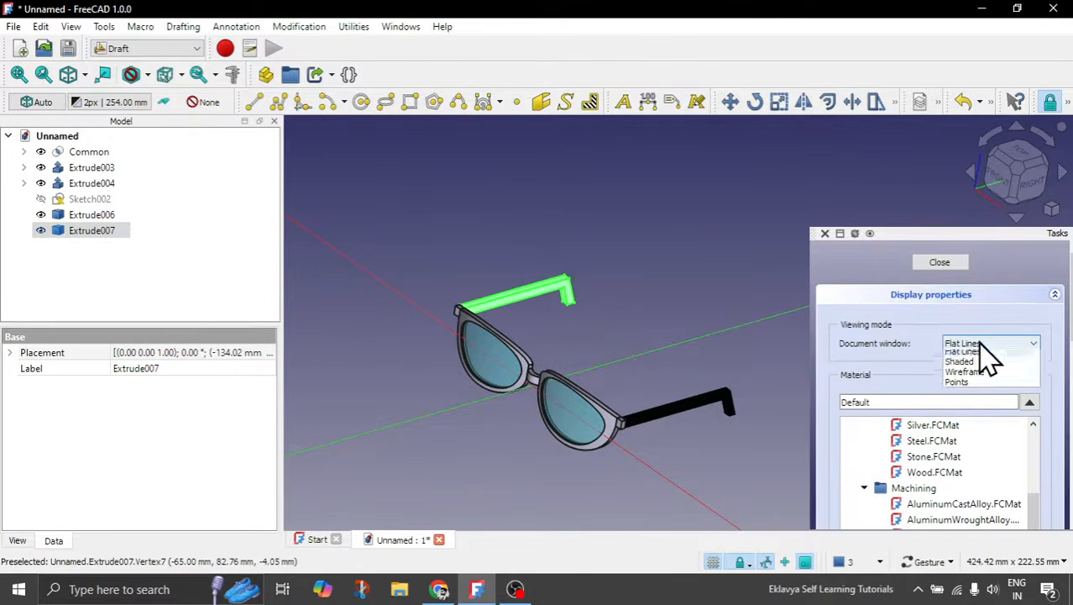
click(979, 361)
scroll(970, 483, up, 1)
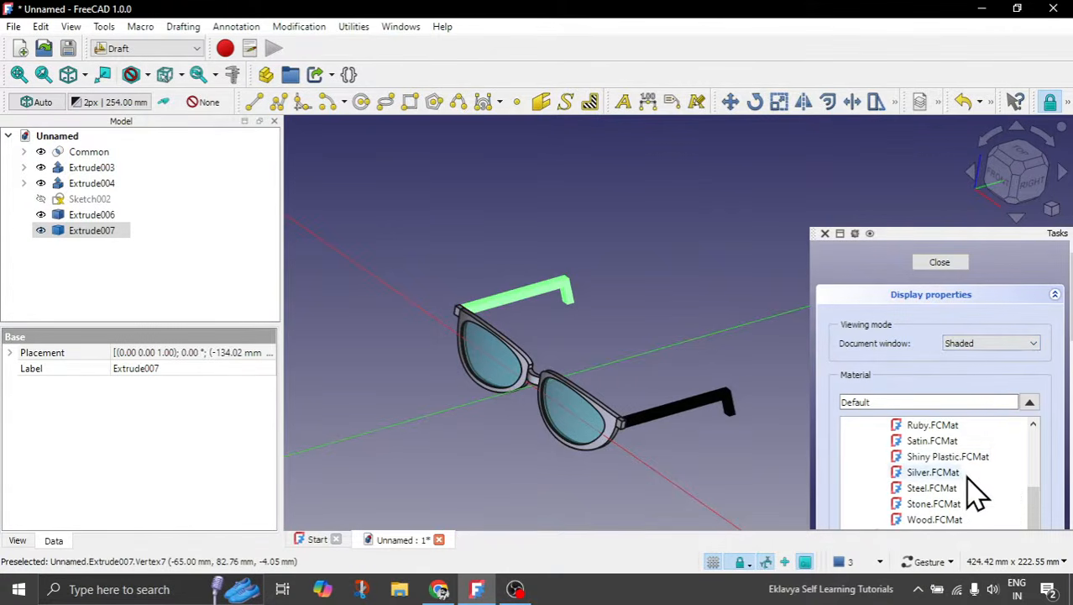
click(962, 459)
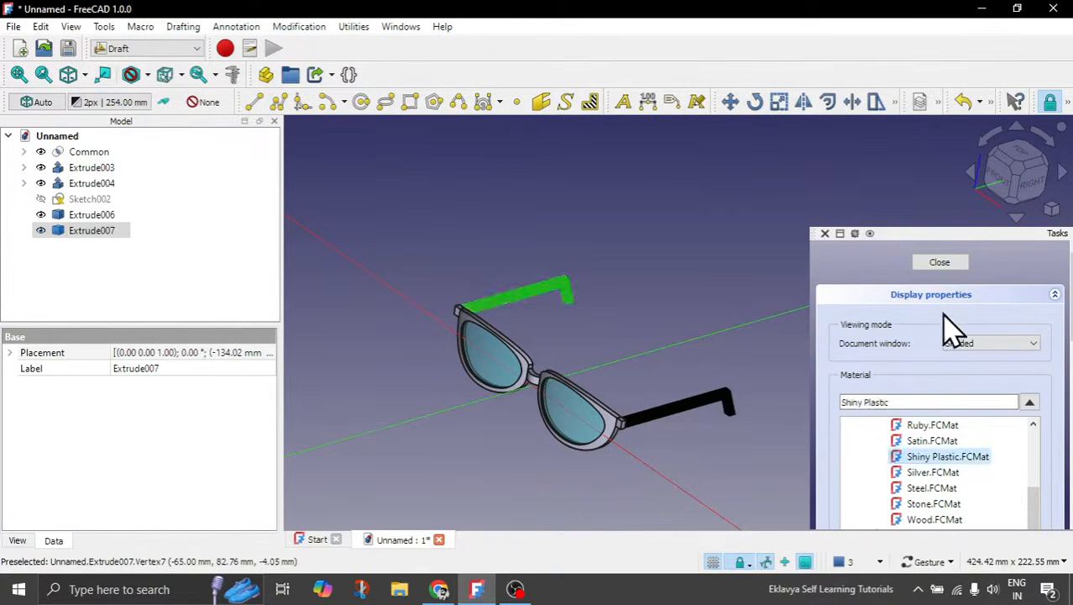
click(943, 267)
Examine the temple arms and lenses from several angles and identify which tree object each lens and arm is.
drag(733, 273, 616, 276)
scroll(616, 450, up, 3)
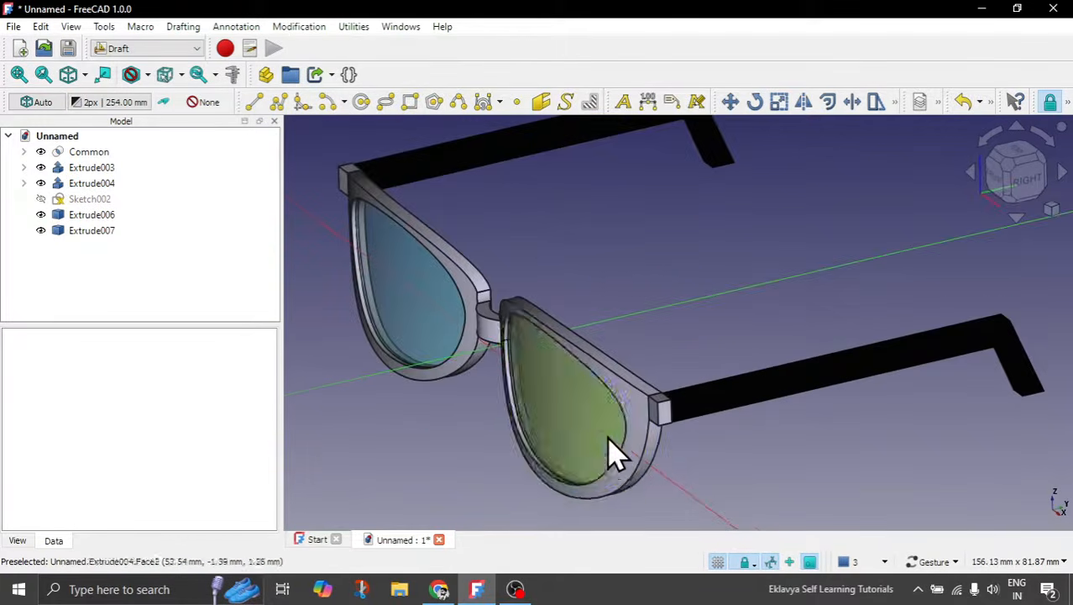
drag(615, 450, 798, 432)
scroll(779, 346, down, 4)
drag(677, 244, 756, 278)
drag(515, 438, 511, 386)
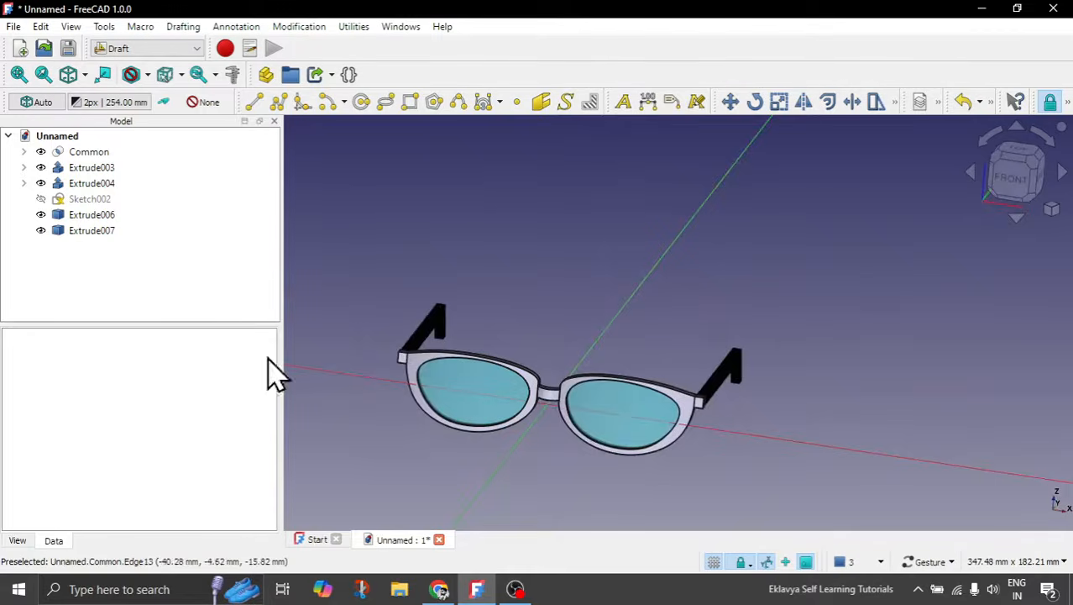
click(88, 184)
click(90, 168)
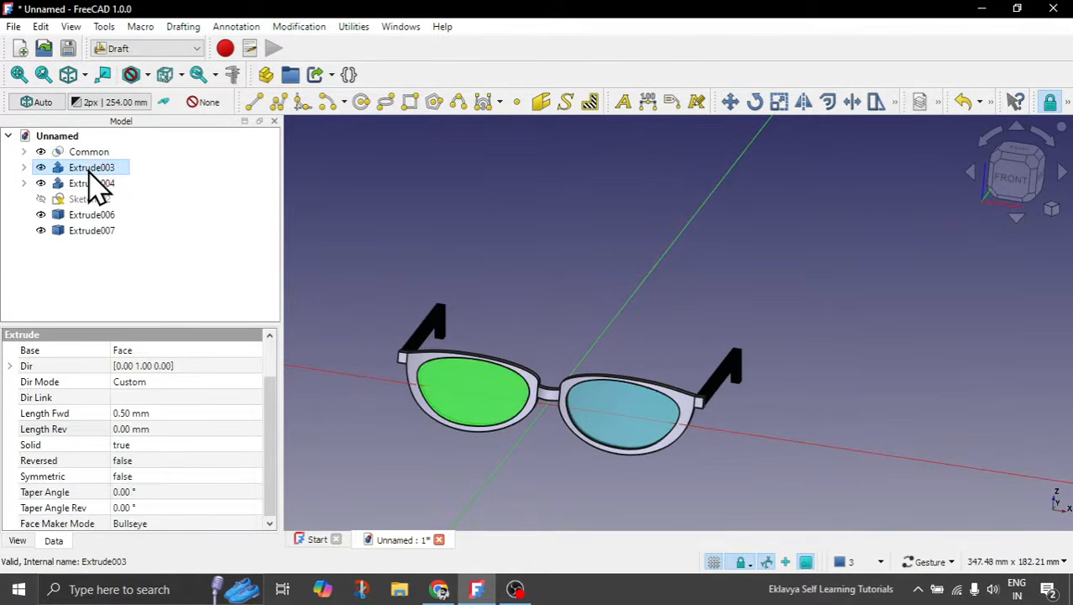
click(88, 215)
click(88, 231)
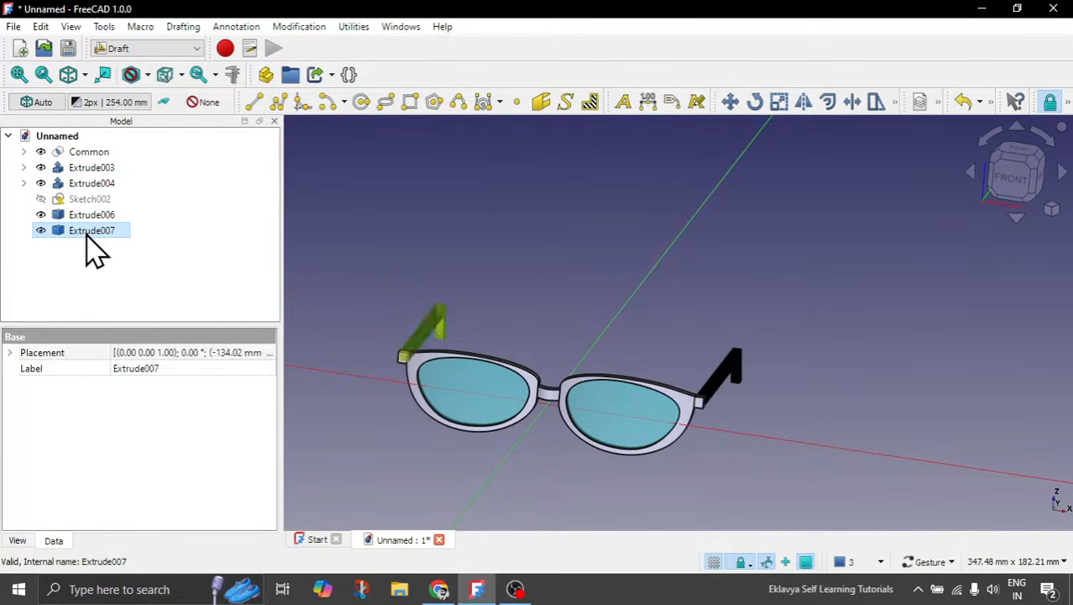
click(395, 449)
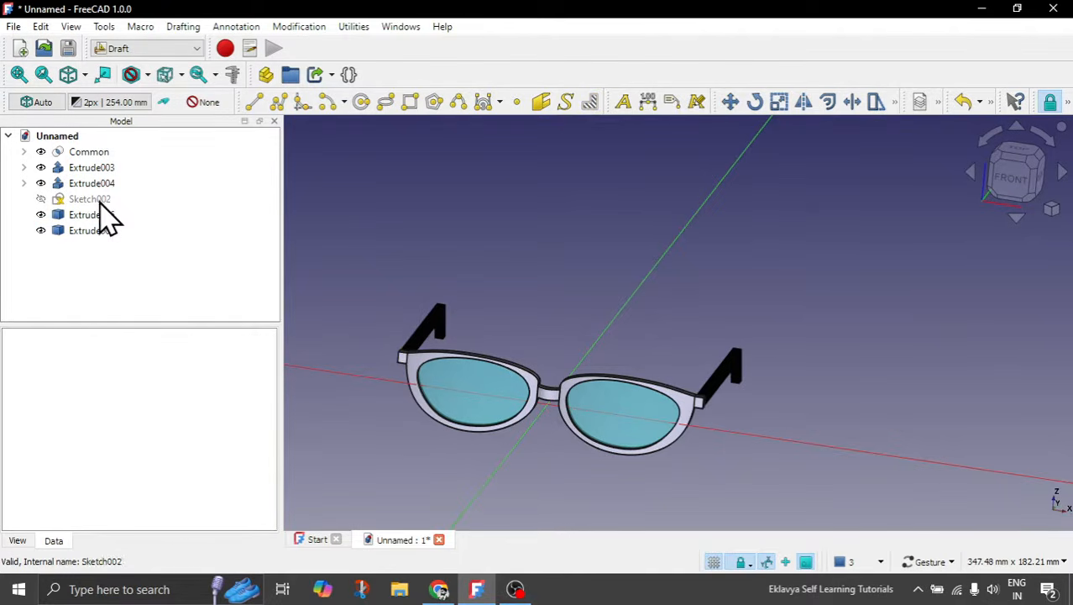
Set the appearance of the eyeglass frame, Common, to the Shaded viewing mode with the Shiny Plastic material.
click(91, 153)
right_click(108, 175)
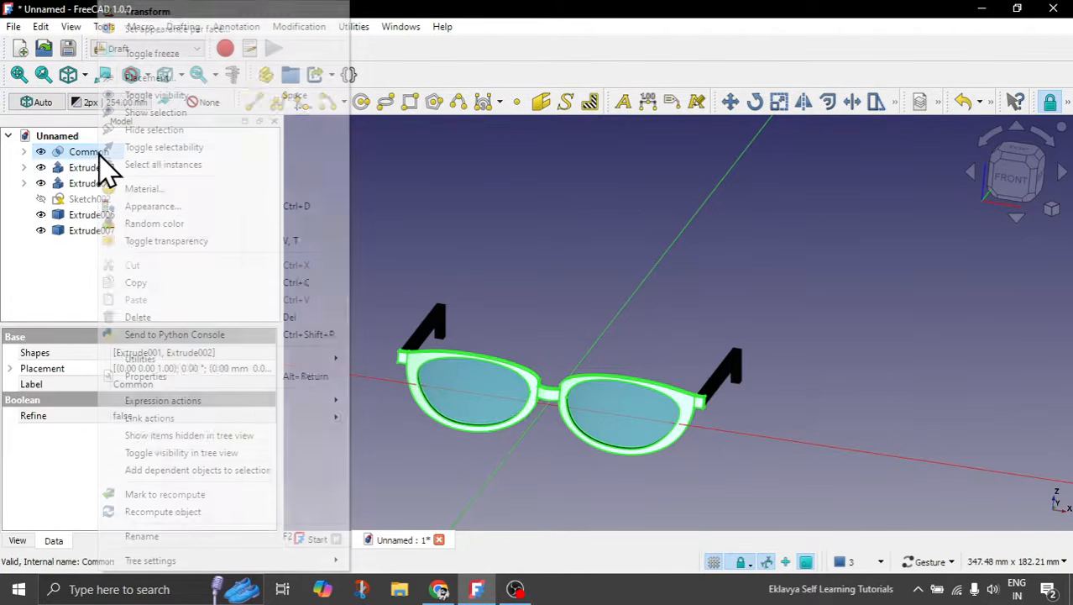
click(153, 210)
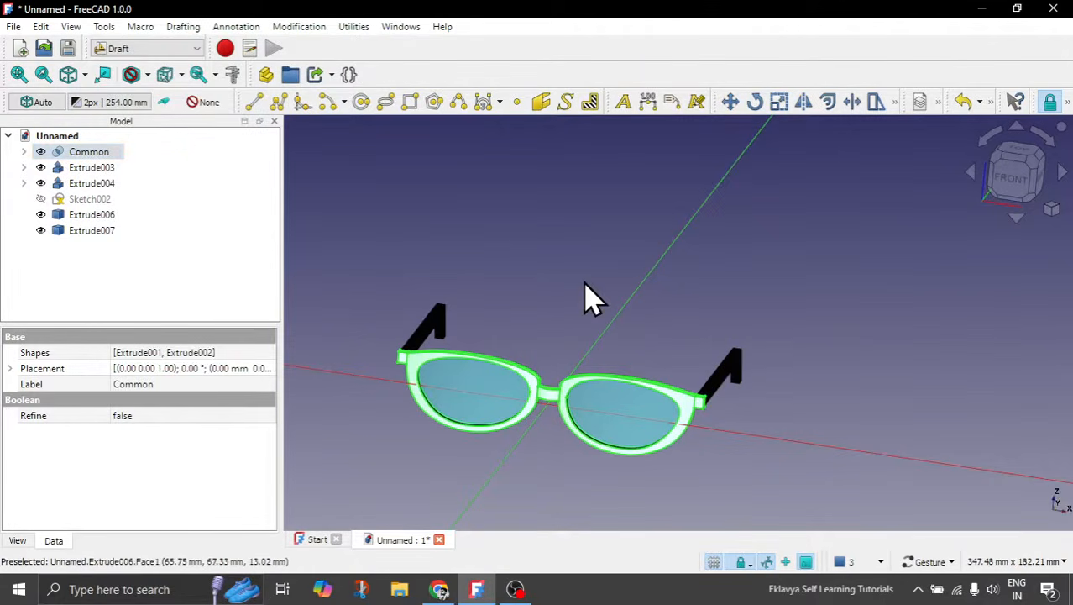
click(539, 390)
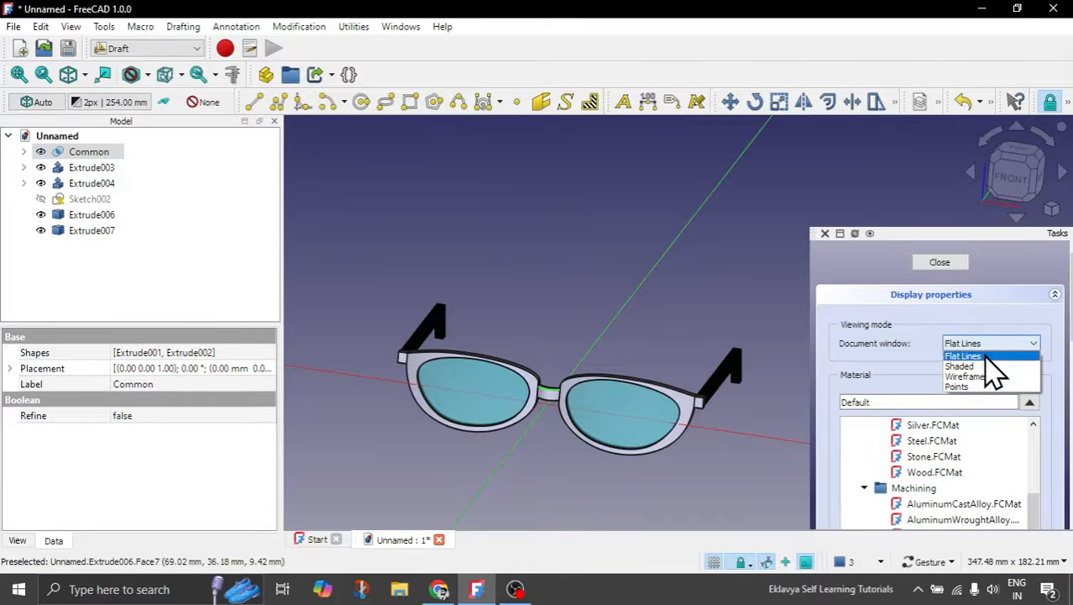
click(974, 367)
scroll(974, 470, up, 1)
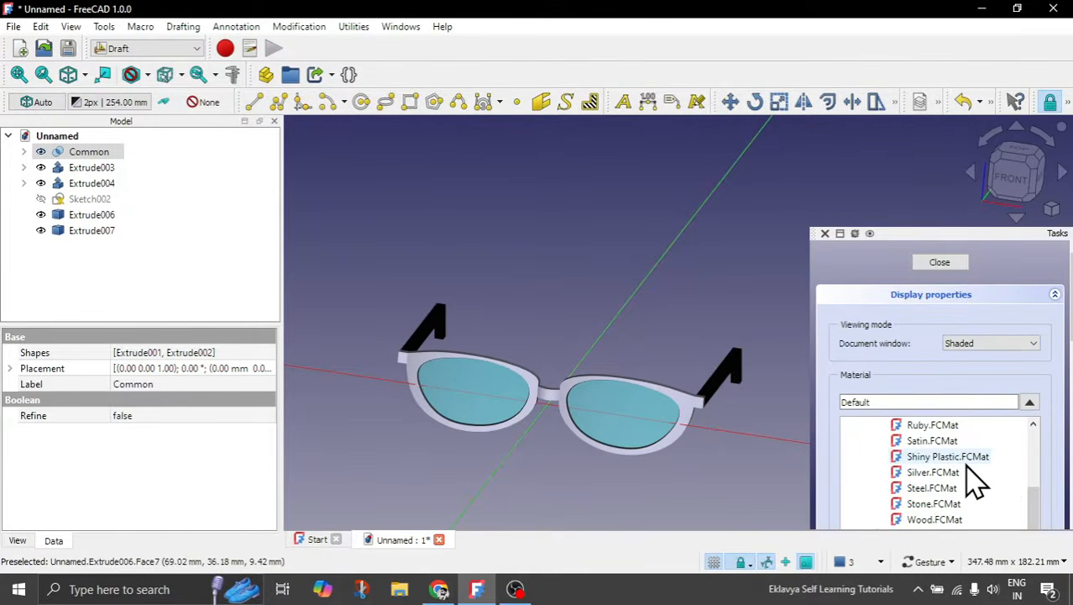
click(949, 456)
click(939, 262)
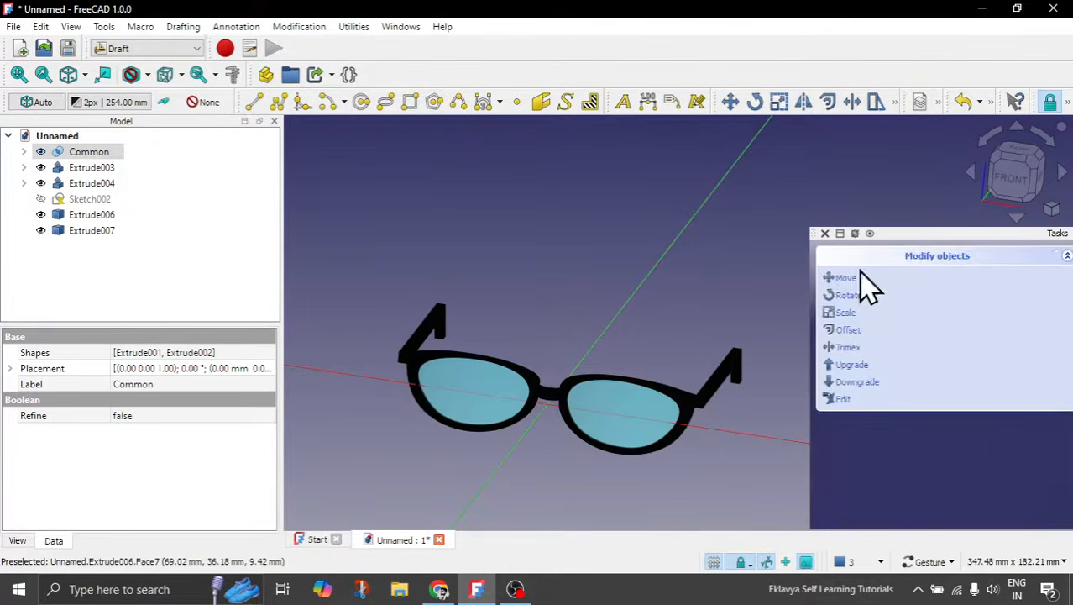
Switch the 3D view from orthographic to perspective projection and check the whole eyeglasses in it.
drag(737, 295, 707, 279)
scroll(539, 419, up, 3)
scroll(643, 334, down, 1)
click(1051, 210)
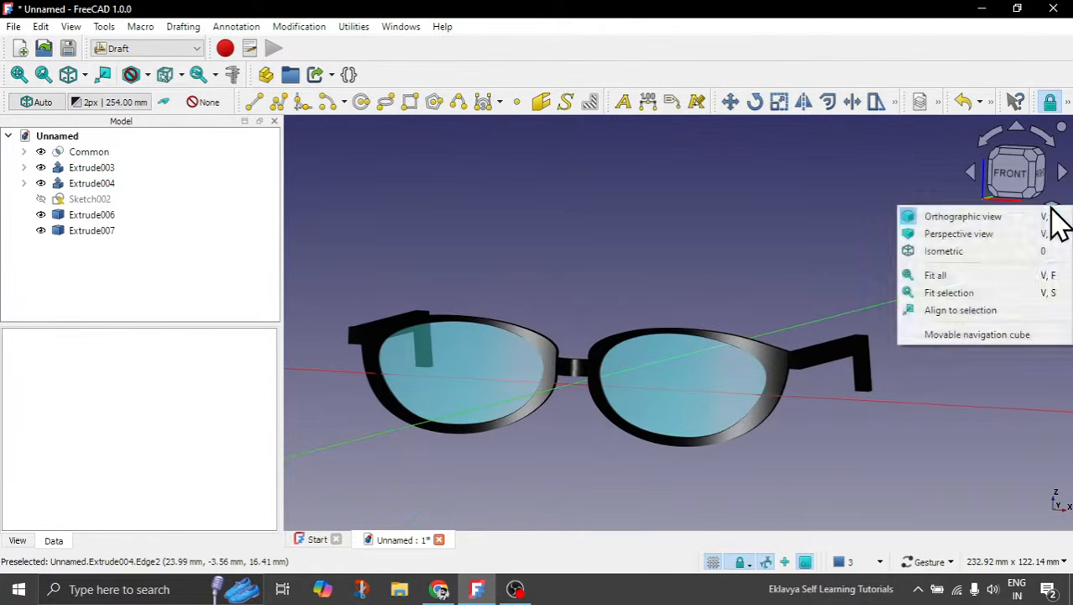
click(958, 233)
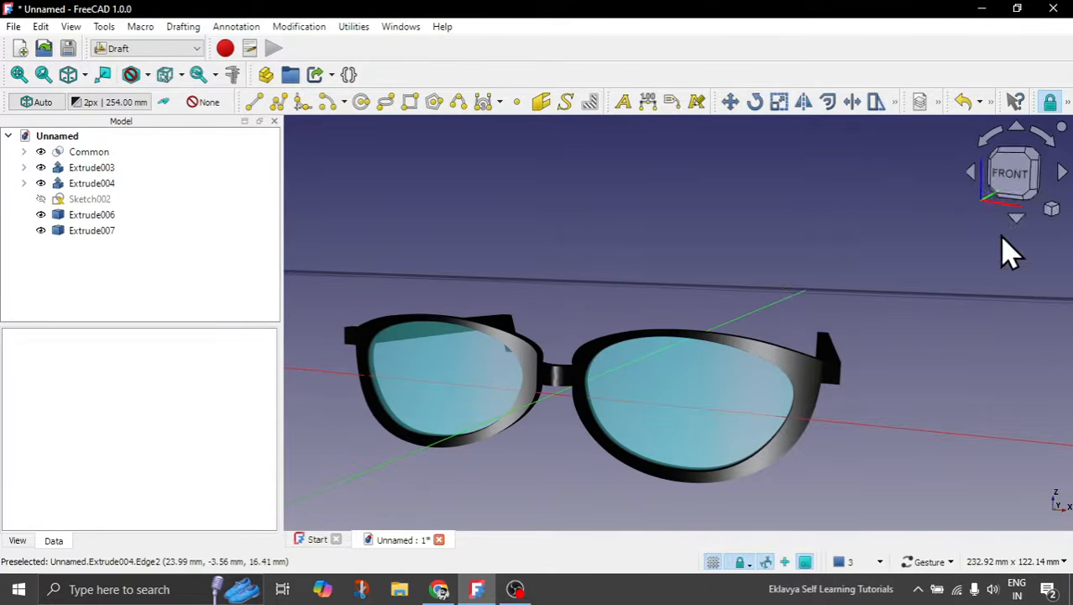
scroll(771, 314, down, 2)
drag(770, 314, 663, 361)
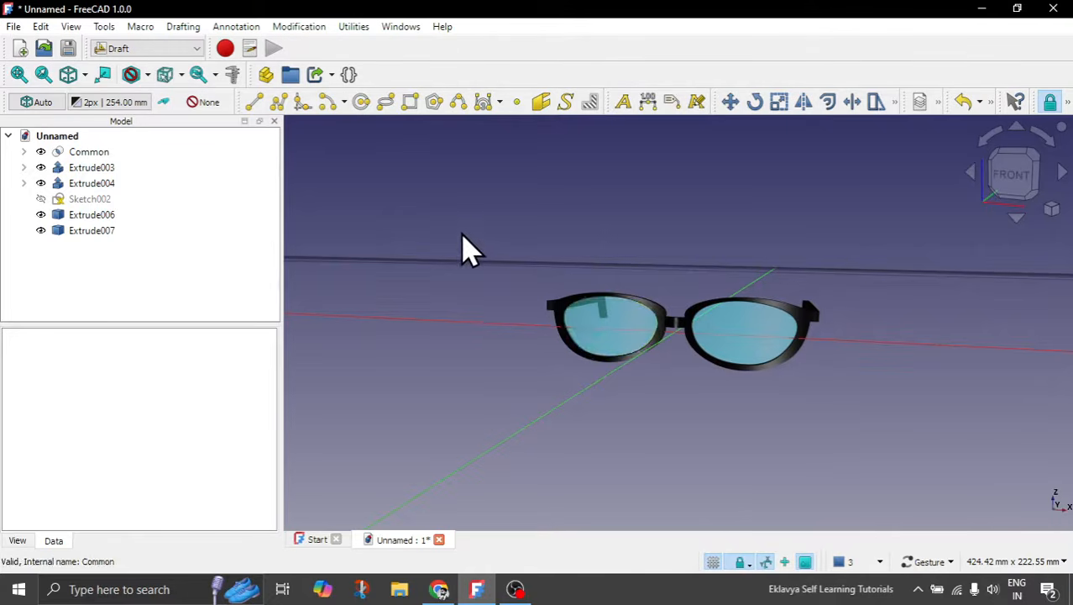
Switch from the Draft to the Part workbench to show the eyeglasses without the Draft grid.
click(186, 48)
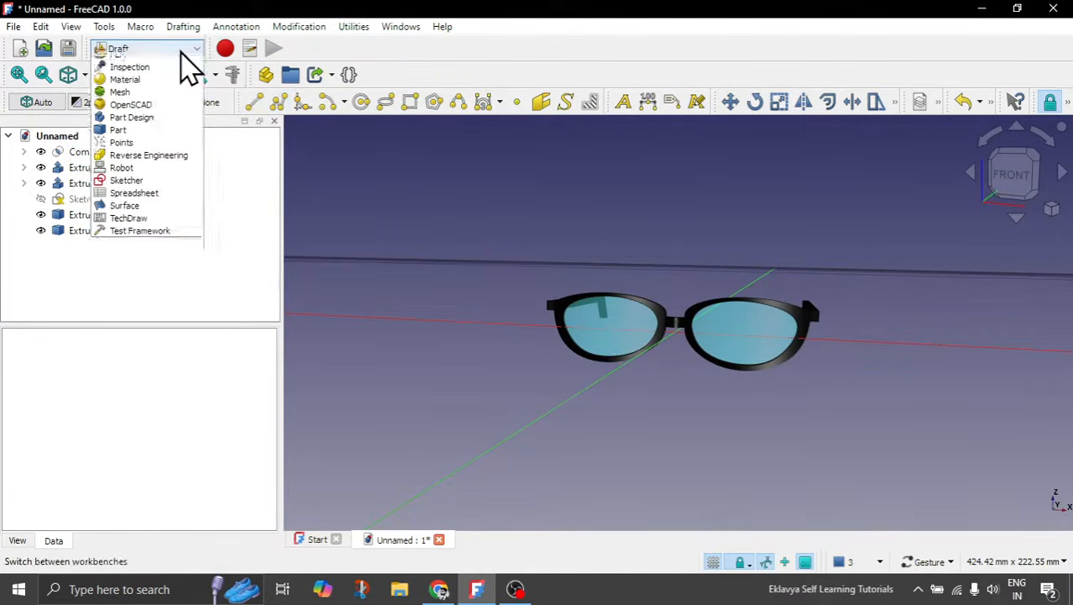
click(119, 202)
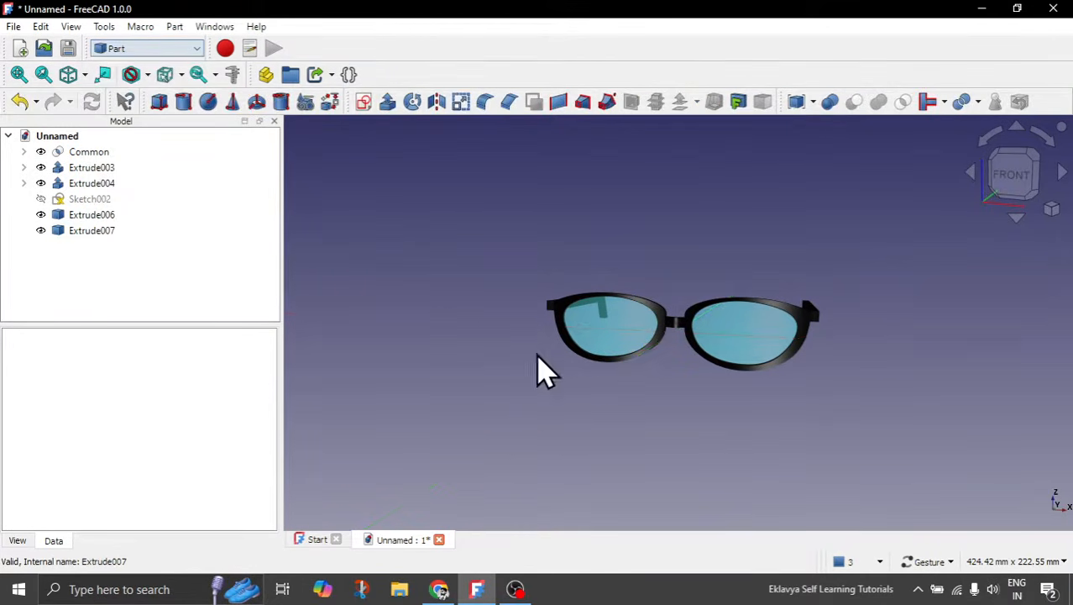
drag(539, 367, 589, 385)
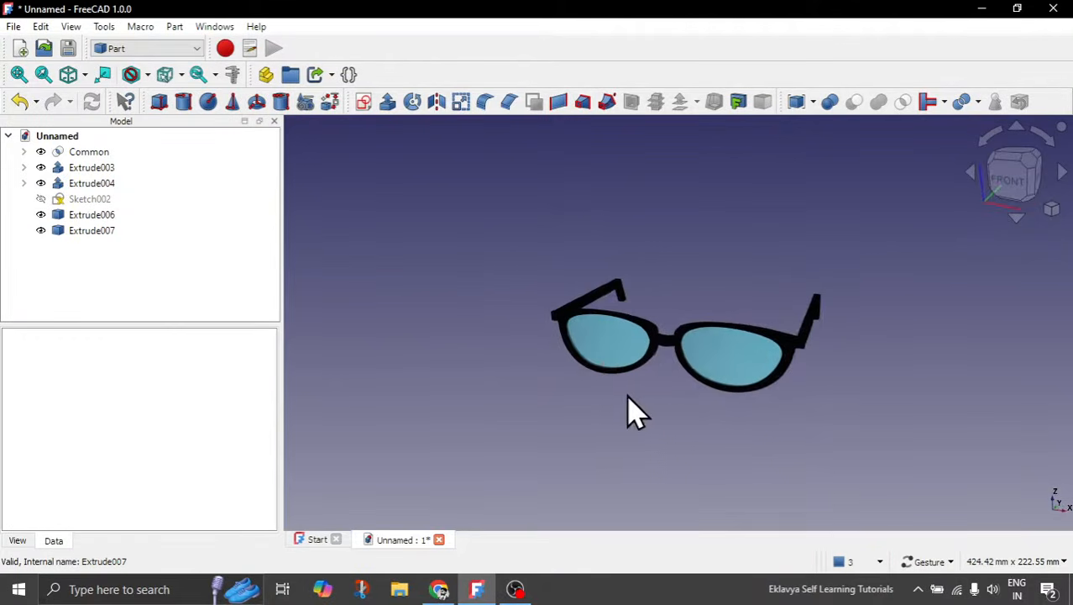
Examine the finished eyeglasses close up and from the front, above and at an angle.
scroll(649, 359, up, 3)
scroll(639, 361, down, 2)
drag(663, 365, 779, 355)
scroll(679, 311, up, 4)
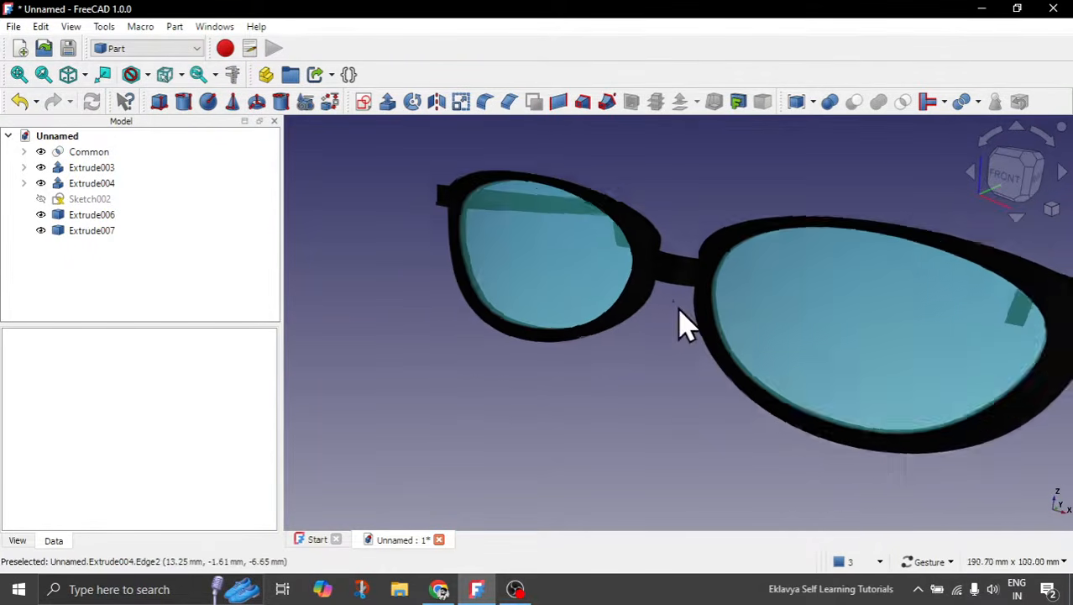
scroll(565, 402, down, 4)
drag(566, 402, 634, 477)
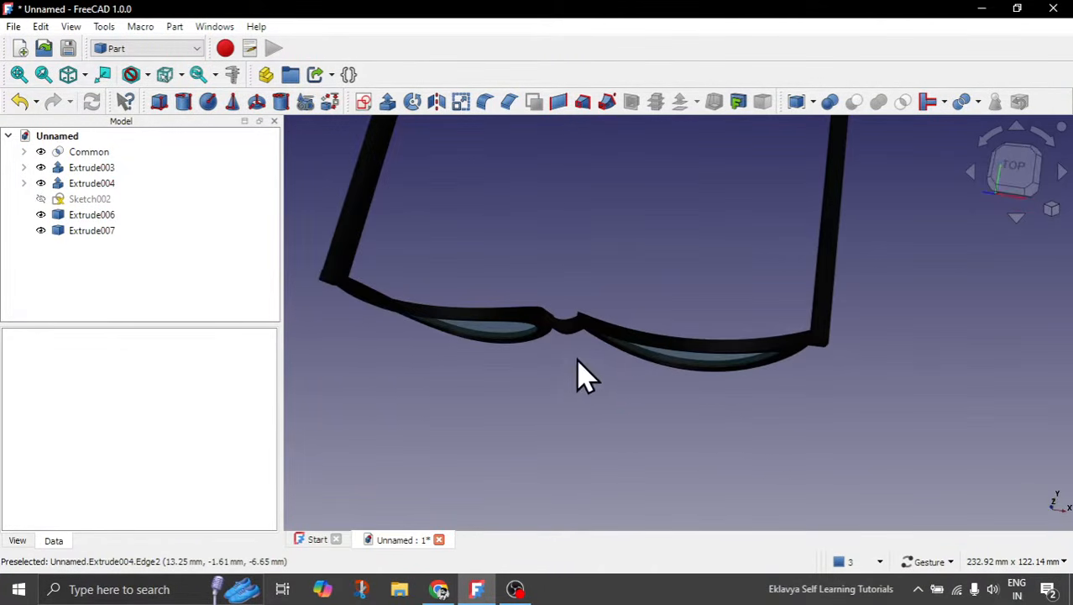
drag(579, 361, 598, 294)
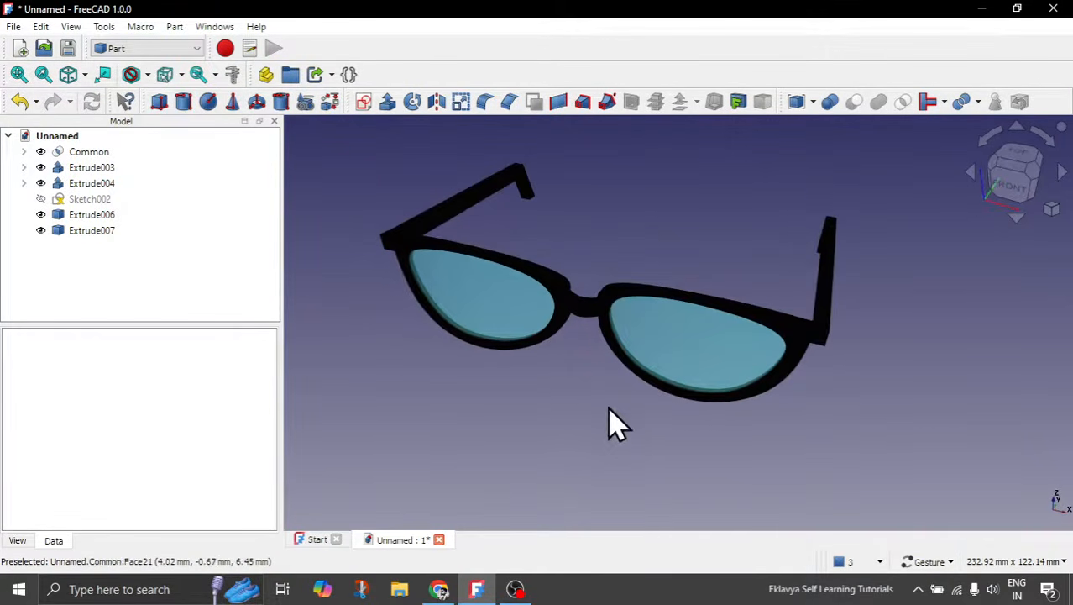
drag(662, 409, 718, 361)
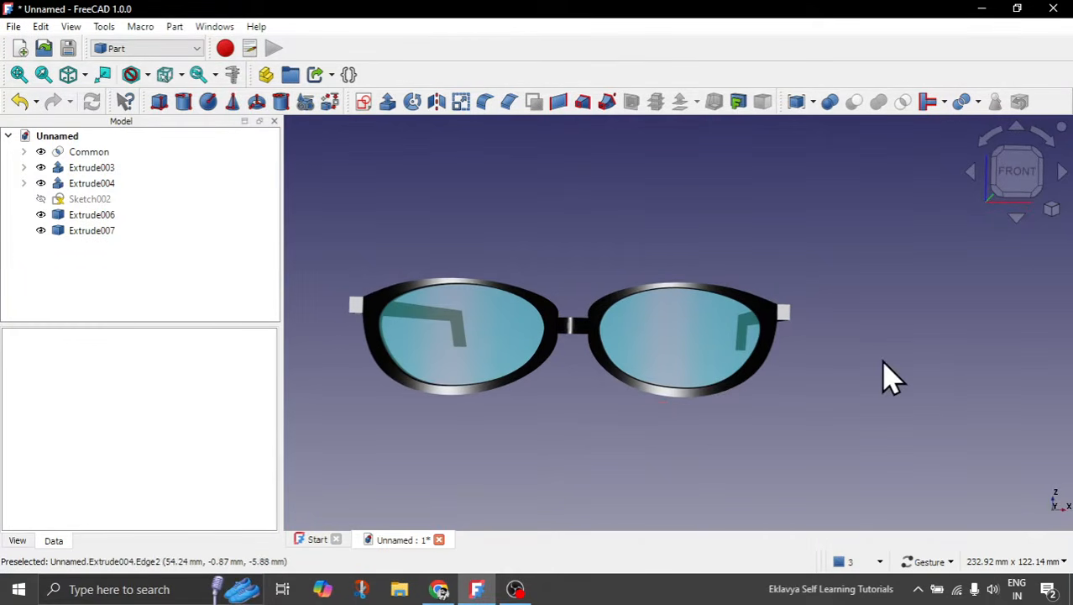